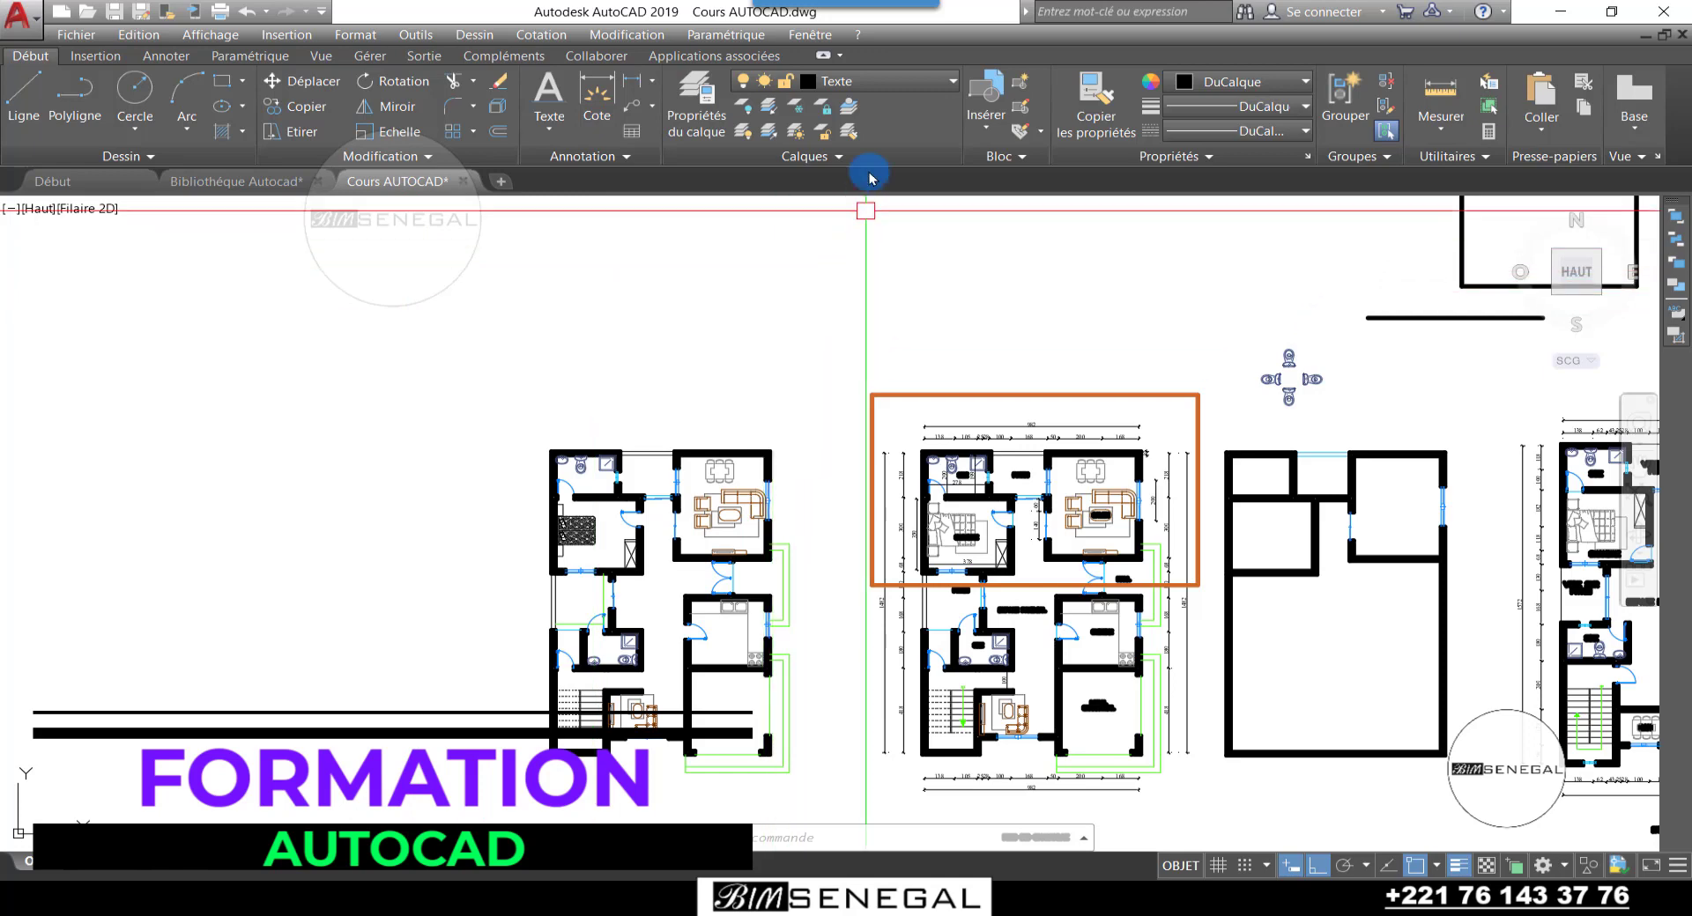
# Step: Check the Texte layer in the layer properties manager and close the manager
pyautogui.click(686, 133)
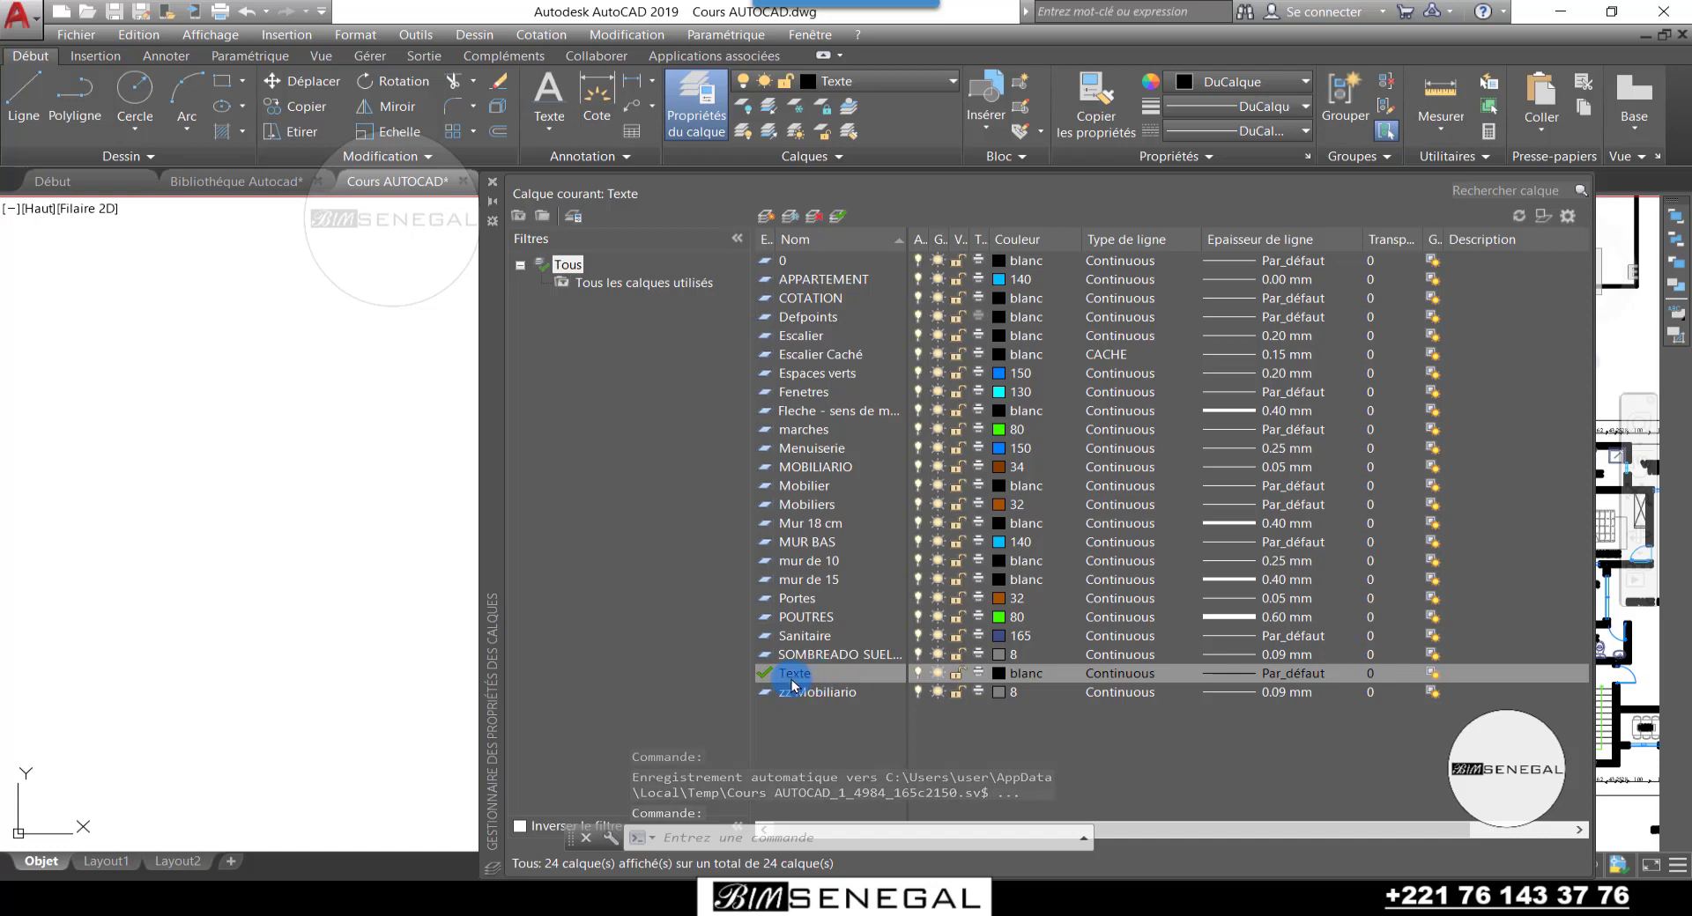
pyautogui.click(798, 679)
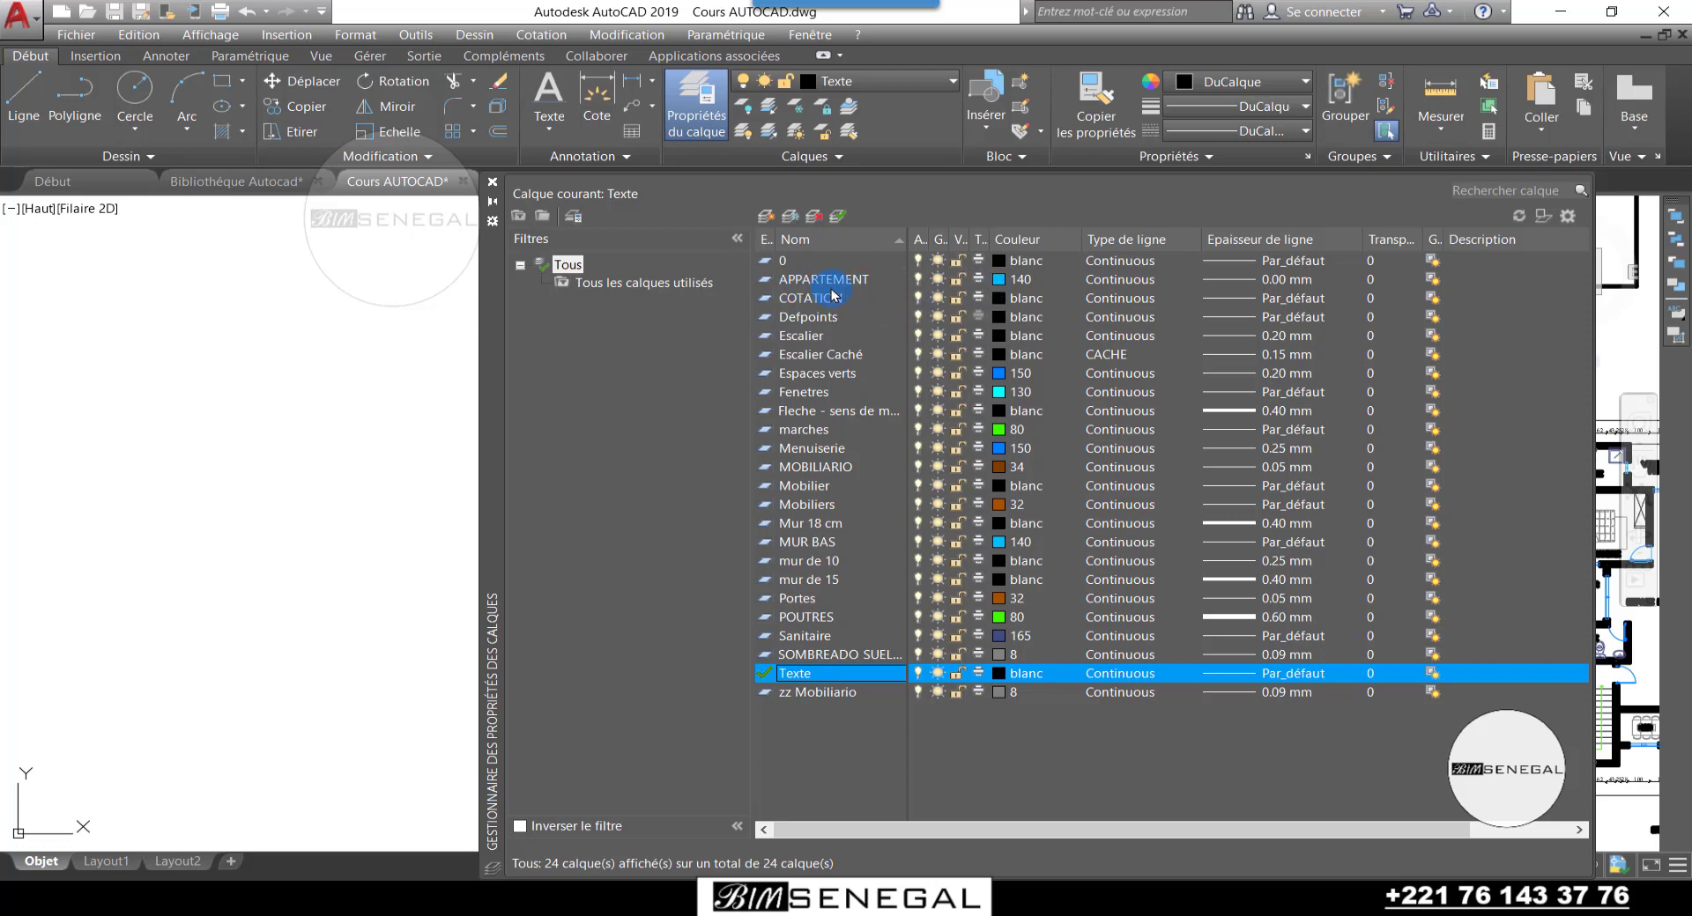
pyautogui.click(492, 182)
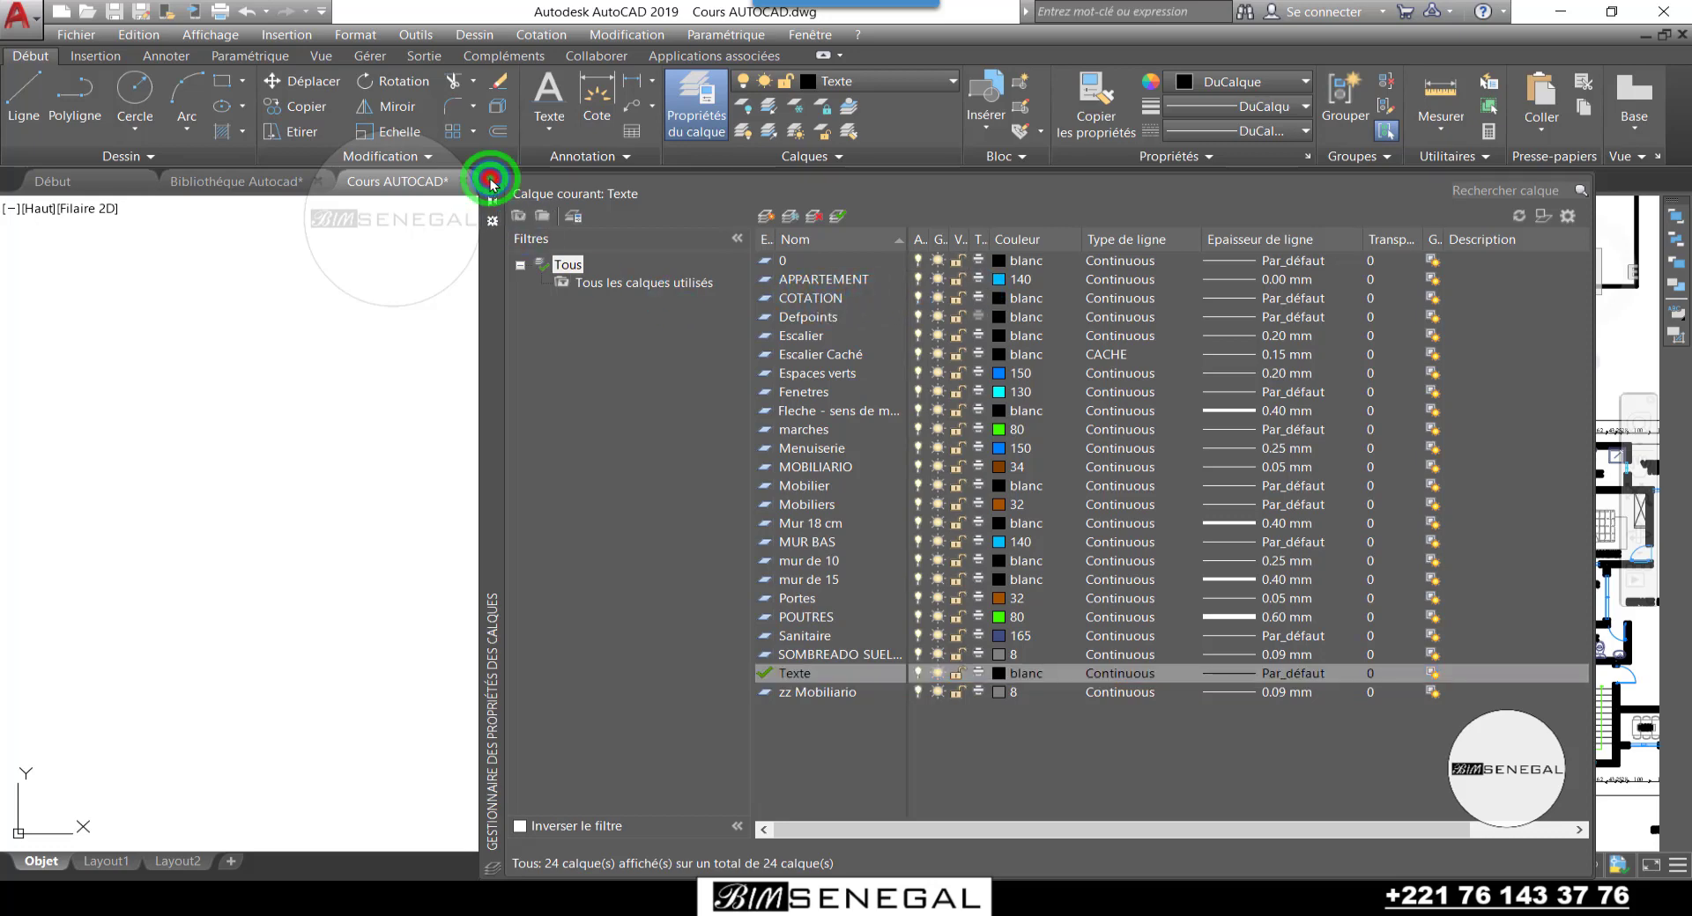
# Step: Define a multiline text frame about 980 units across its diagonal, just above the leftmost floor plan
pyautogui.scroll(4, 661, 493)
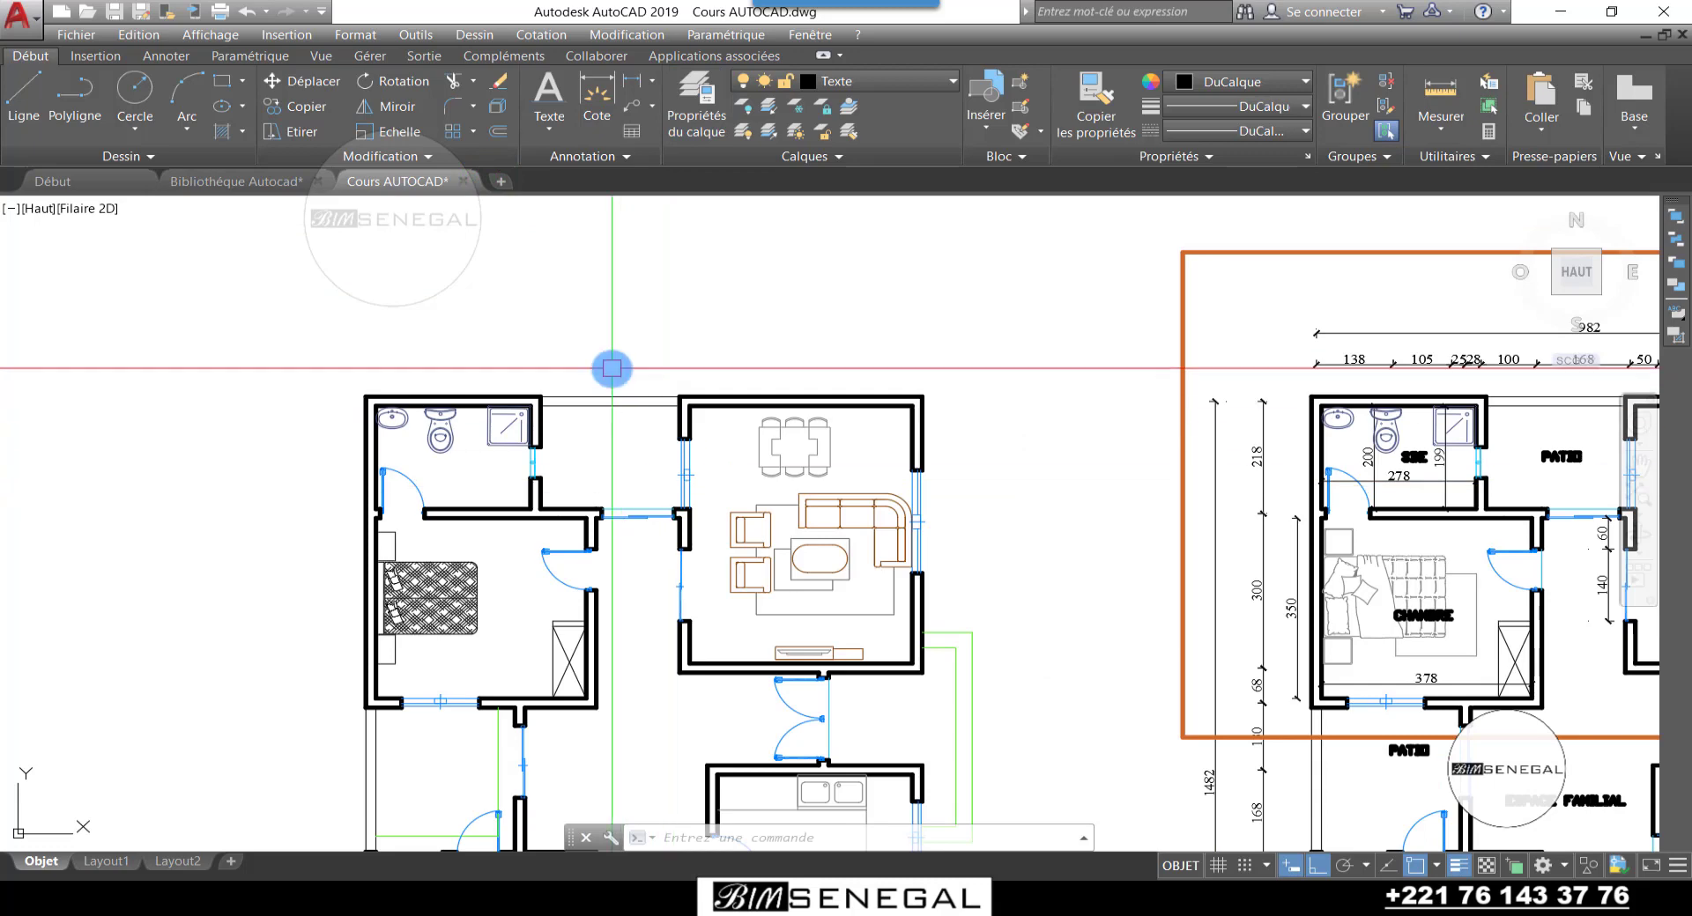
pyautogui.scroll(2, 617, 396)
pyautogui.scroll(-4, 726, 631)
pyautogui.scroll(2, 726, 631)
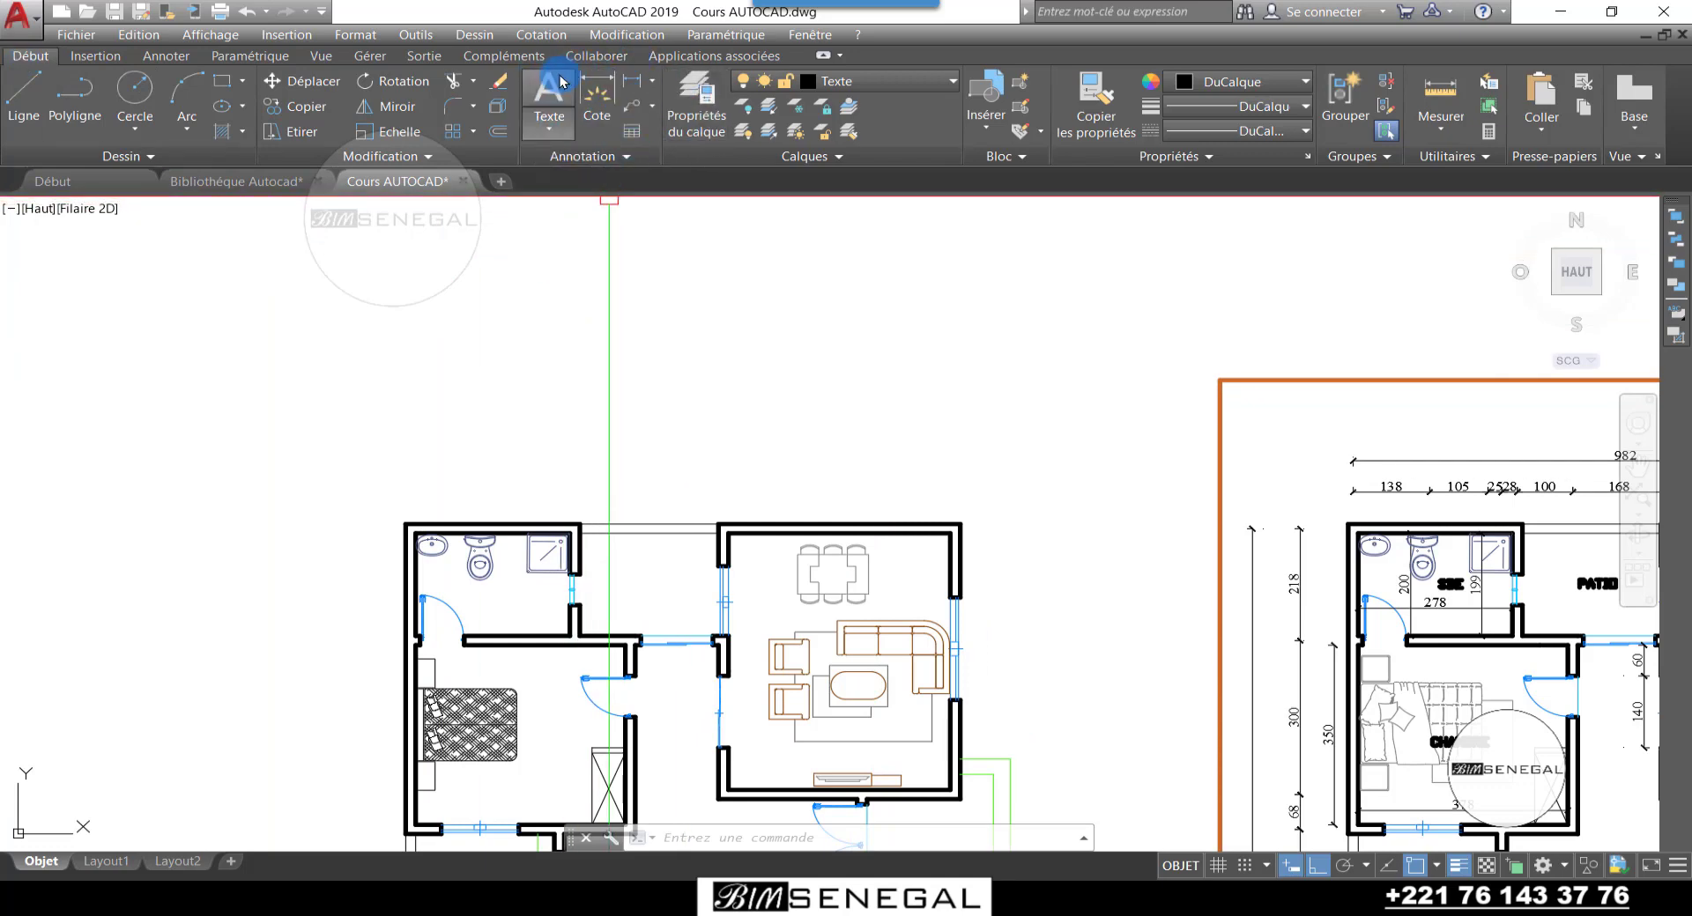
pyautogui.click(162, 56)
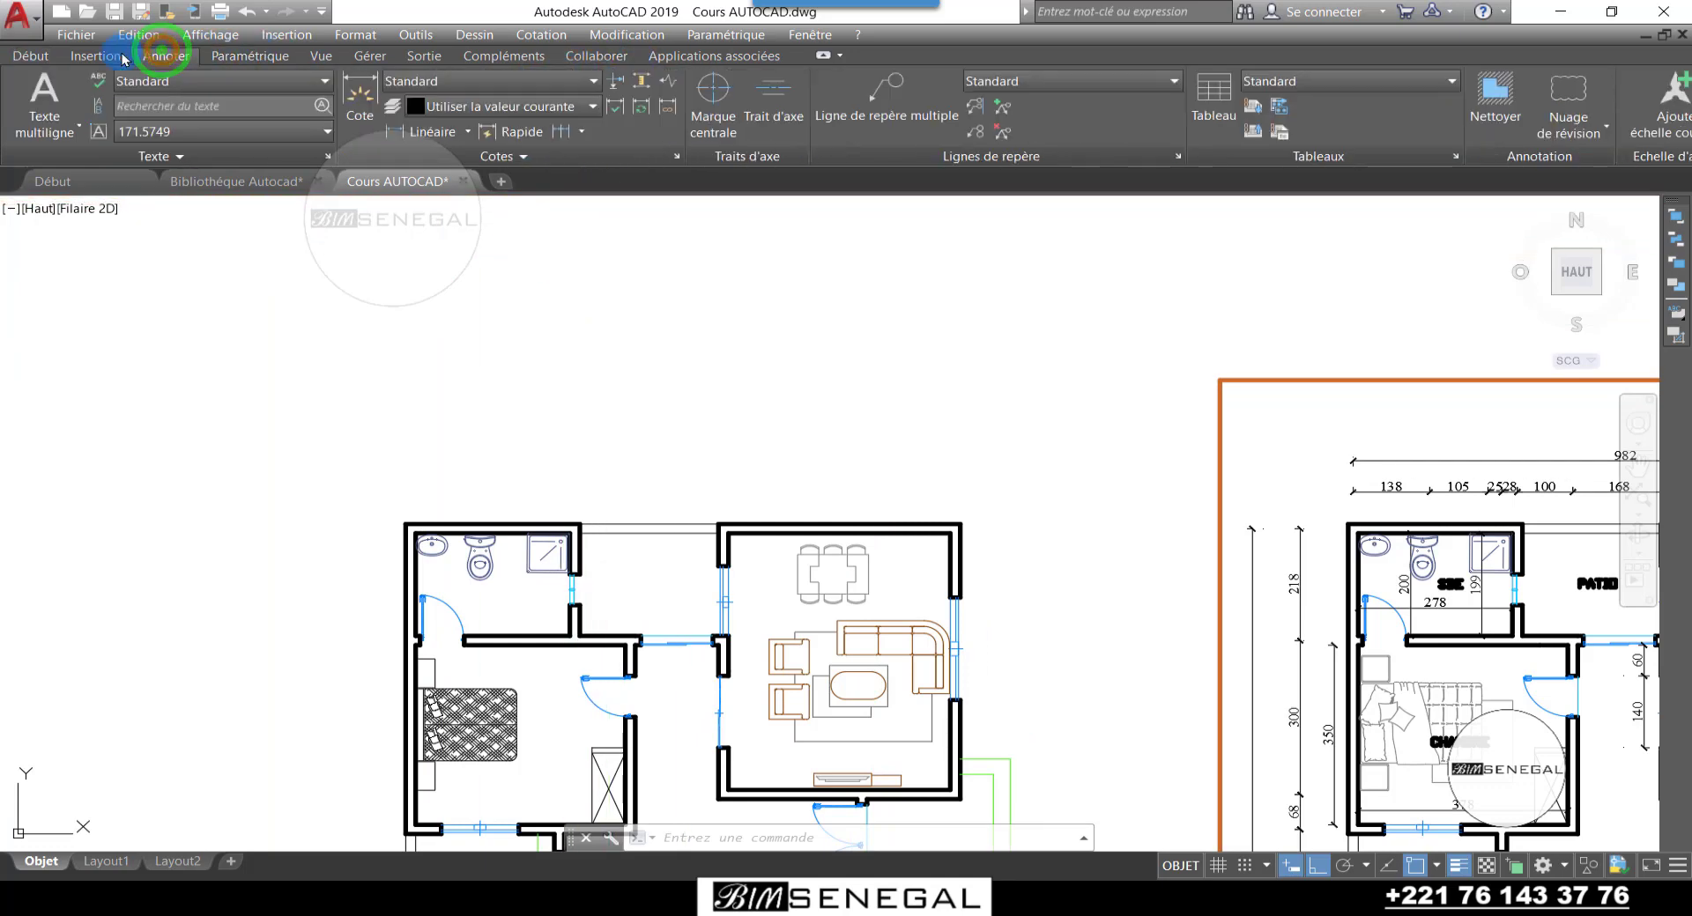
pyautogui.click(53, 132)
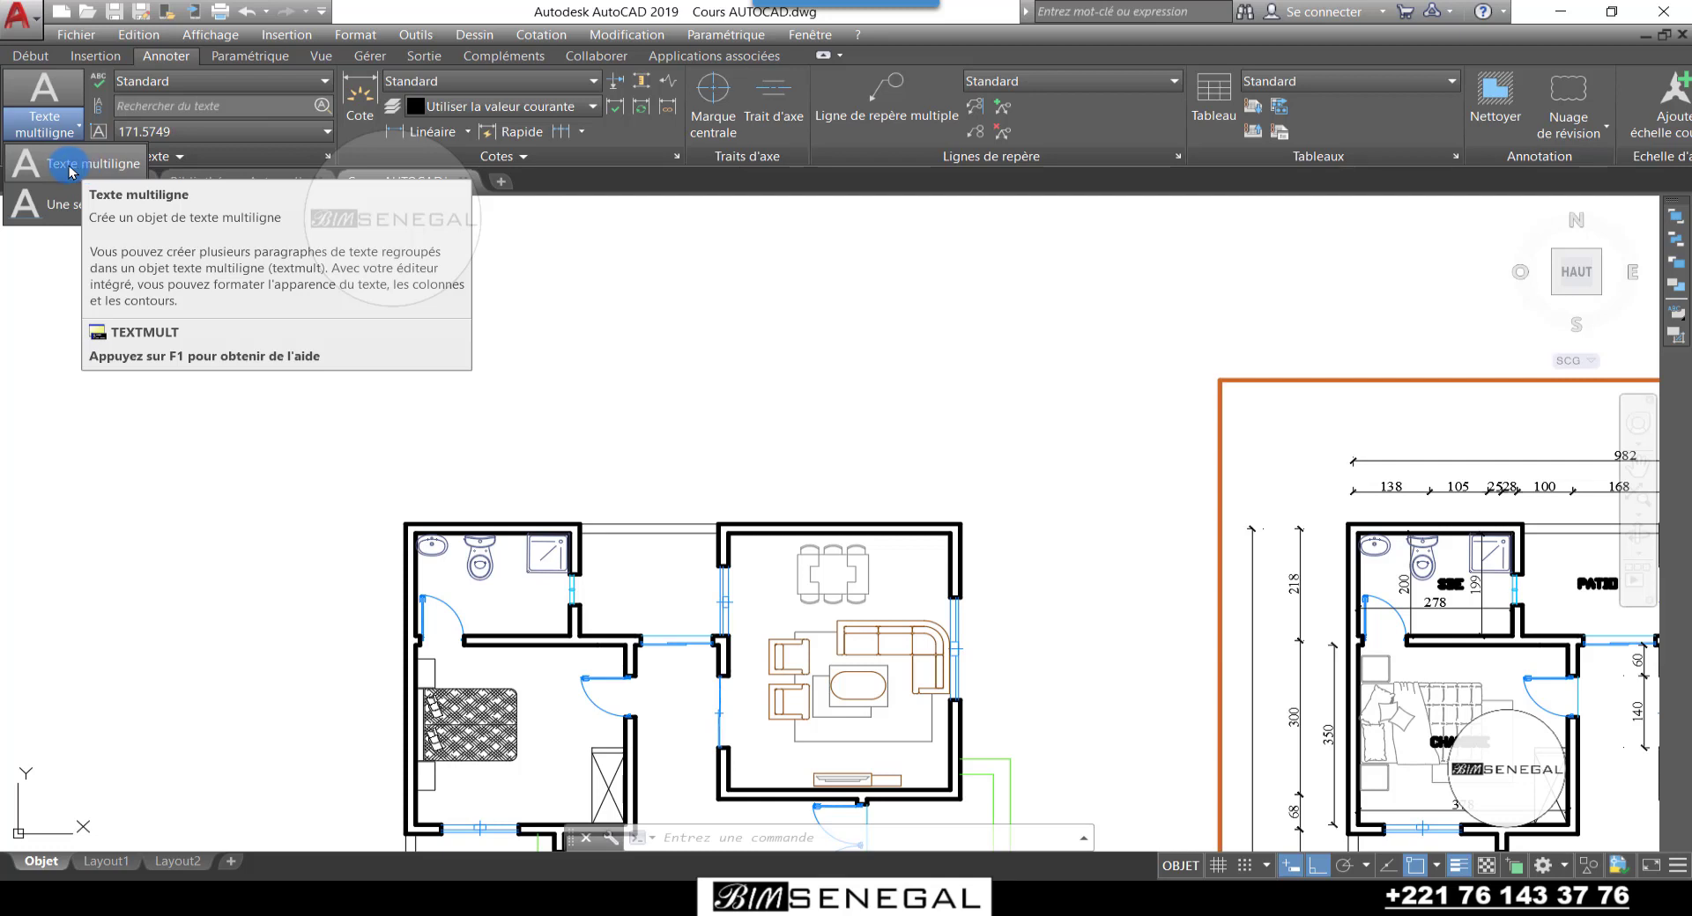
pyautogui.click(63, 167)
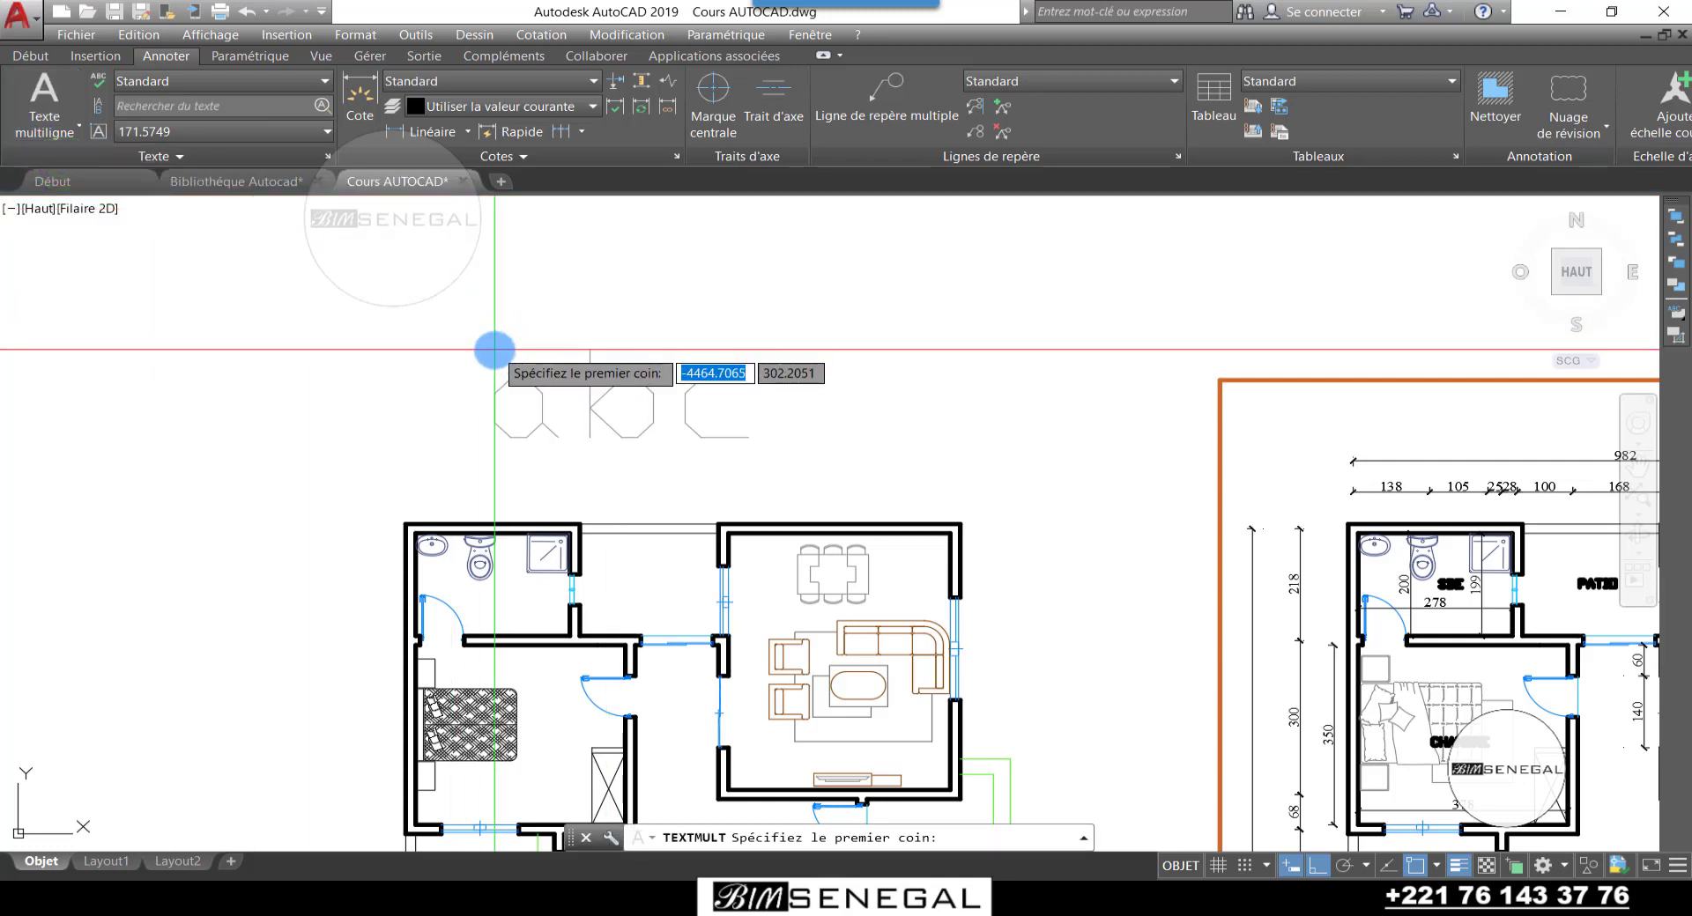
pyautogui.click(424, 351)
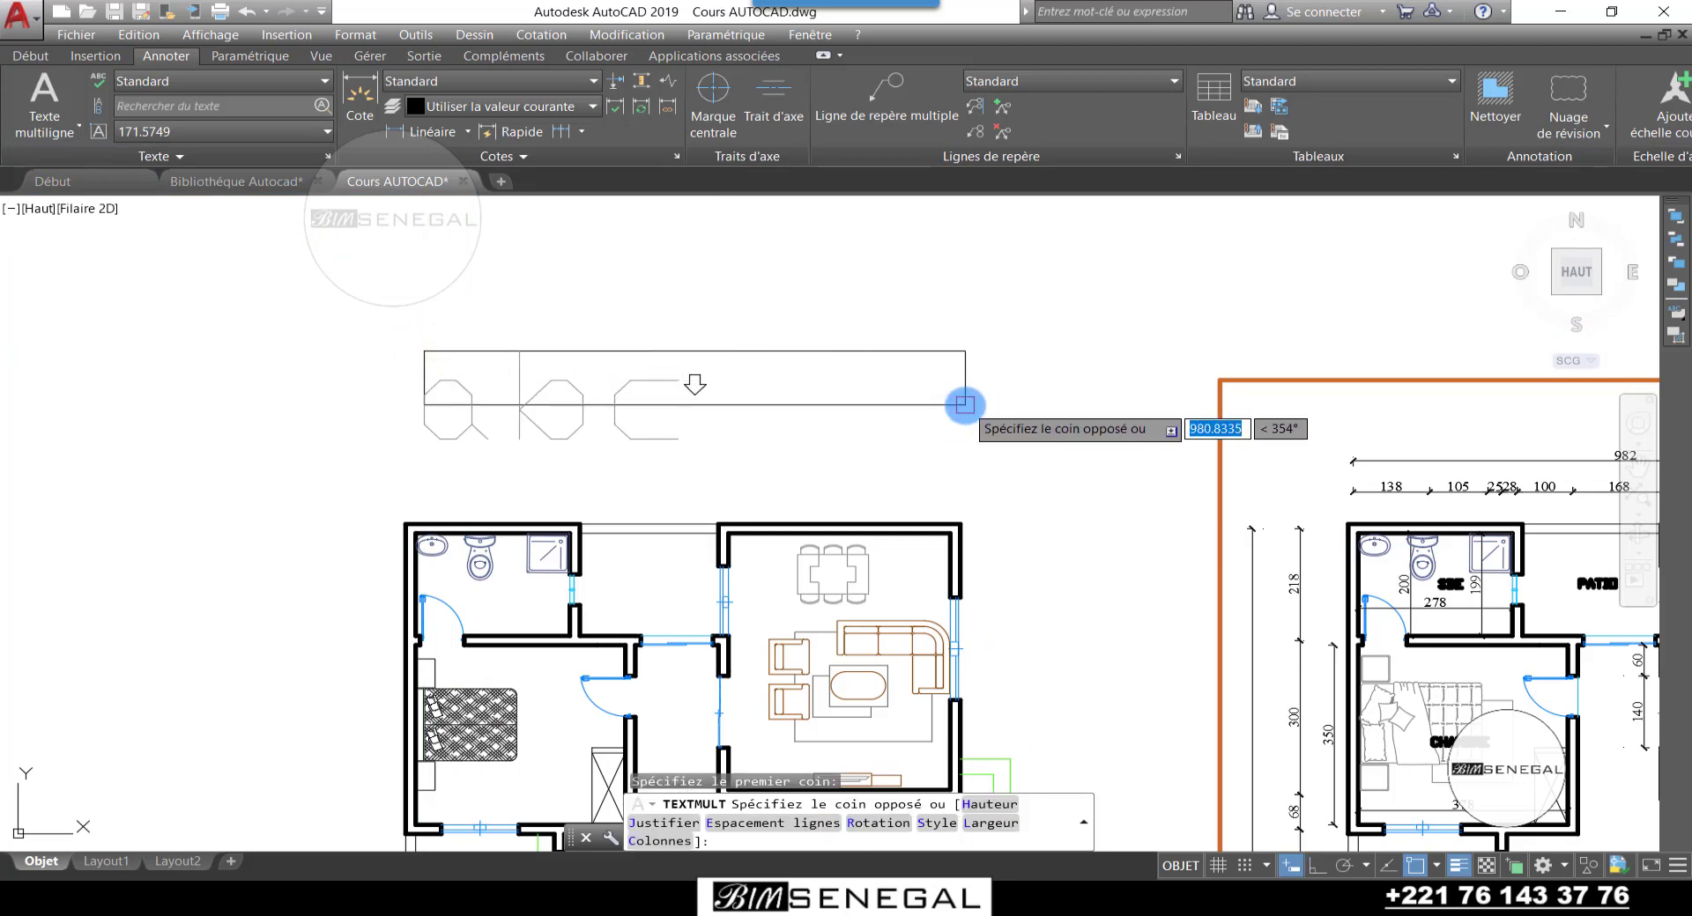
pyautogui.click(966, 401)
# Step: Enter the three sample lines "chgdsvchsg", "svchsdg" and "jhsdbcjhs" in the multiline text and finish it
pyautogui.write('c')
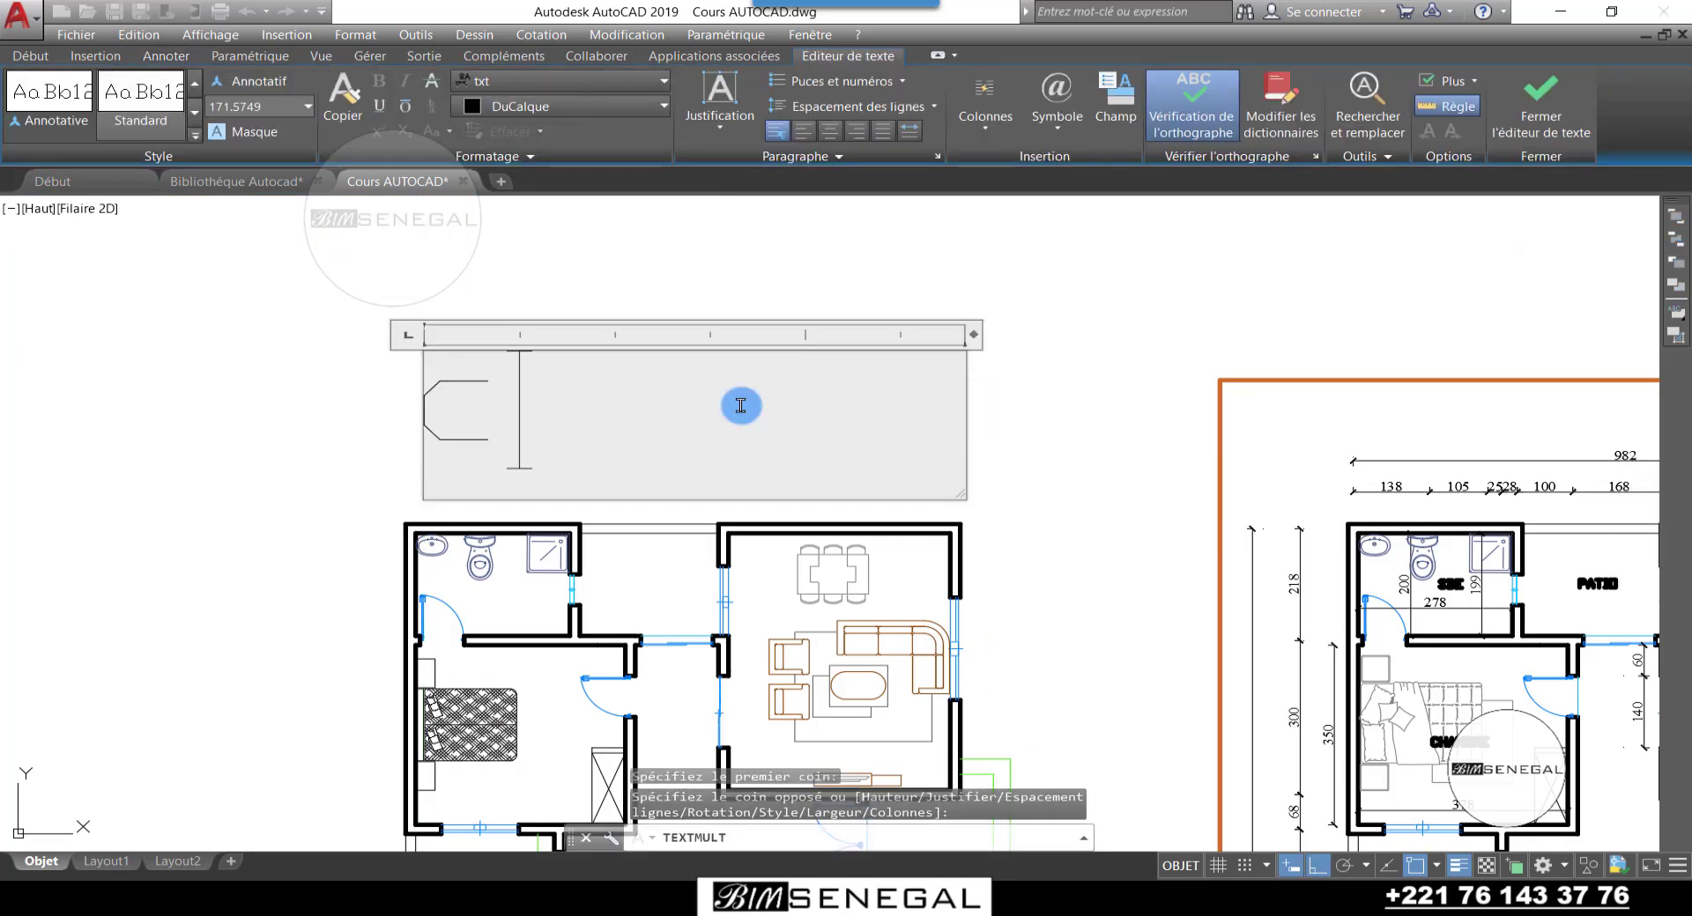
pyautogui.write('hgdsvchsg')
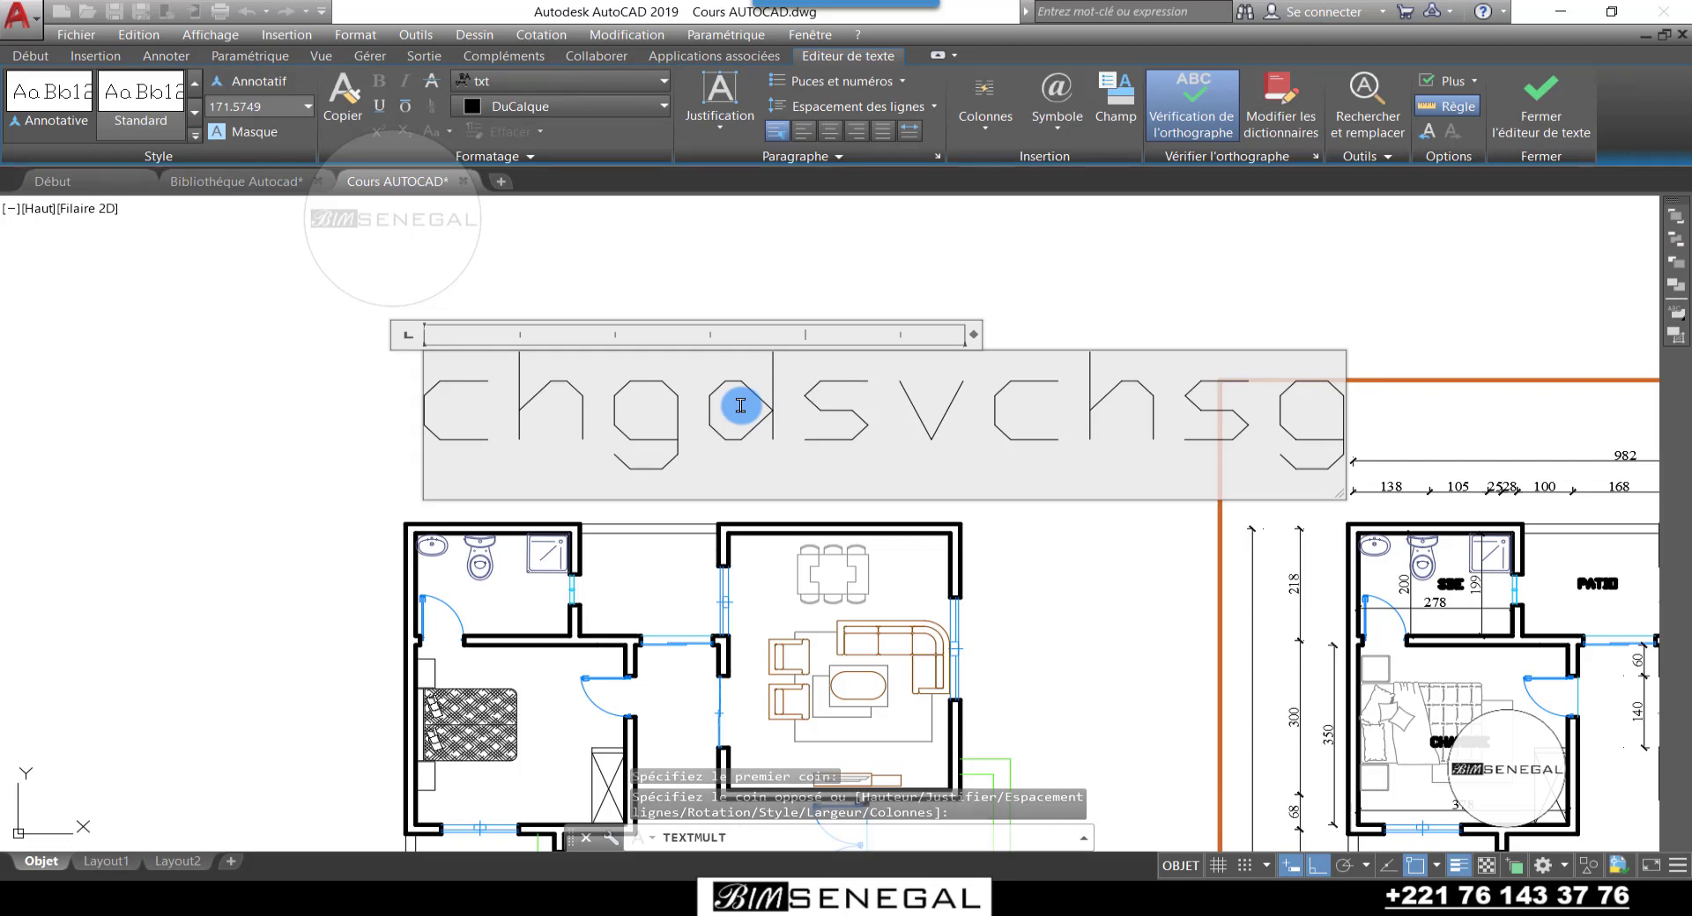
pyautogui.press('Return')
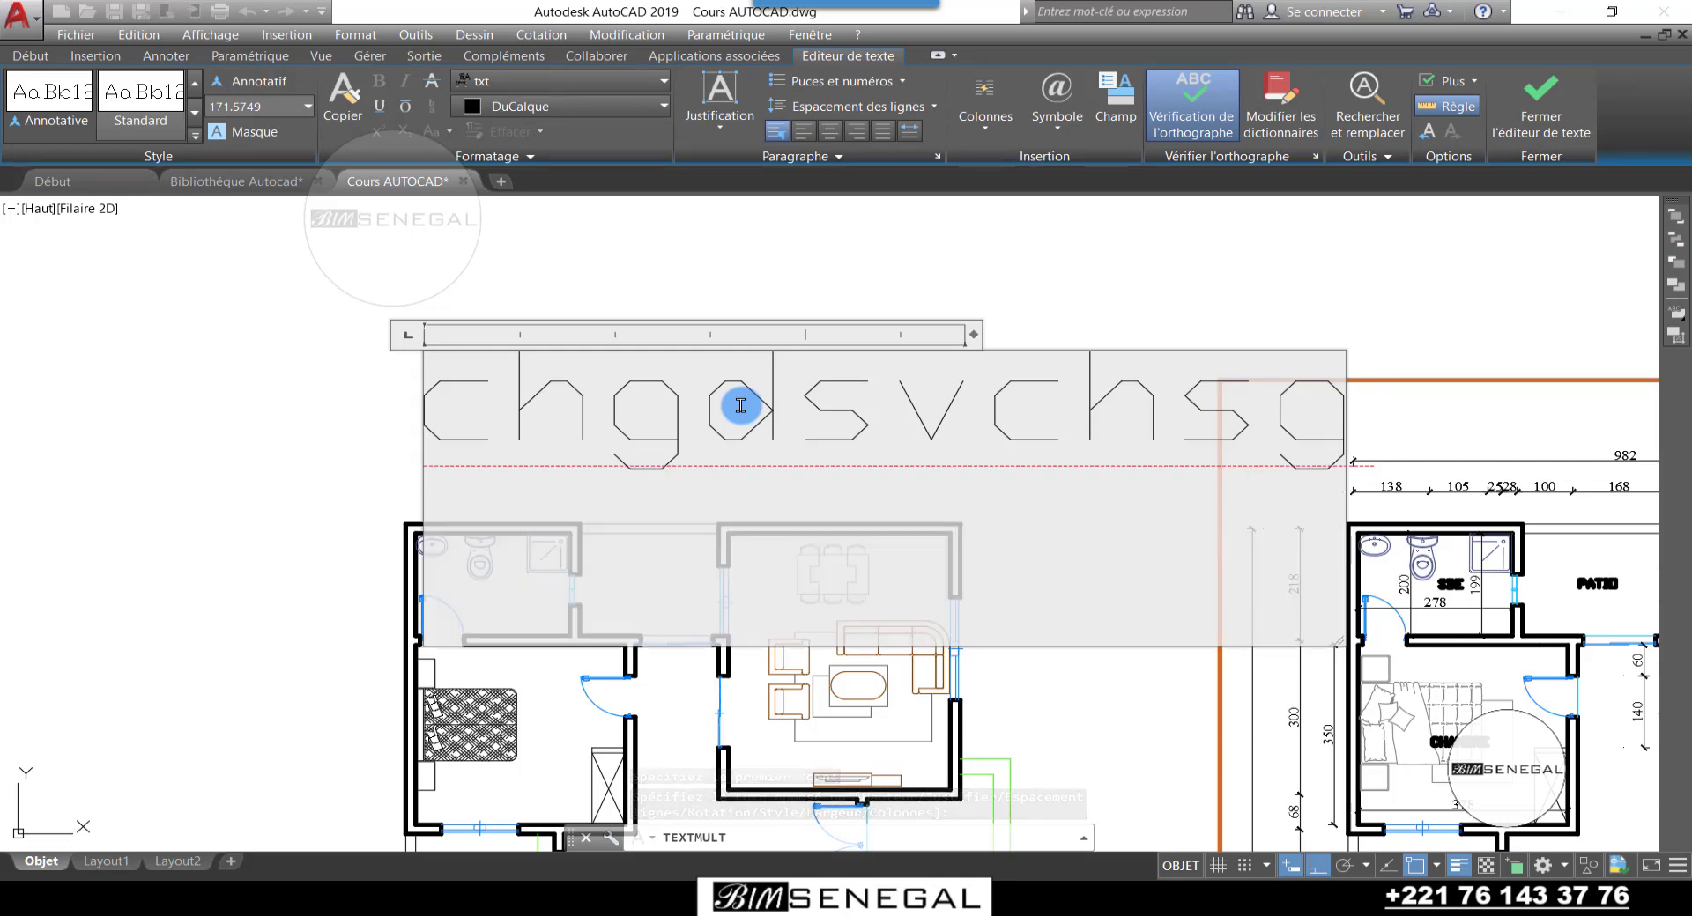
pyautogui.write('svchsdg')
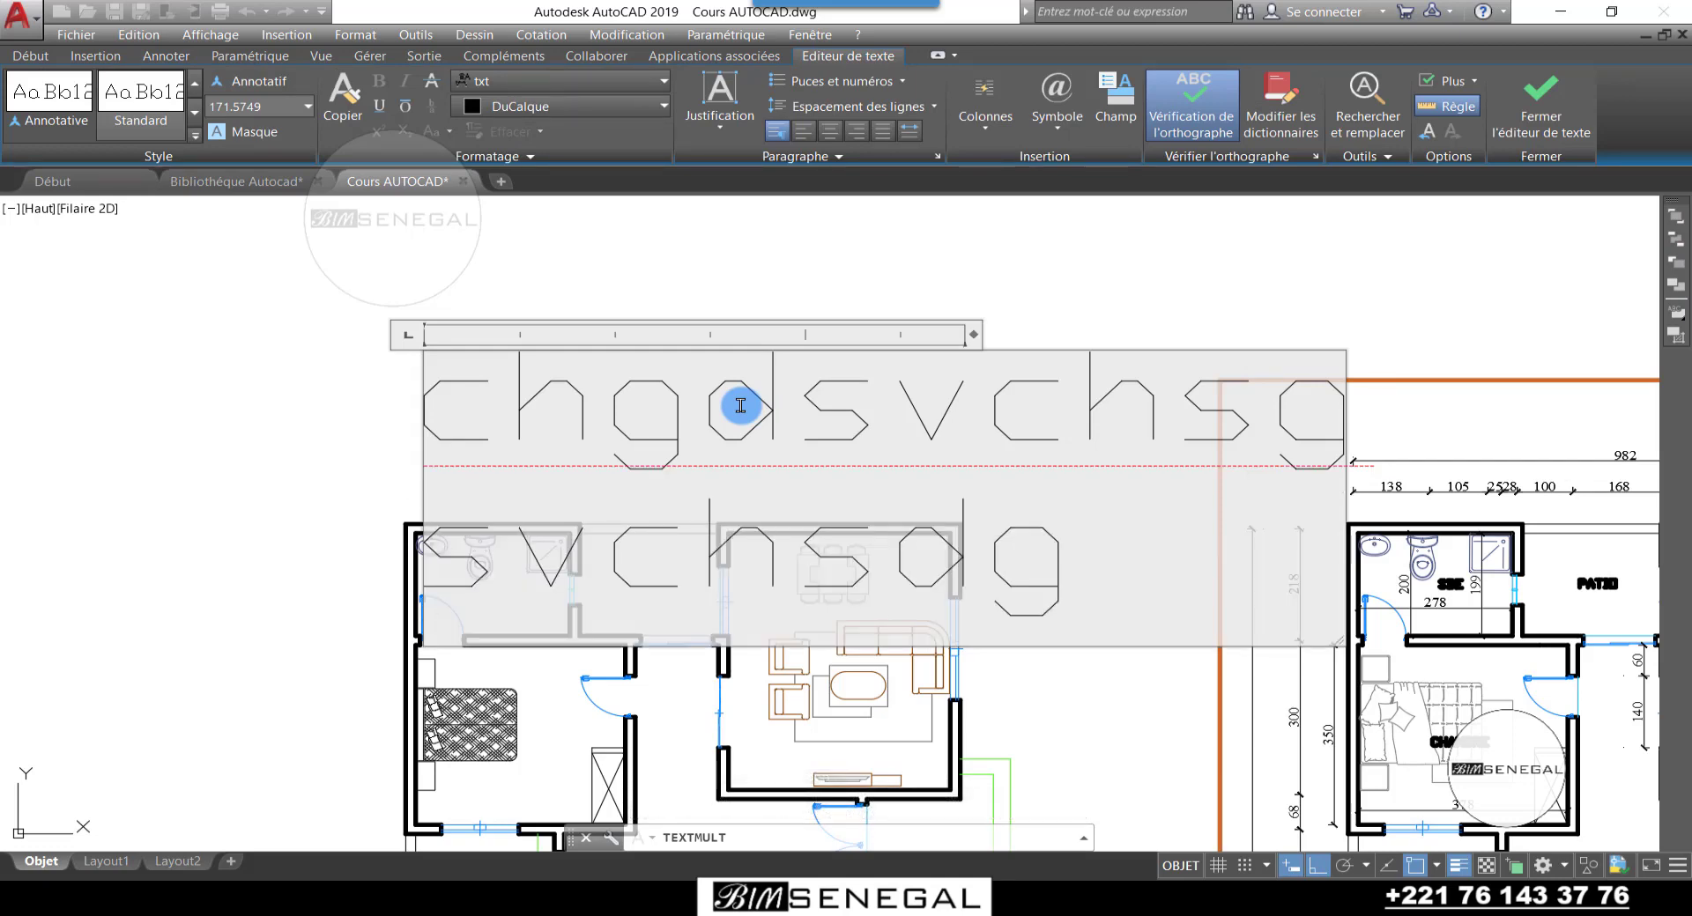
pyautogui.press('Return')
pyautogui.write('ghsdbcjhs')
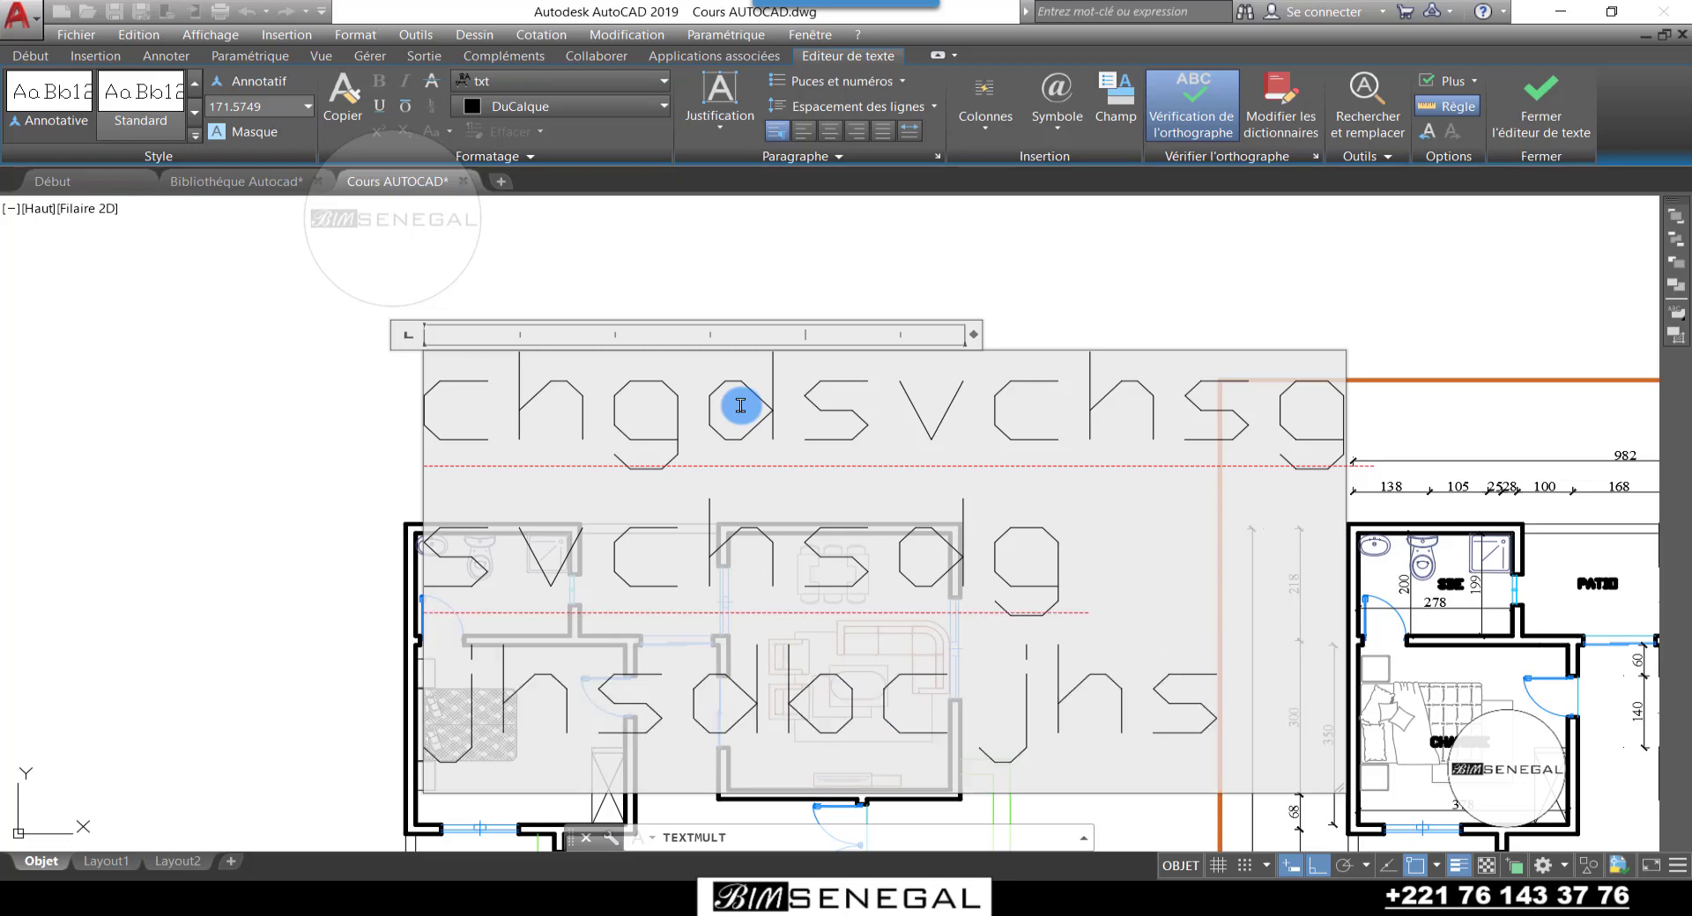
pyautogui.scroll(-7, 529, 339)
pyautogui.scroll(3, 653, 310)
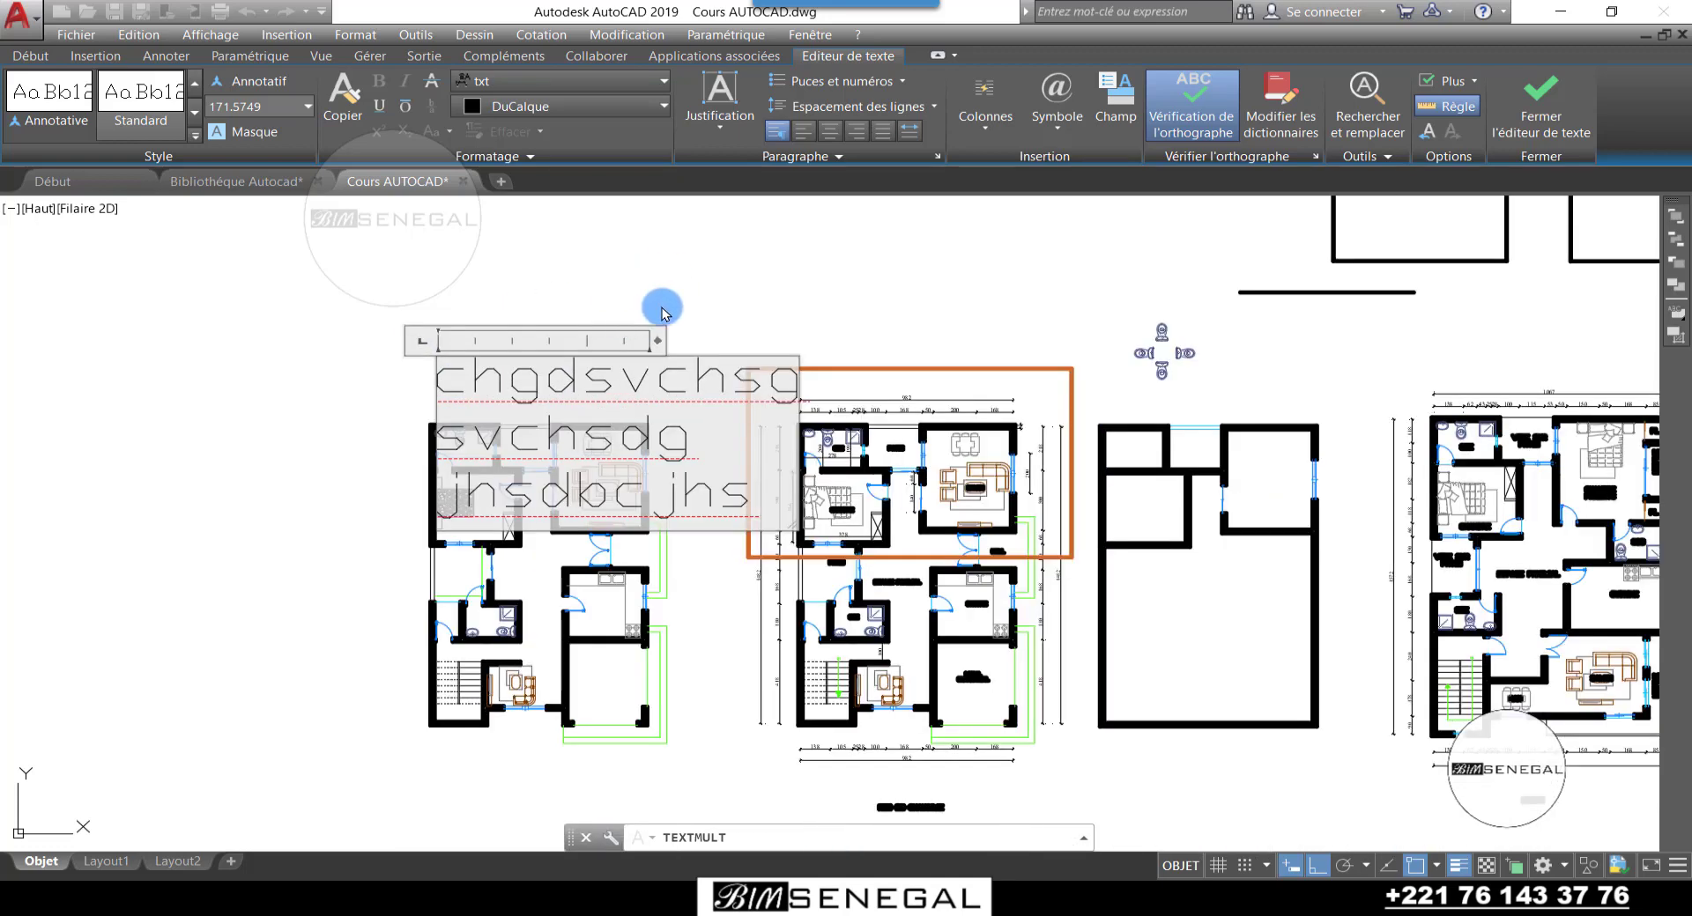
pyautogui.click(854, 283)
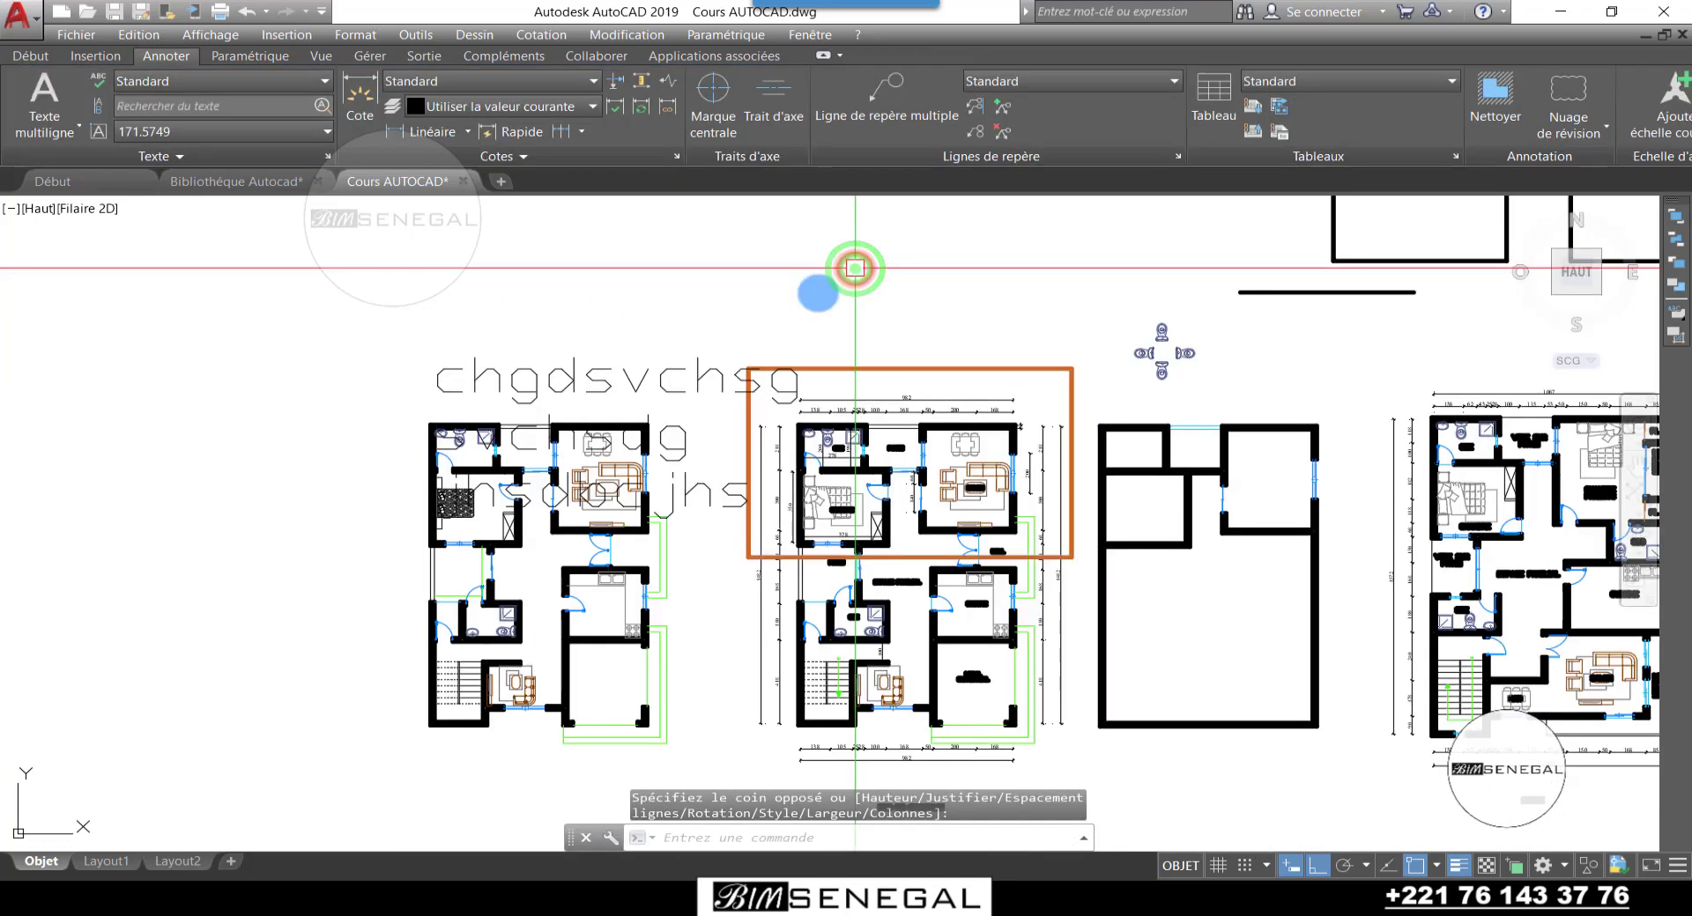
# Step: Choose Standard as the current text style and clear the selection
pyautogui.click(652, 383)
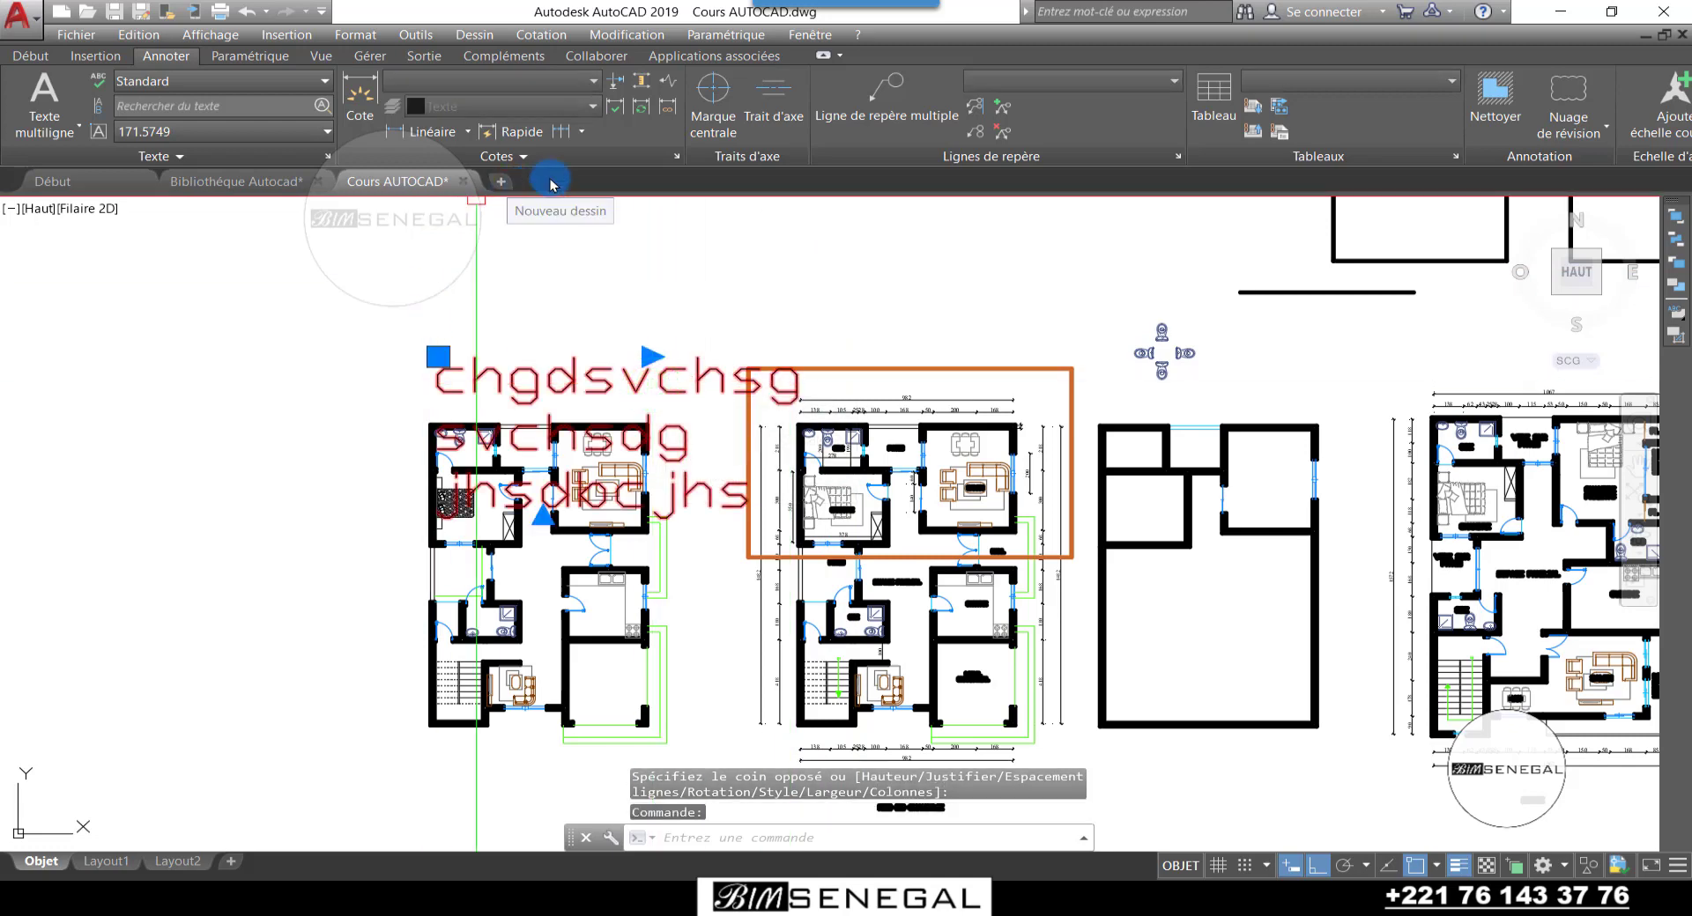
pyautogui.click(13, 57)
pyautogui.click(614, 156)
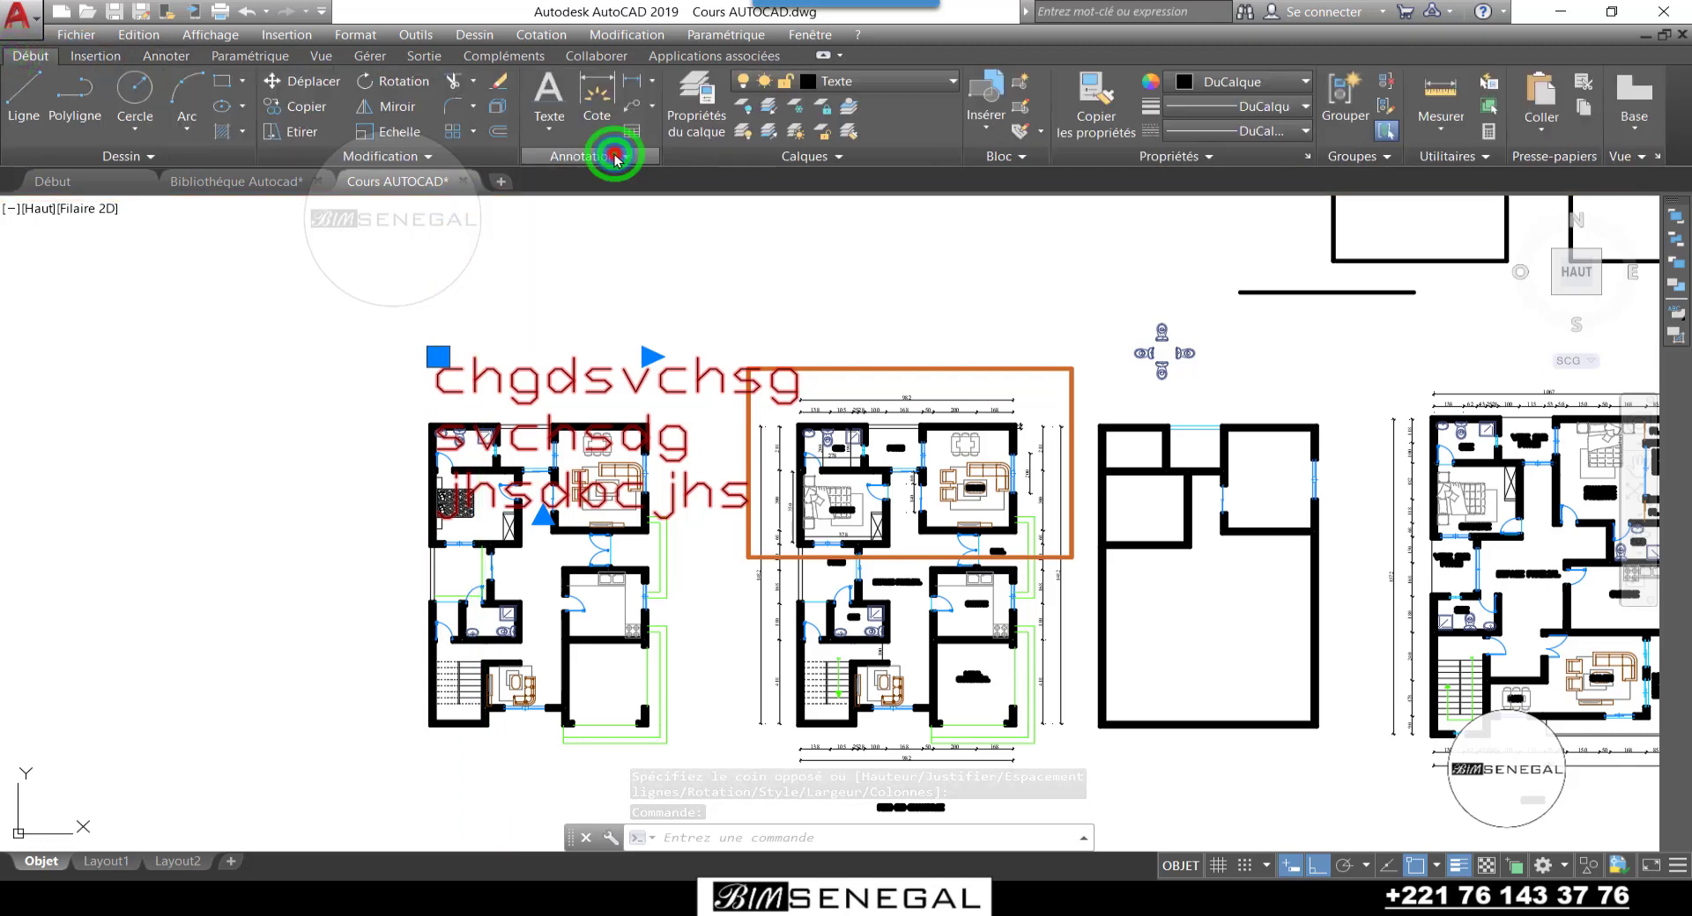
pyautogui.click(616, 176)
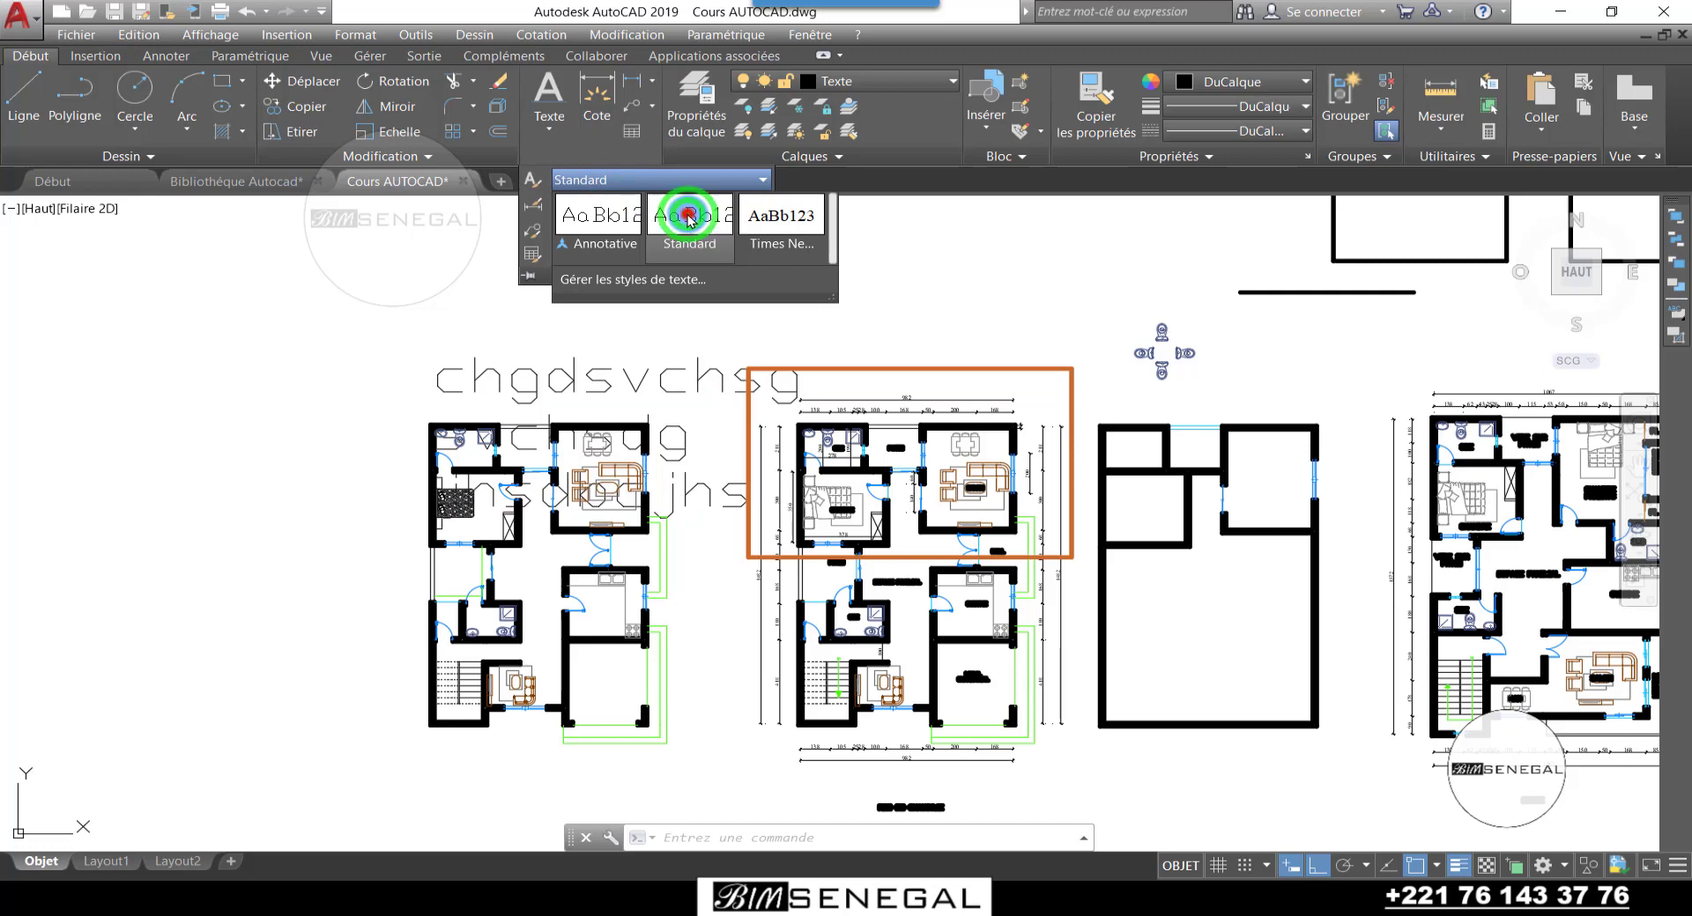
pyautogui.click(688, 218)
pyautogui.press('Escape')
# Step: Select the multiline text to examine how its three lines behave as one object, and deselect it
pyautogui.click(542, 370)
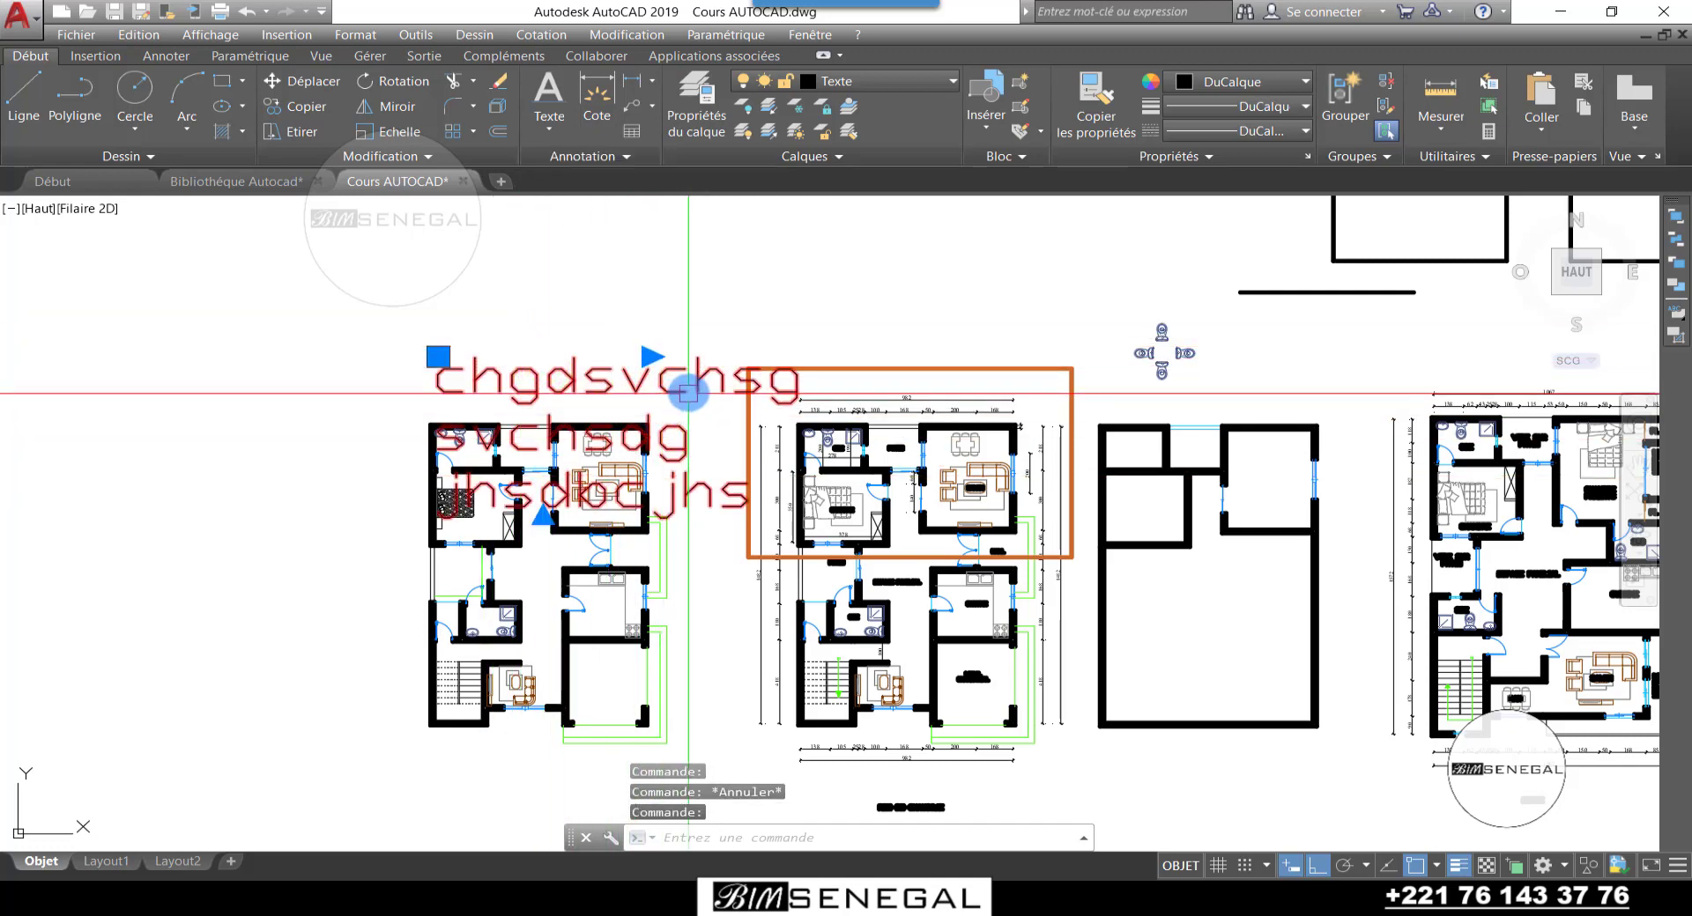
pyautogui.scroll(2, 688, 392)
pyautogui.scroll(-2, 727, 498)
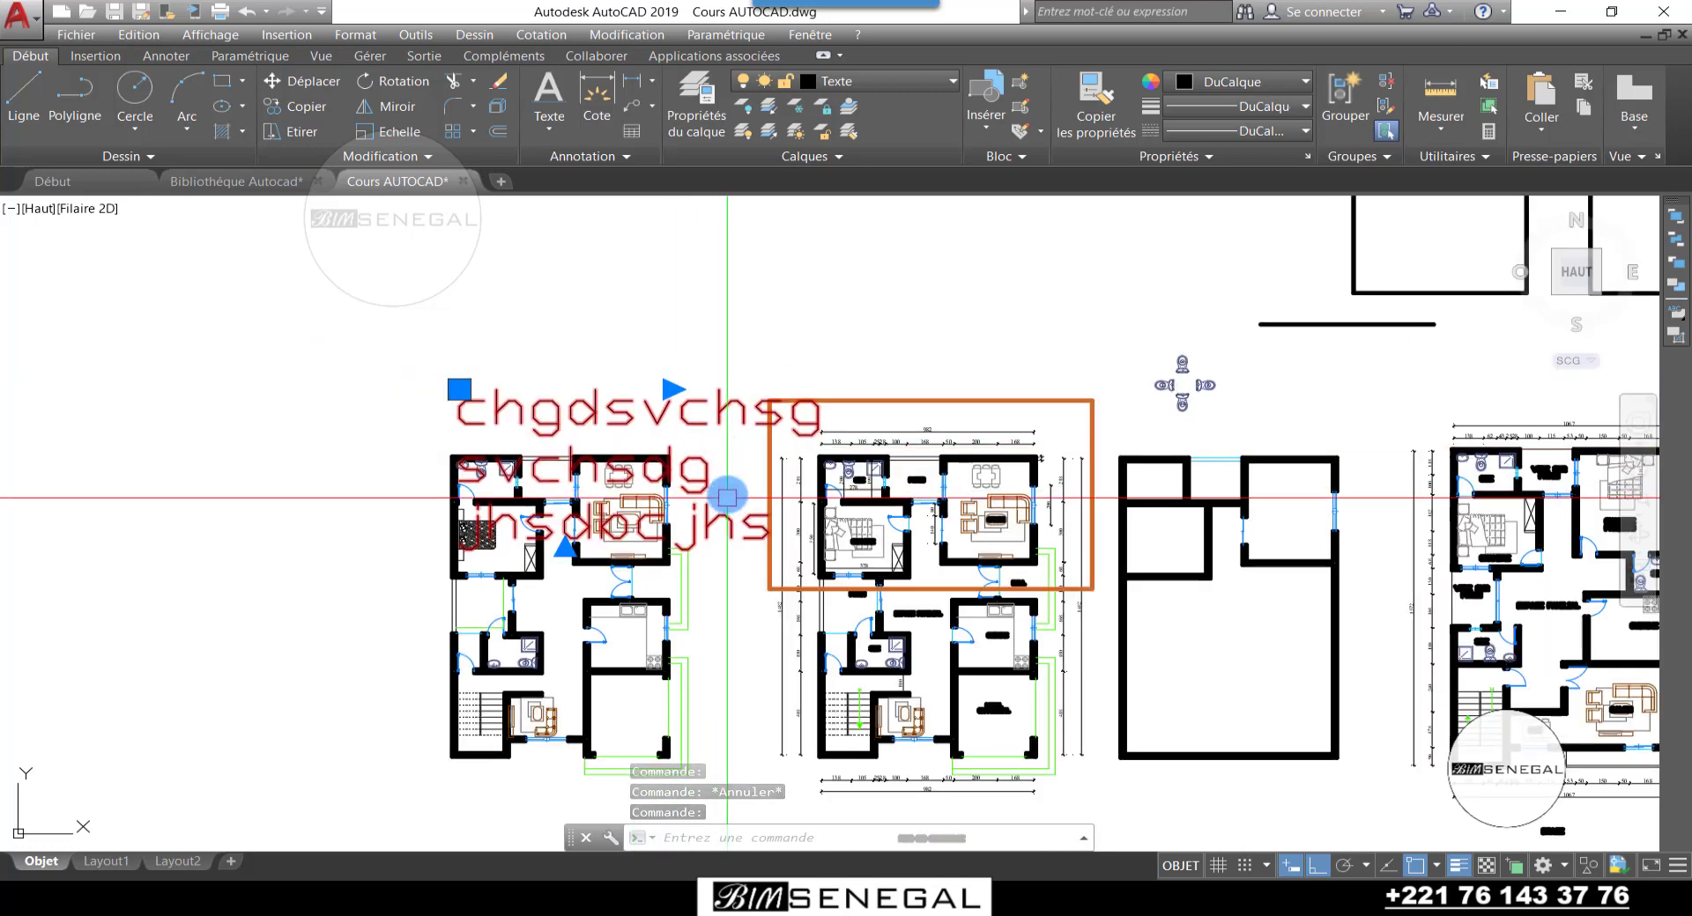
pyautogui.scroll(1, 727, 498)
pyautogui.scroll(2, 526, 364)
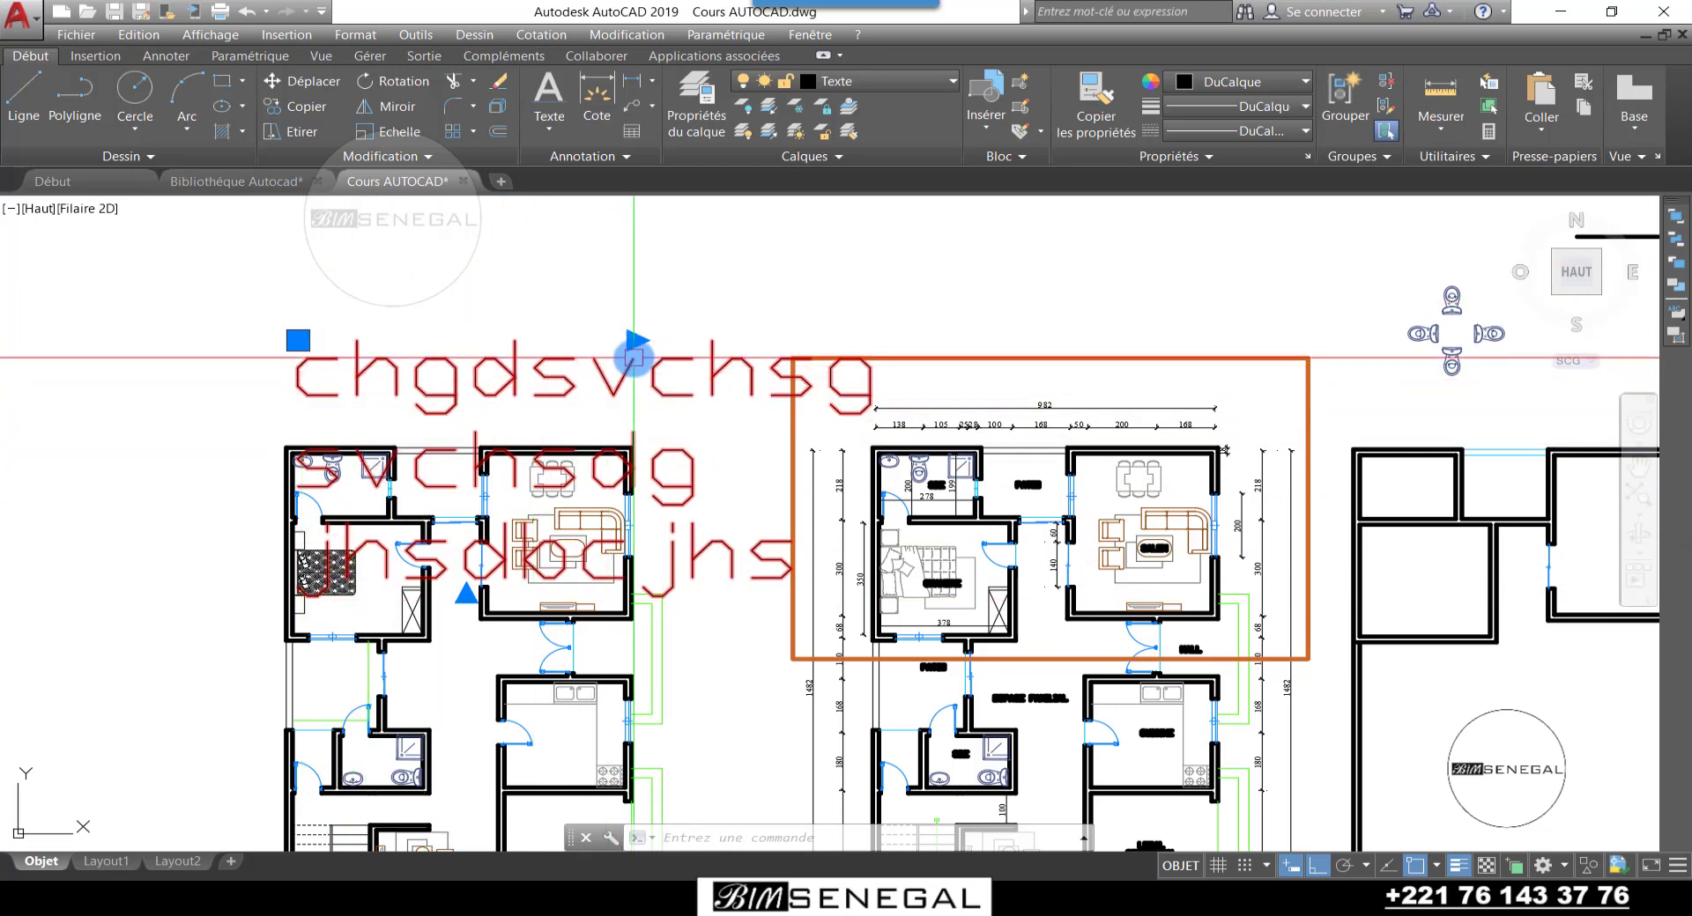
pyautogui.press('Escape')
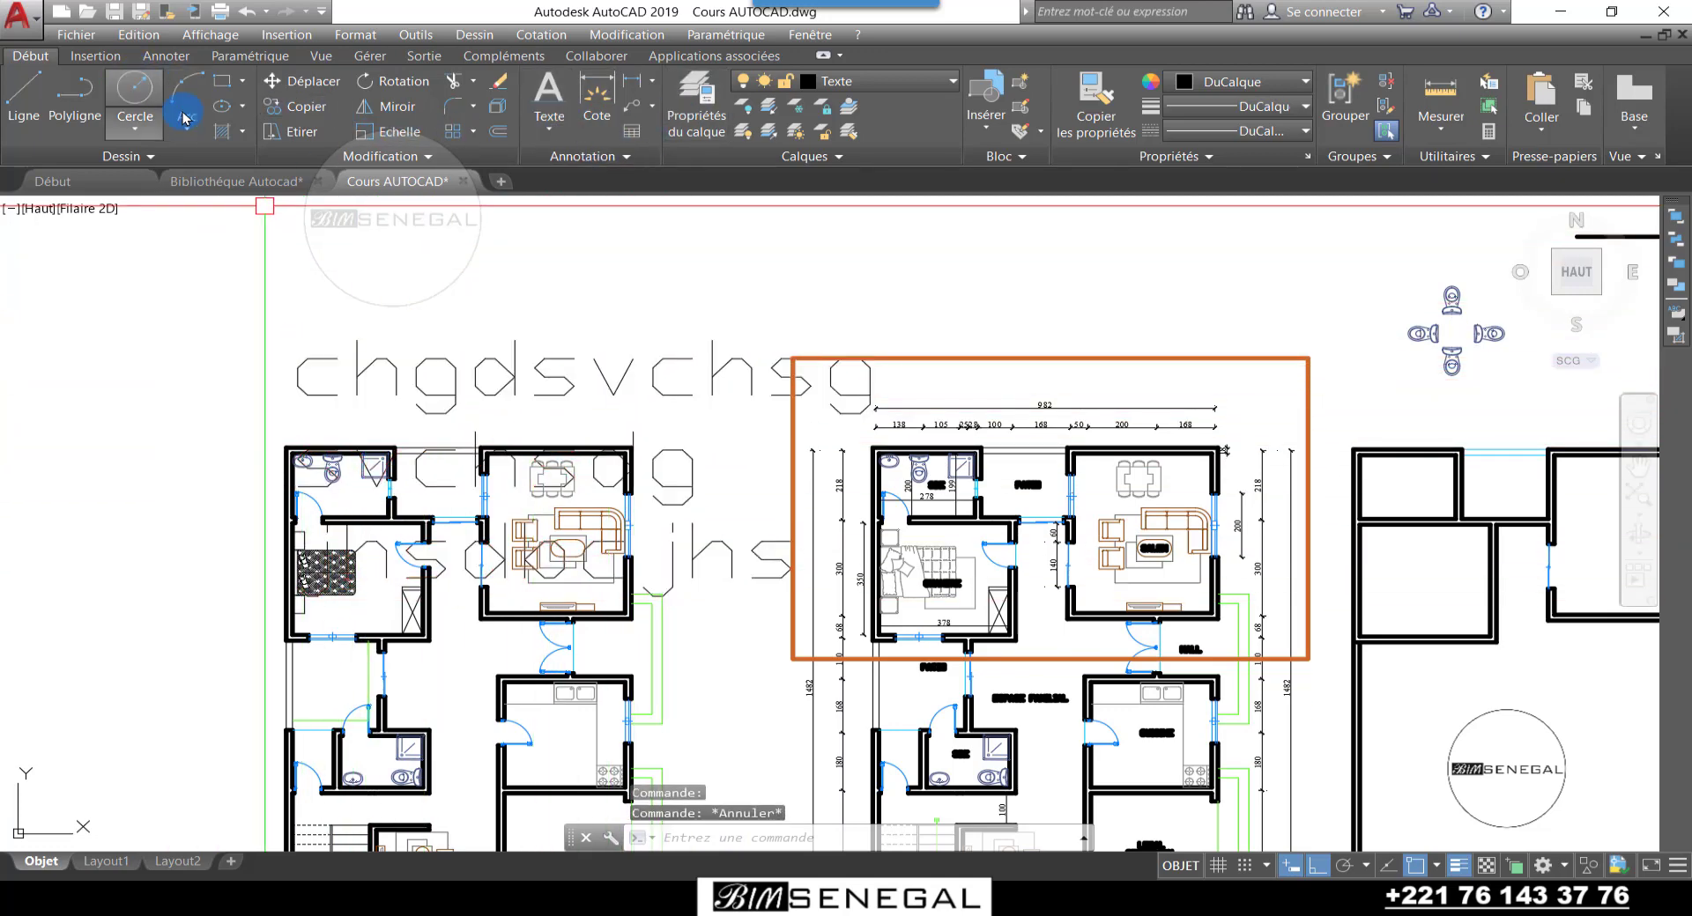
# Step: Add the single-line text "vhsdvhs" above the multiline text, picking its start point, height and horizontal rotation in the drawing
pyautogui.click(548, 129)
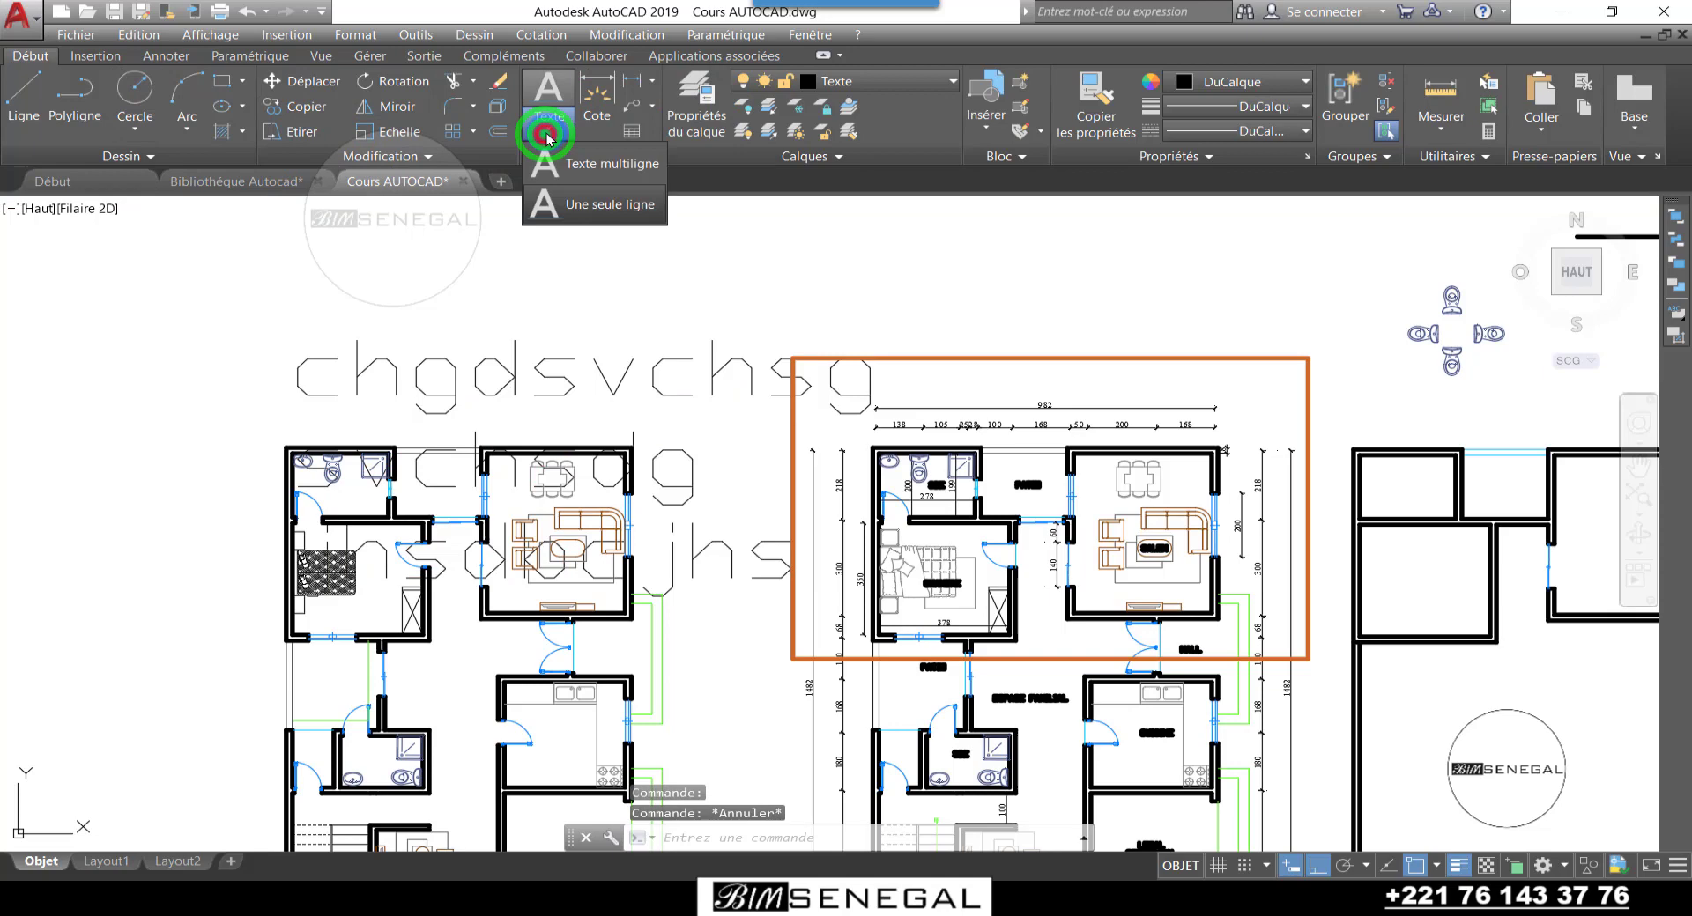
pyautogui.click(635, 210)
pyautogui.scroll(-6, 532, 302)
pyautogui.scroll(6, 453, 312)
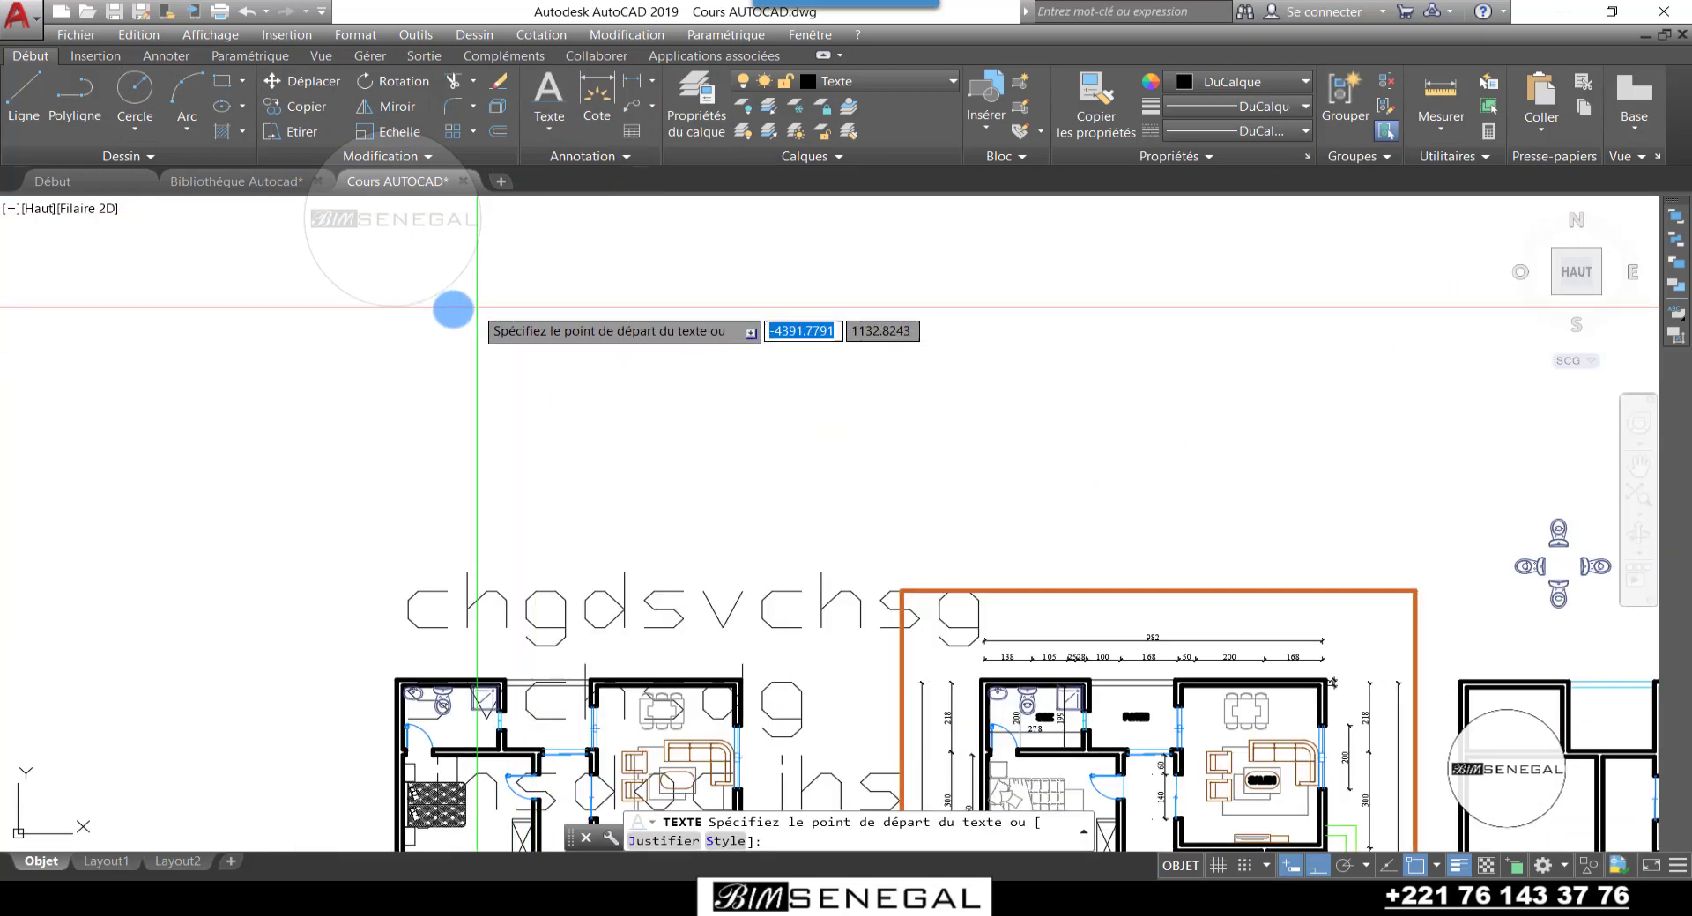
pyautogui.scroll(-2, 423, 309)
pyautogui.click(416, 302)
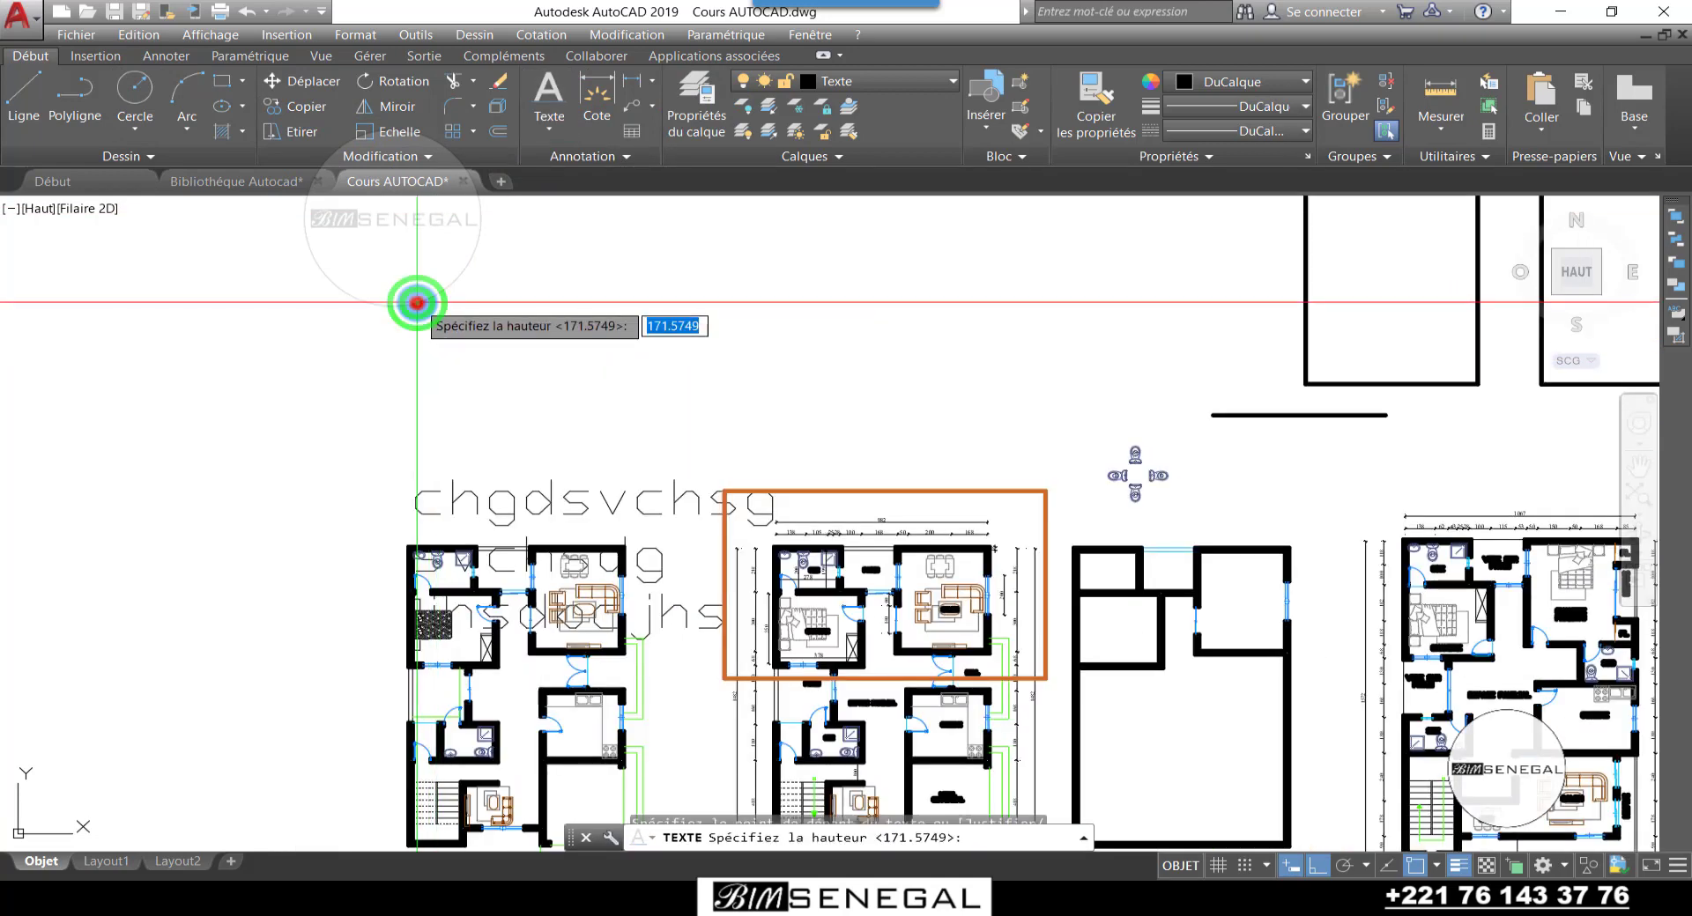
pyautogui.click(462, 300)
pyautogui.click(492, 291)
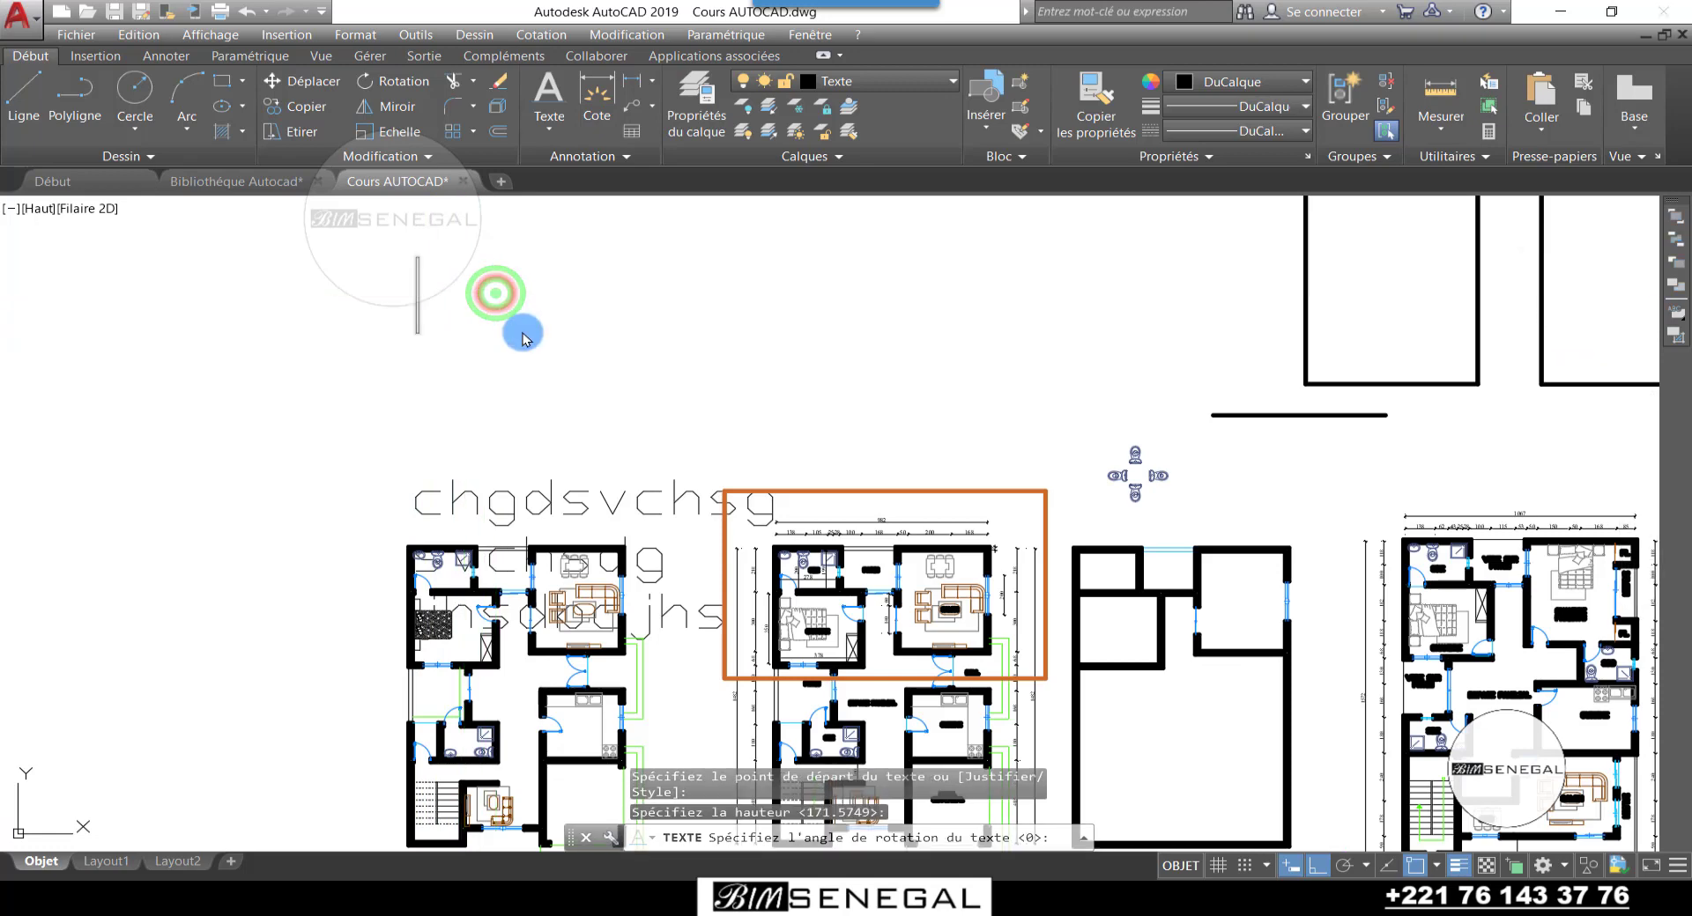
pyautogui.scroll(-4, 543, 344)
pyautogui.scroll(4, 479, 333)
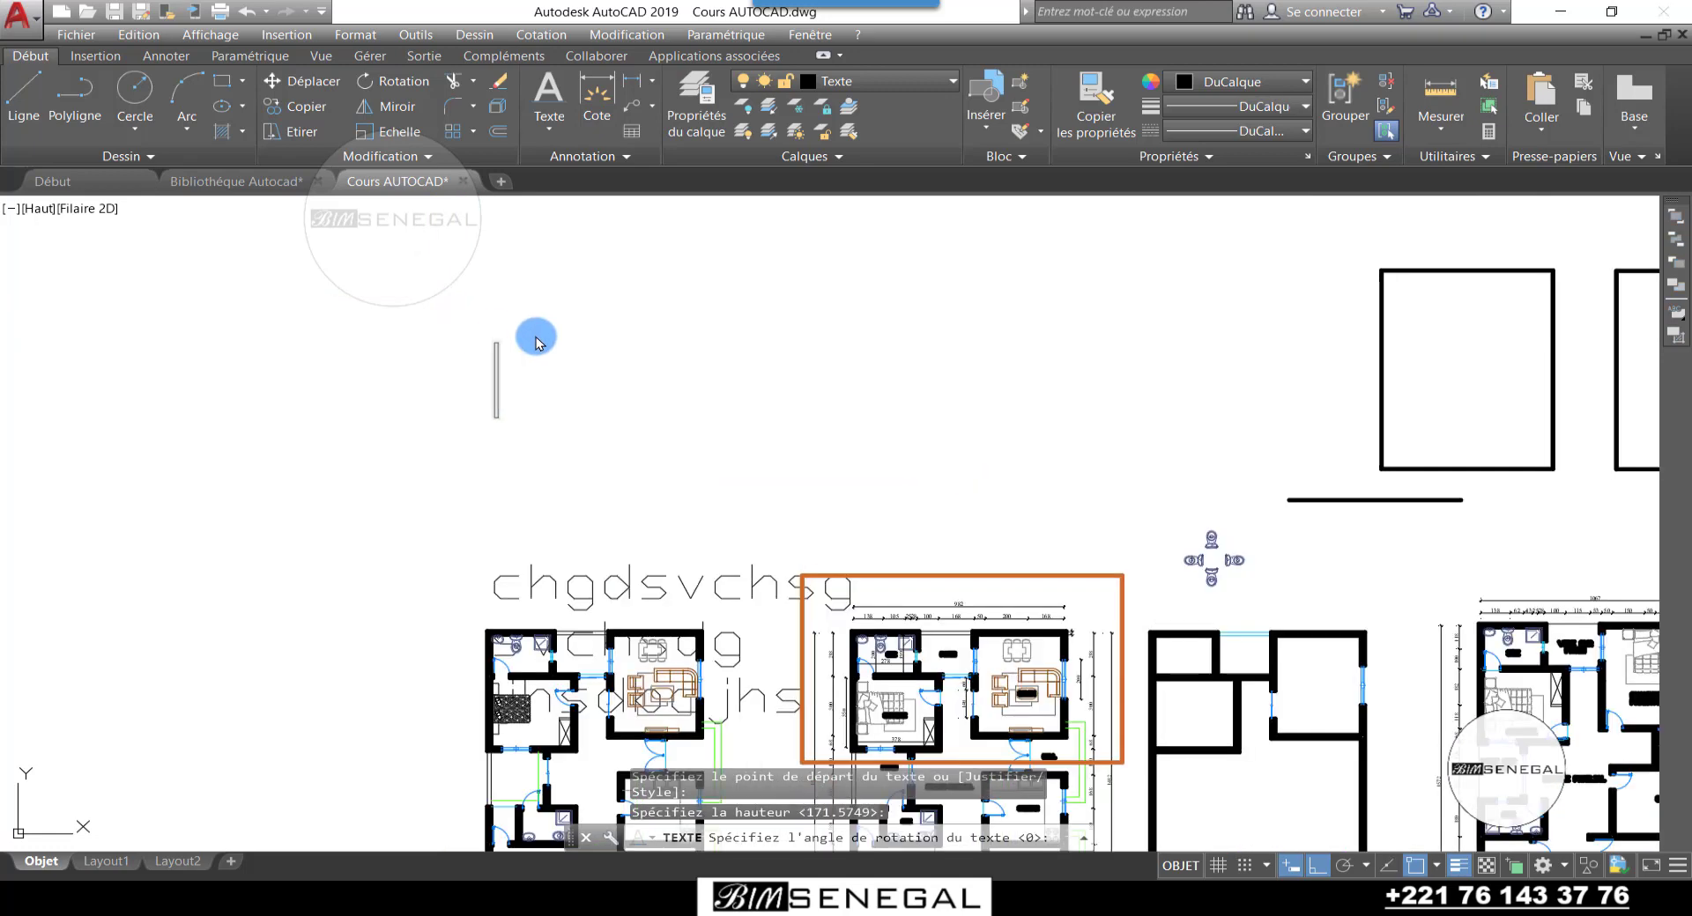
pyautogui.write('vhsdvhs')
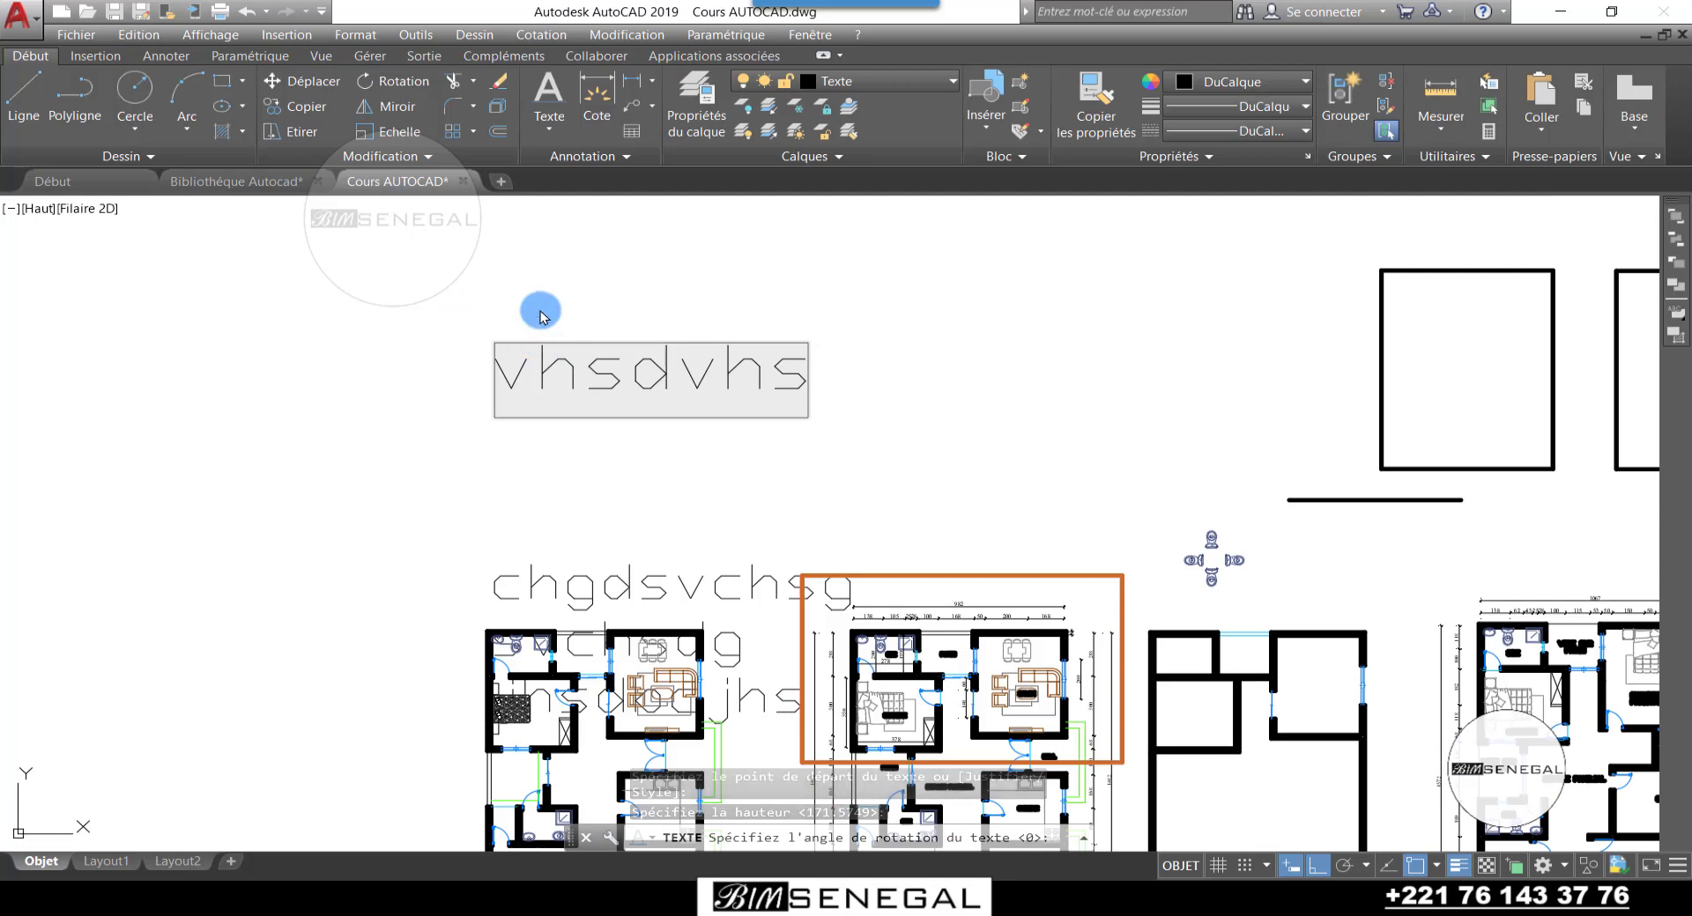
# Step: Add a second single-line text, "hcshvcjhs", directly beneath the "vhsdvhs" text
pyautogui.scroll(-2, 540, 315)
pyautogui.click(512, 420)
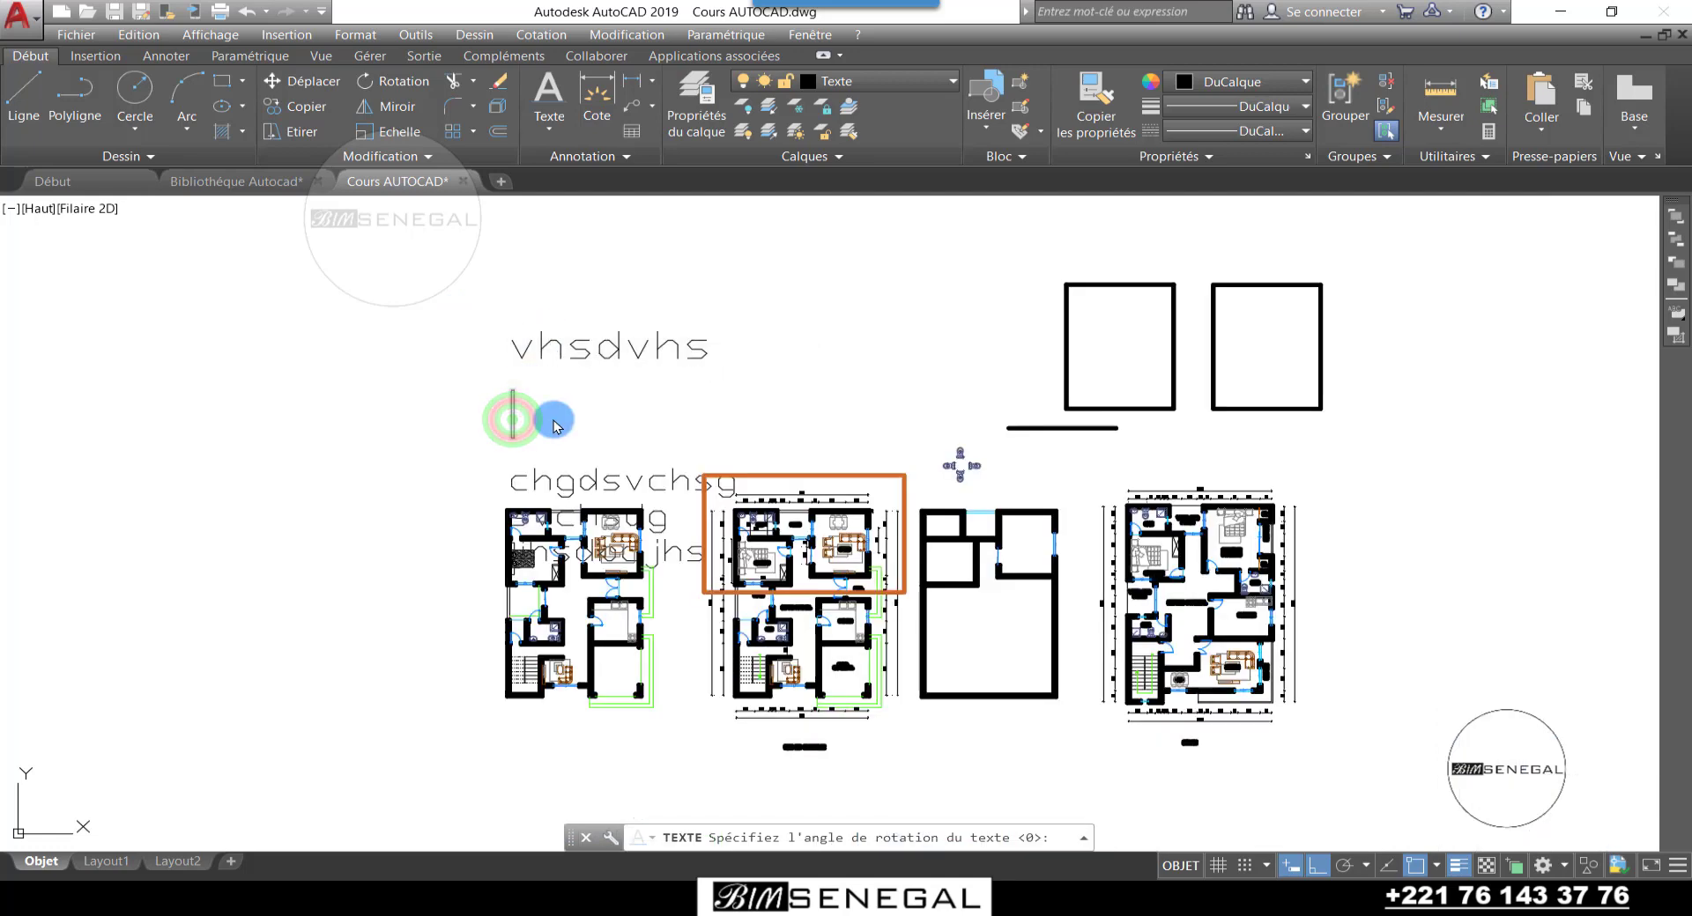
pyautogui.write('hcshvc jhs')
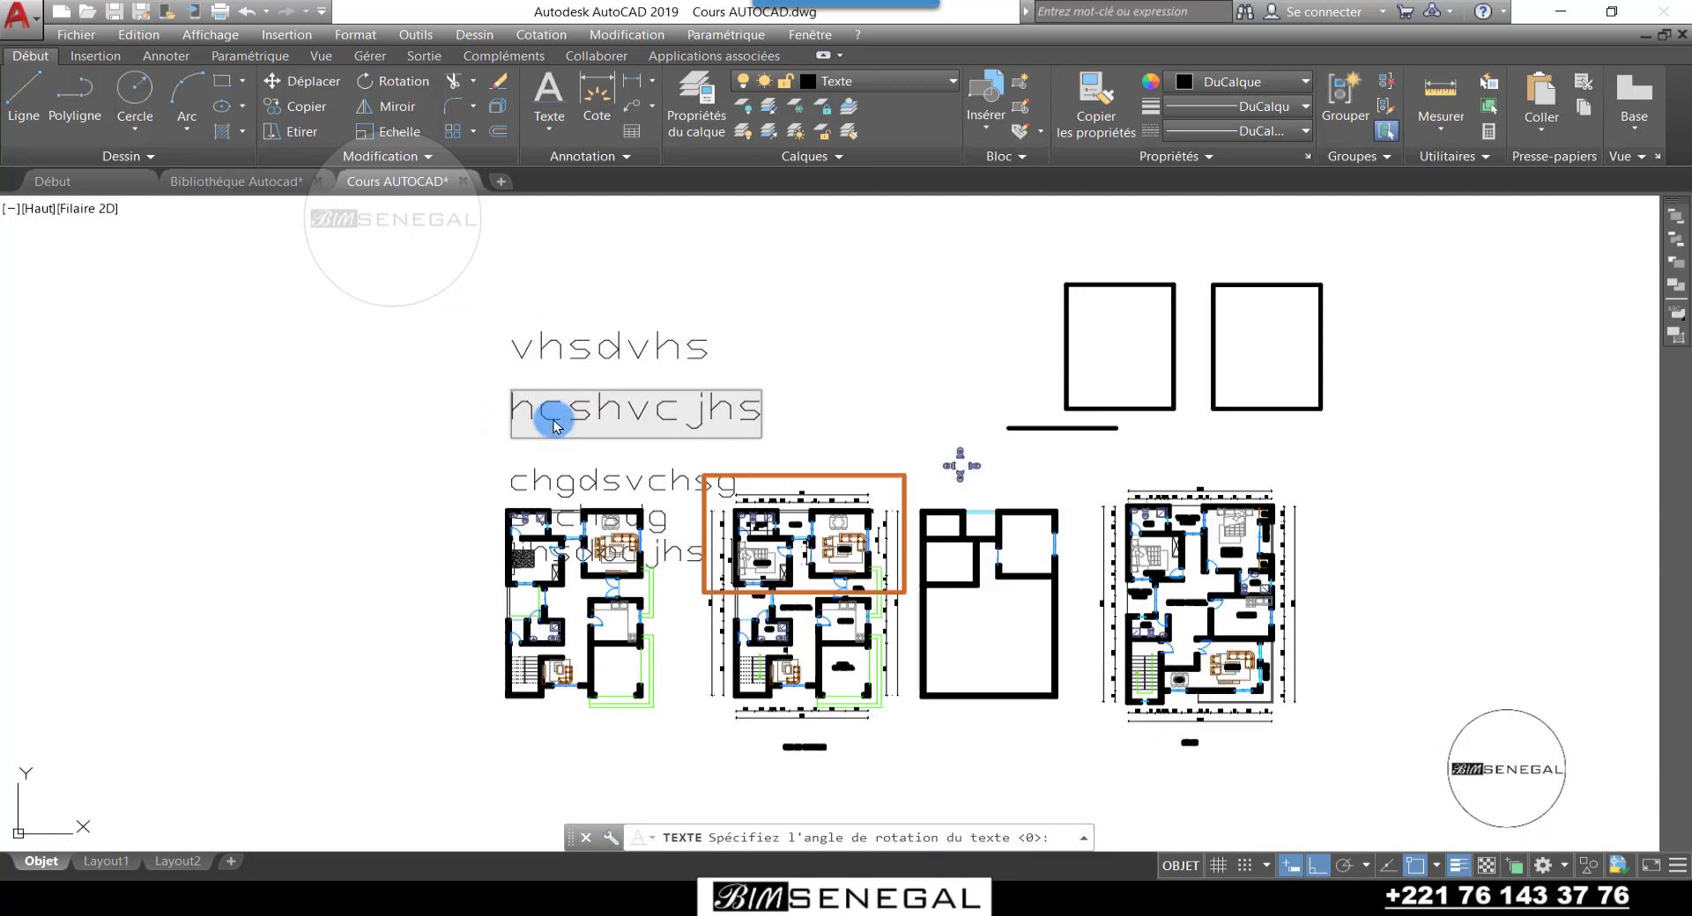
# Step: Add three consecutive single-line texts, "scjhs", "vxgshvc" and "cvsdhnchb", above and to the right of the "vhsdvhs" text
pyautogui.click(698, 262)
pyautogui.write('s')
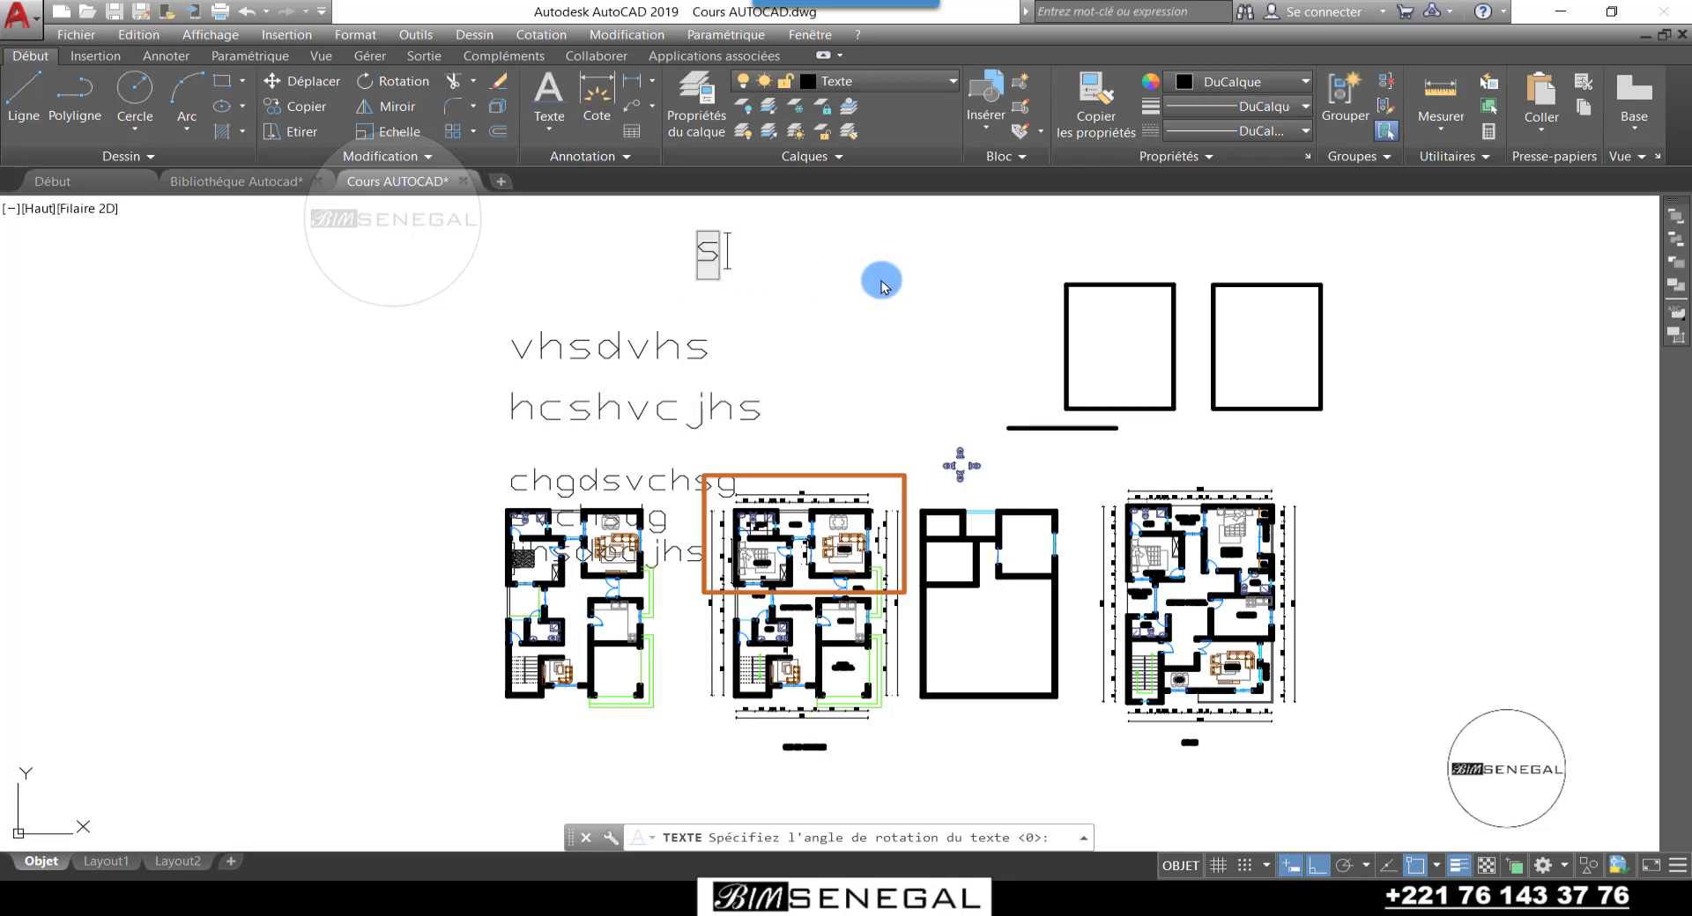
pyautogui.write('cjhs')
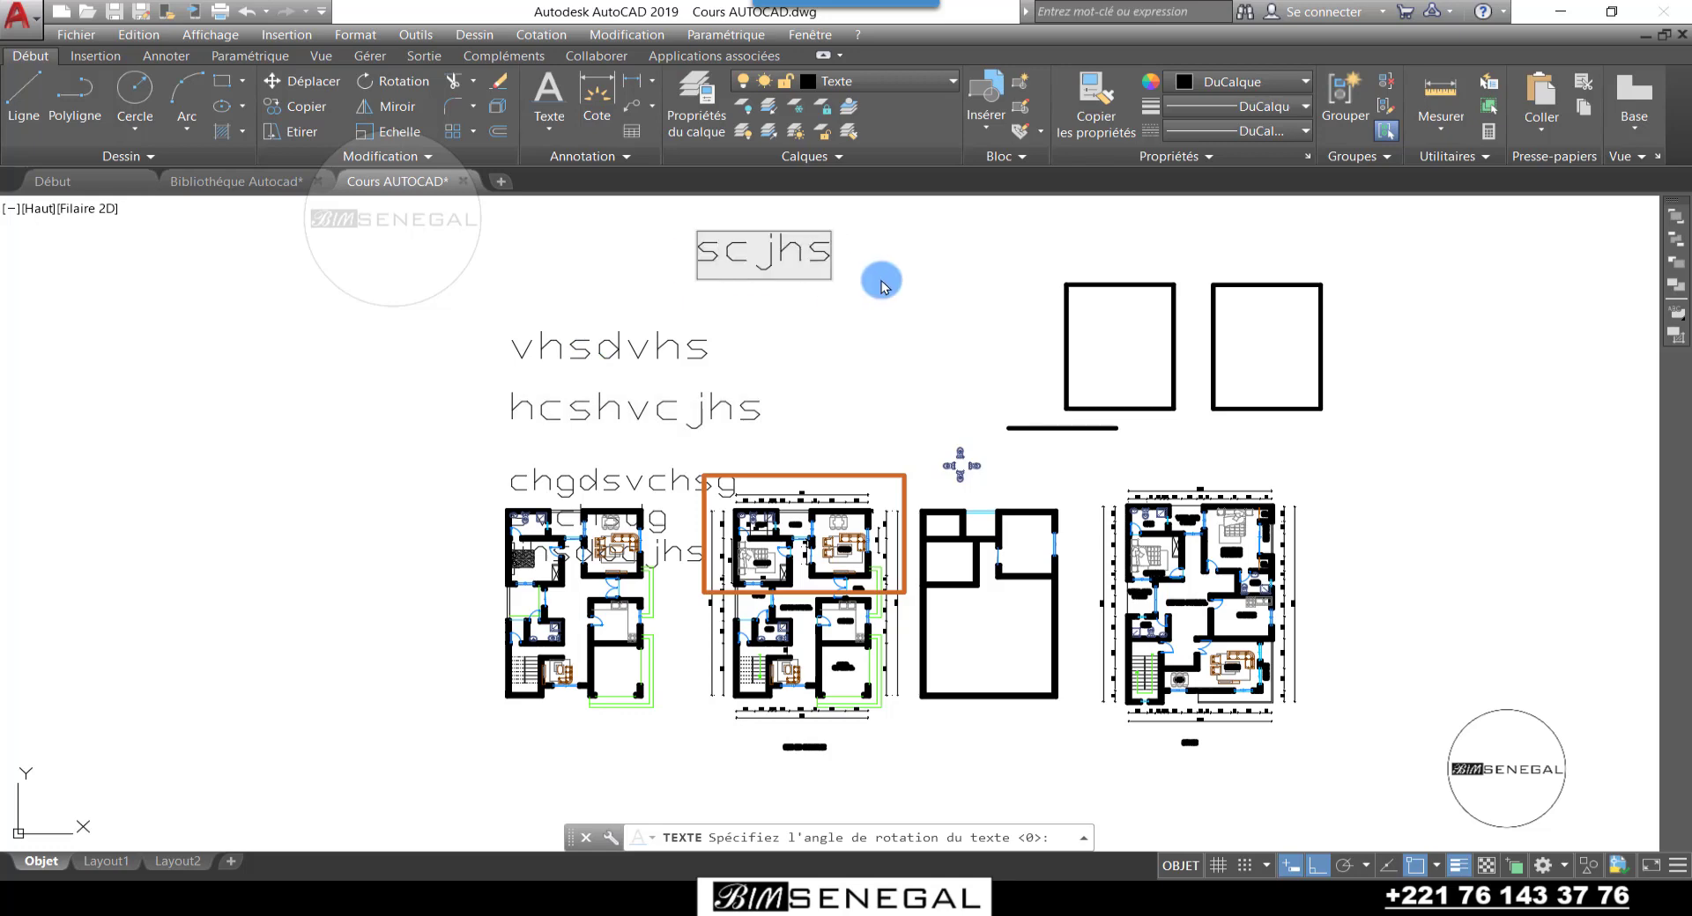
pyautogui.press('Return')
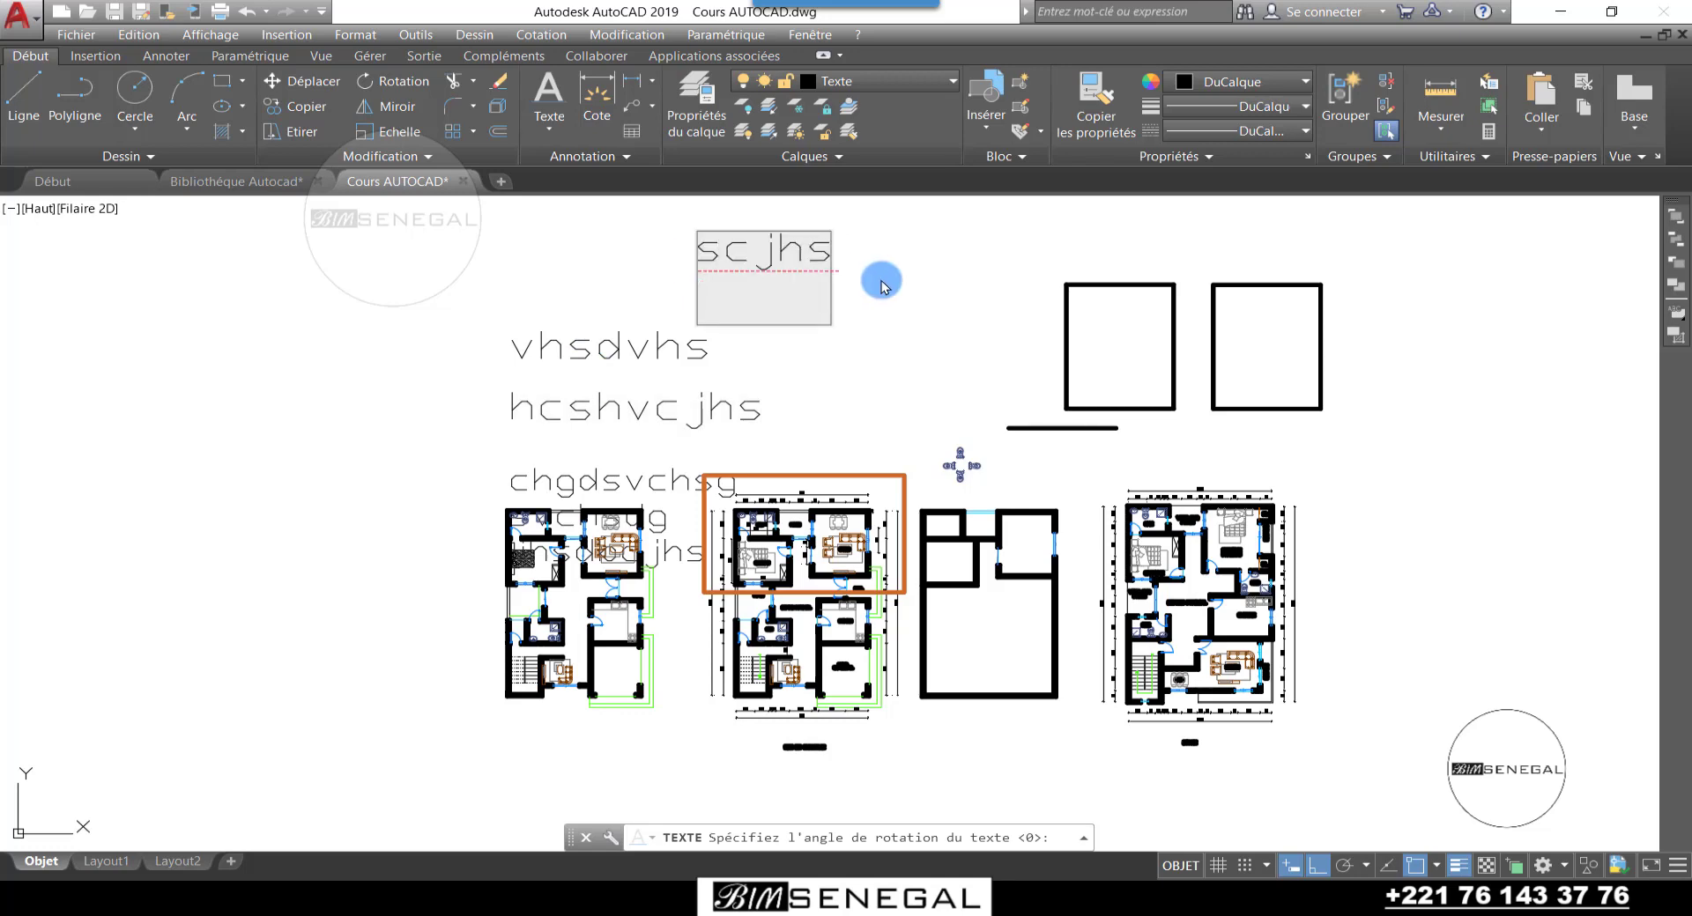
pyautogui.write('vxgshve')
pyautogui.press('Return')
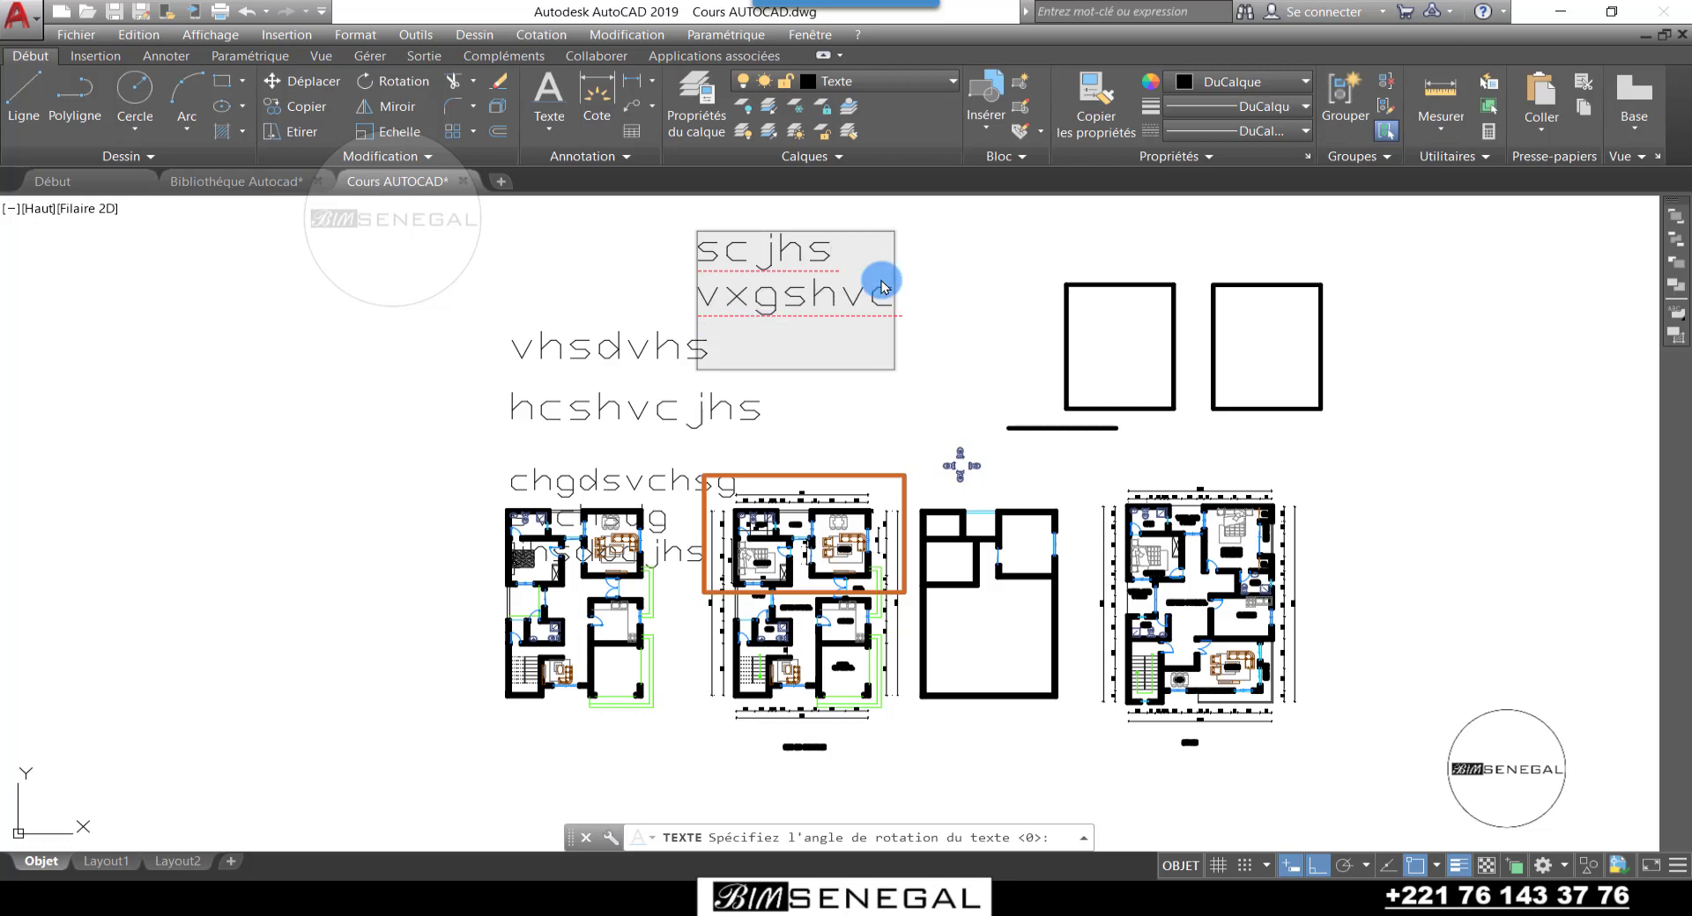
pyautogui.write('cvsdhnchb')
pyautogui.scroll(-3, 827, 287)
pyautogui.scroll(3, 893, 260)
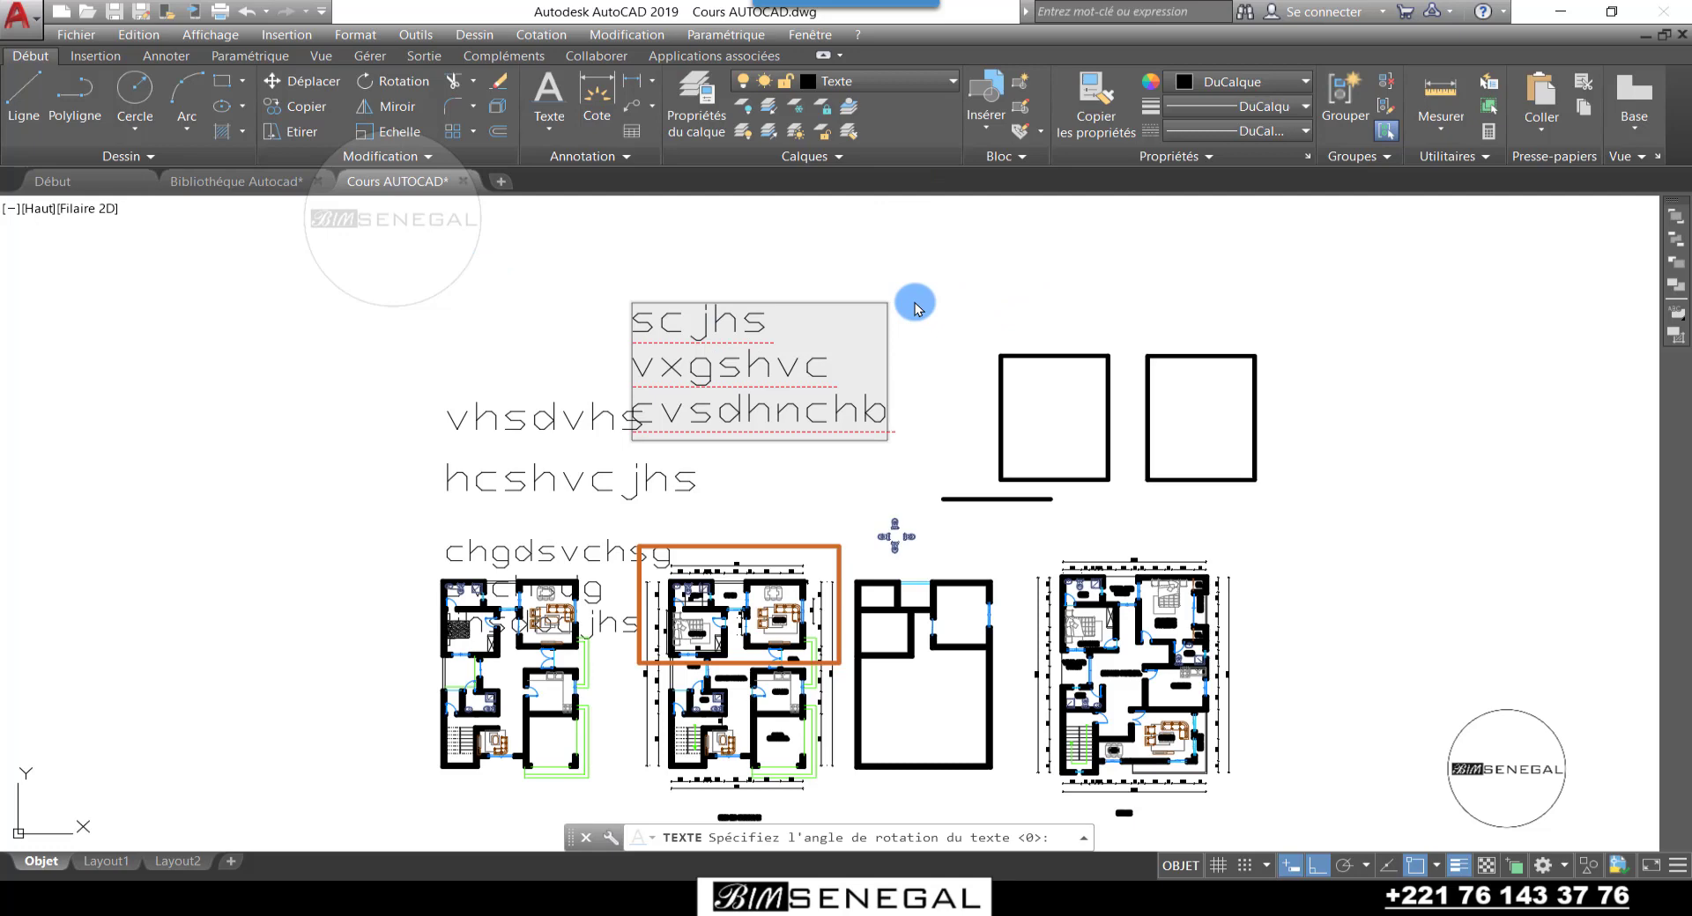
pyautogui.press('Return')
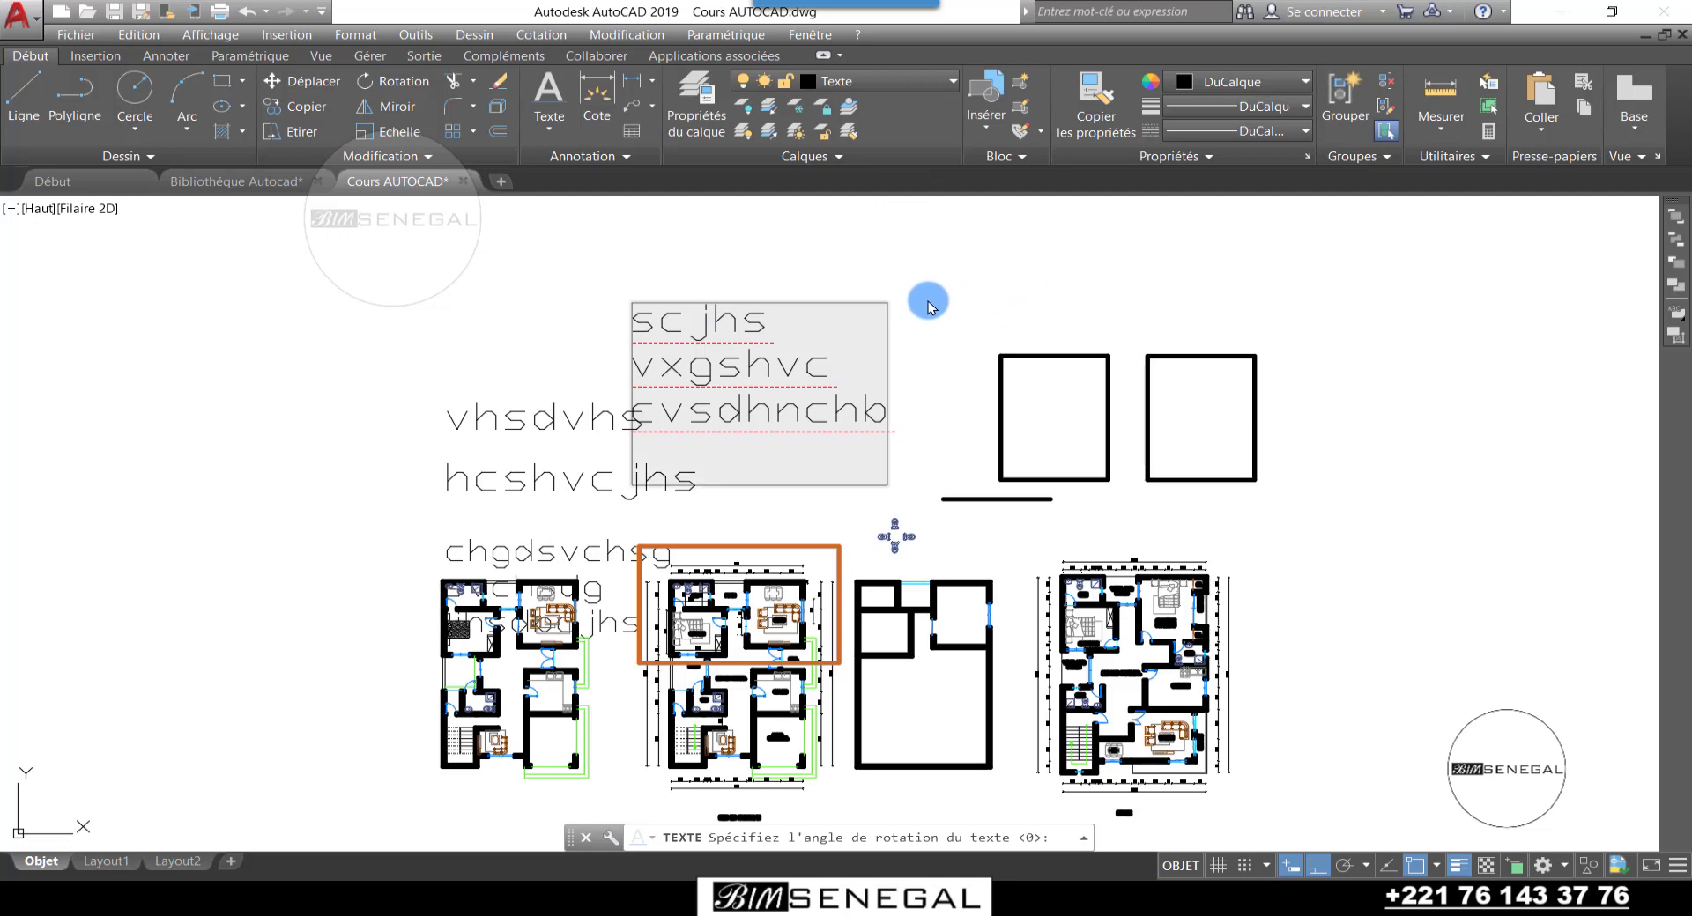
pyautogui.press('Return')
# Step: Select and deselect the "scjhs", "vxgshvc" and "cvsdhnchb" lines in turn to examine whether each is a separate object
pyautogui.click(751, 320)
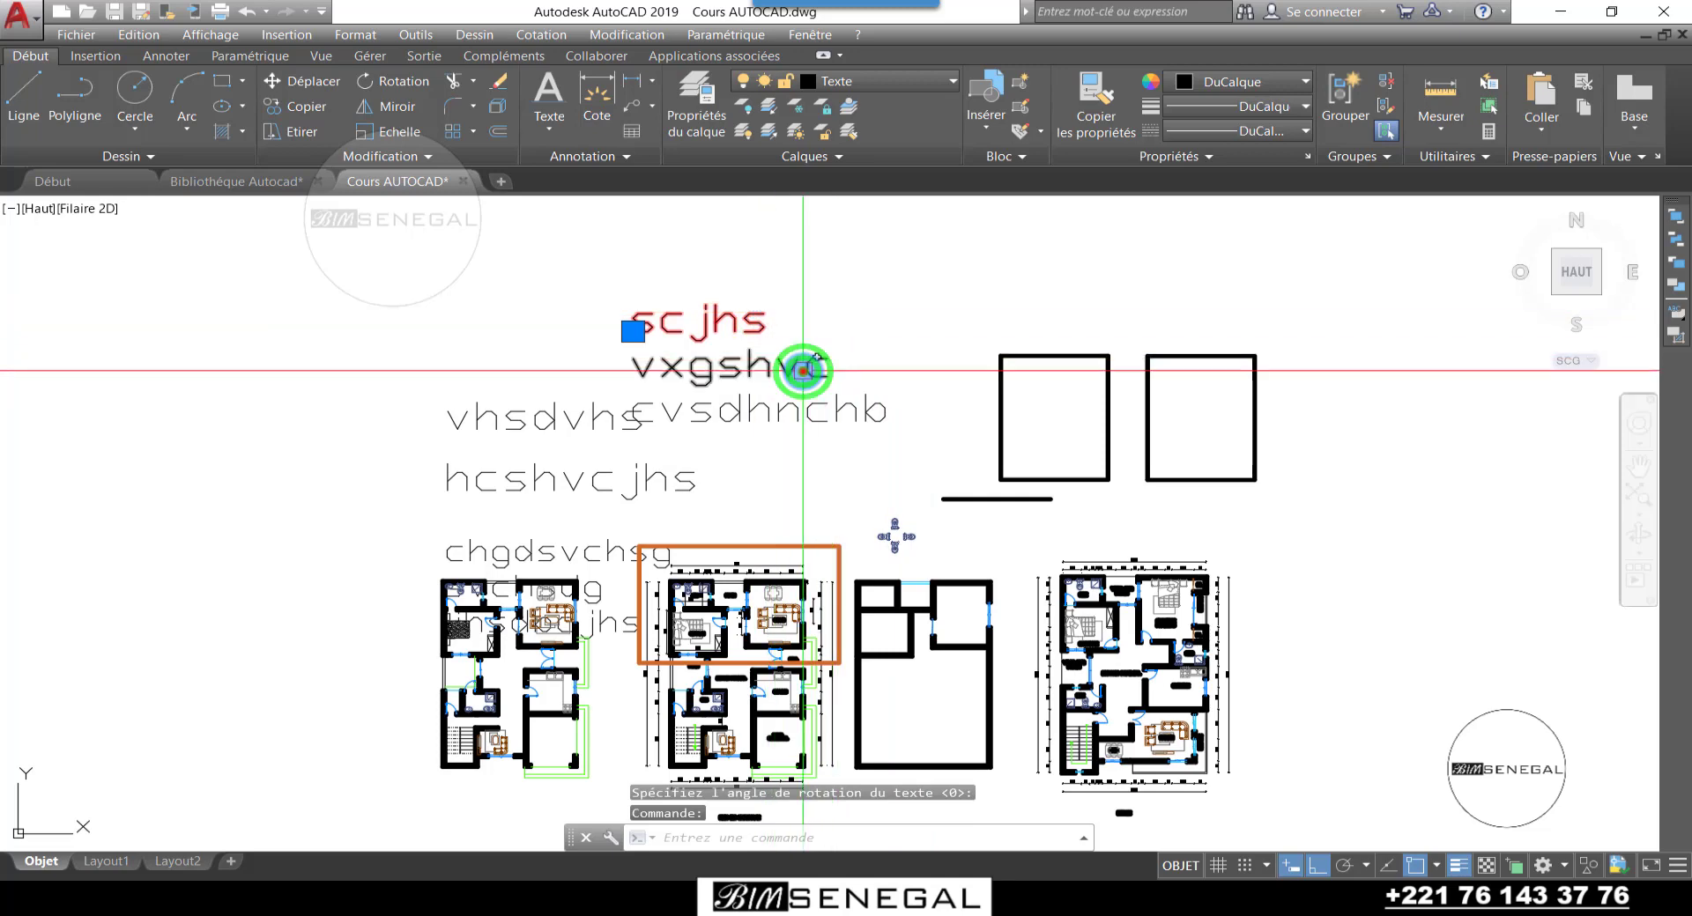
pyautogui.click(801, 368)
pyautogui.scroll(2, 802, 368)
pyautogui.press('Escape')
pyautogui.click(793, 431)
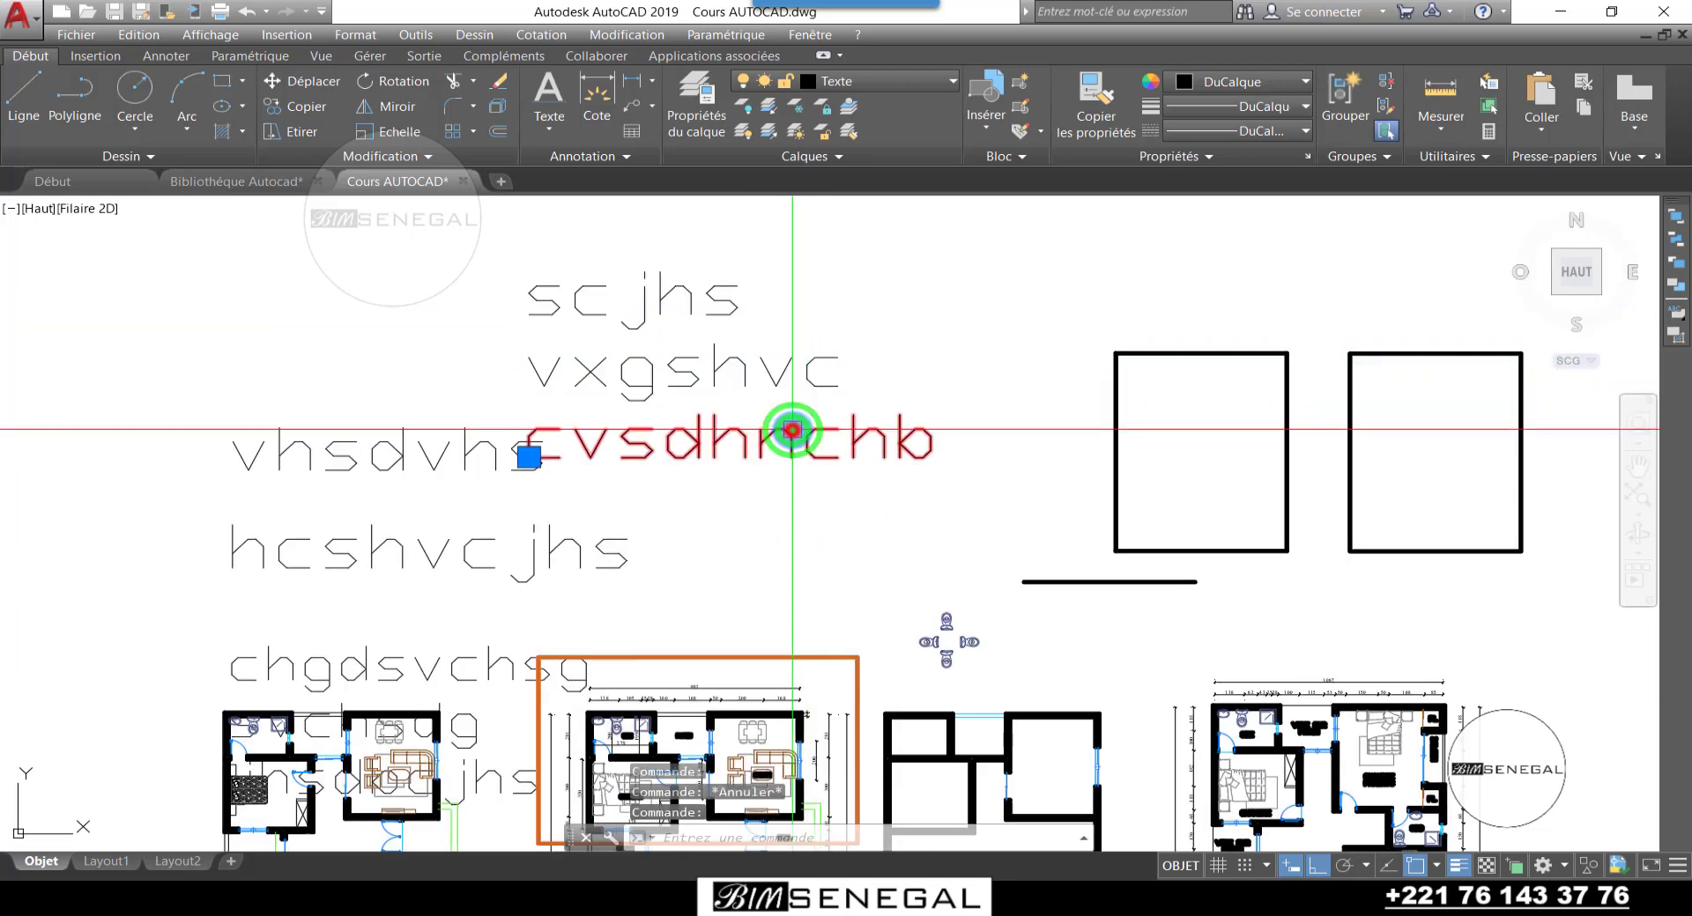
pyautogui.scroll(-4, 796, 423)
pyautogui.scroll(2, 831, 406)
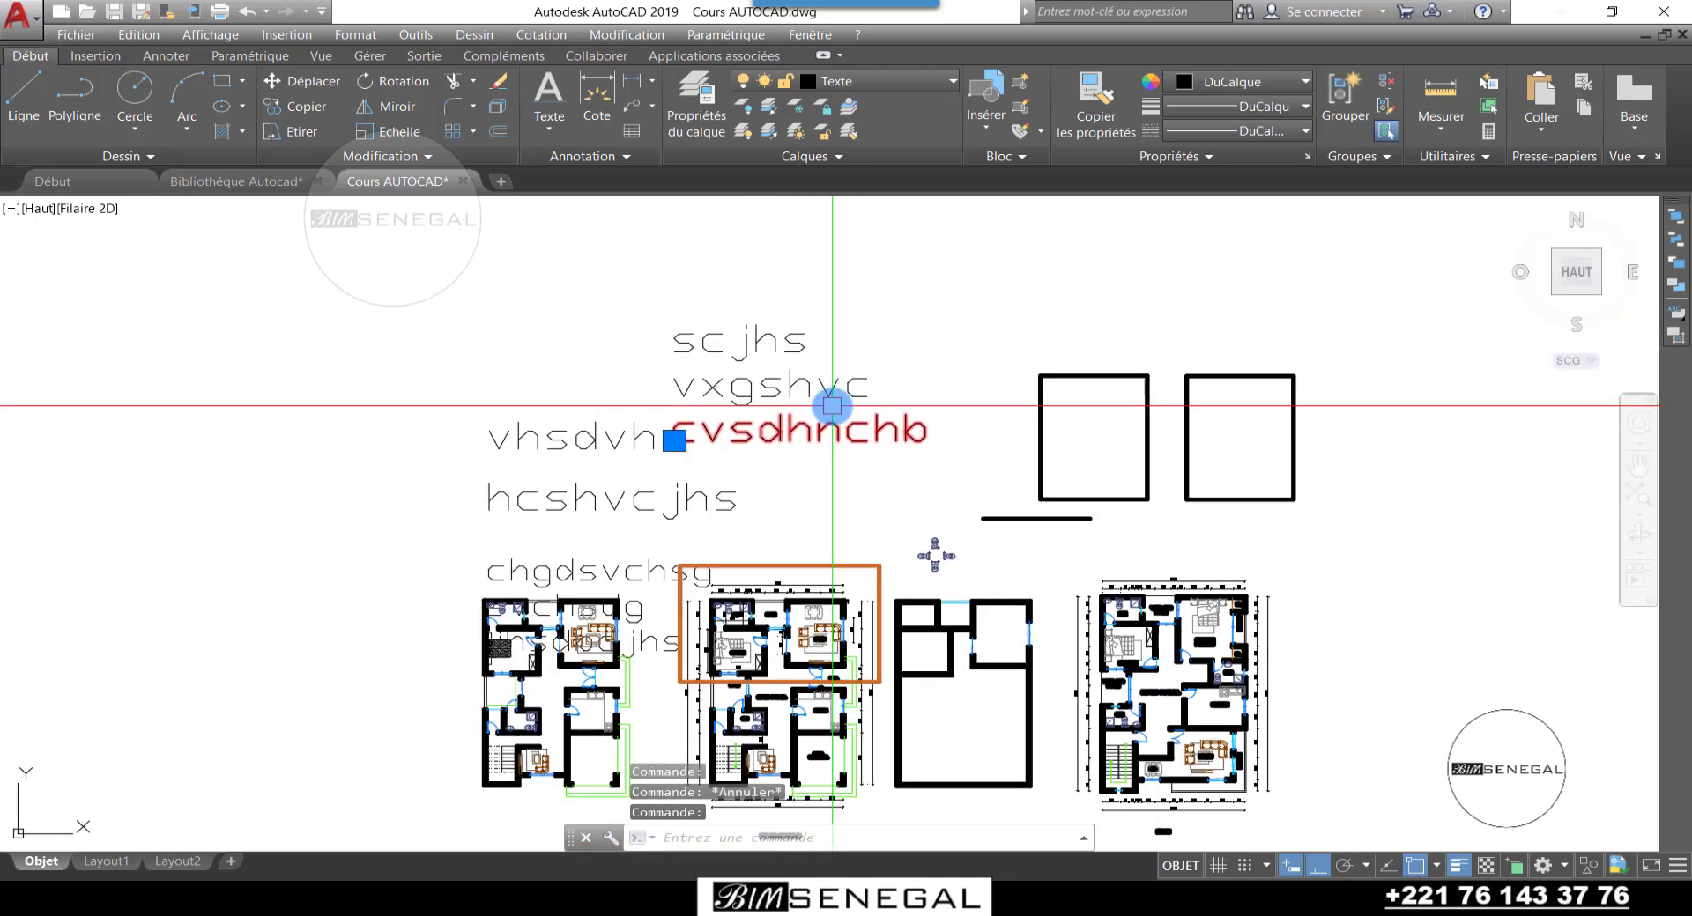
pyautogui.press('Escape')
pyautogui.click(835, 394)
pyautogui.scroll(2, 842, 382)
pyautogui.press('Escape')
pyautogui.click(755, 315)
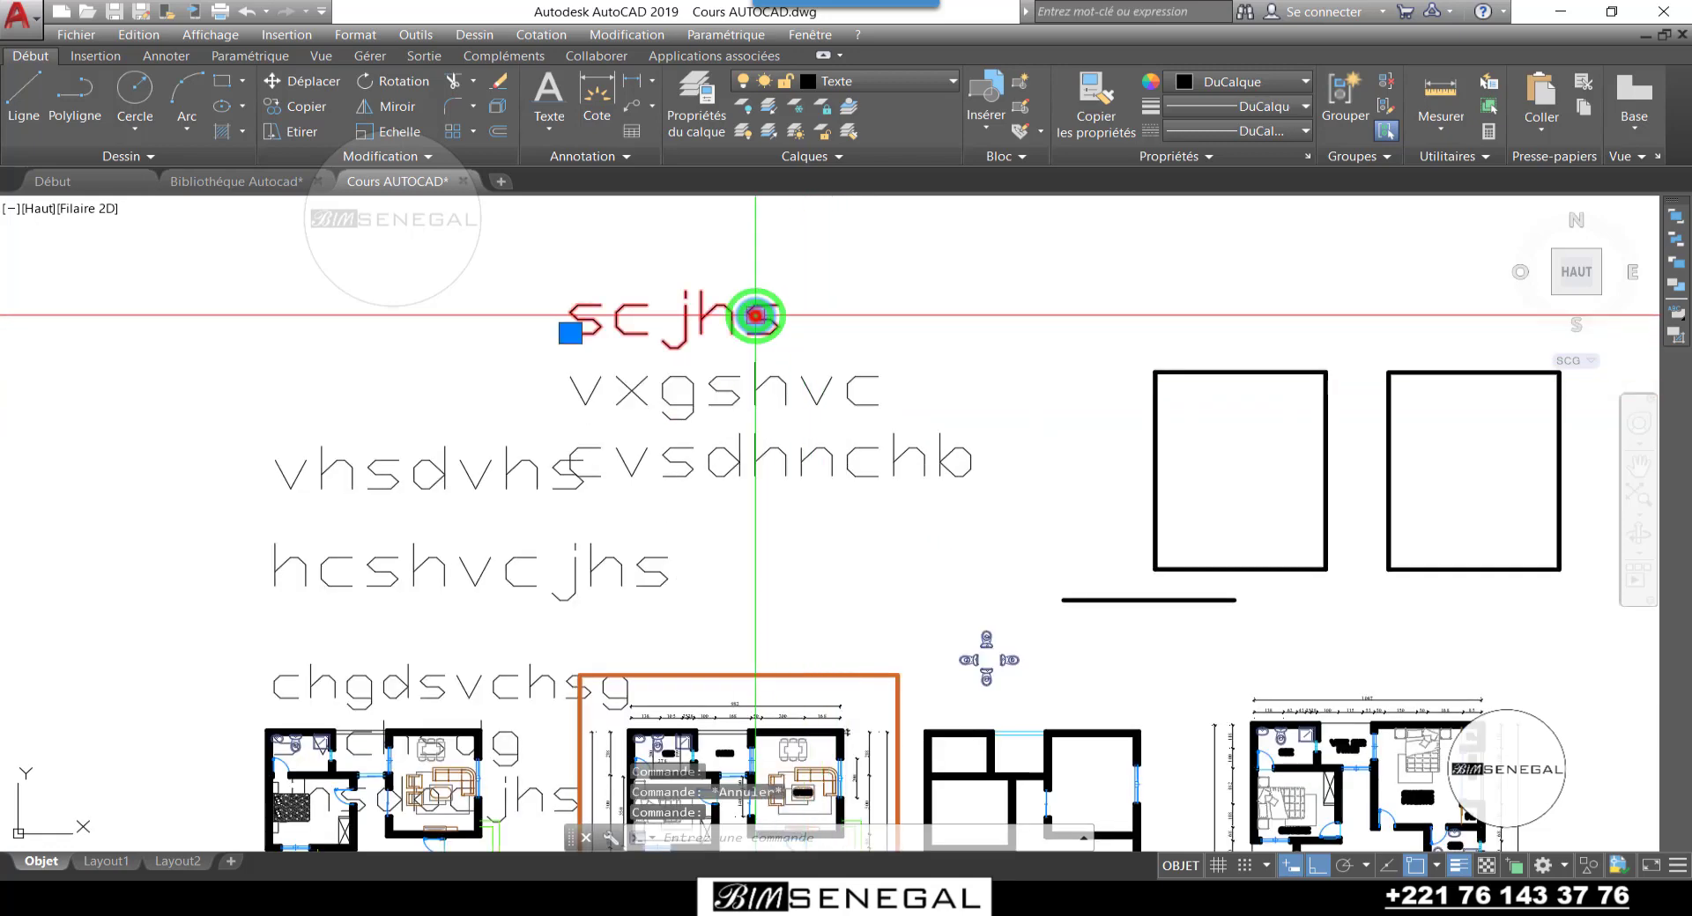
pyautogui.scroll(-2, 755, 315)
pyautogui.press('Escape')
pyautogui.click(793, 363)
pyautogui.press('Escape')
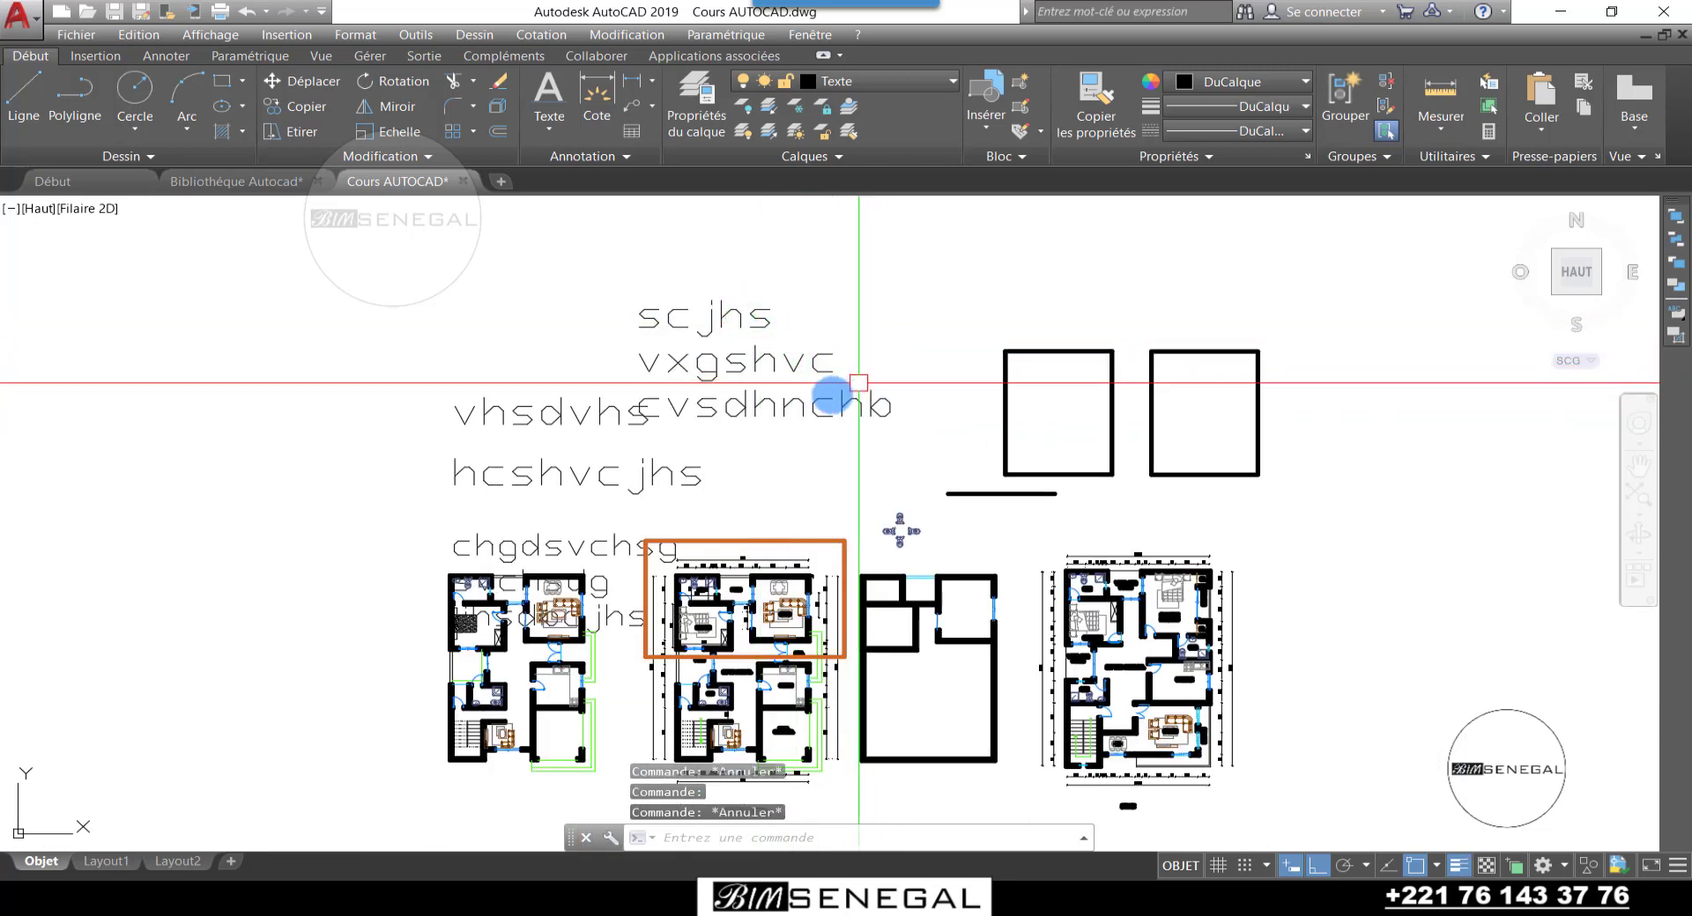
pyautogui.click(804, 403)
pyautogui.scroll(3, 850, 352)
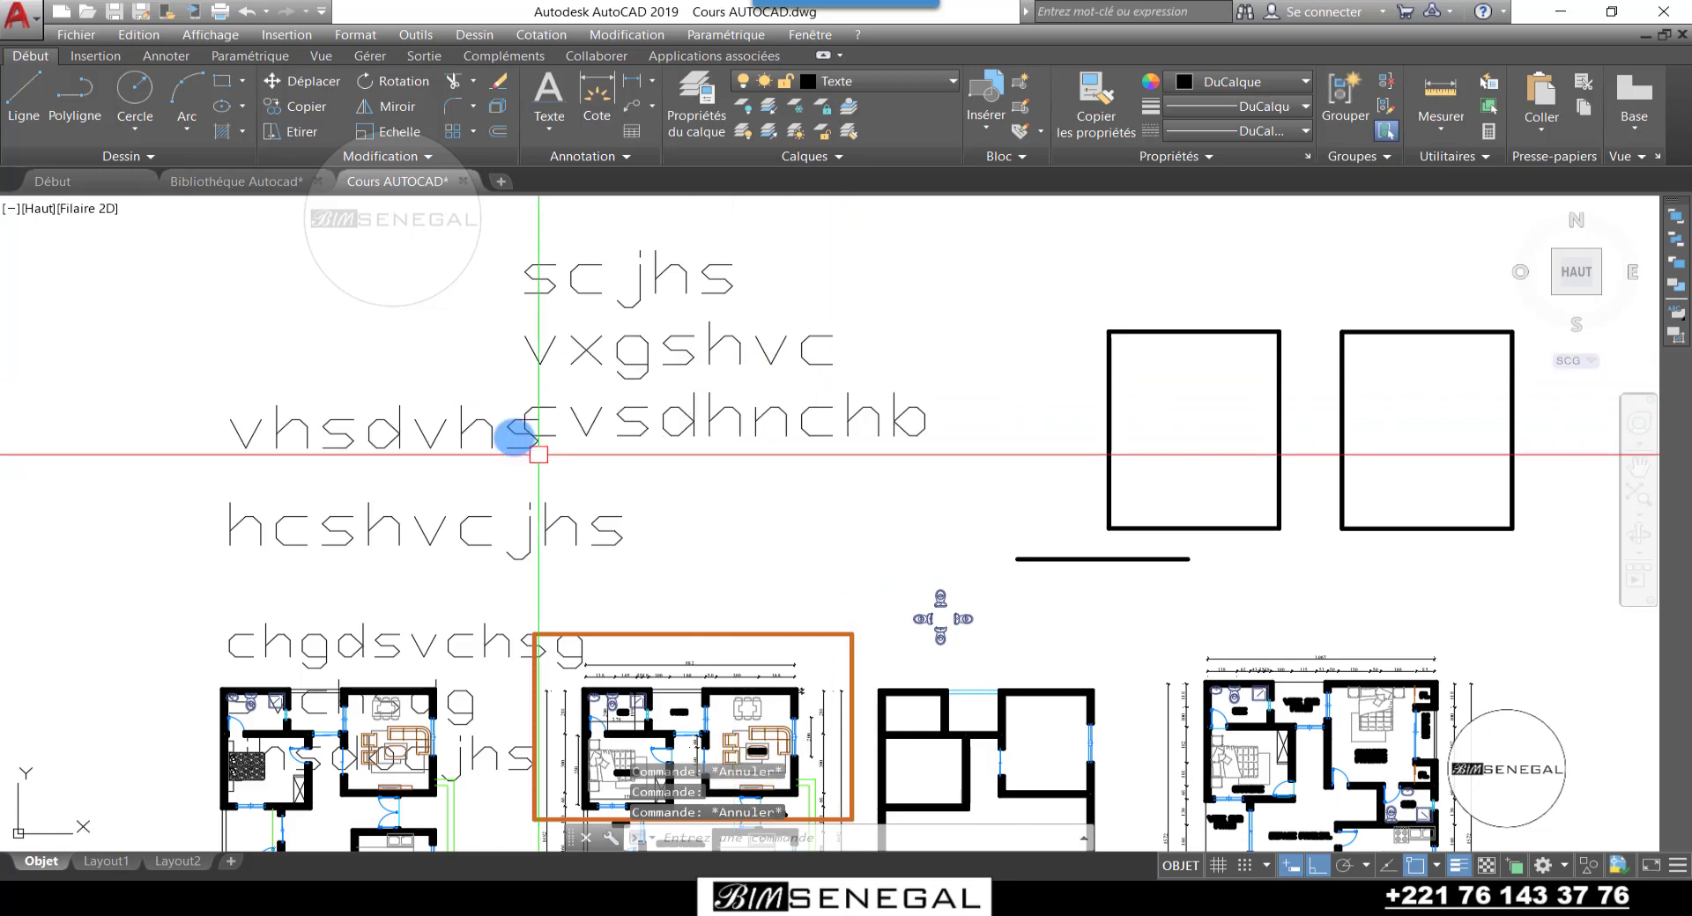
pyautogui.scroll(-2, 821, 407)
# Step: Move the three-line multiline text horizontally to the empty area left of the first floor plan and deselect it
pyautogui.click(609, 552)
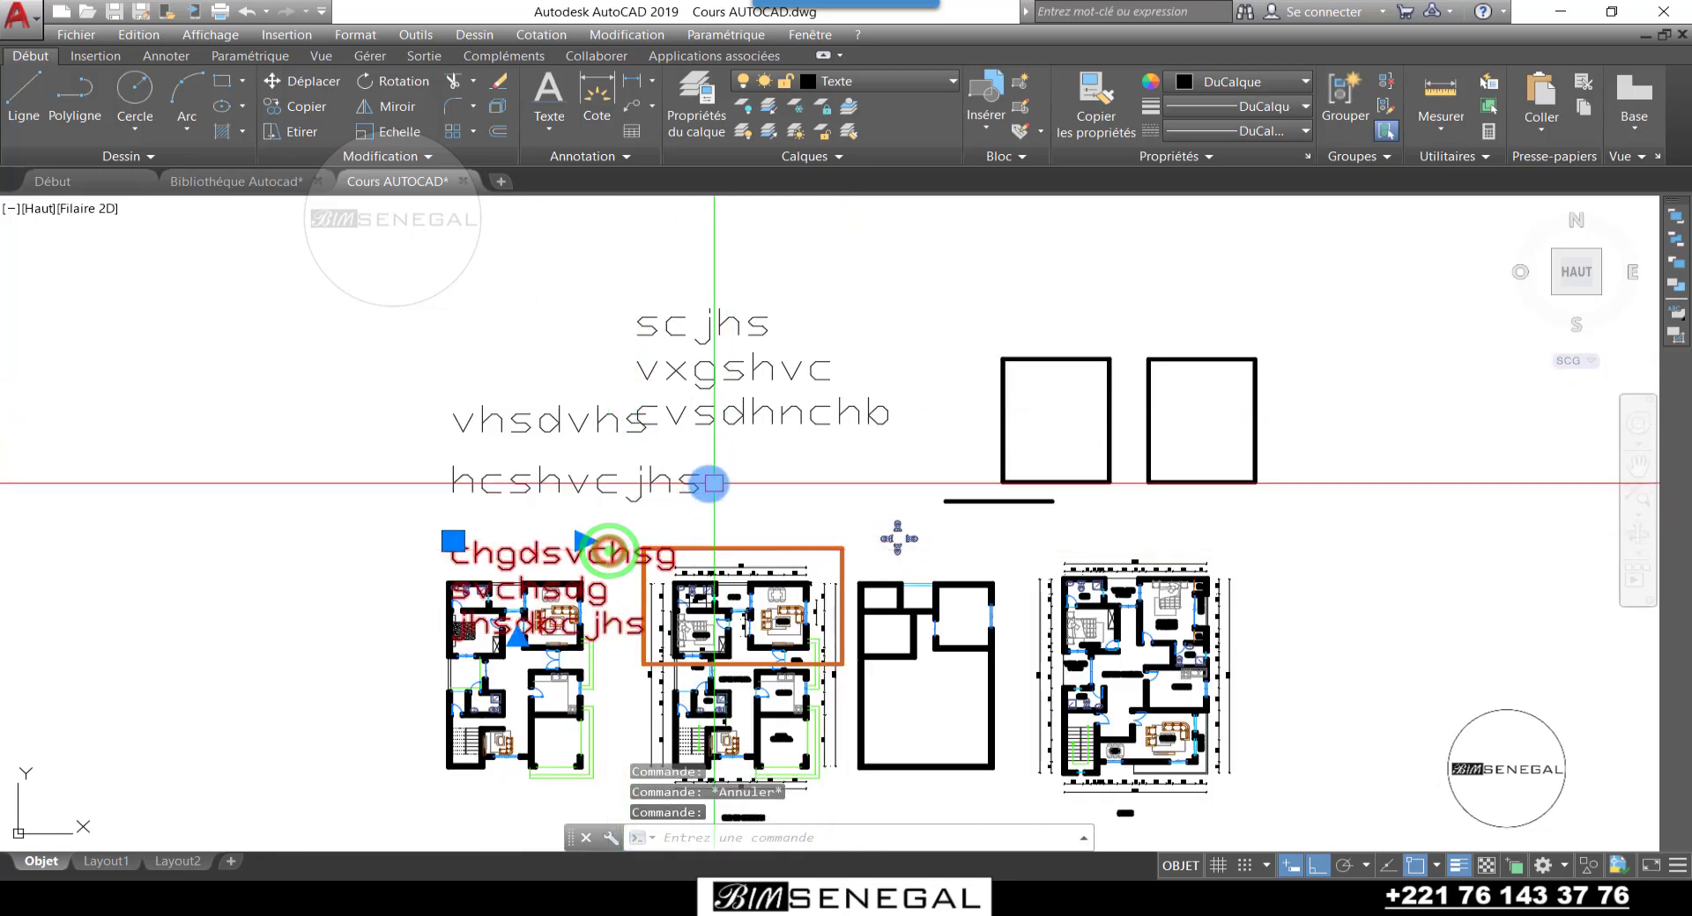
pyautogui.click(453, 541)
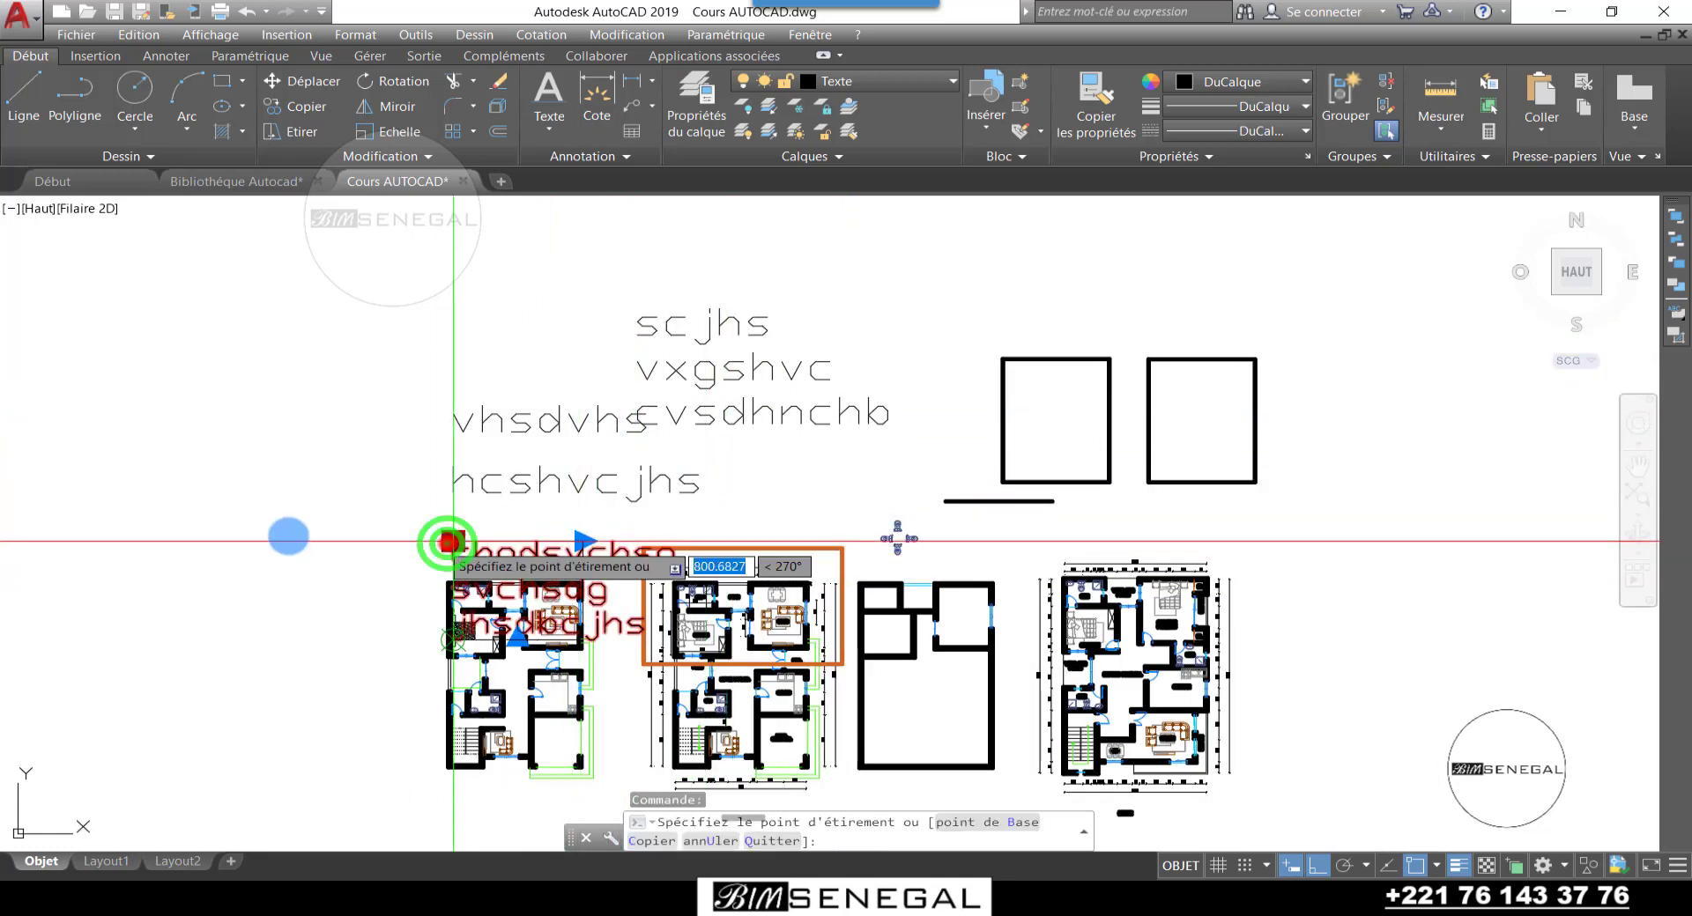
pyautogui.click(189, 540)
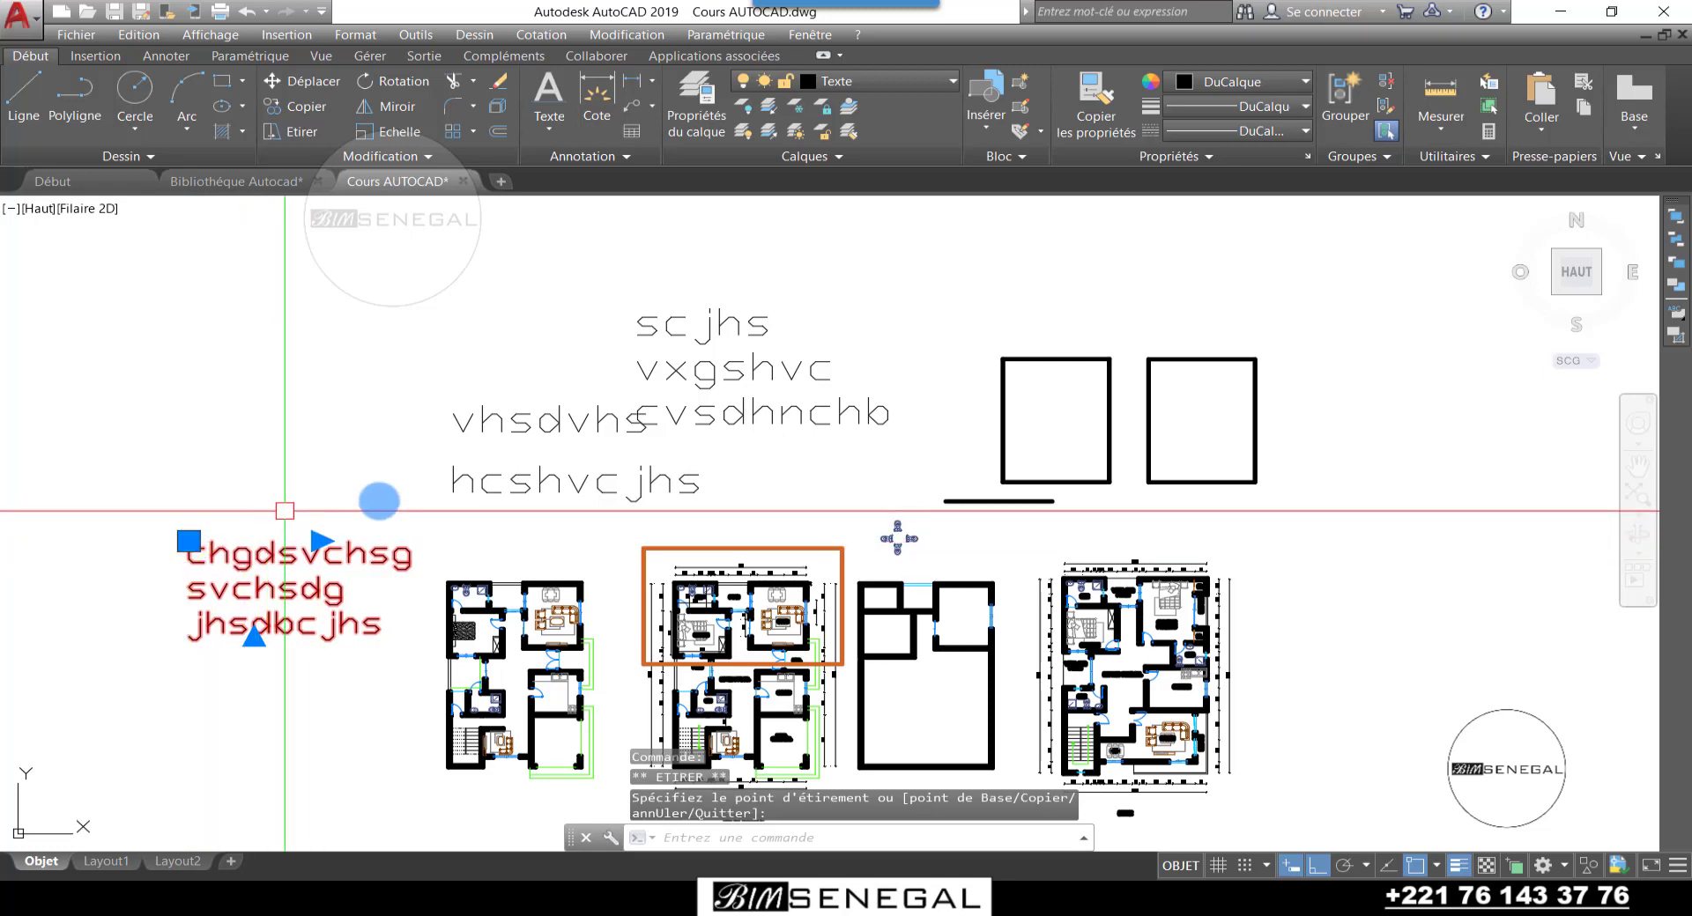
pyautogui.press('Escape')
pyautogui.press('Escape')
# Step: Select several of the single-line texts individually to compare their behaviour with the multiline text, and clear the selection
pyautogui.click(567, 481)
pyautogui.click(567, 417)
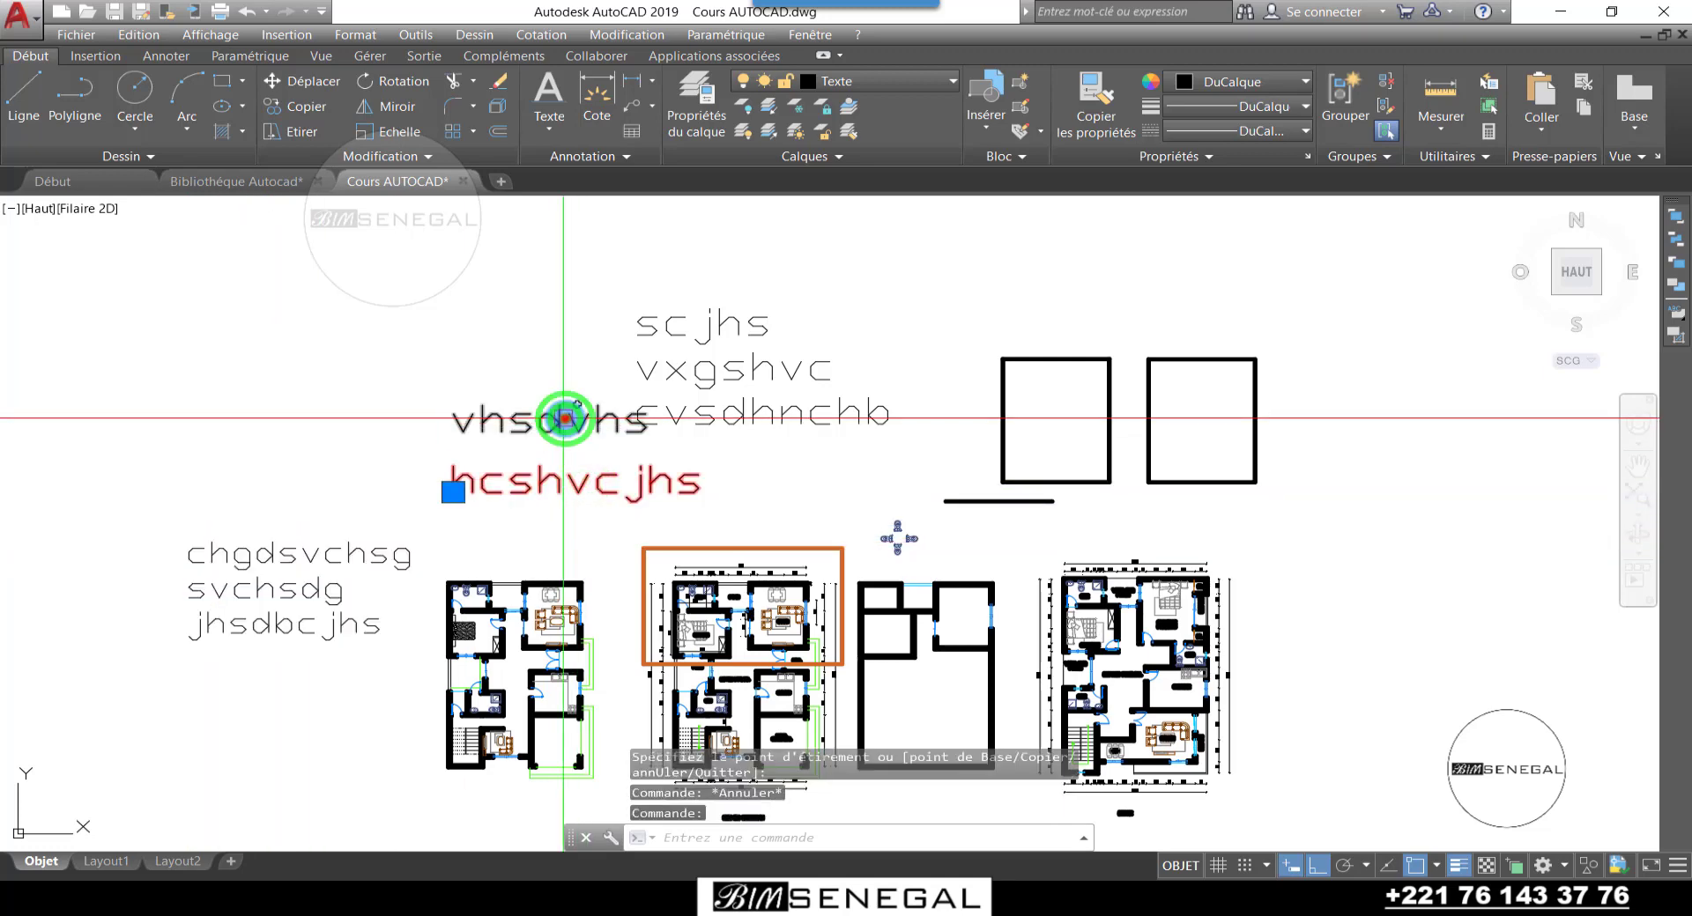
pyautogui.click(769, 413)
pyautogui.click(769, 381)
pyautogui.press('Escape')
# Step: Delete all the single-line practice texts together with the multiline text beside the first floor plan
pyautogui.click(846, 502)
pyautogui.click(525, 306)
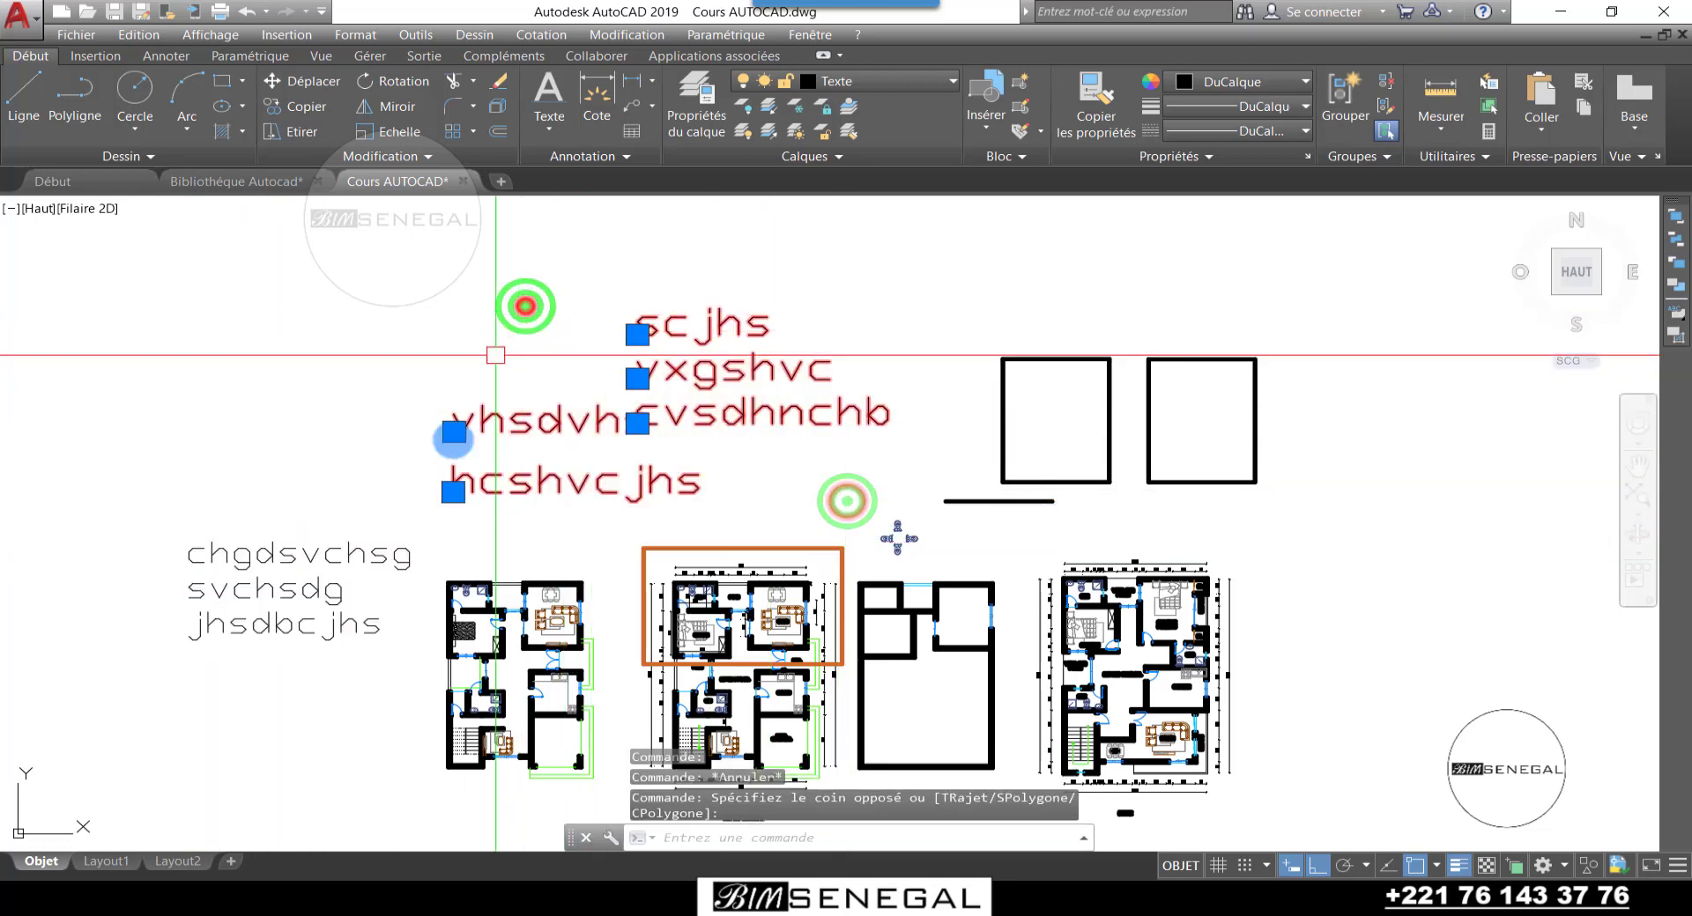
pyautogui.click(381, 670)
pyautogui.click(208, 502)
pyautogui.press('Delete')
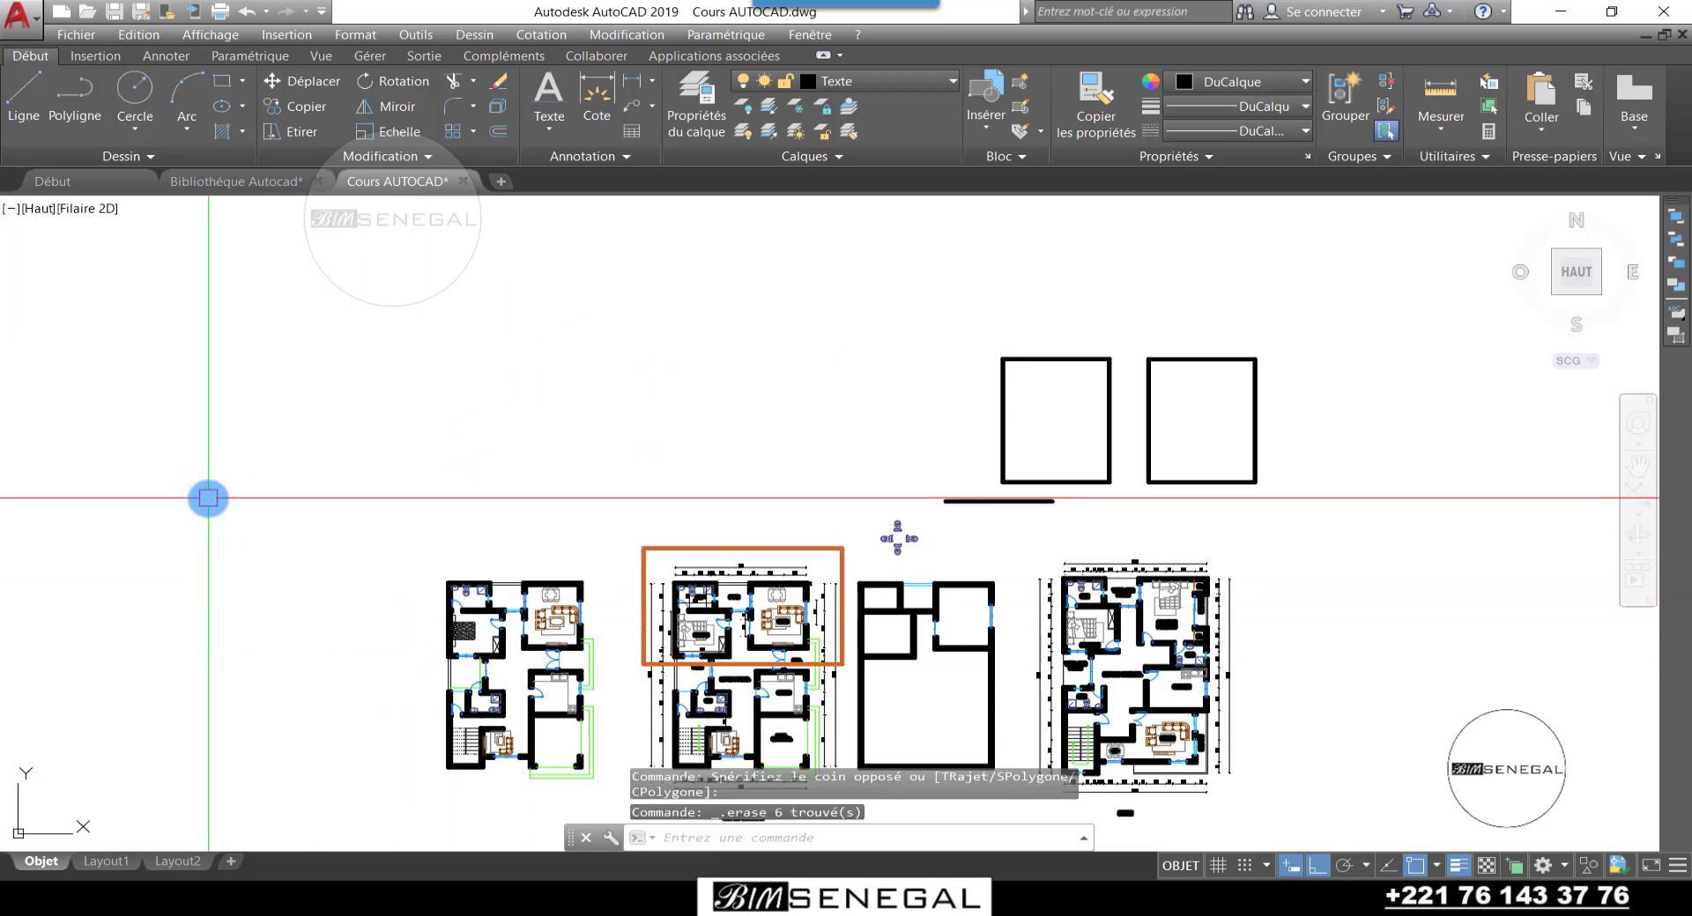
pyautogui.scroll(5, 428, 596)
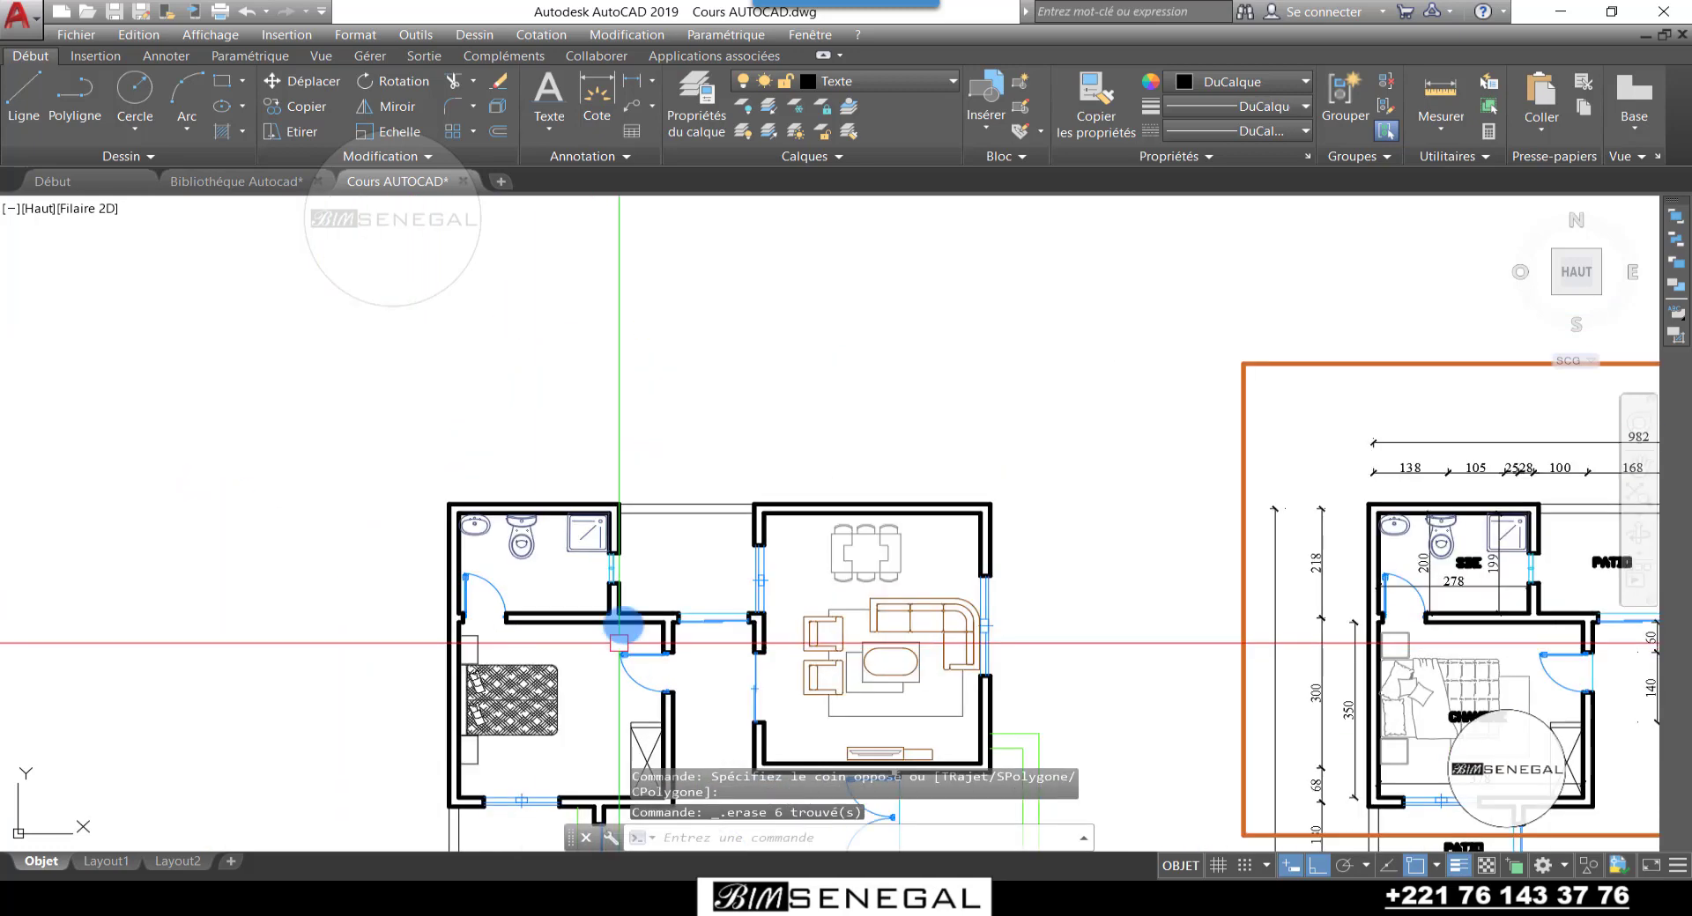
pyautogui.scroll(6, 630, 454)
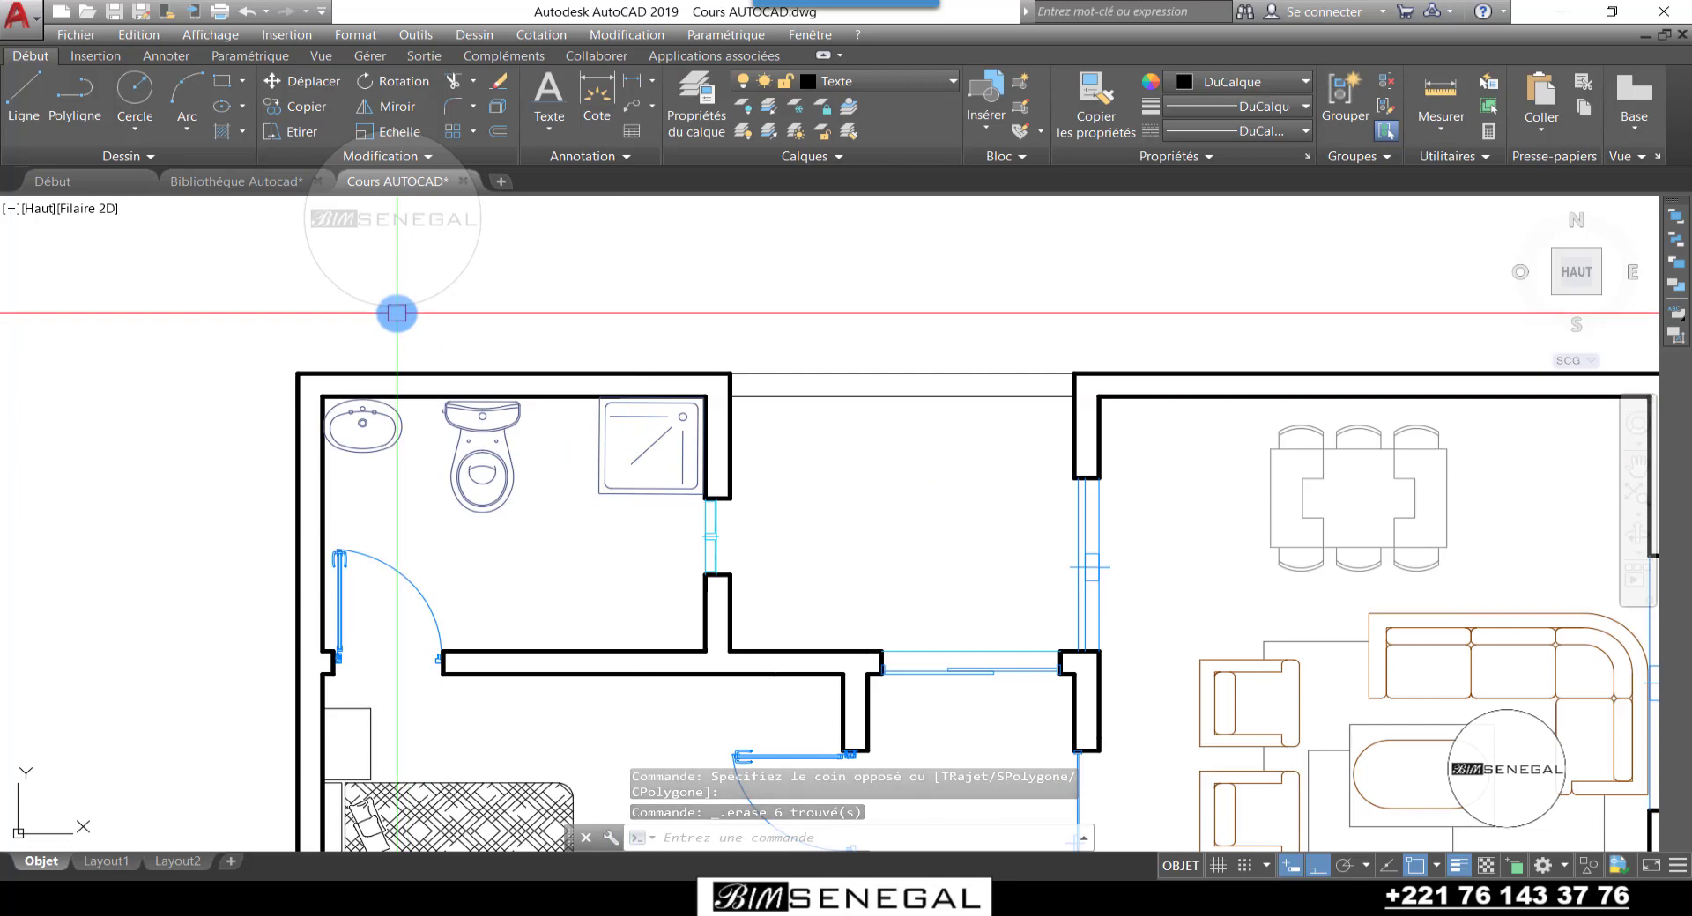
pyautogui.click(559, 126)
pyautogui.click(611, 167)
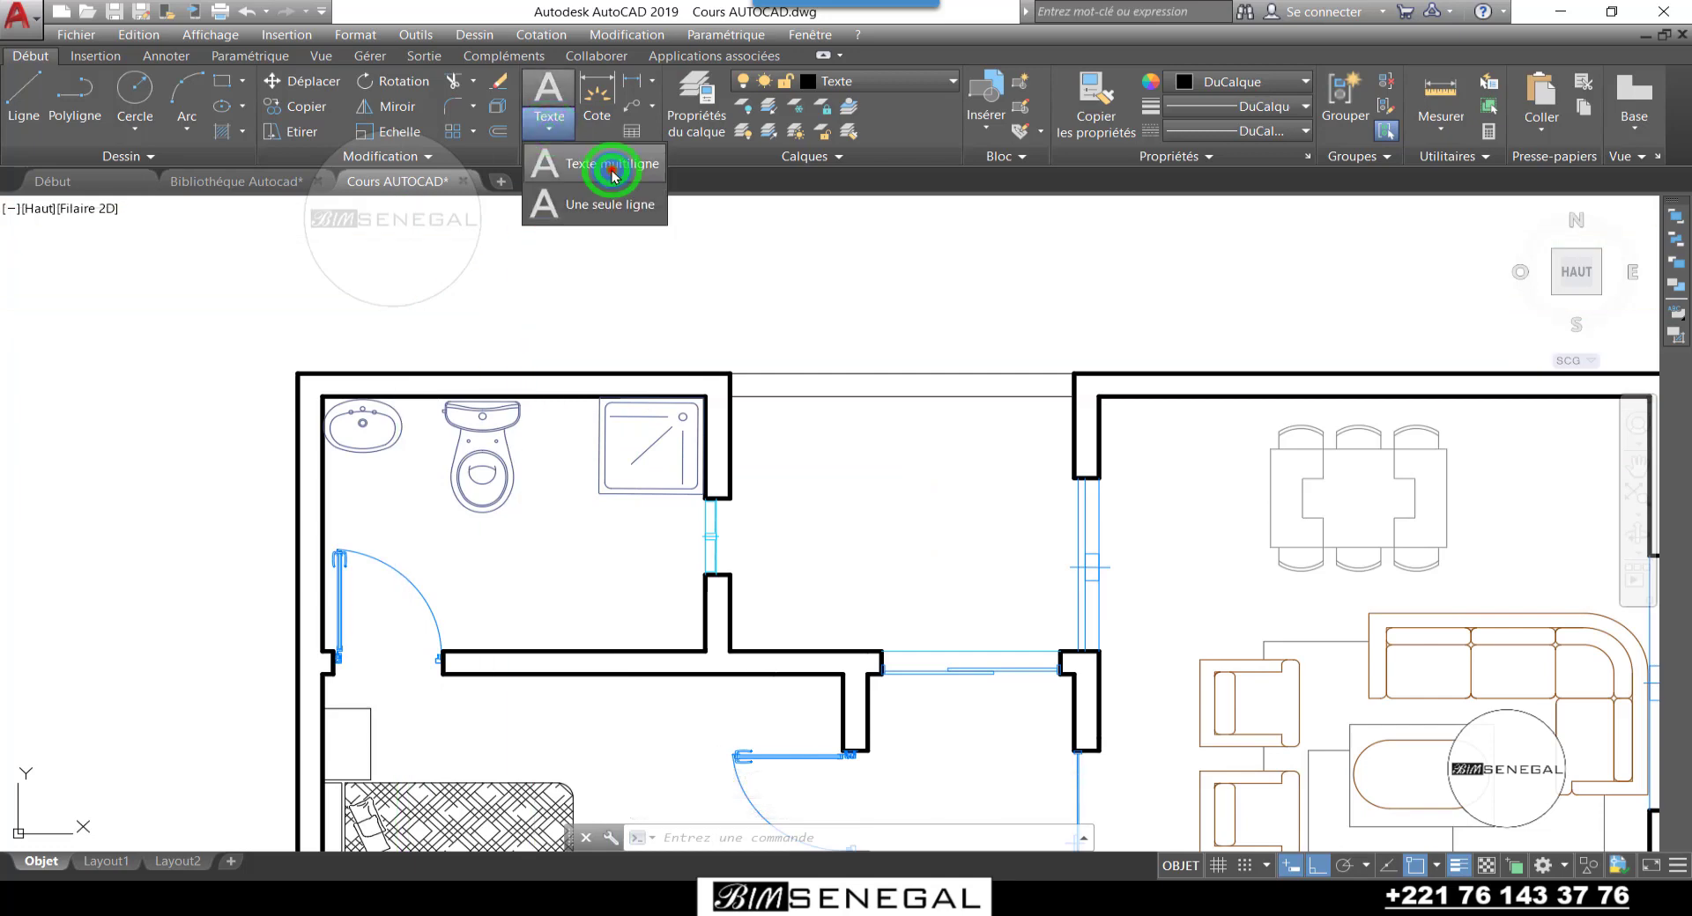
pyautogui.scroll(-2, 491, 389)
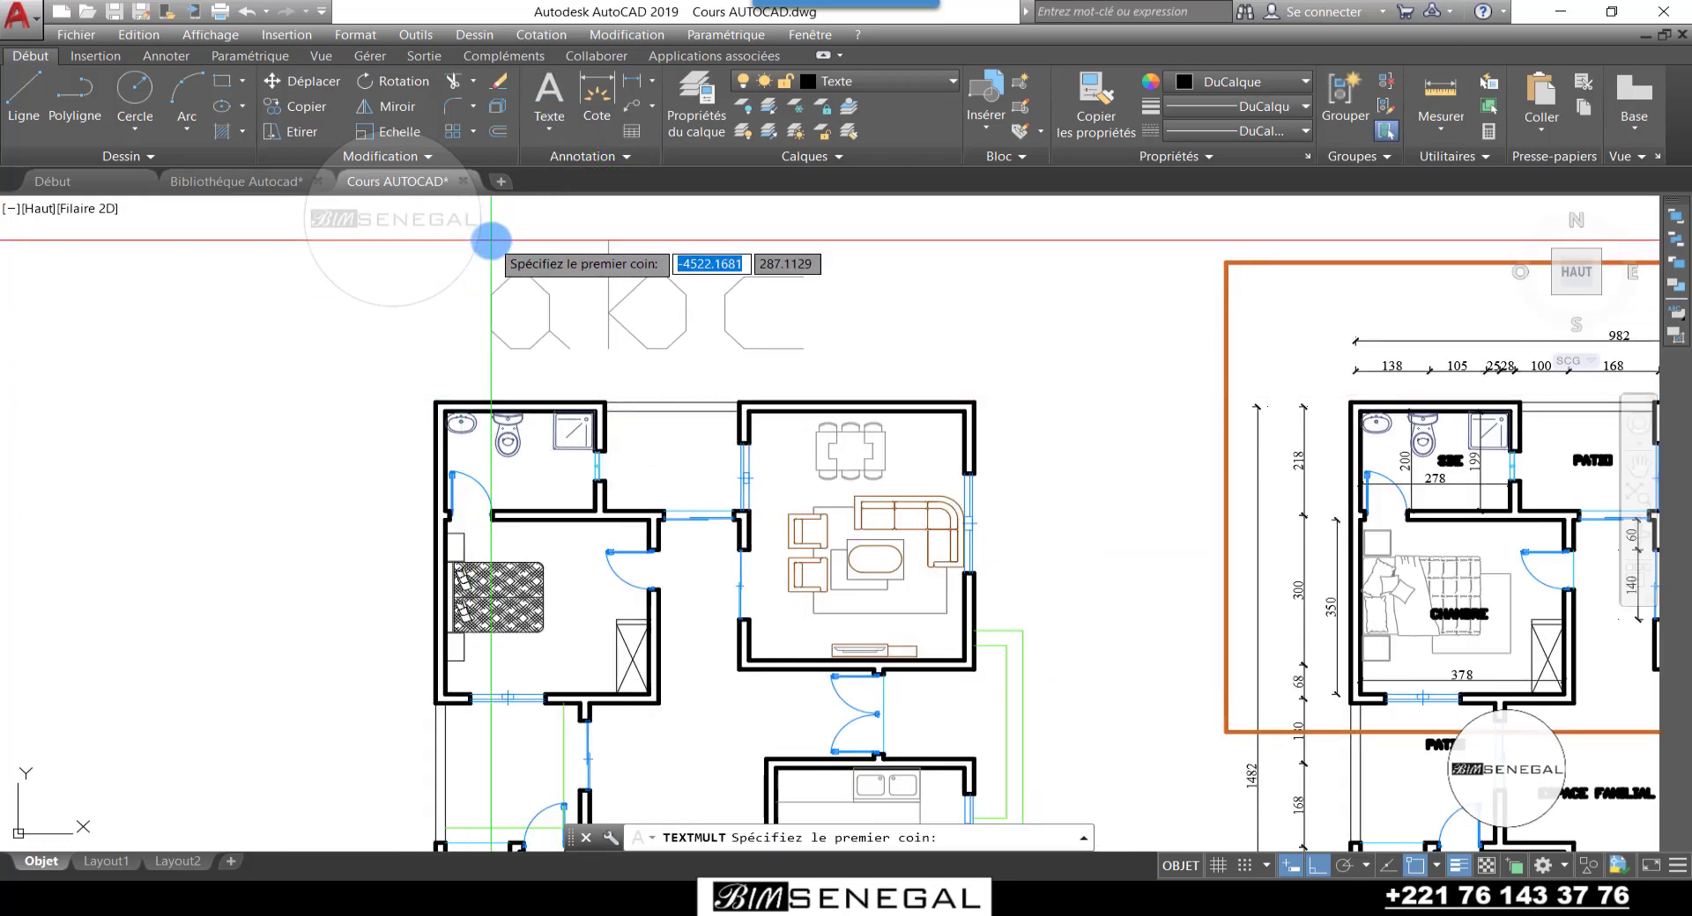
# Step: Examine the annotation style settings, especially the list of available text styles, and close them with the Standard text style kept
pyautogui.click(604, 156)
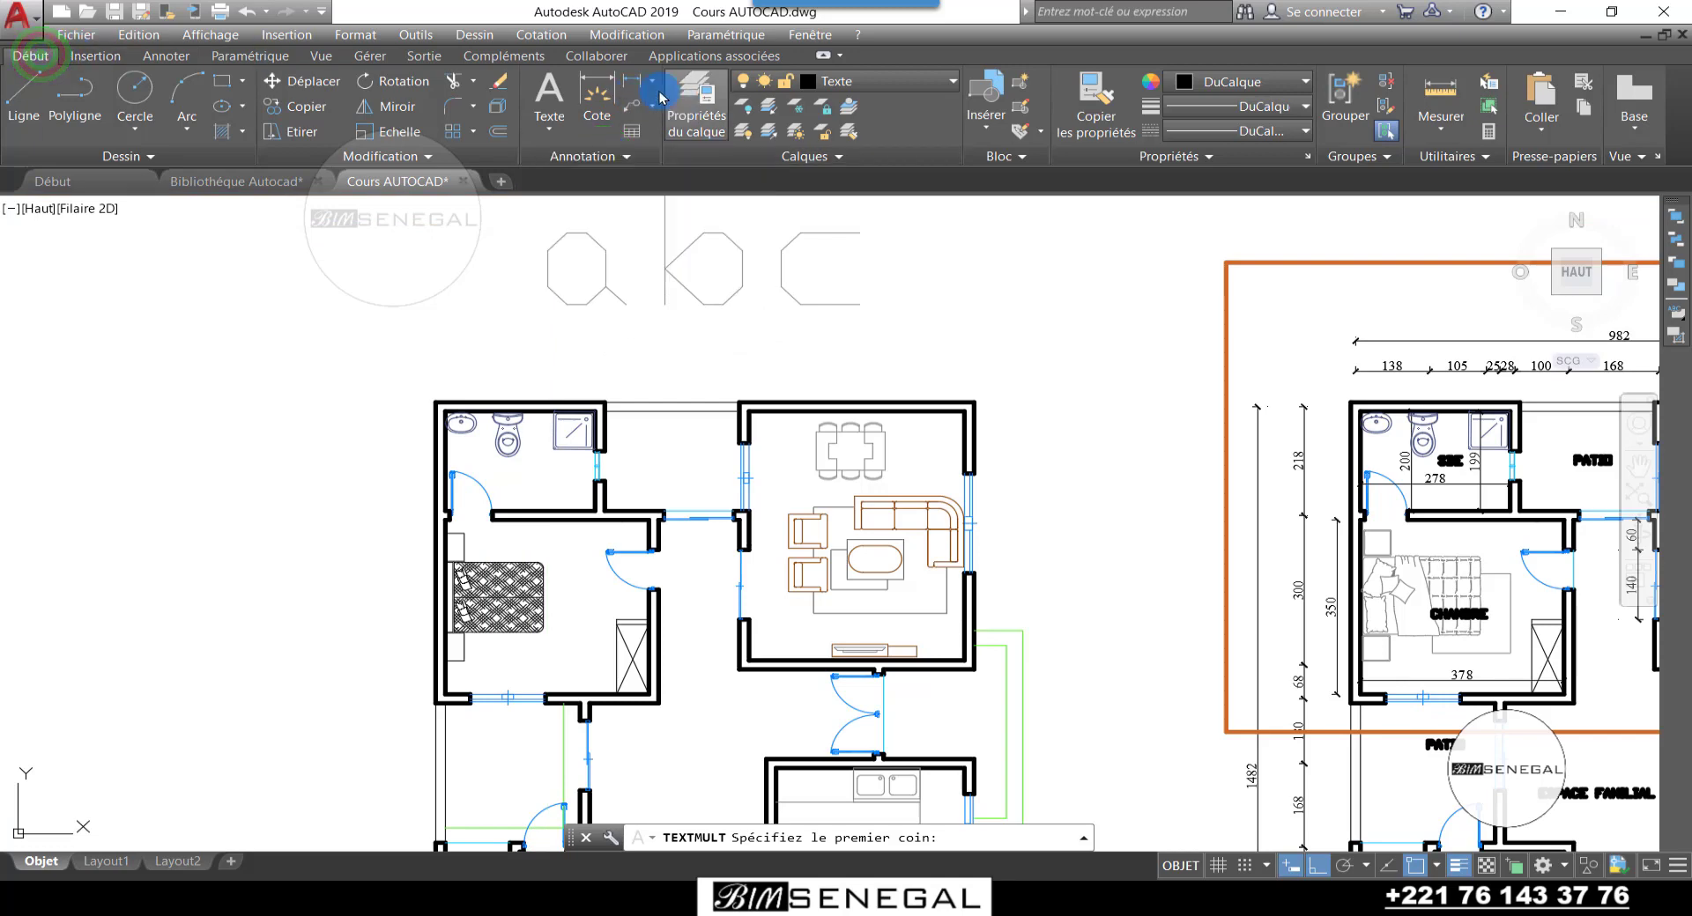
pyautogui.click(614, 157)
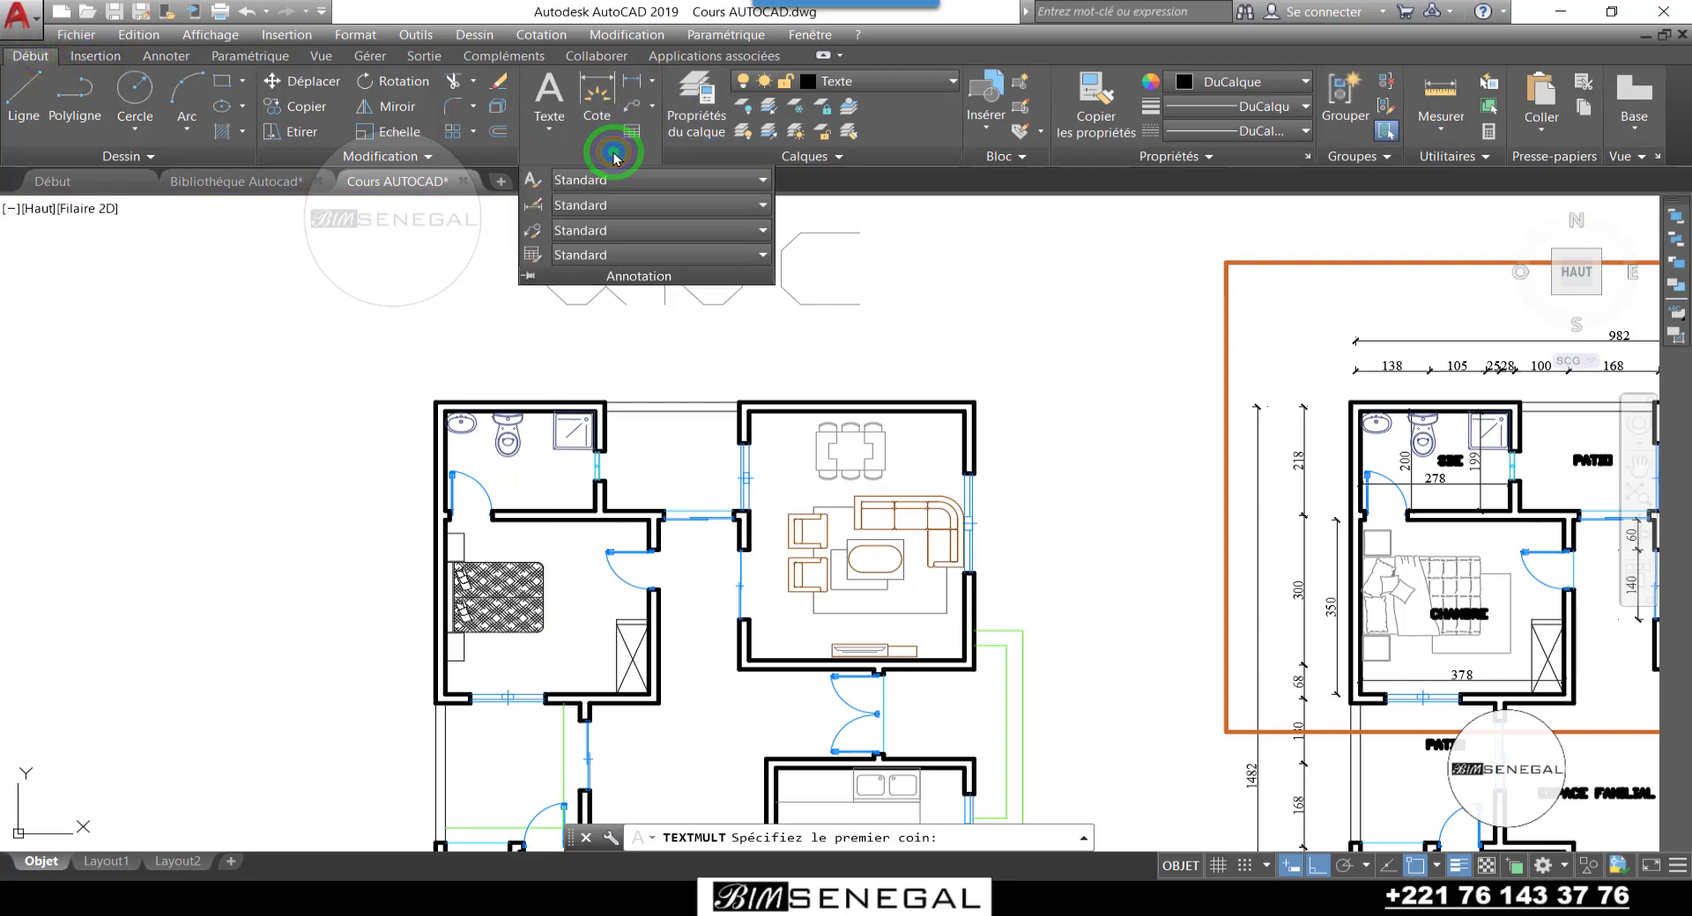
pyautogui.click(621, 181)
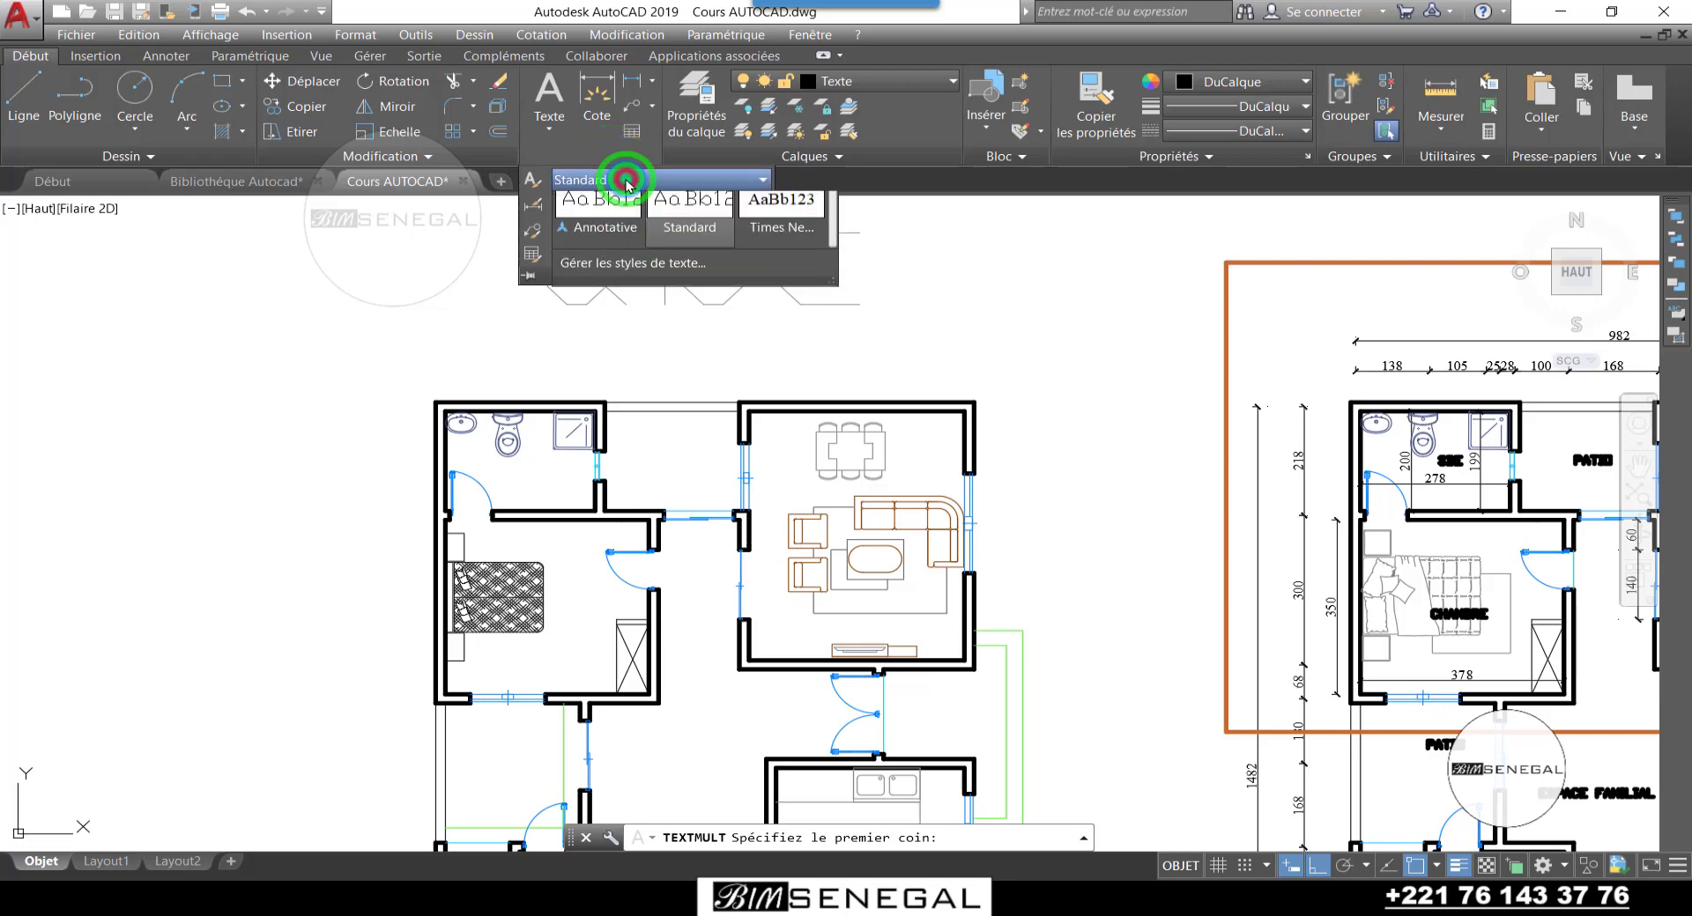
pyautogui.click(627, 181)
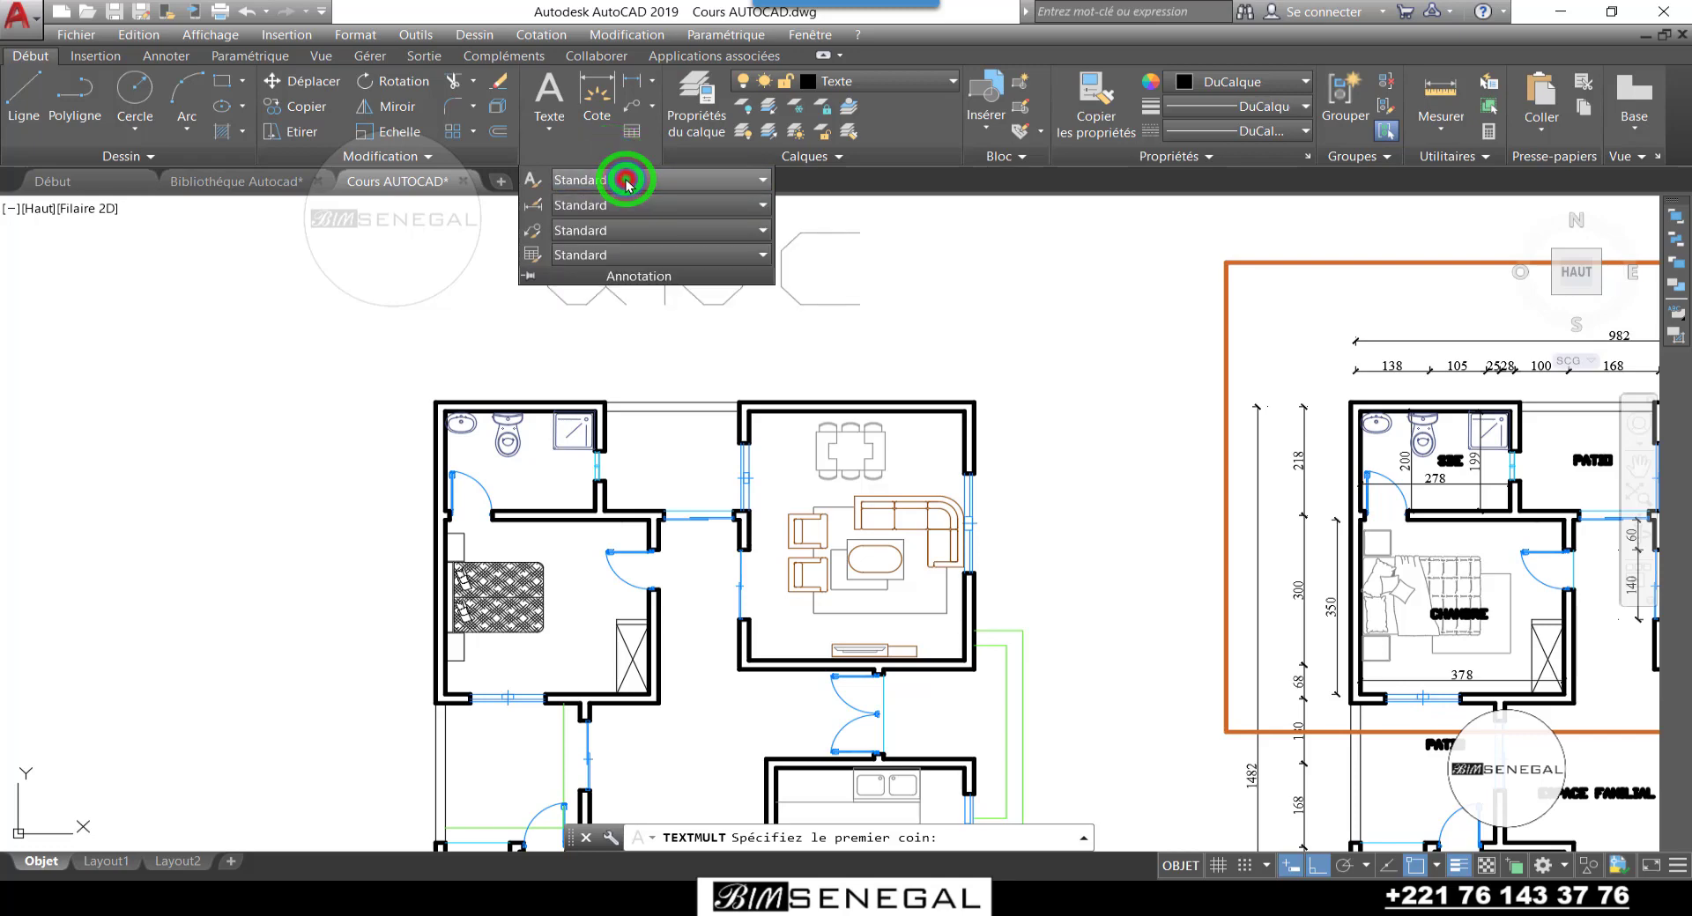
pyautogui.click(541, 180)
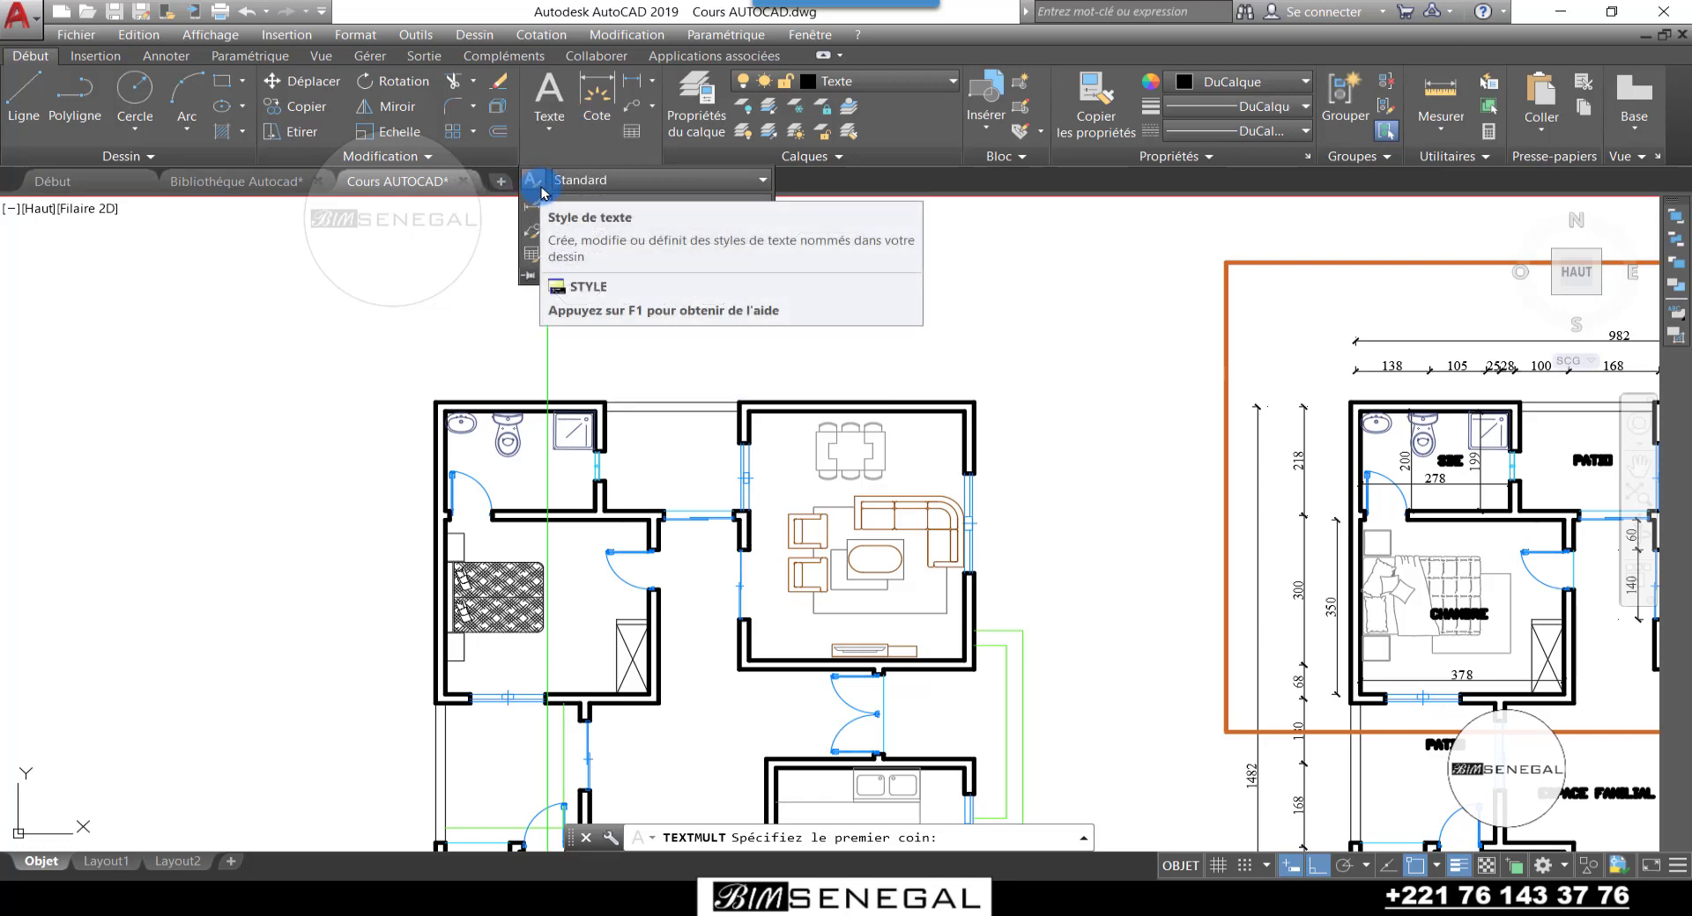
pyautogui.click(533, 184)
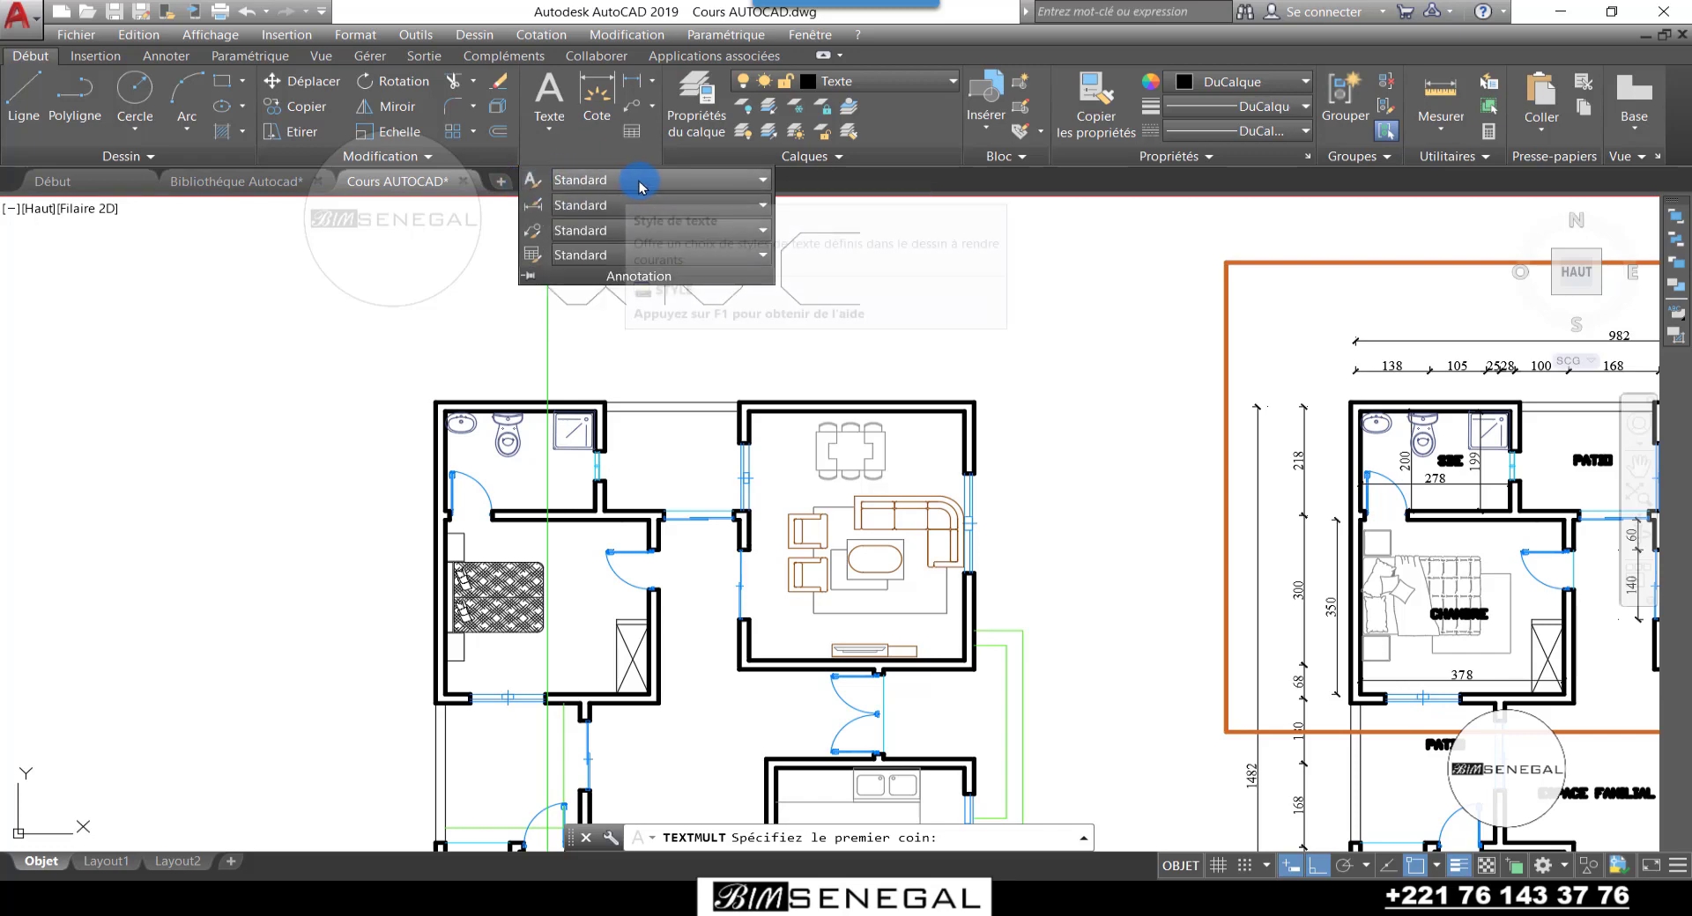
pyautogui.click(585, 180)
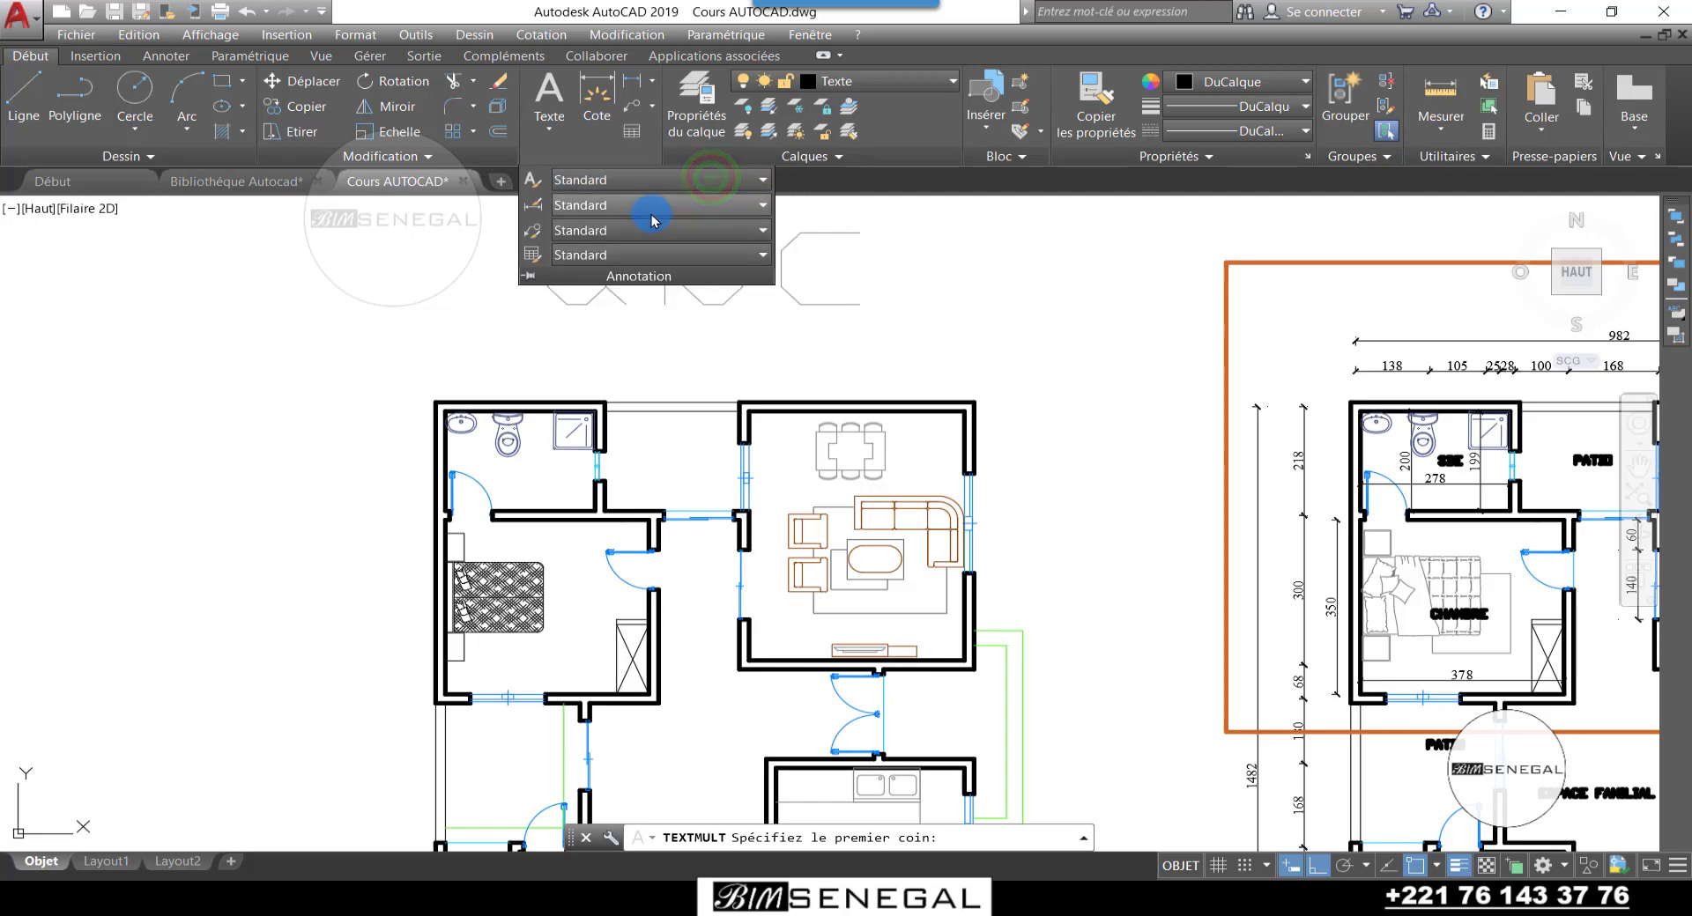
pyautogui.click(595, 162)
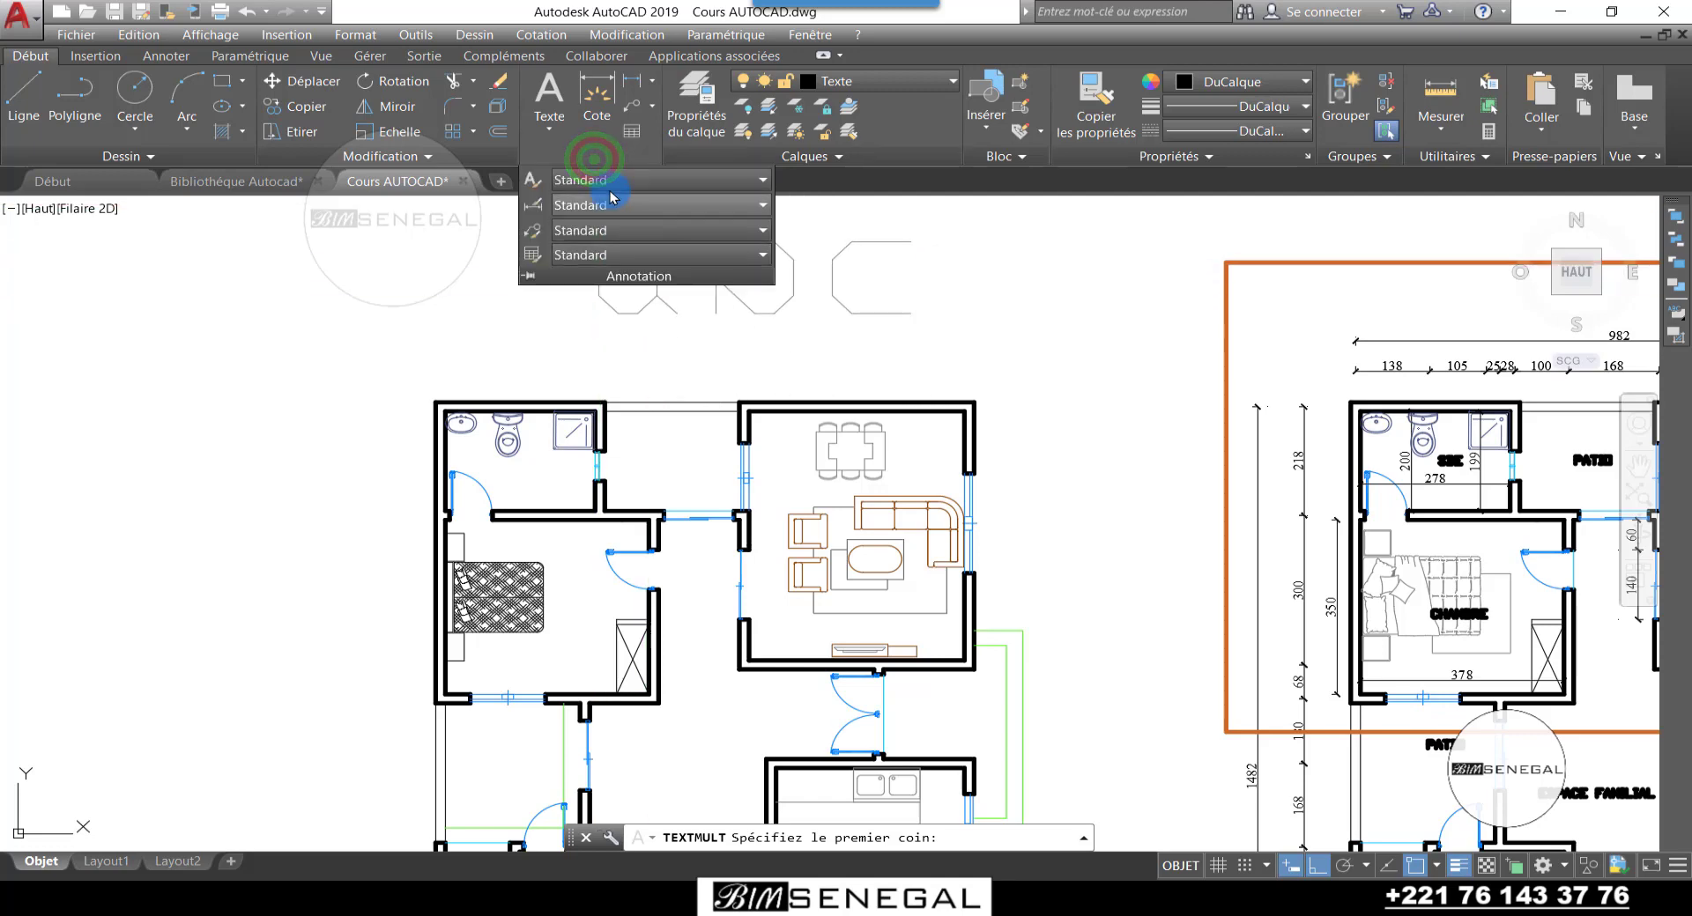
pyautogui.click(608, 177)
pyautogui.click(608, 176)
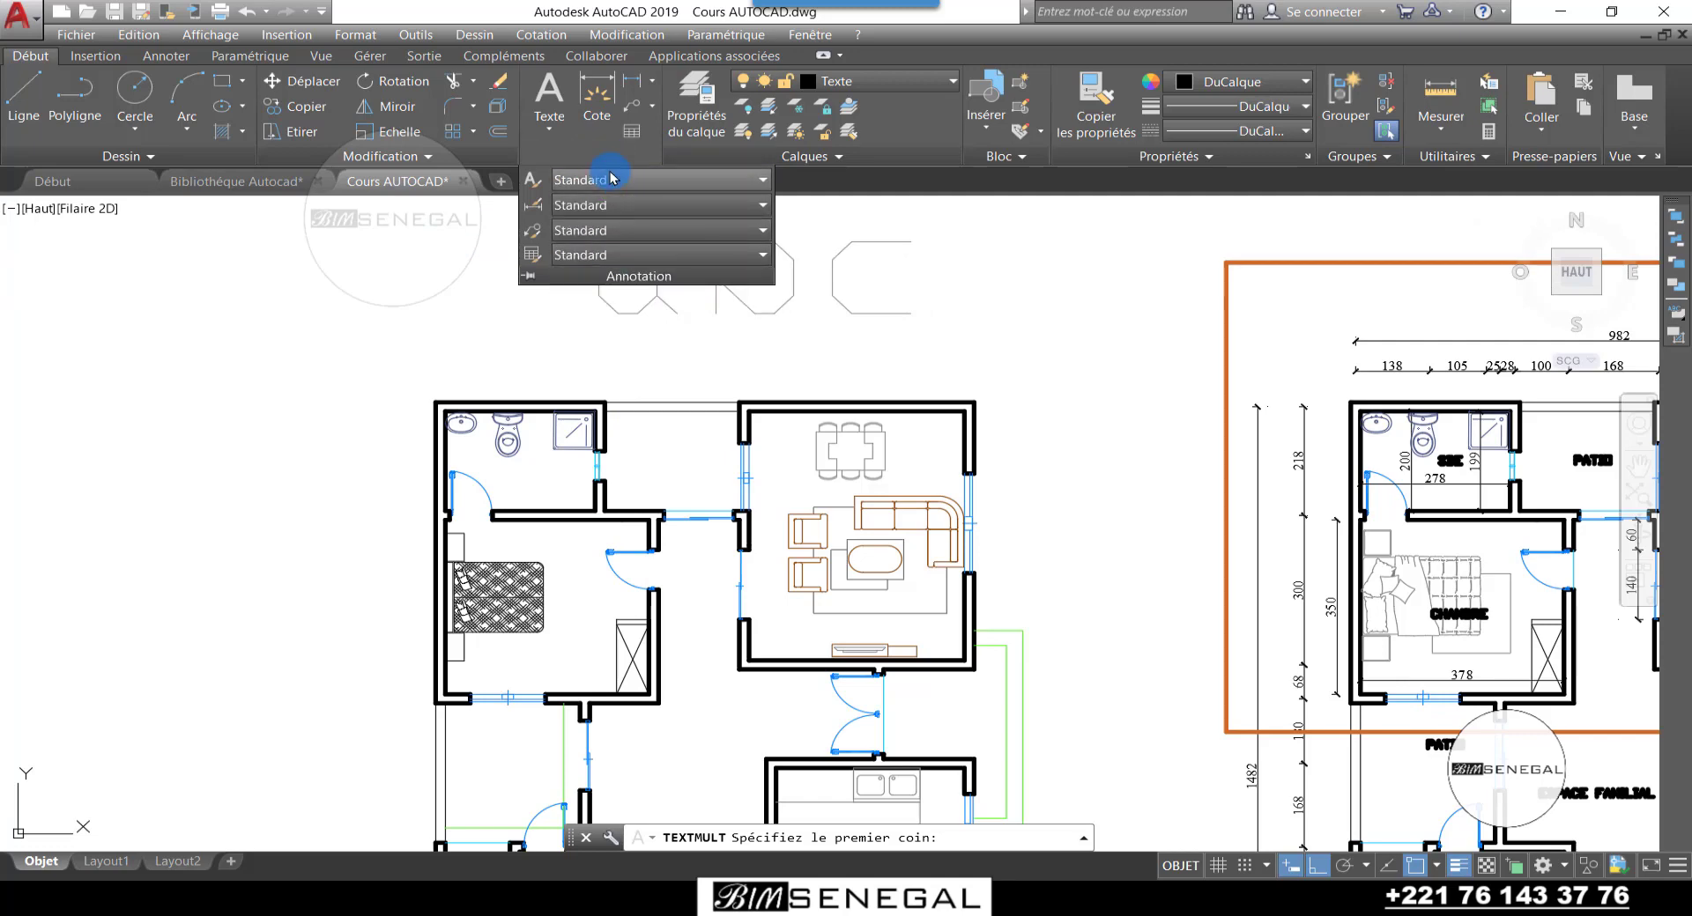
pyautogui.click(605, 179)
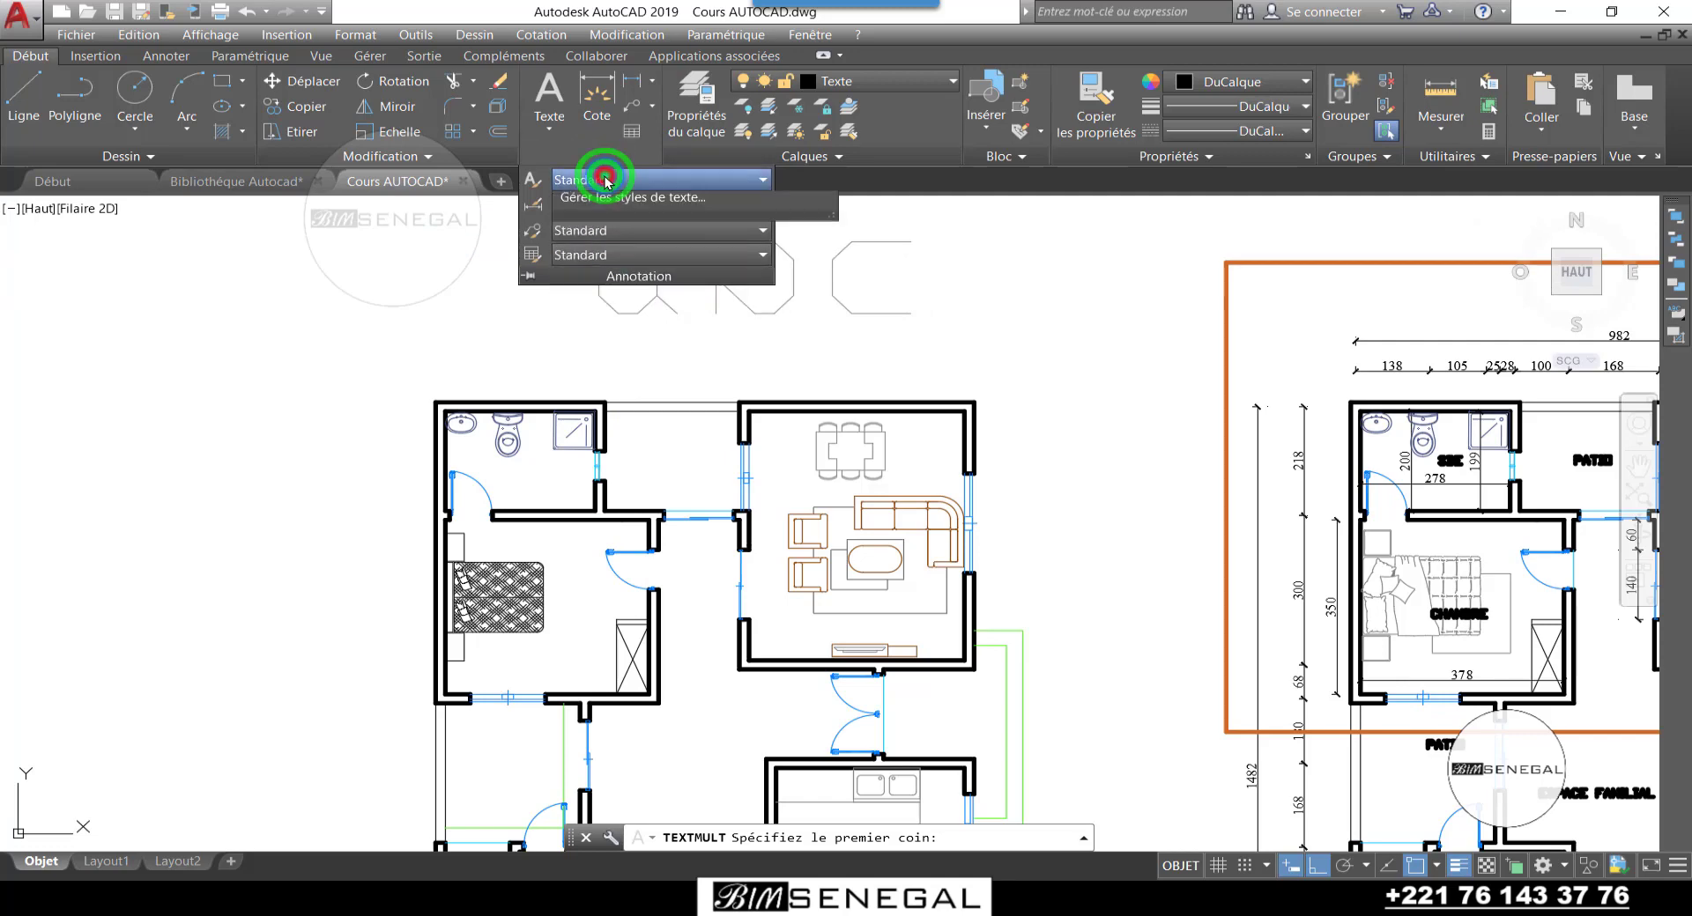
pyautogui.click(706, 174)
pyautogui.click(857, 174)
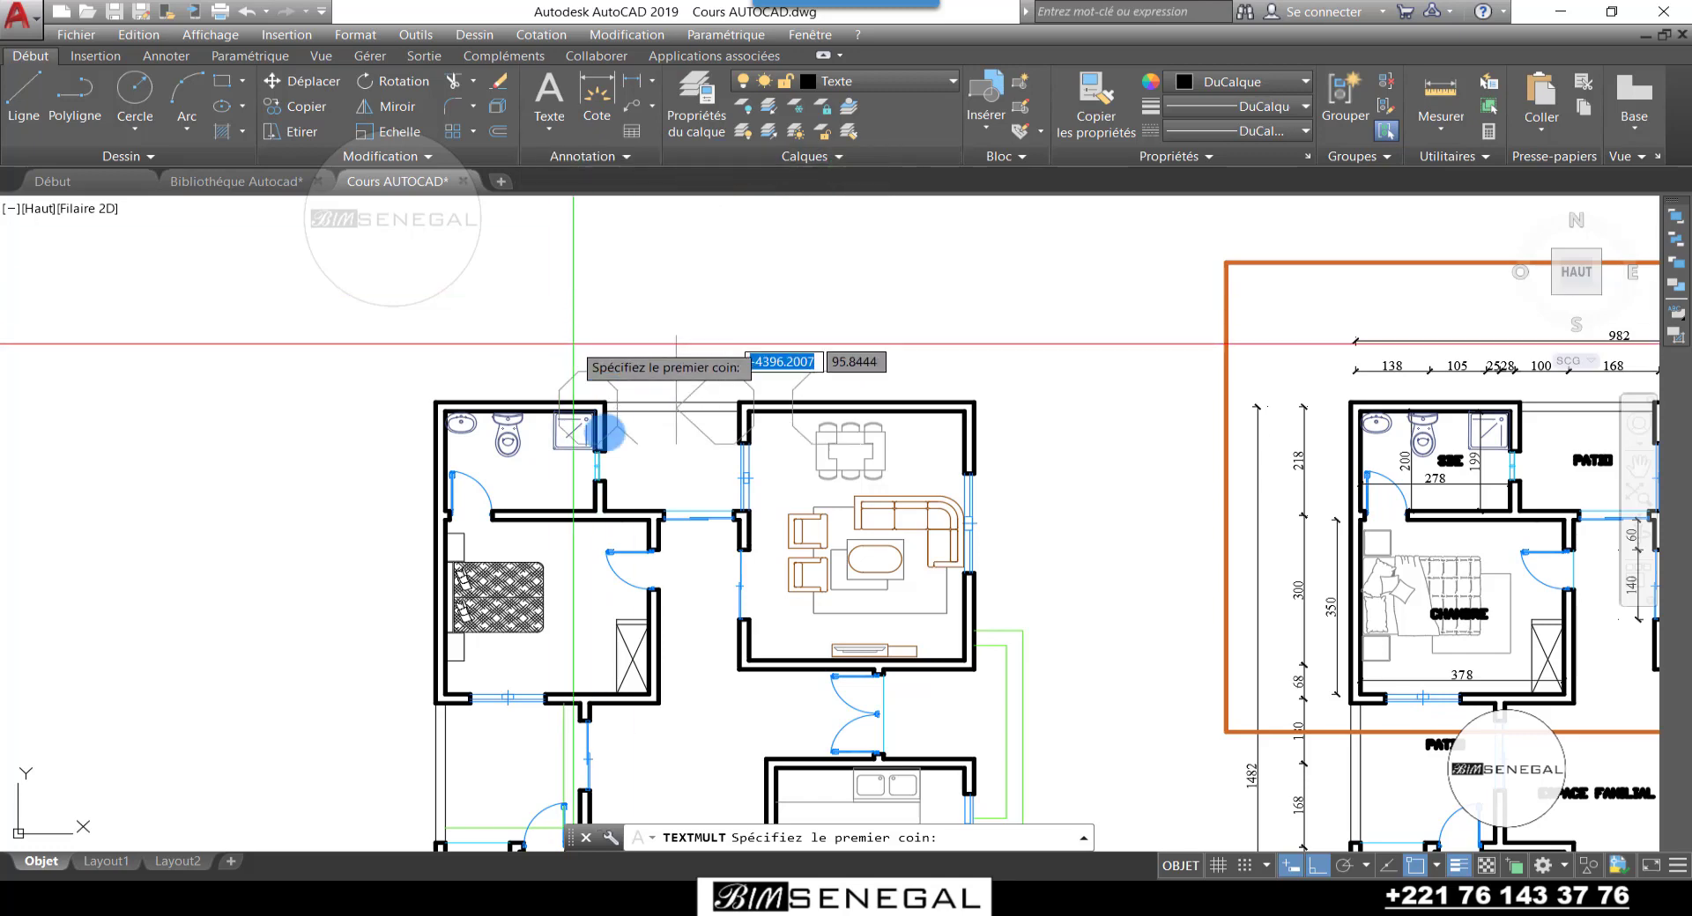
# Step: Place the multiline text "Cuisine" in the Standard style just above the first floor plan
pyautogui.scroll(-3, 566, 400)
pyautogui.scroll(3, 547, 347)
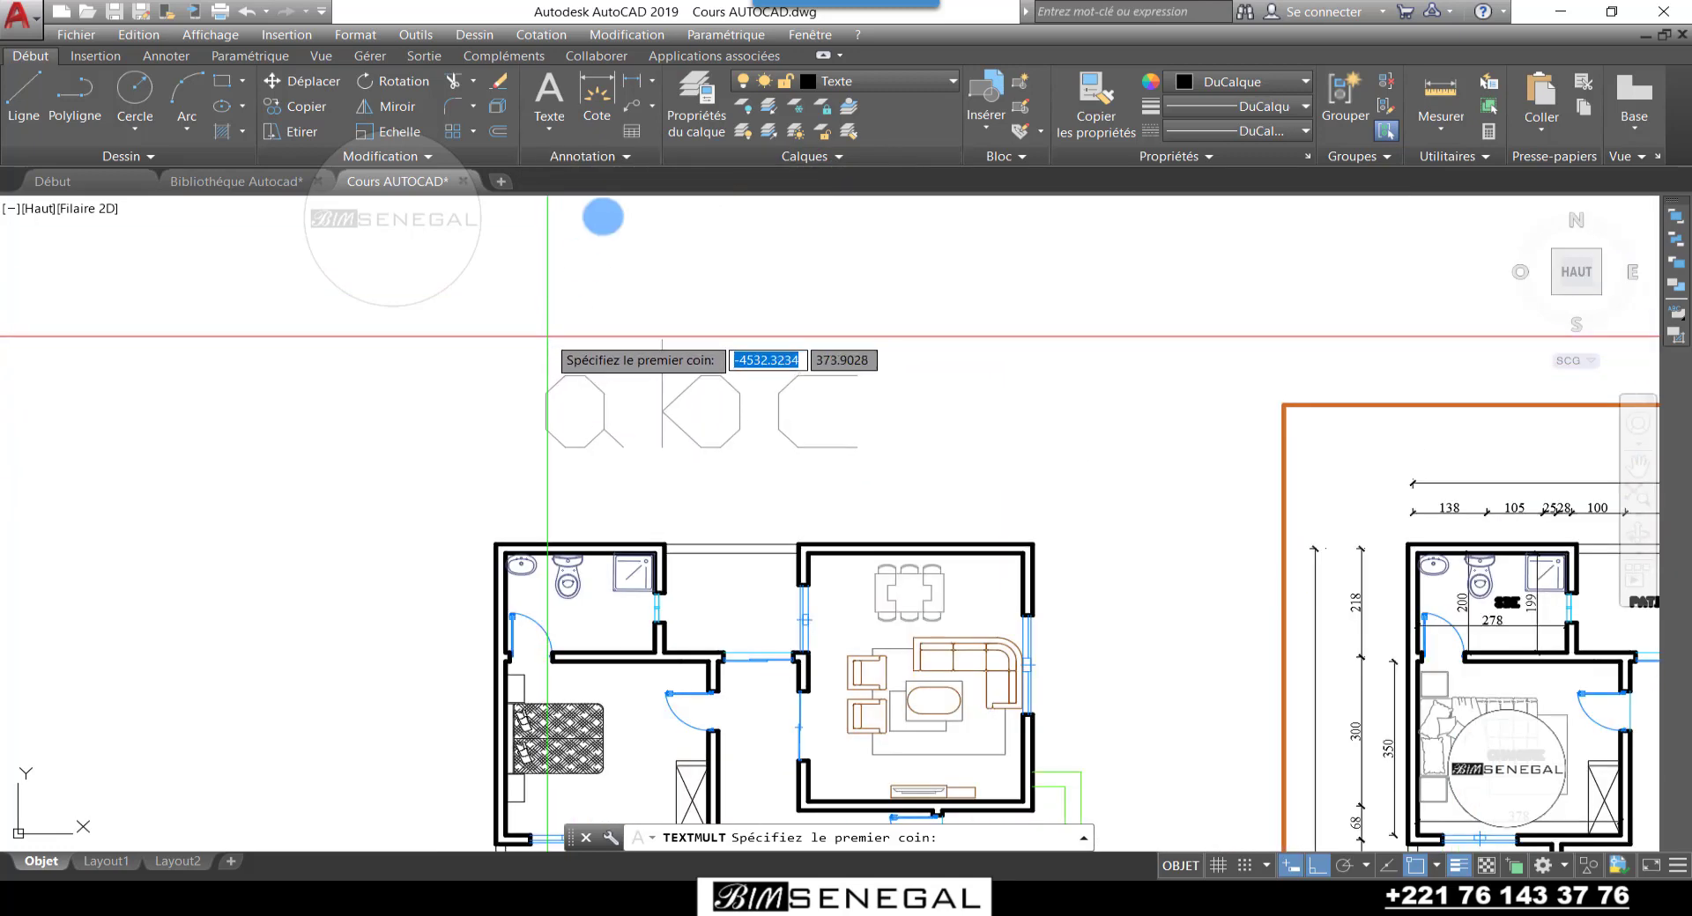
pyautogui.click(549, 113)
pyautogui.click(566, 174)
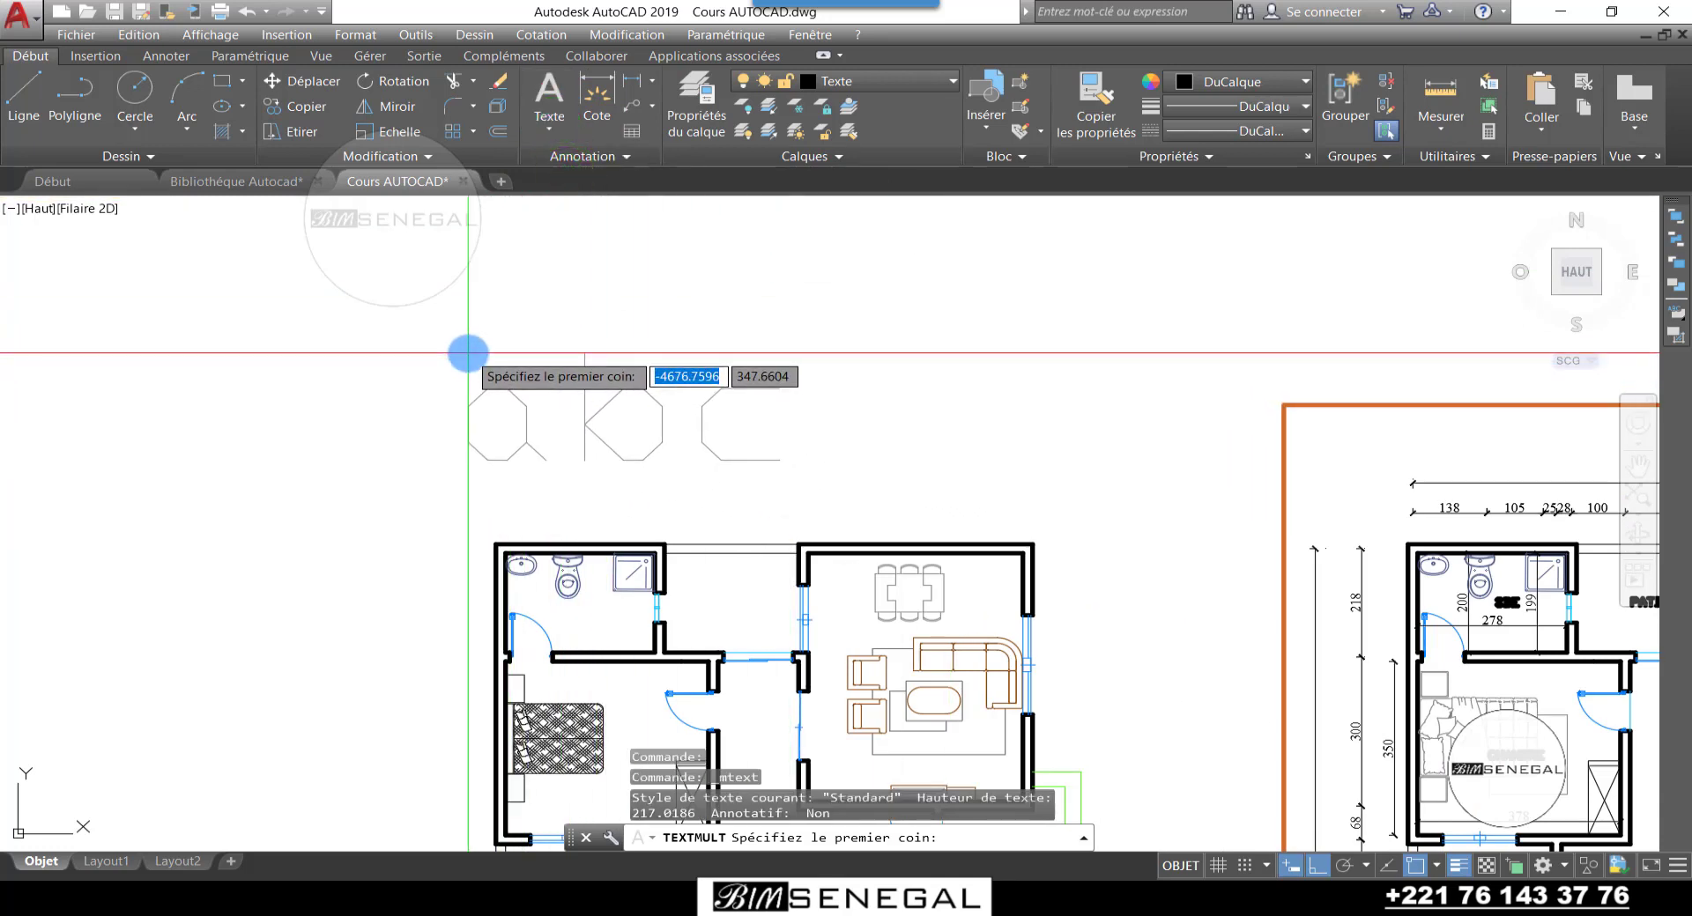
pyautogui.click(467, 353)
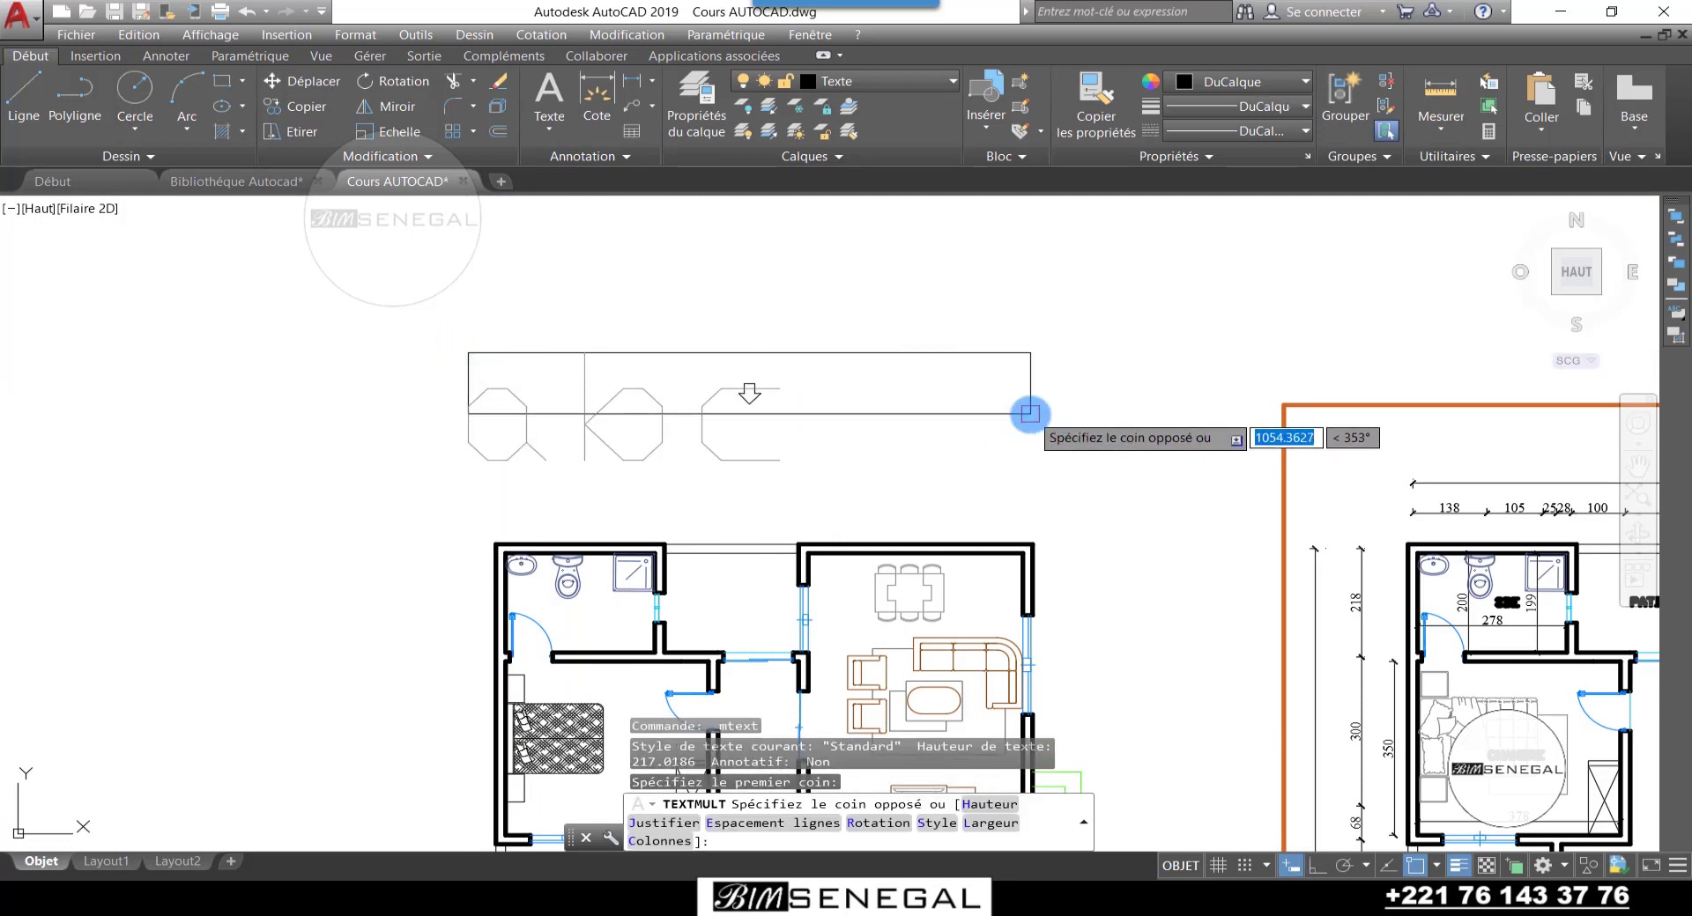
pyautogui.click(1037, 411)
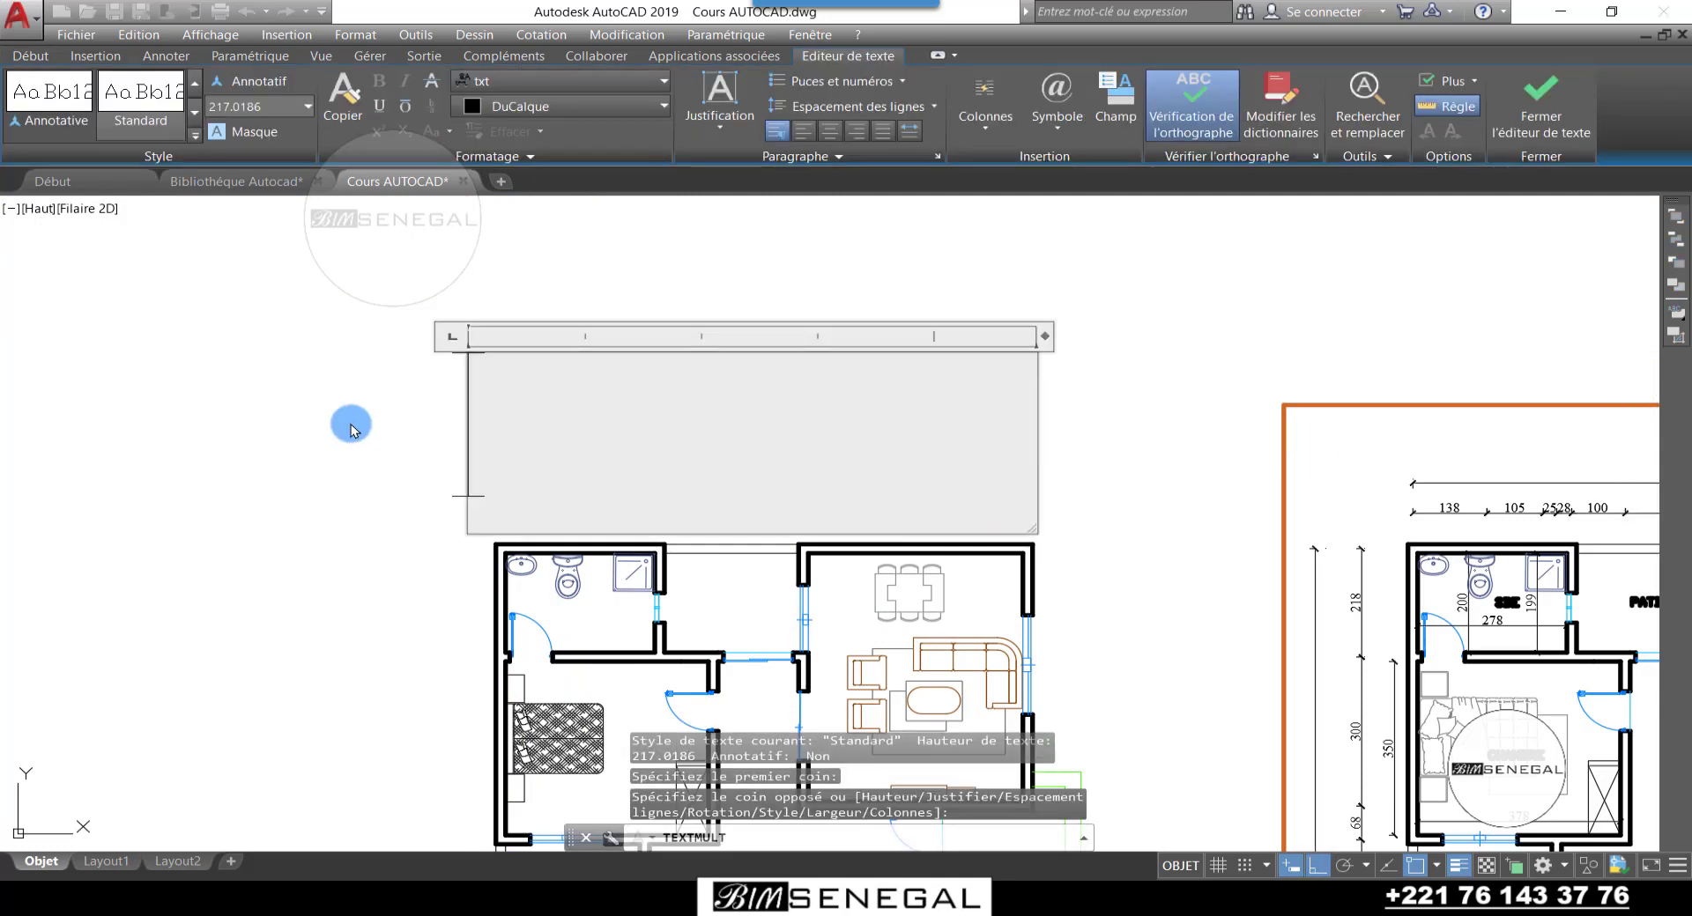
pyautogui.write('Cu')
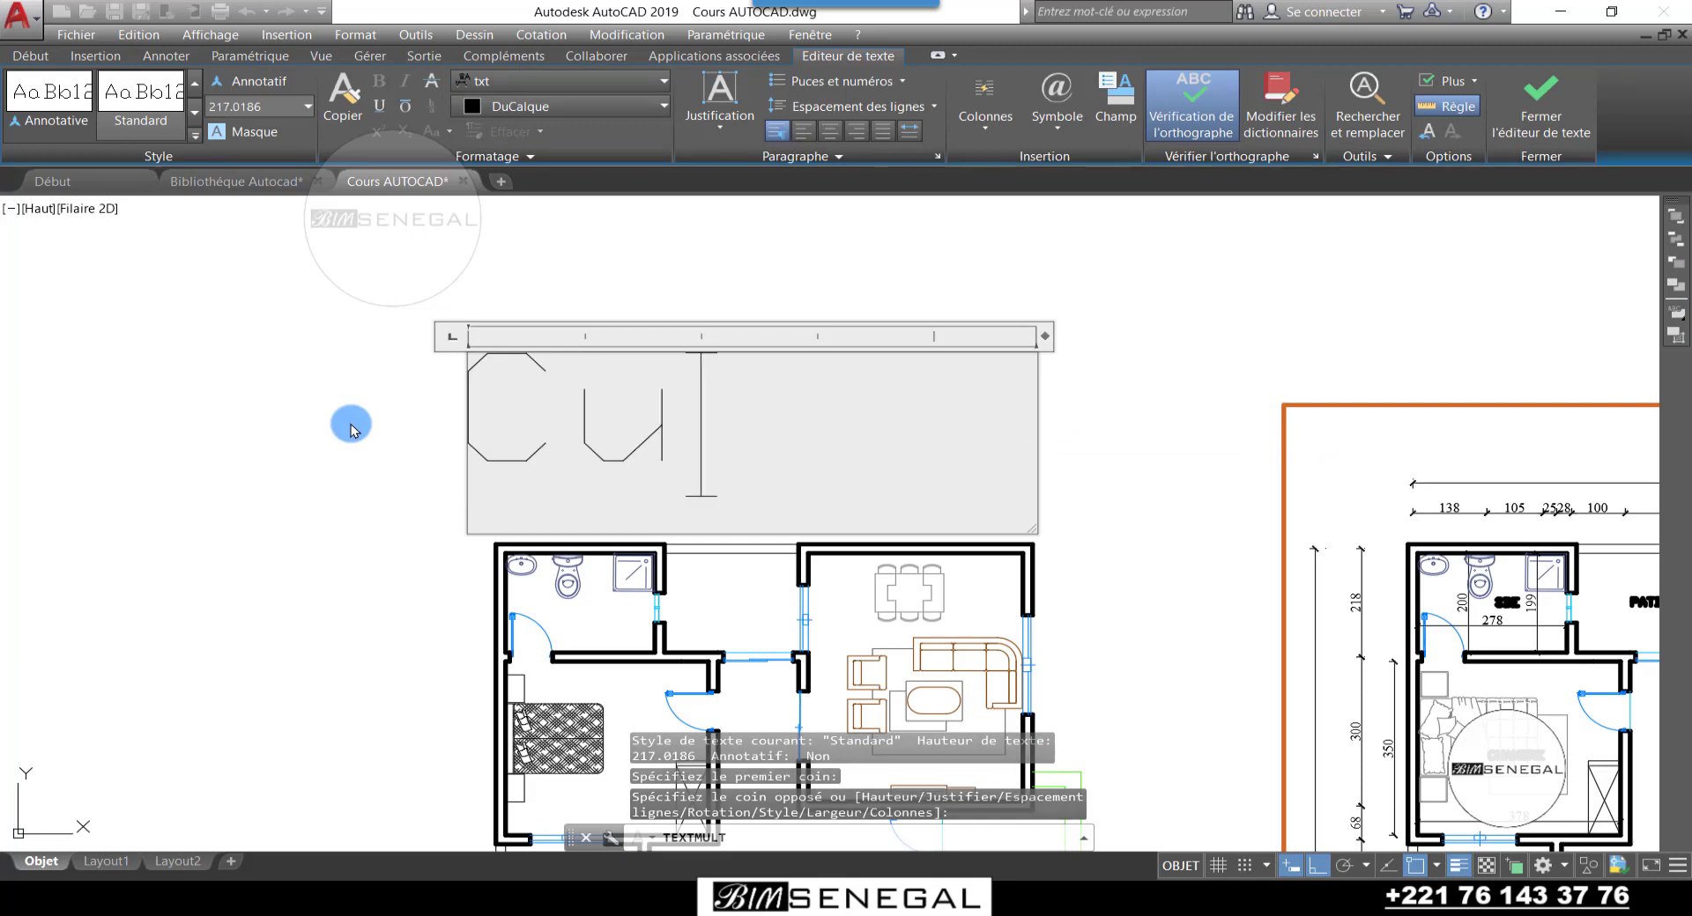
pyautogui.write('isine')
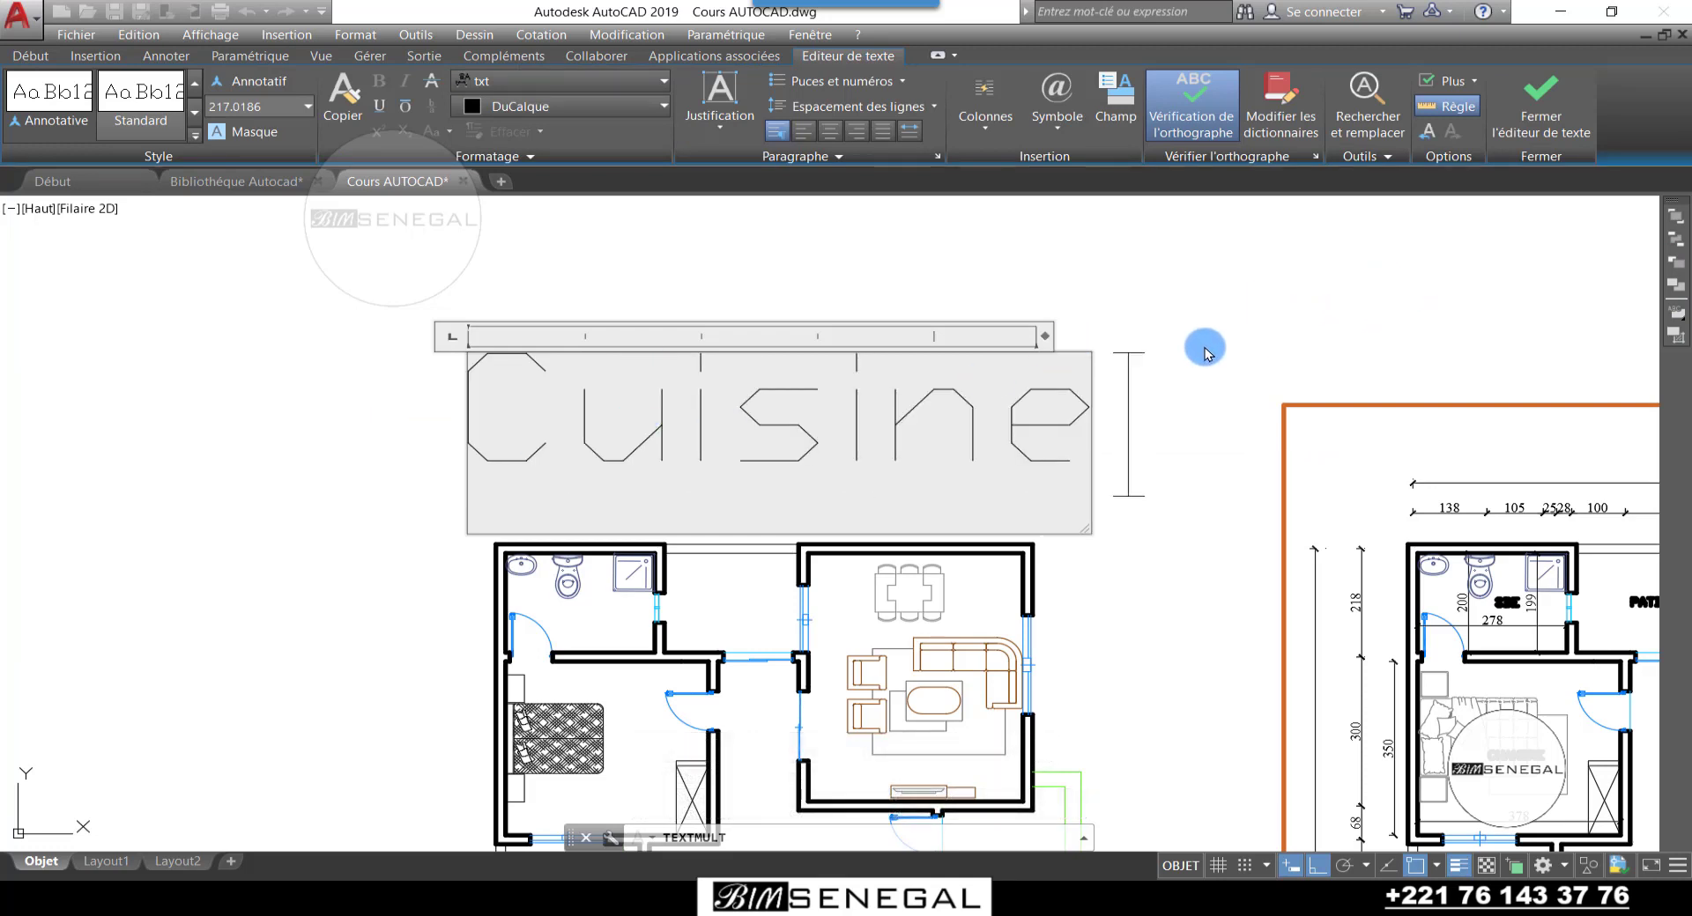
pyautogui.click(1541, 106)
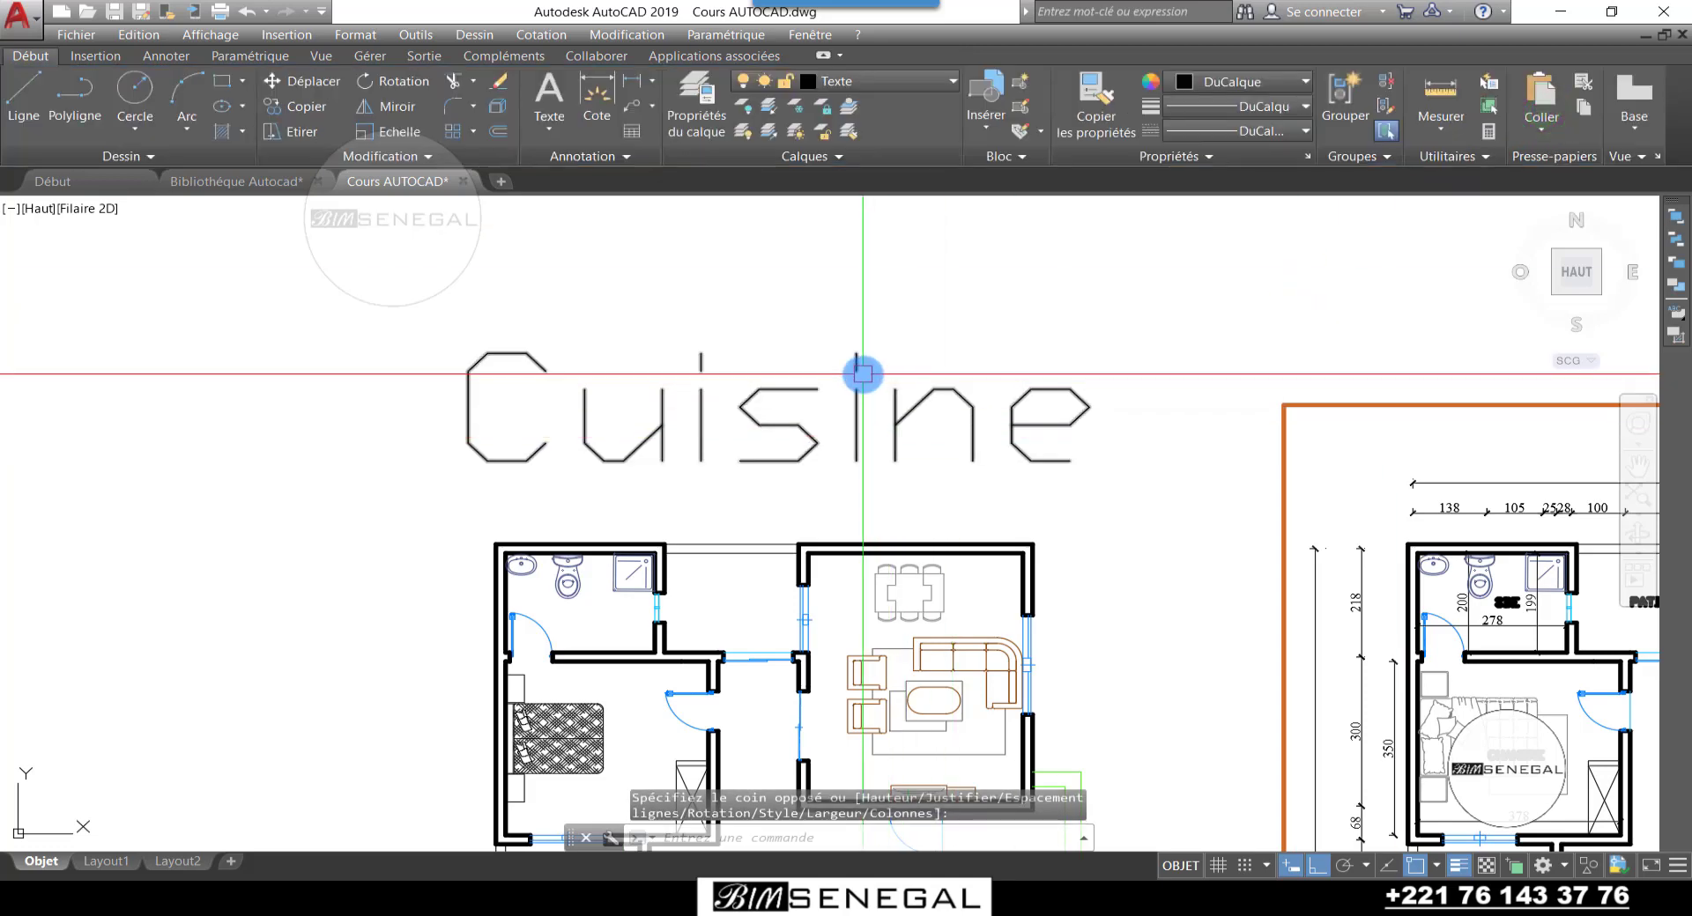
# Step: Select the "Cuisine" text and examine its size in relation to the floor plan below it
pyautogui.click(861, 377)
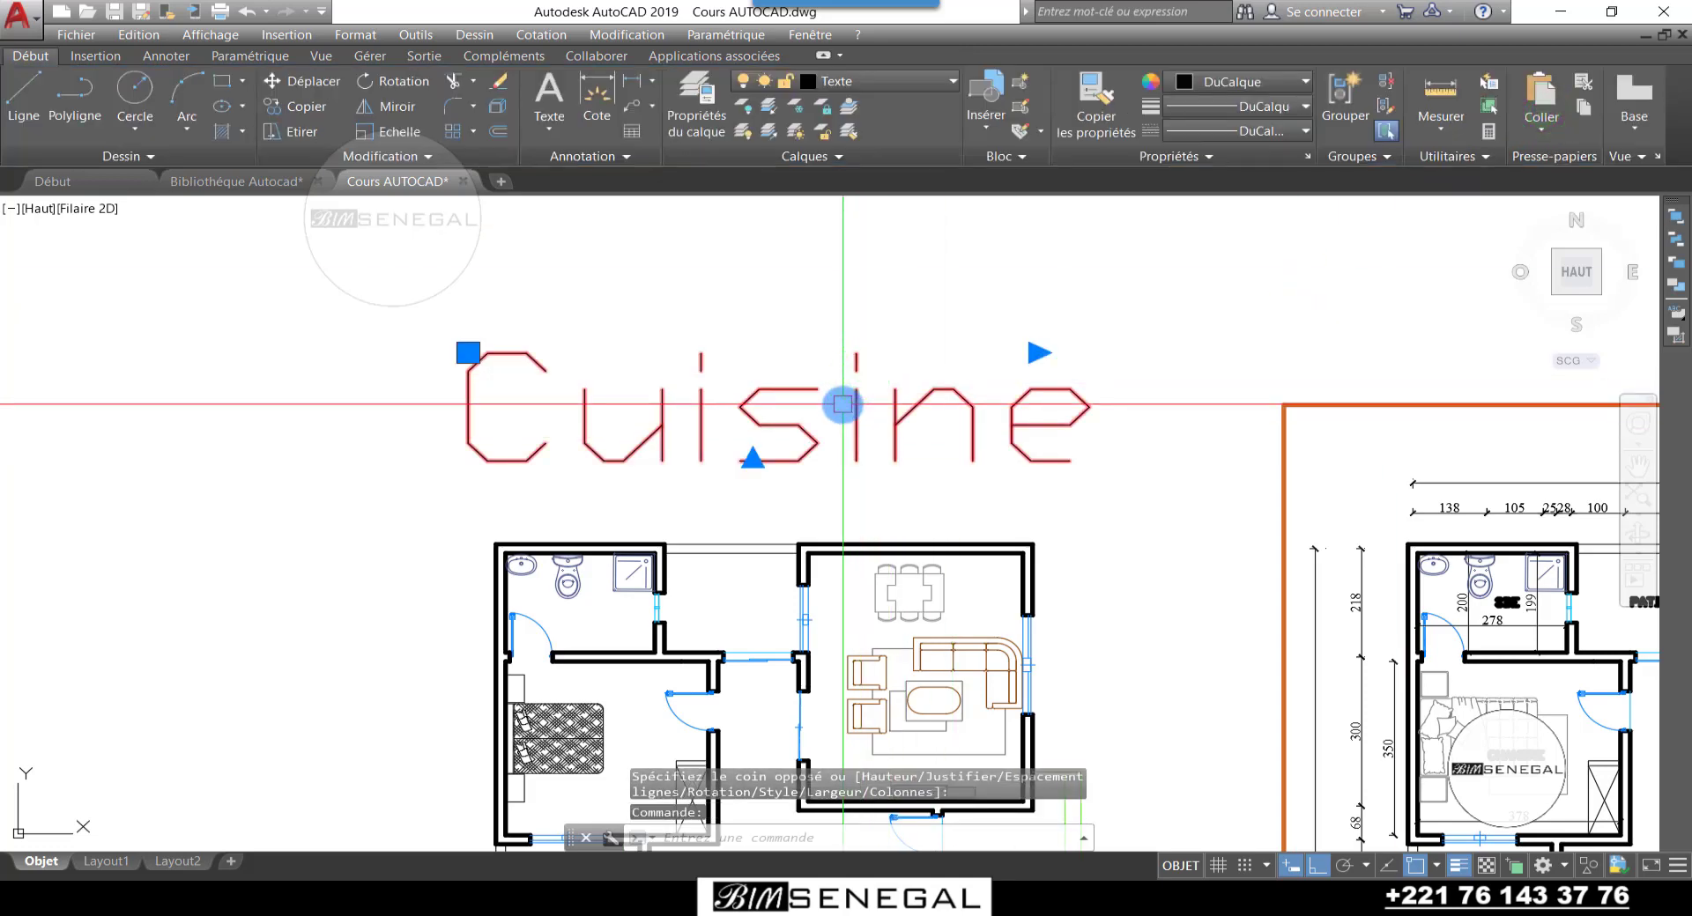
pyautogui.scroll(-4, 812, 479)
pyautogui.scroll(2, 775, 358)
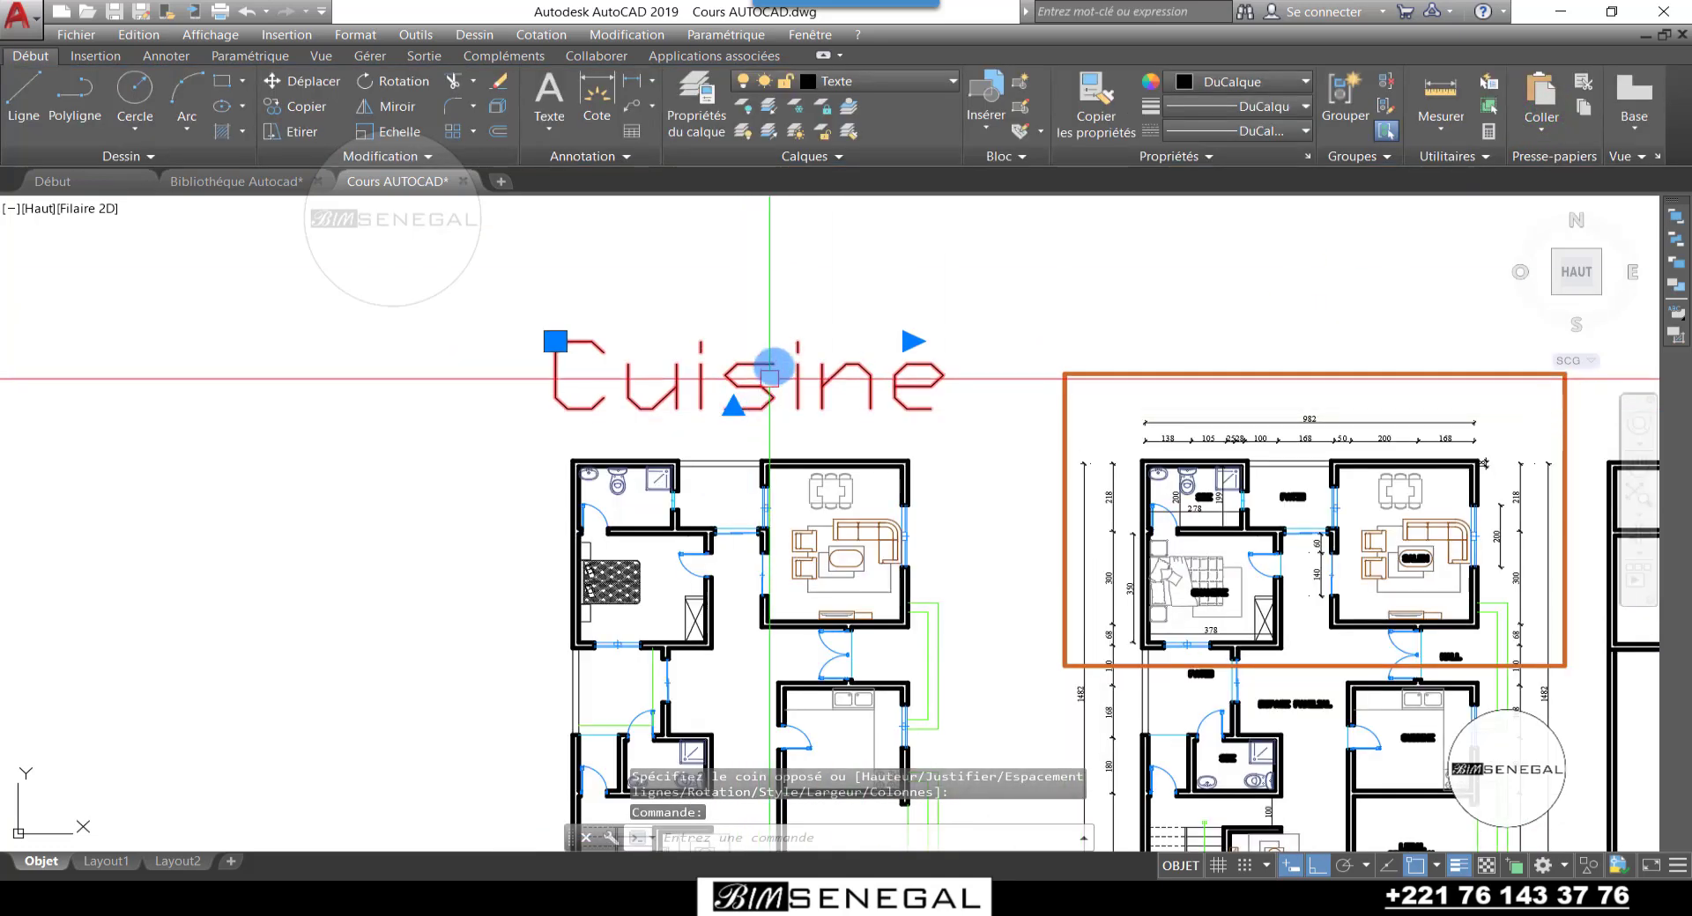
pyautogui.scroll(2, 775, 358)
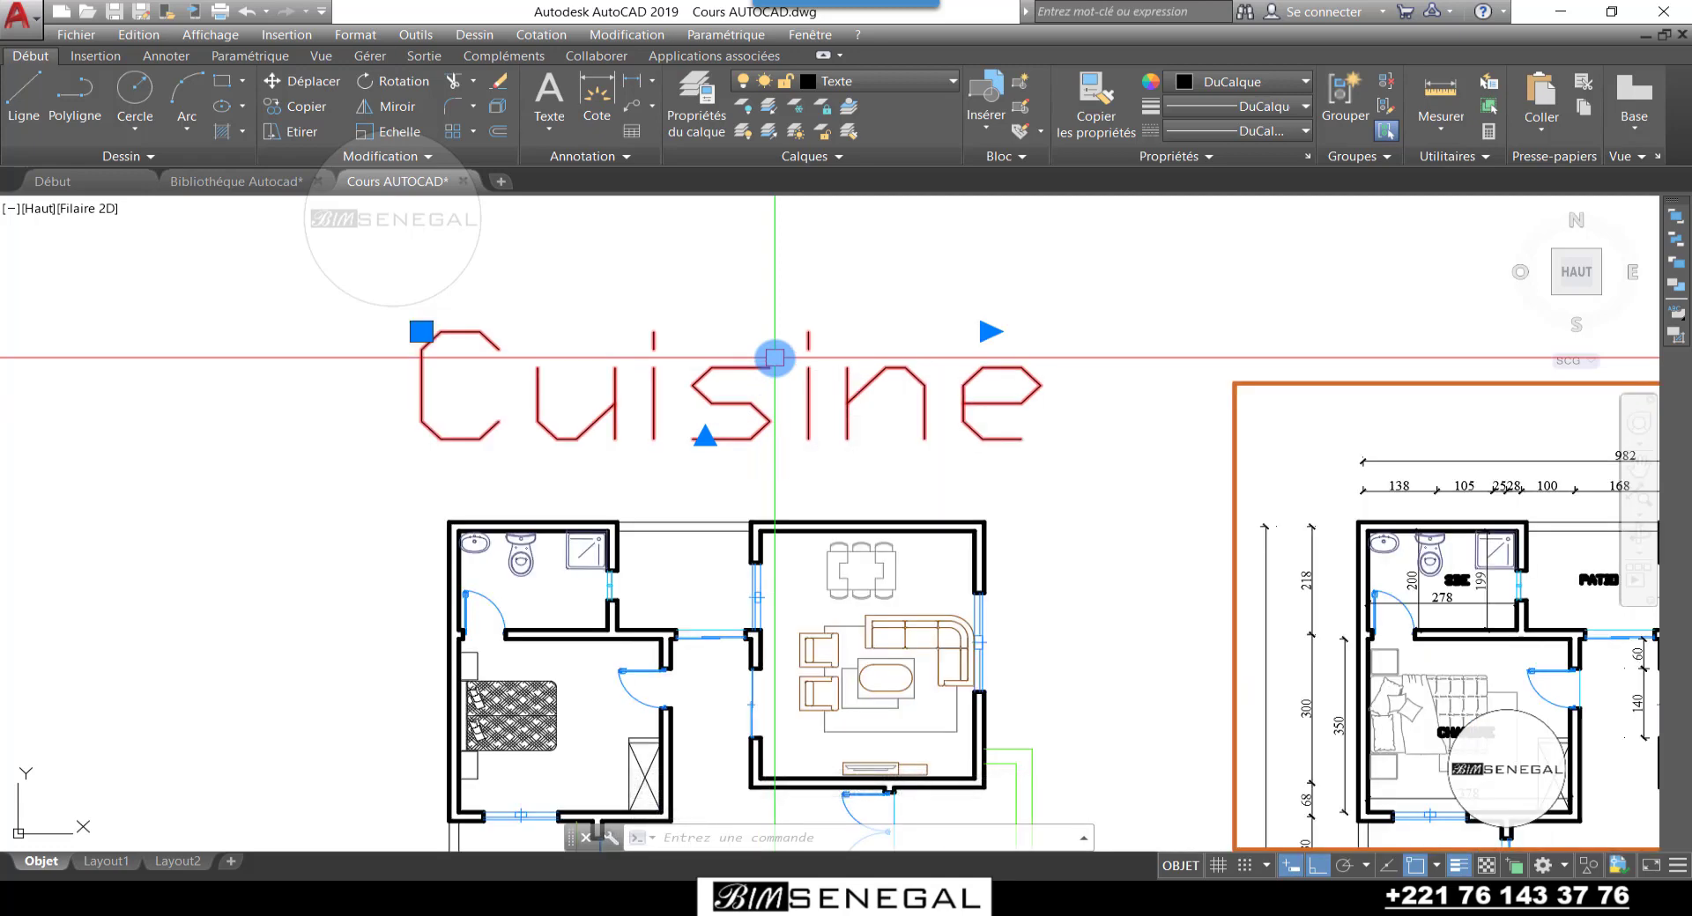
pyautogui.scroll(-2, 775, 358)
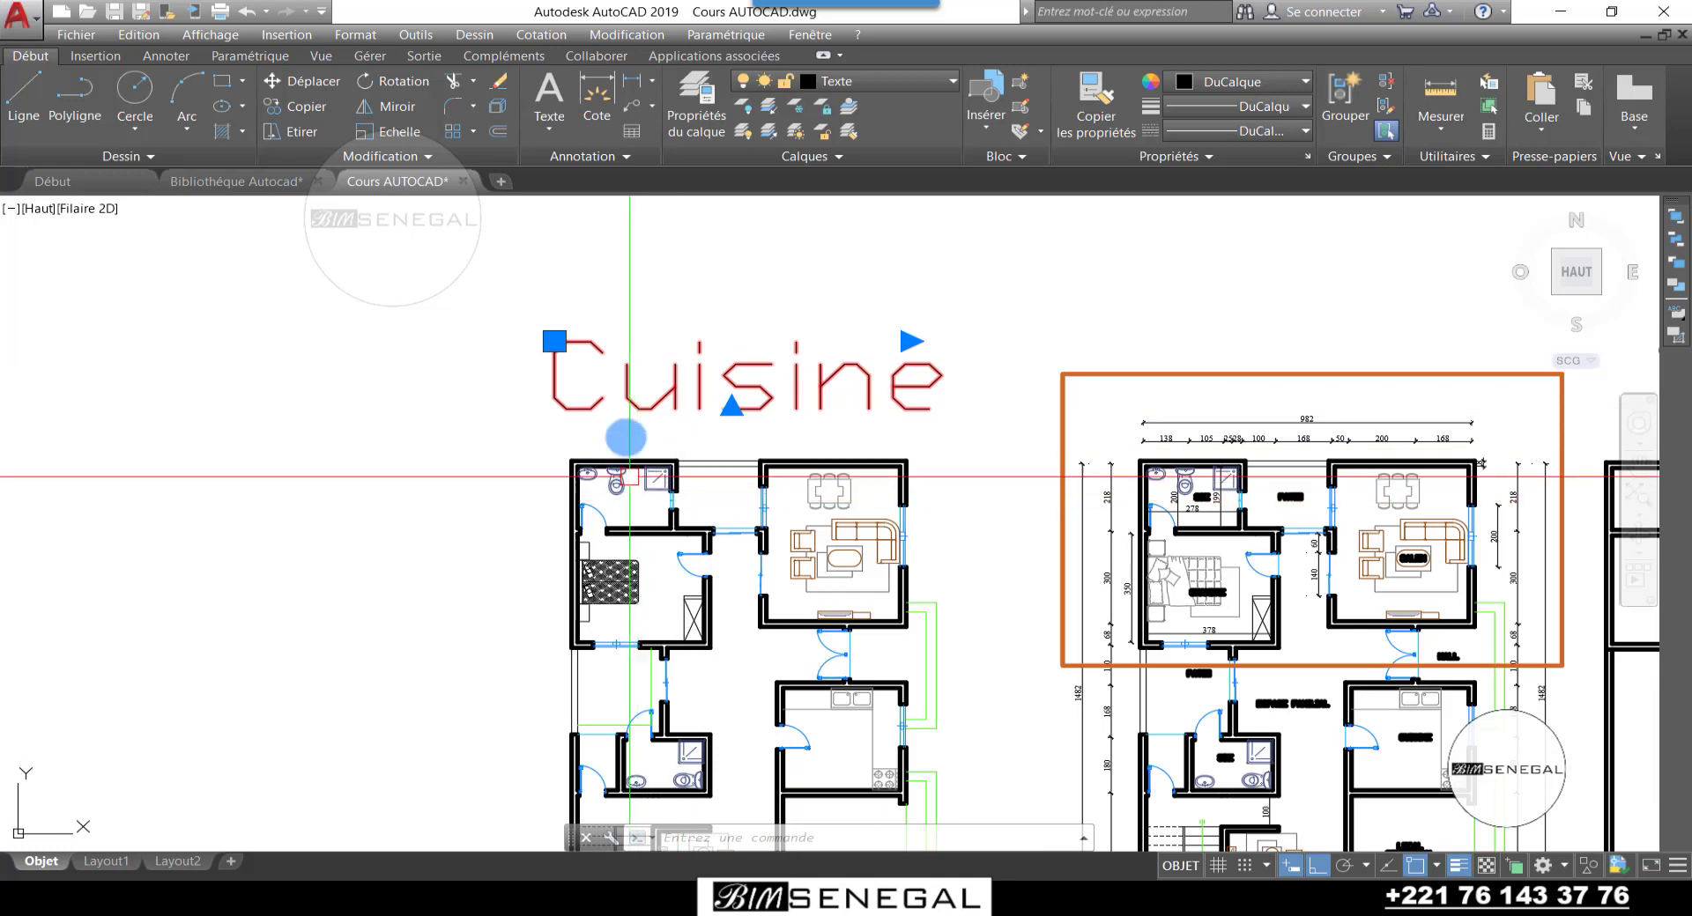
pyautogui.scroll(3, 606, 557)
pyautogui.scroll(-2, 606, 557)
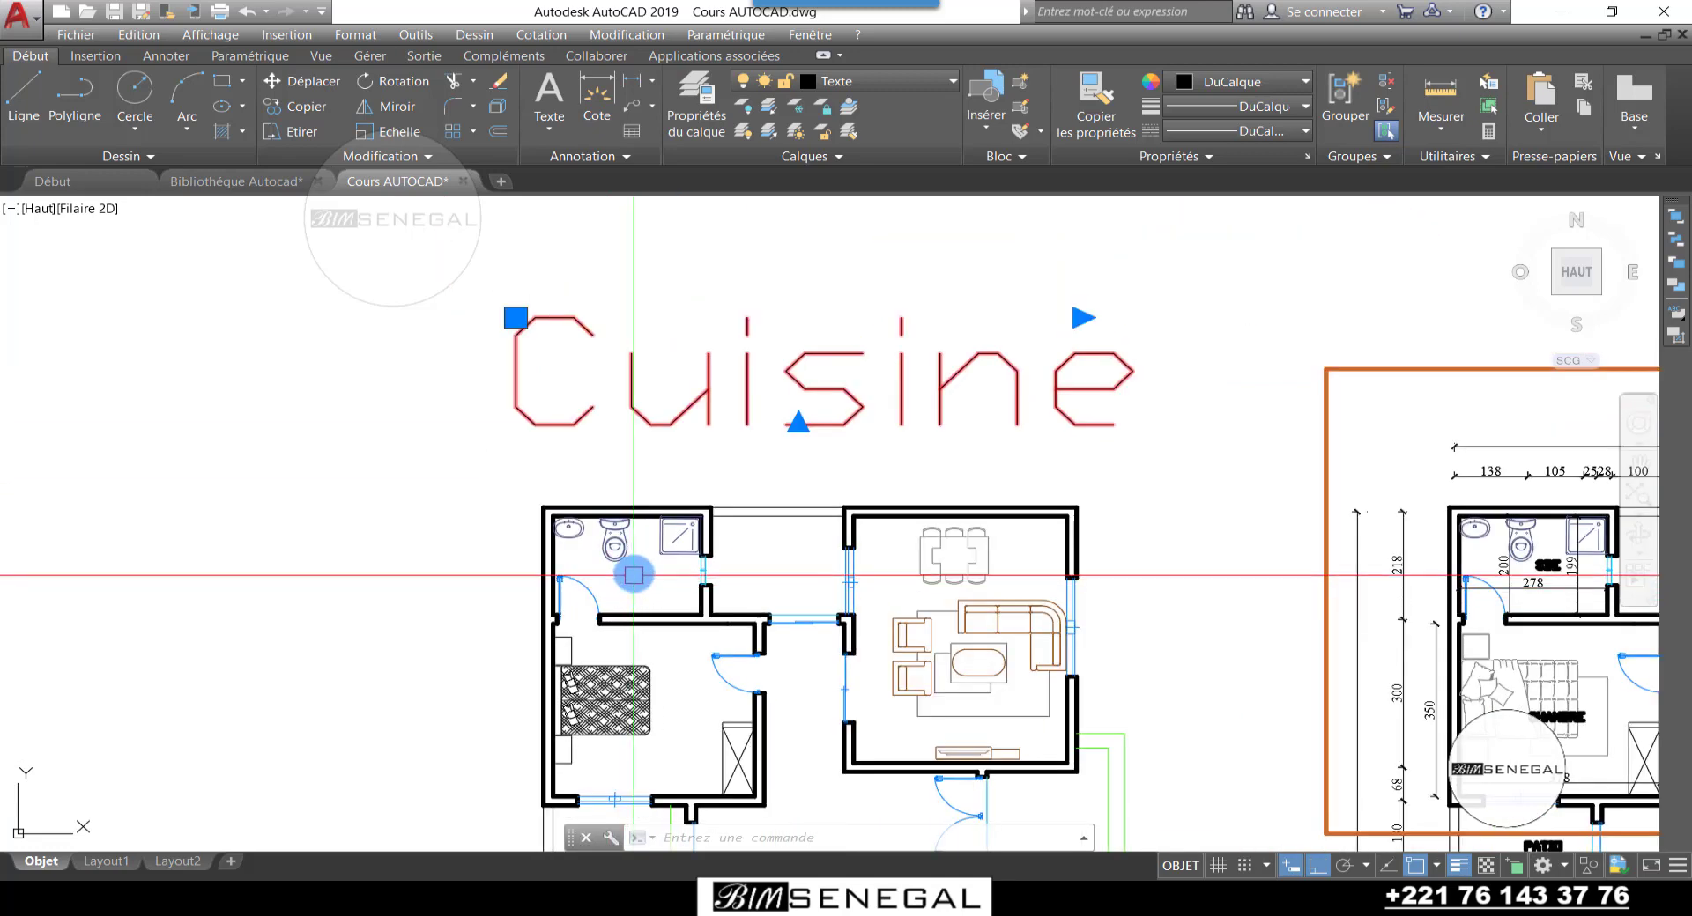
pyautogui.scroll(3, 634, 572)
pyautogui.scroll(-3, 643, 571)
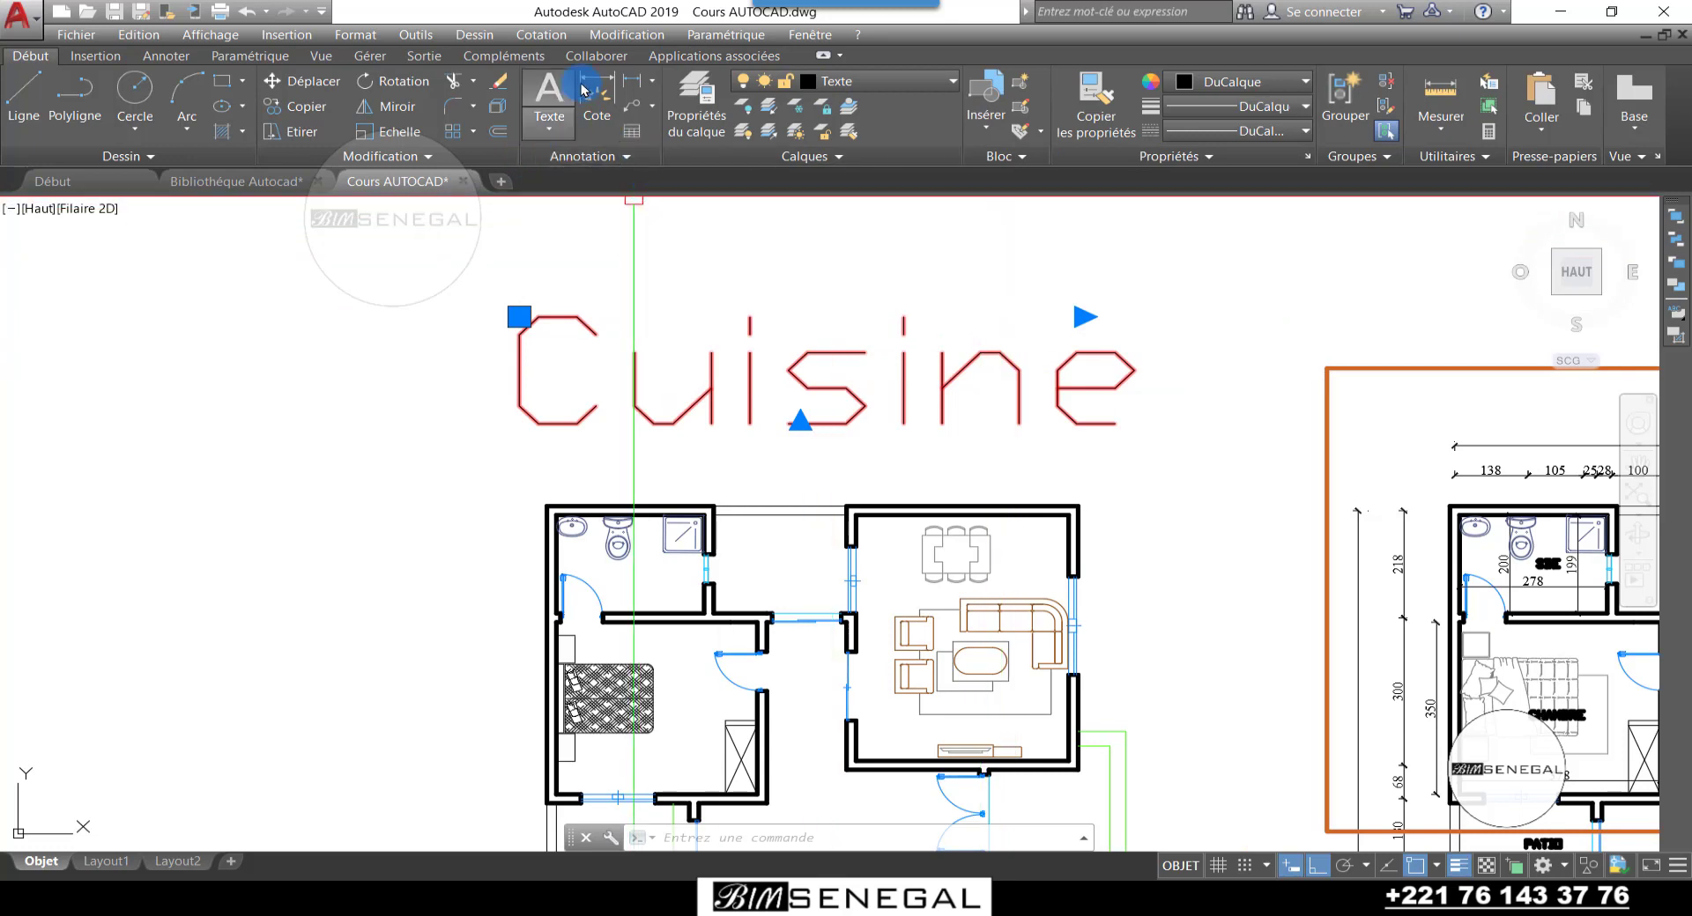
# Step: Open the text style settings and review the Times New Roman and Standard styles
pyautogui.click(586, 157)
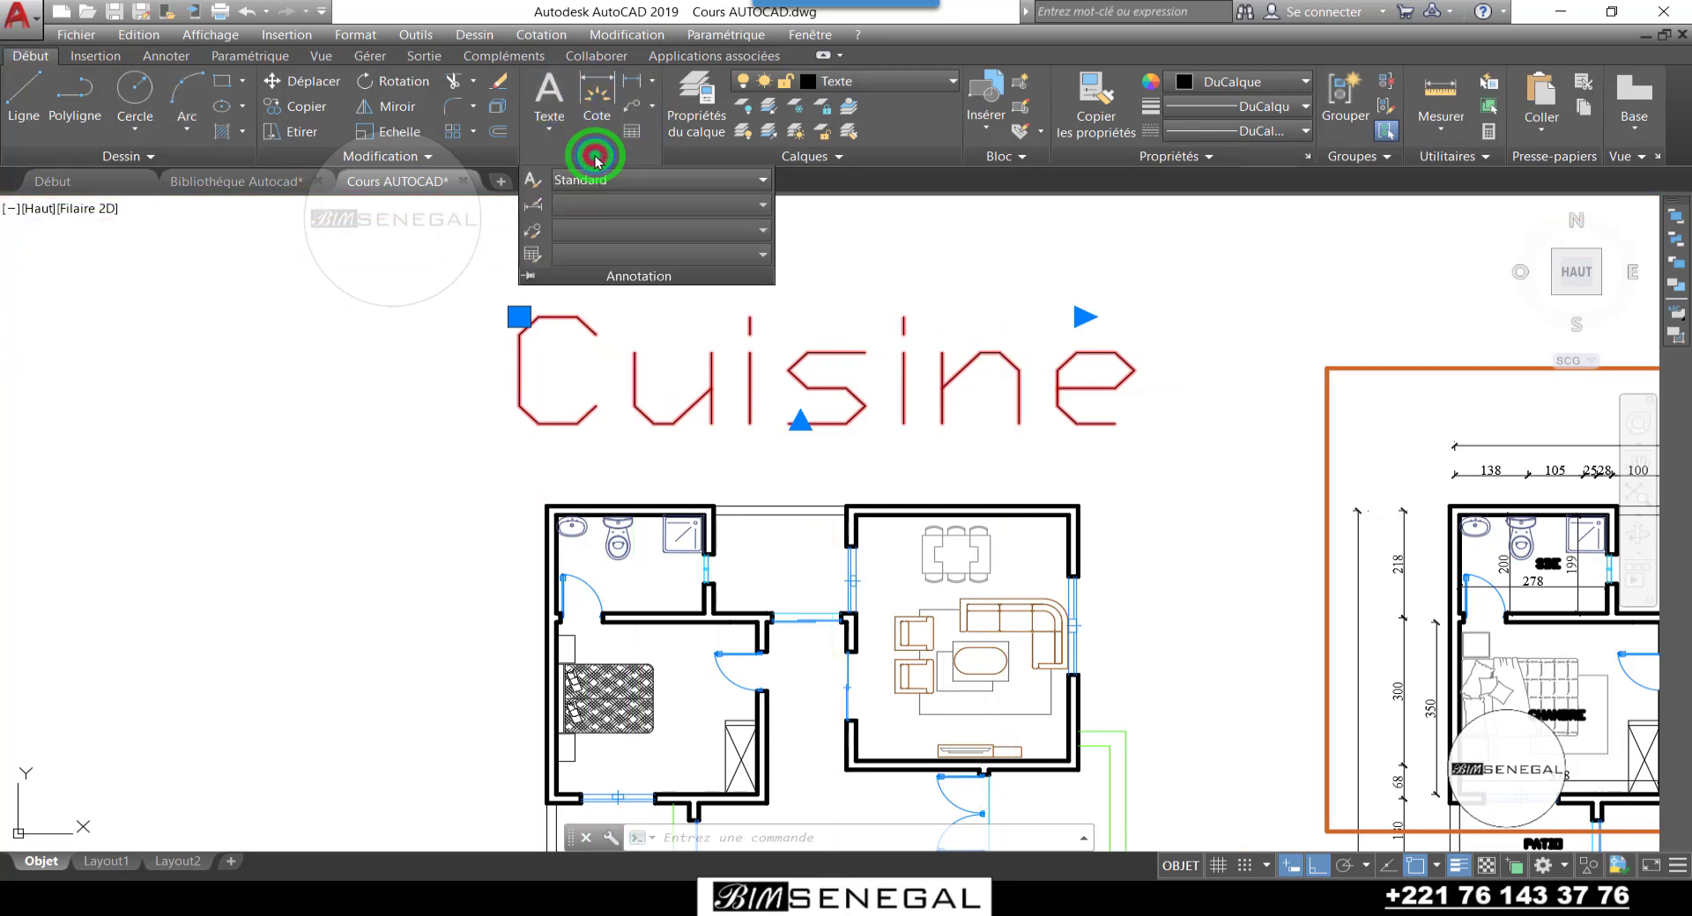
pyautogui.click(530, 183)
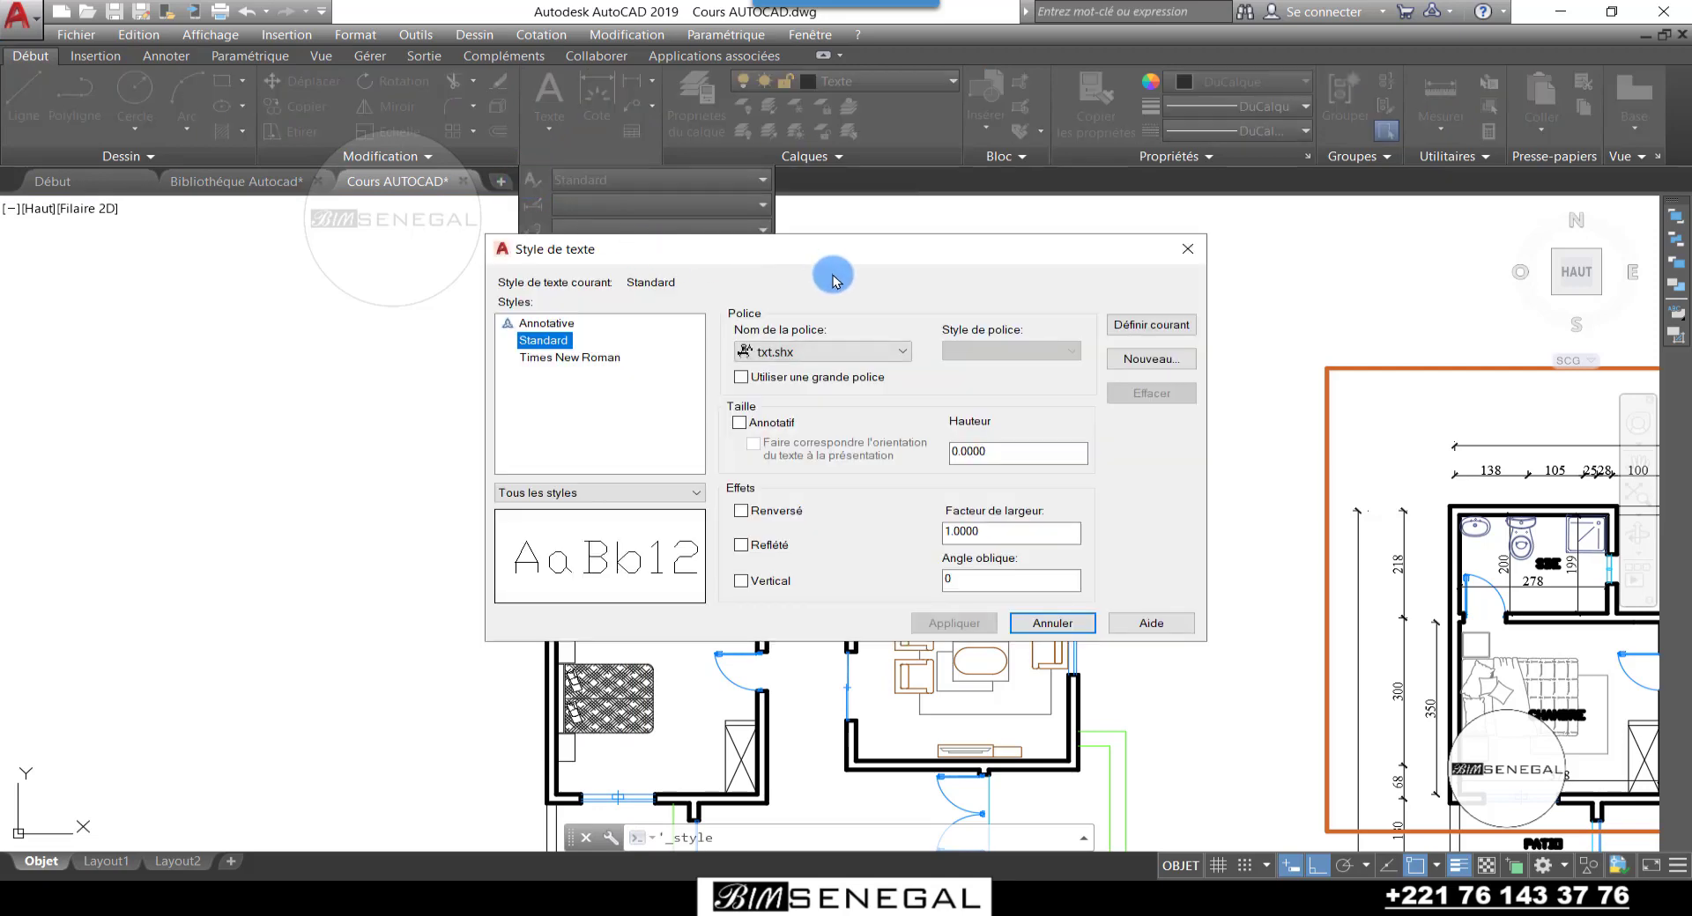
pyautogui.moveTo(648, 254); pyautogui.dragTo(259, 95)
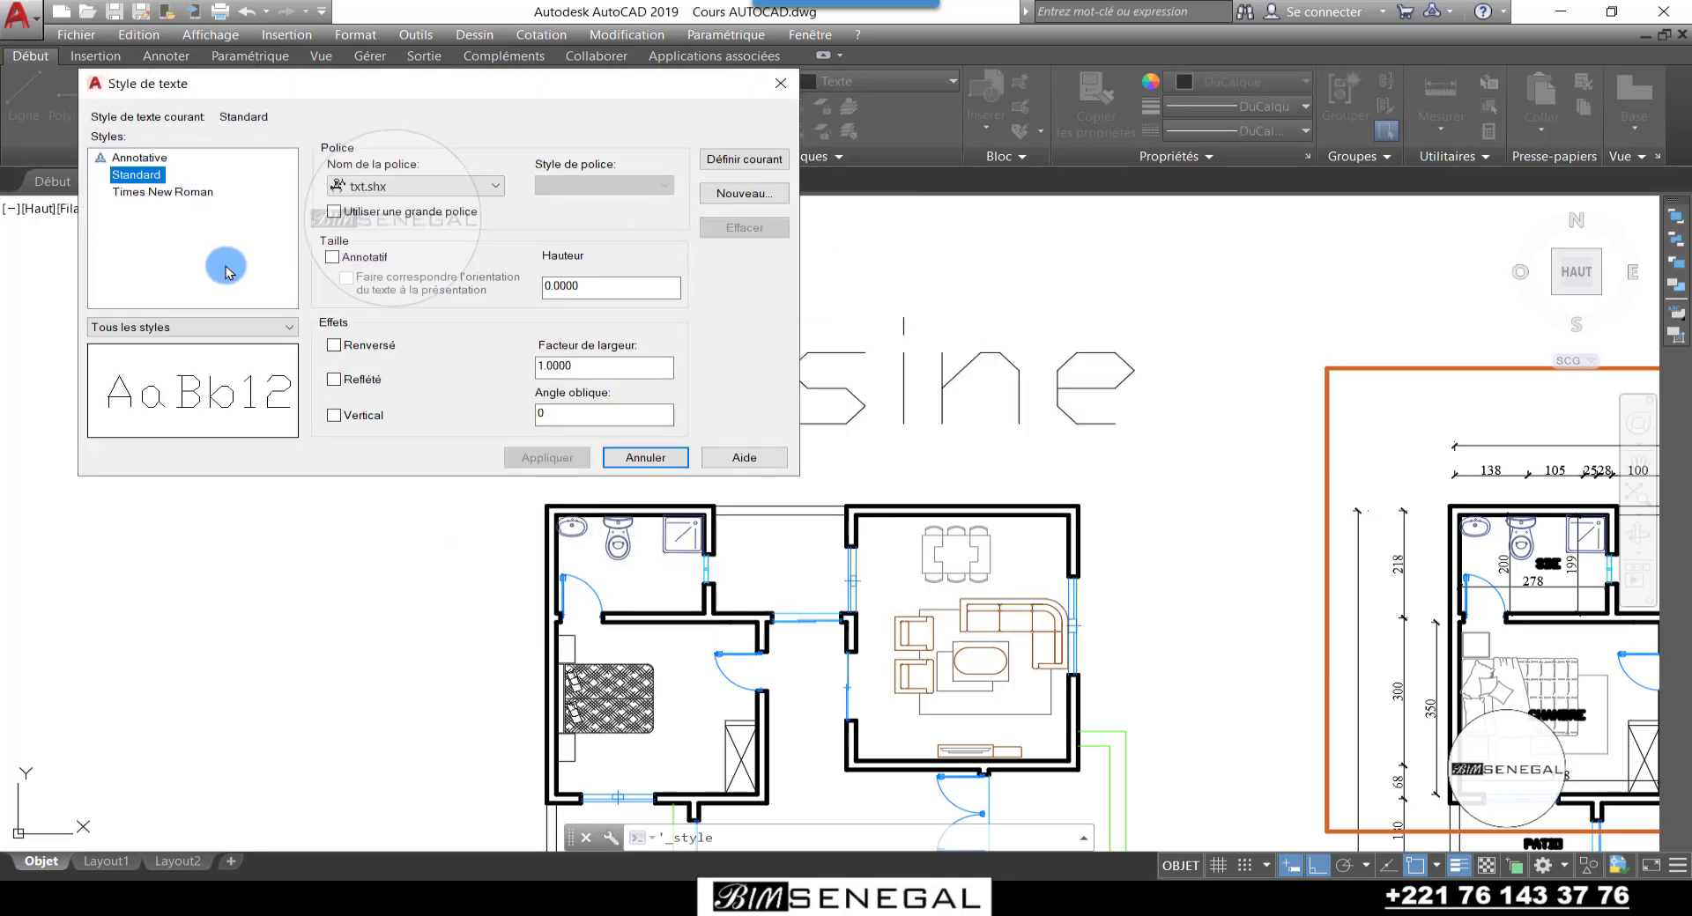
pyautogui.click(193, 193)
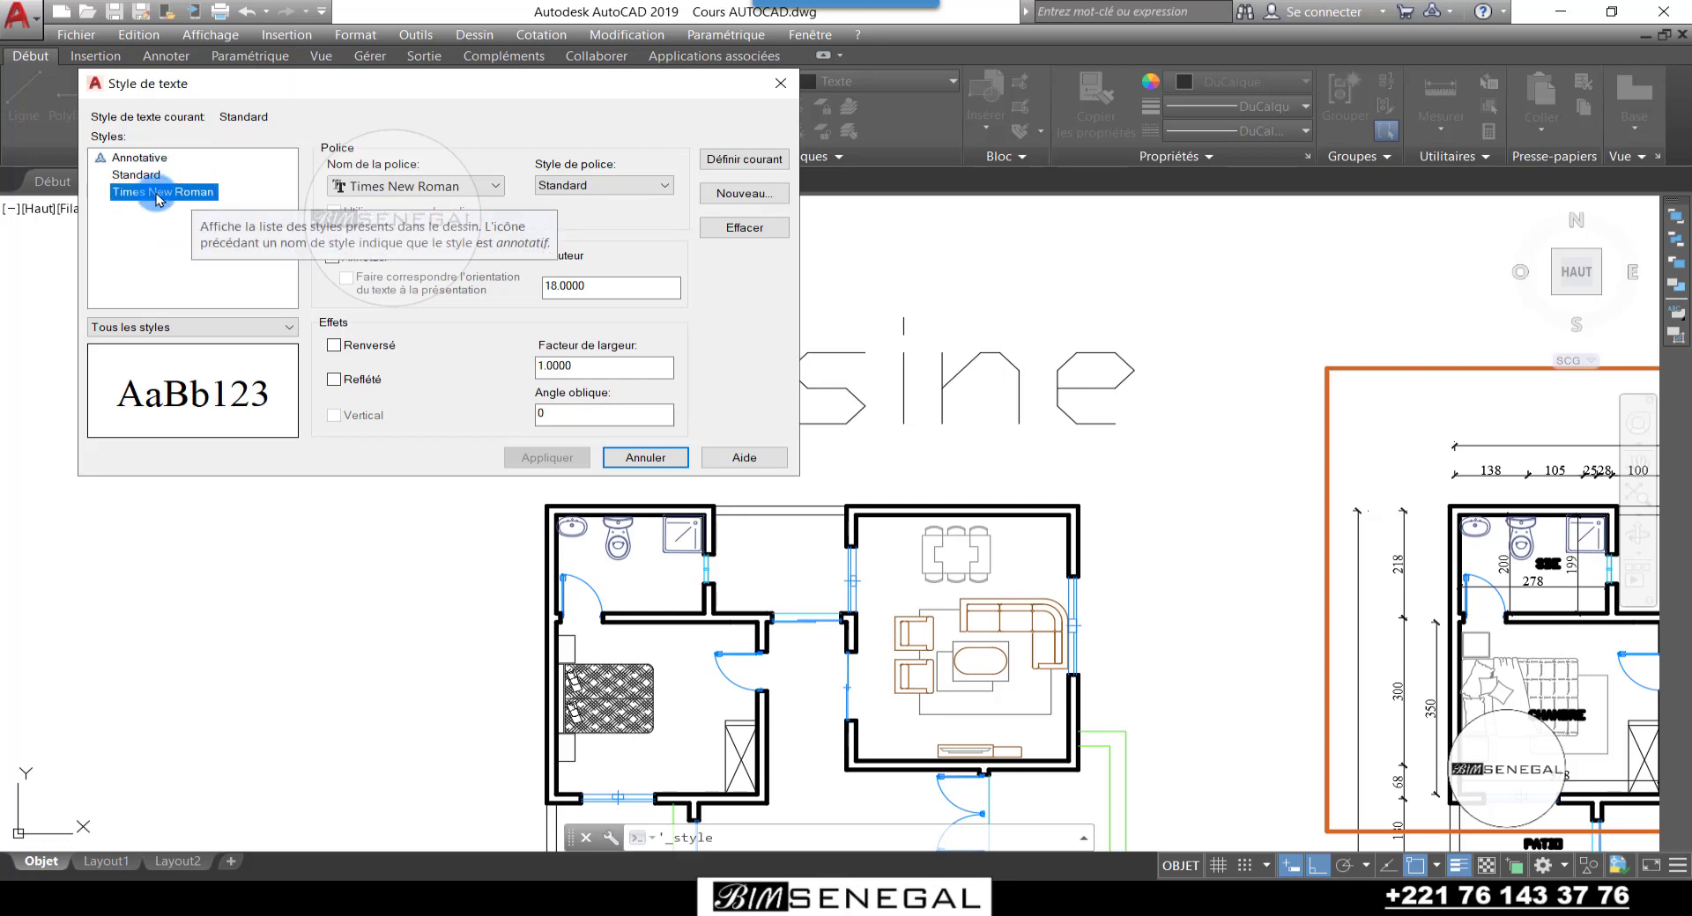
pyautogui.click(133, 182)
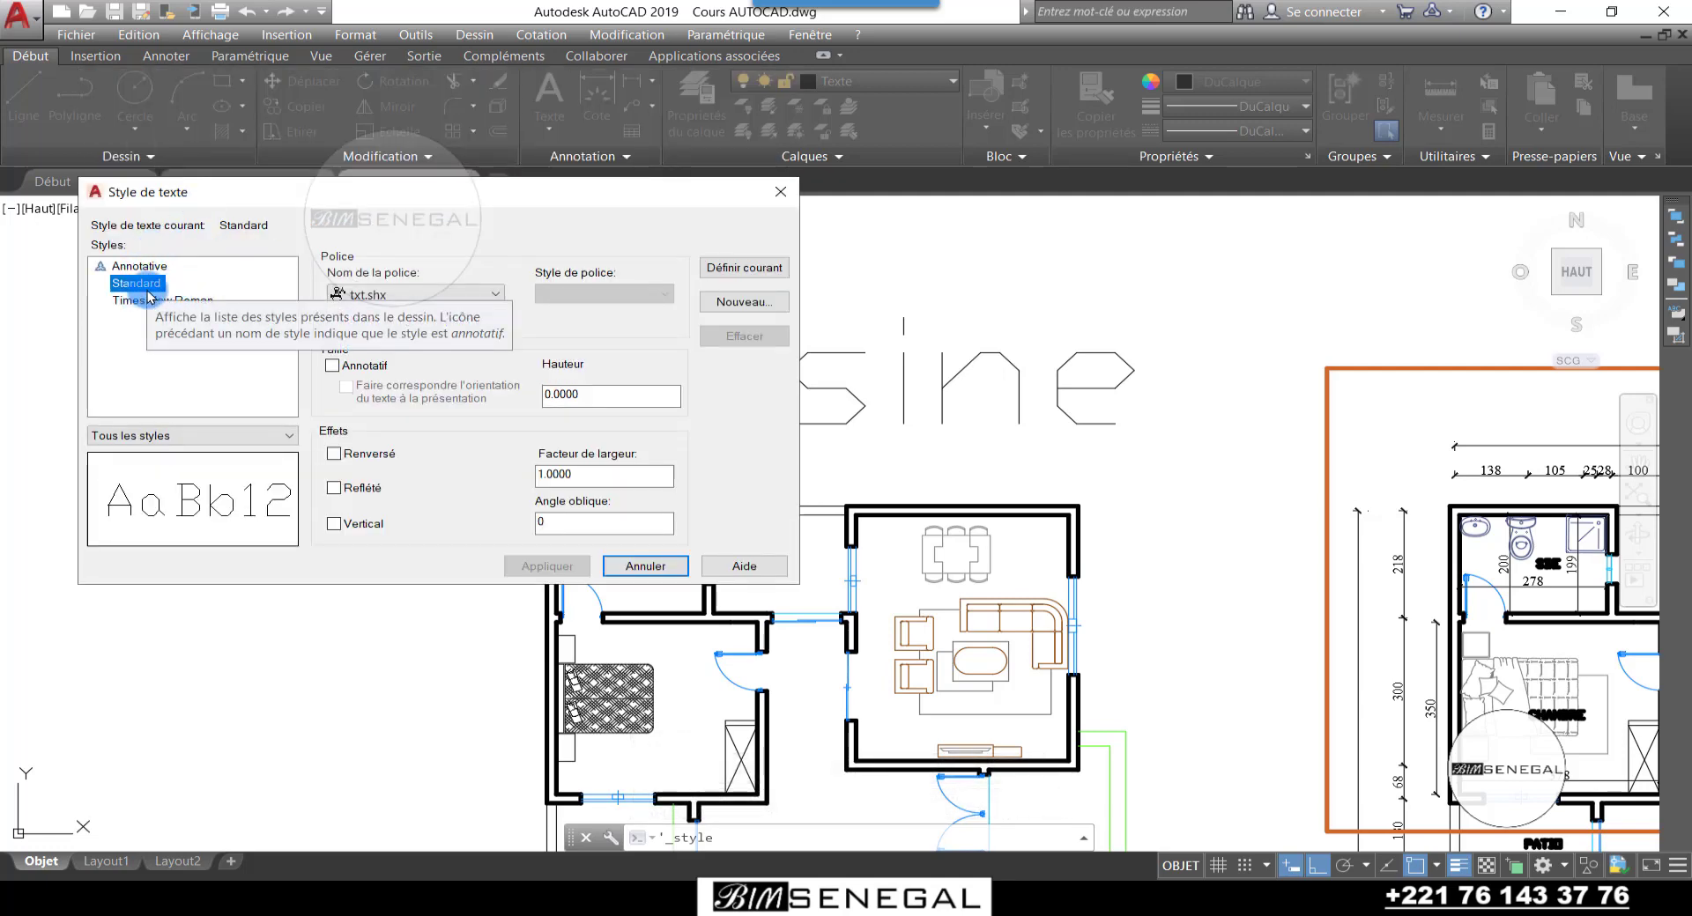
# Step: Create a new text style named T100
pyautogui.click(762, 304)
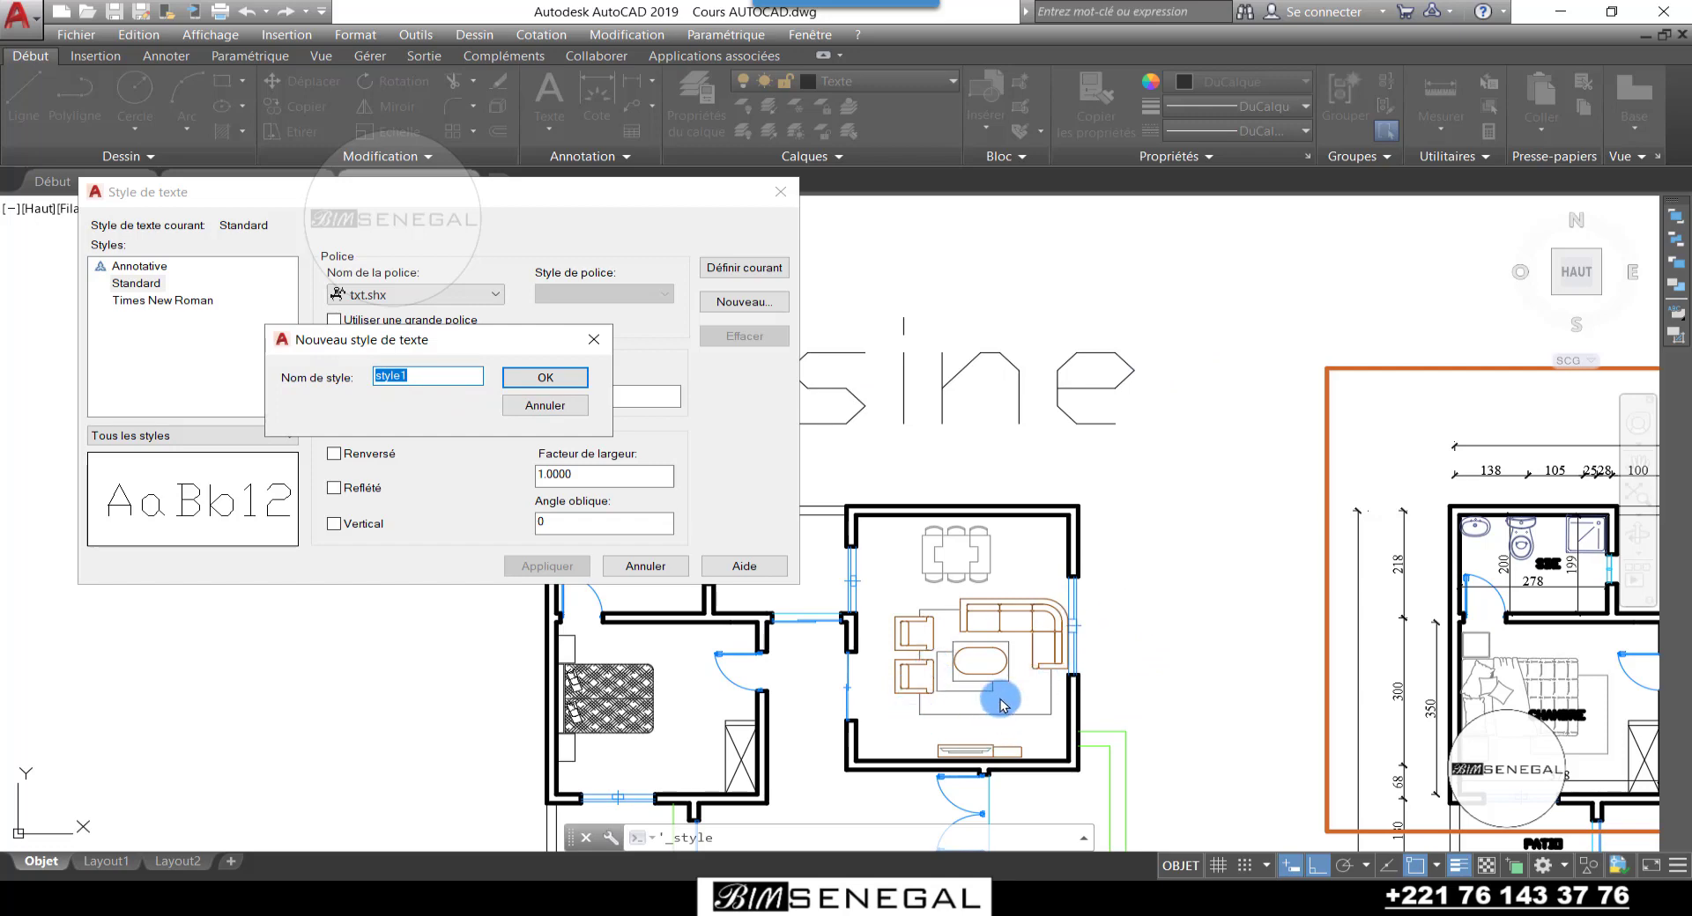
pyautogui.click(450, 374)
pyautogui.moveTo(451, 374); pyautogui.dragTo(264, 414)
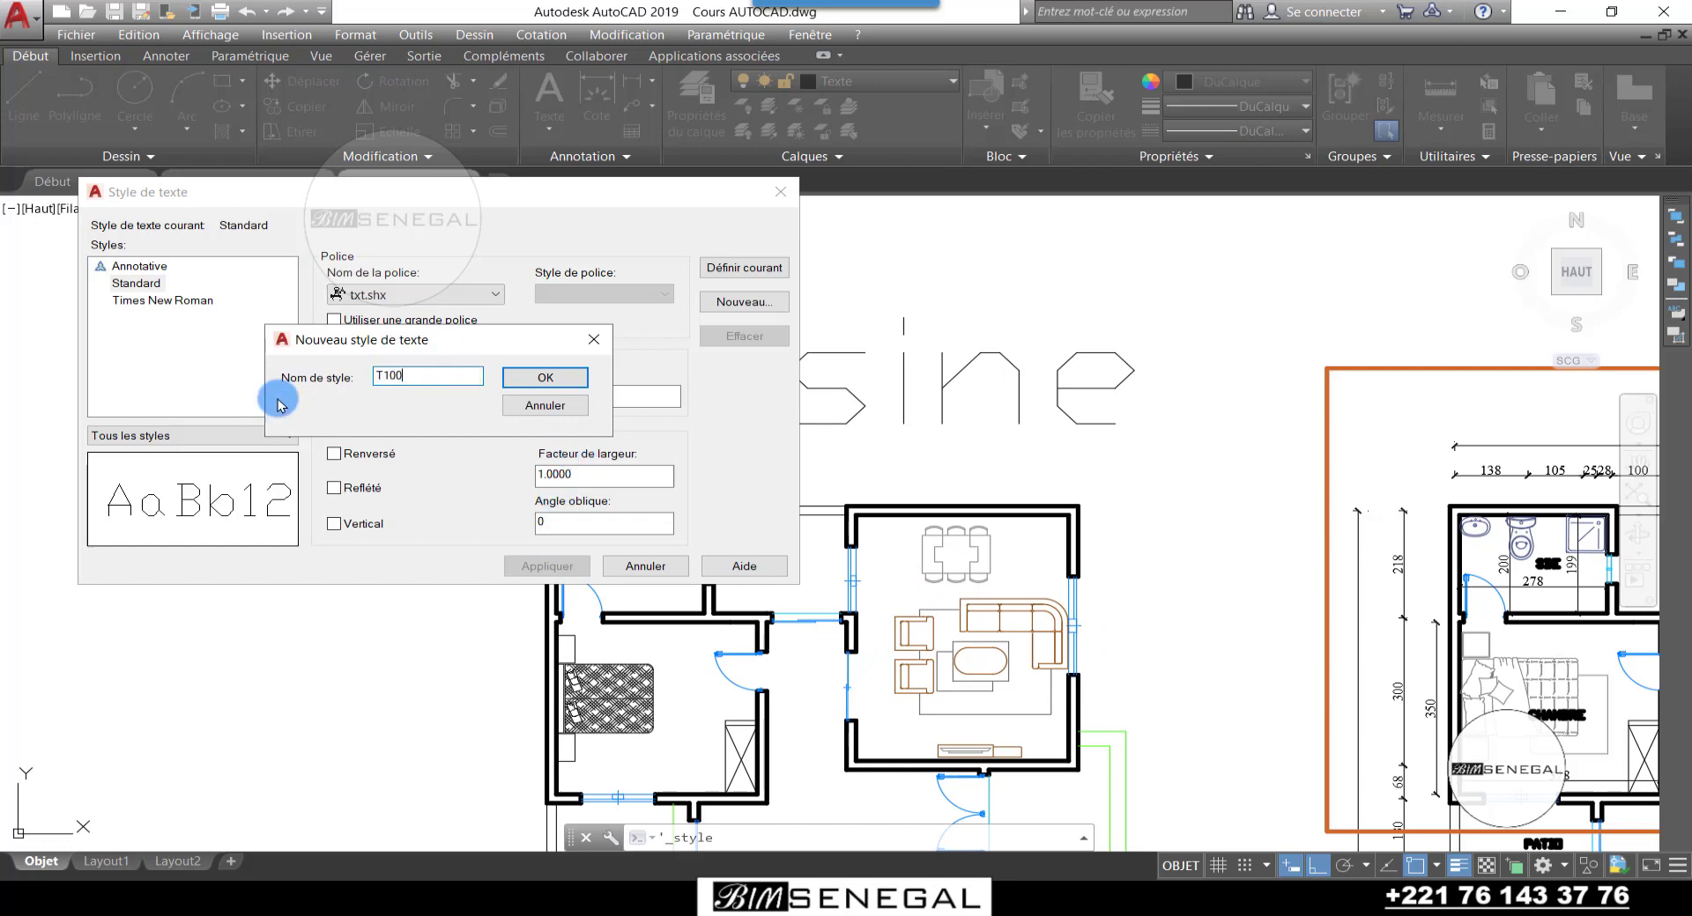
pyautogui.click(546, 377)
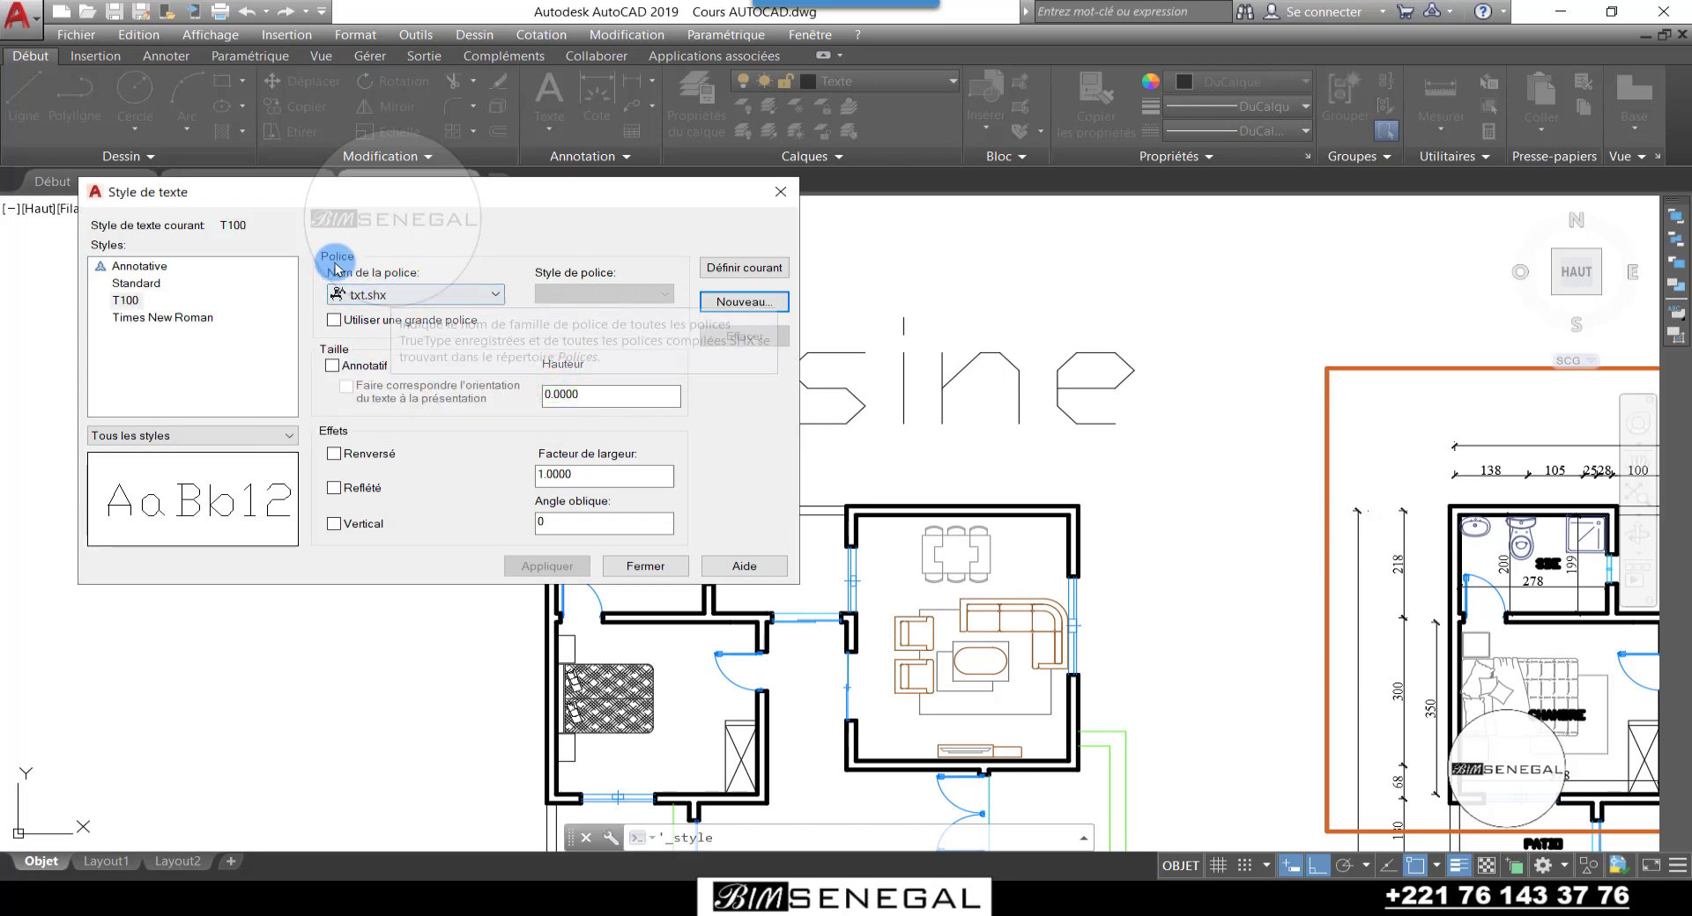
# Step: Set the T100 style's font to Times New Roman with the Italique font style
pyautogui.click(394, 296)
pyautogui.scroll(-2, 432, 395)
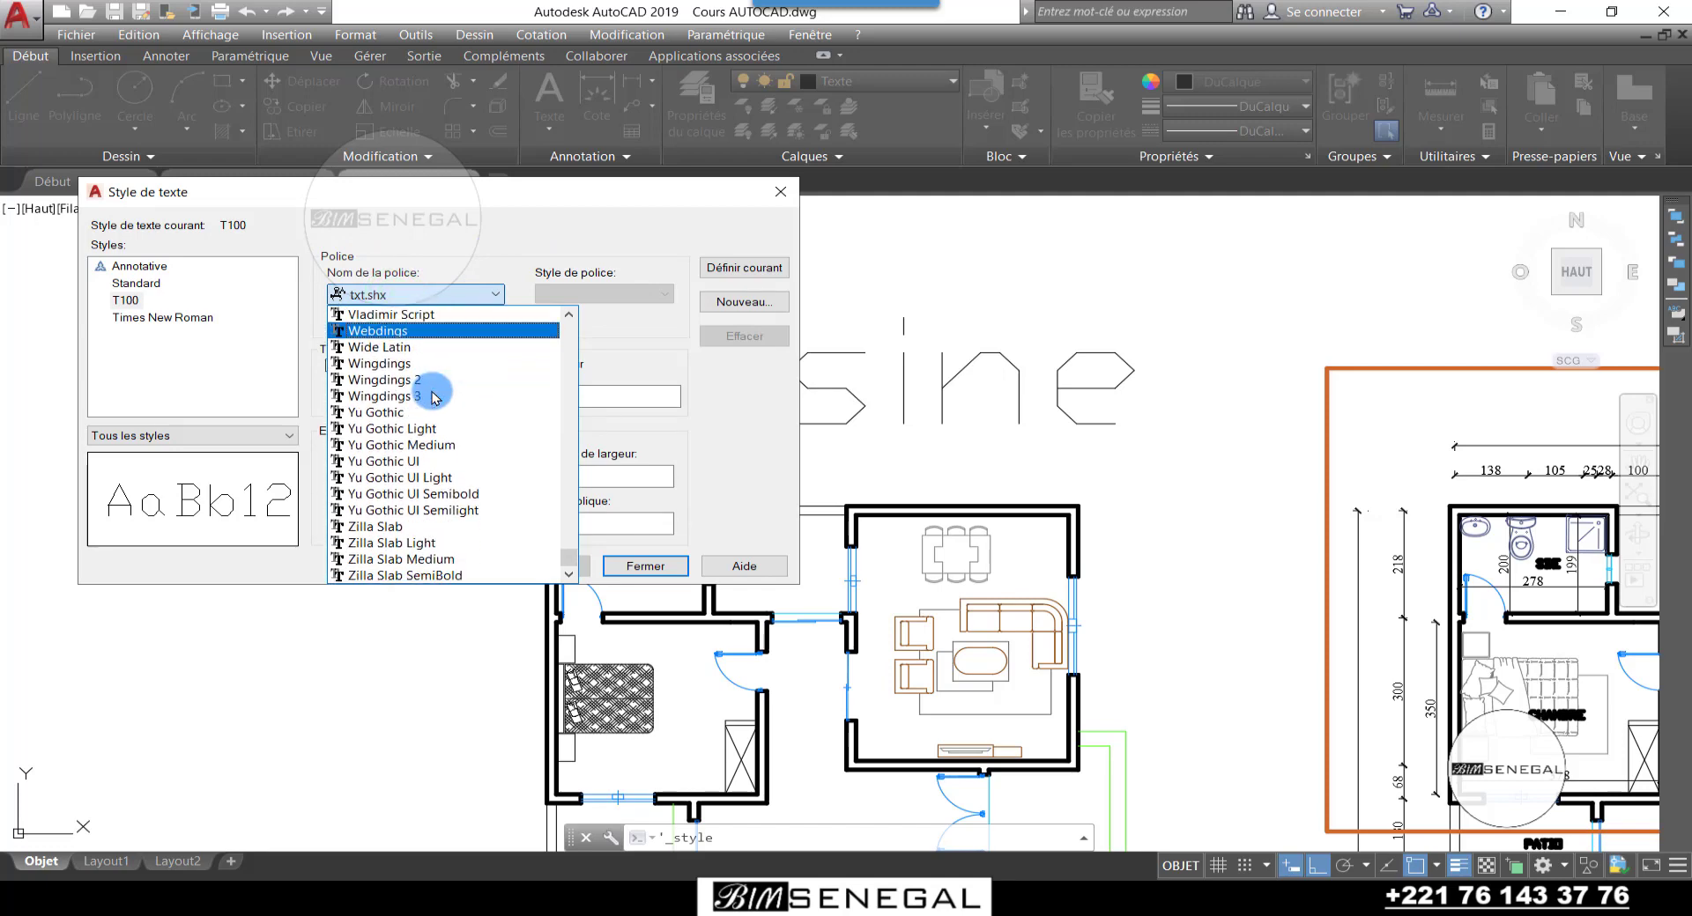
pyautogui.scroll(6, 440, 401)
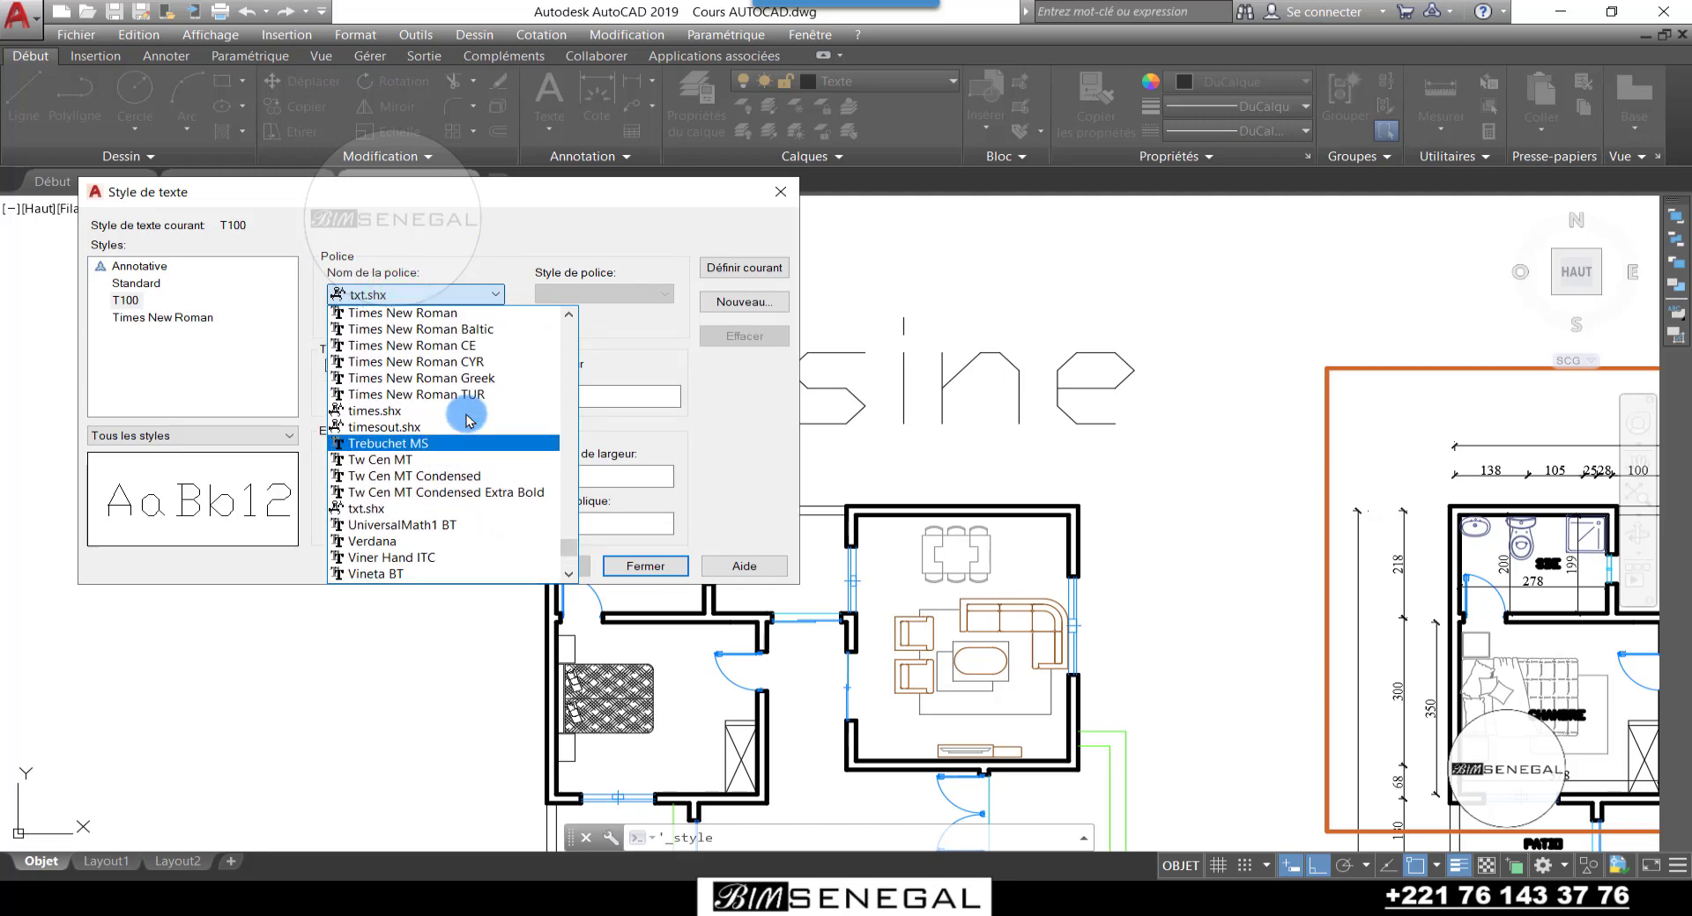
pyautogui.scroll(2, 467, 414)
pyautogui.click(431, 378)
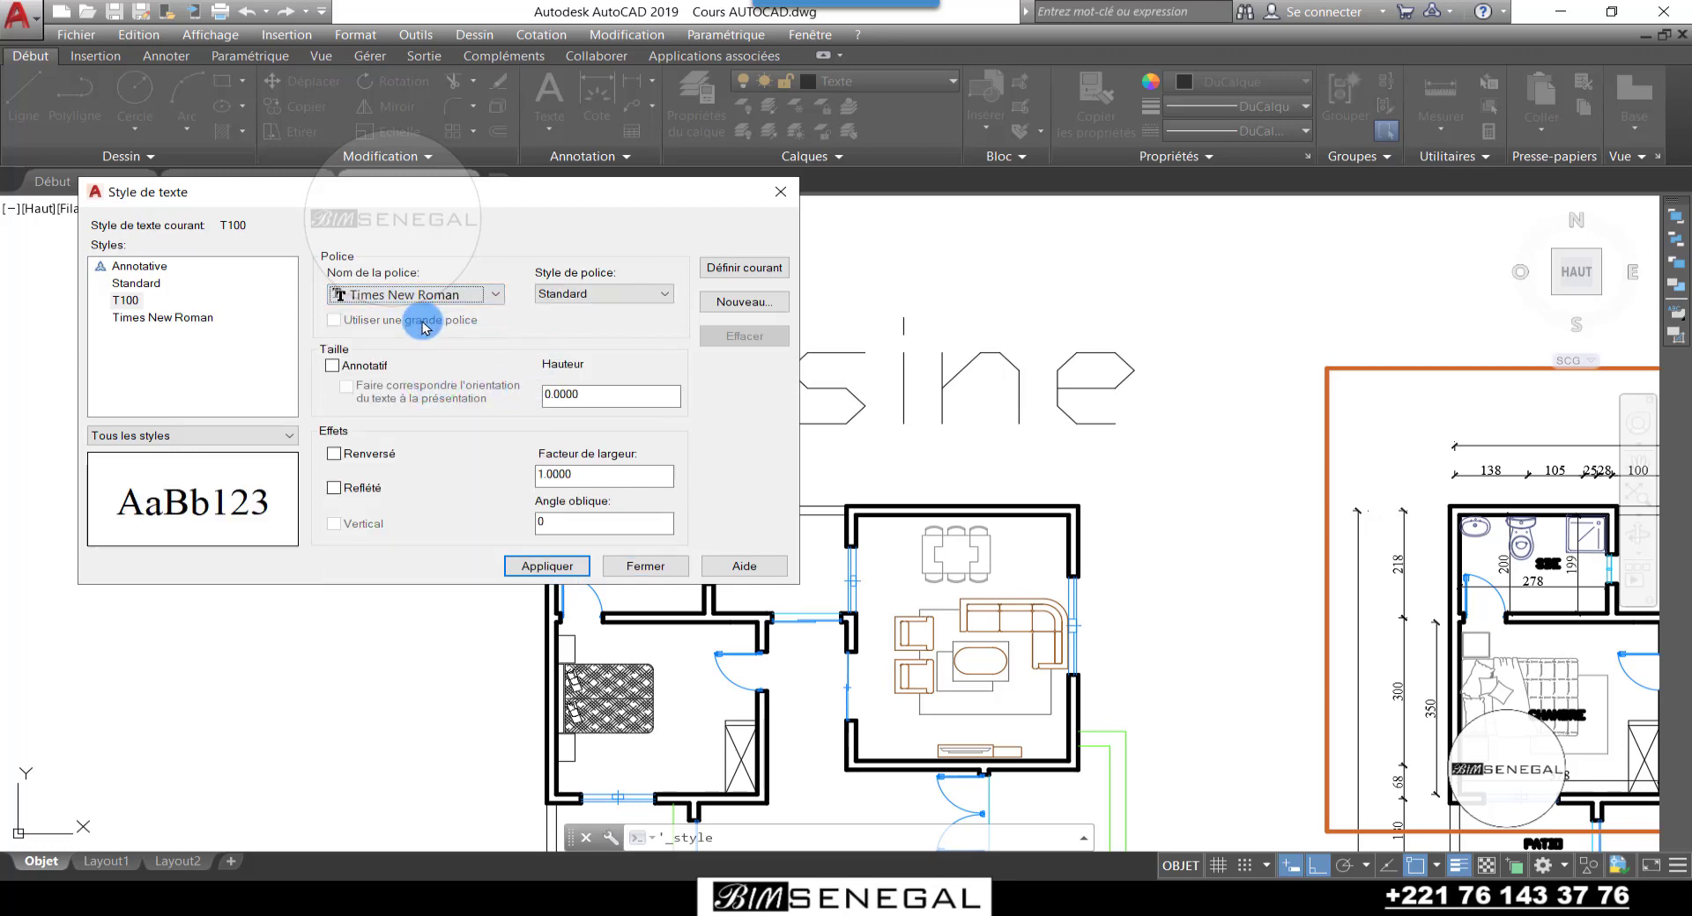
pyautogui.click(602, 300)
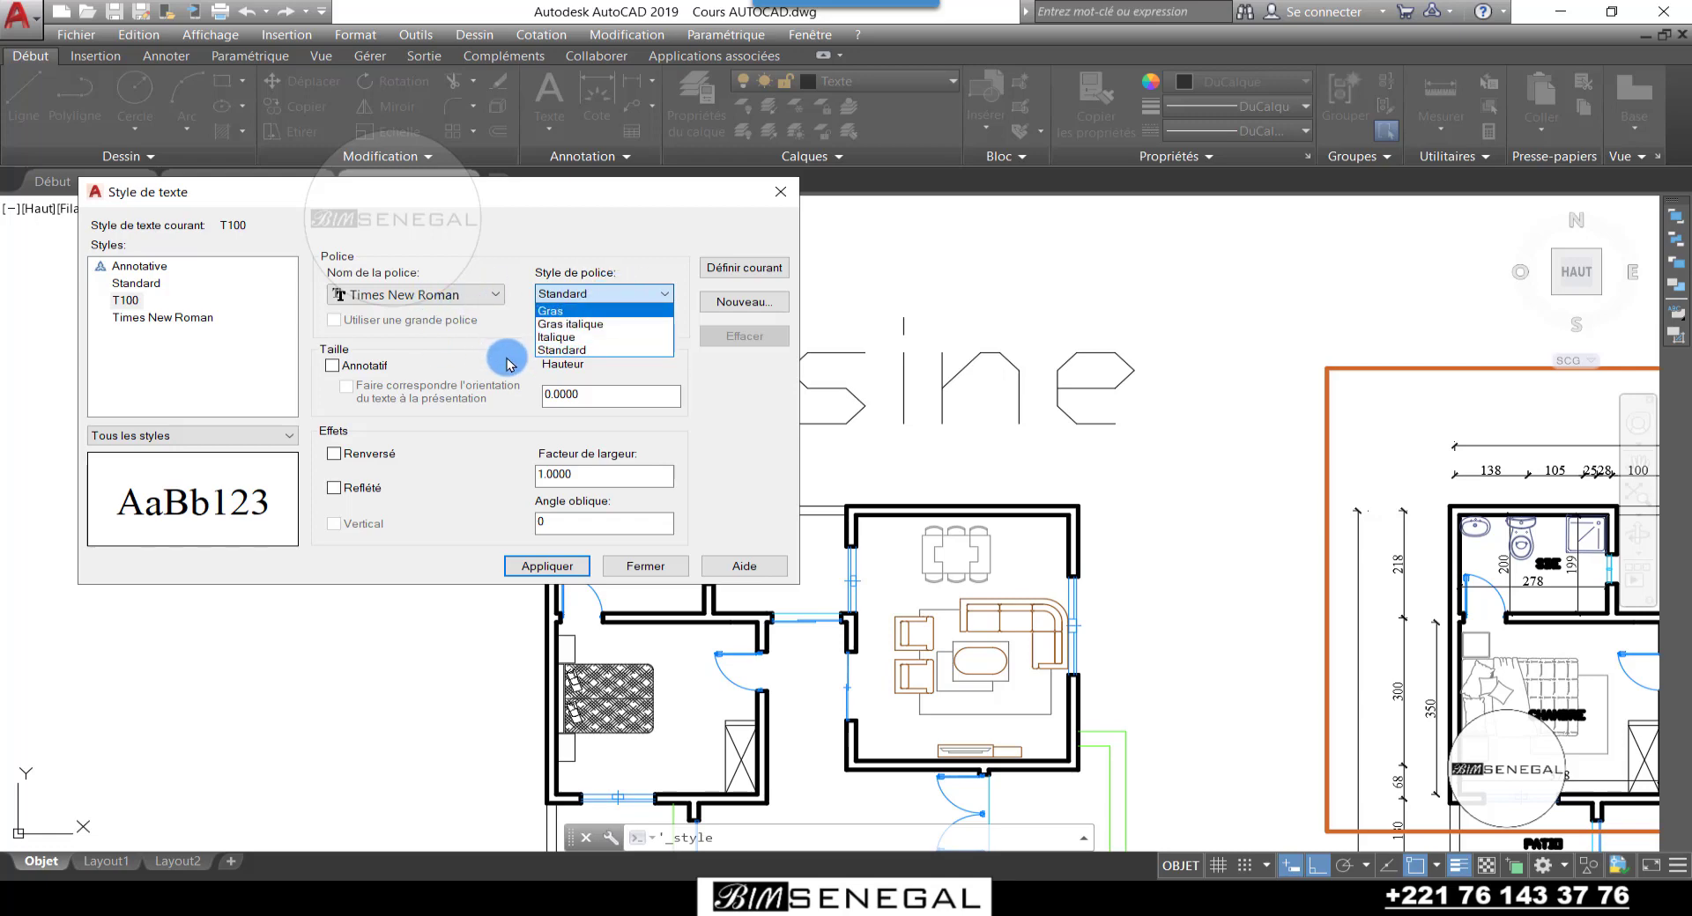
pyautogui.click(551, 337)
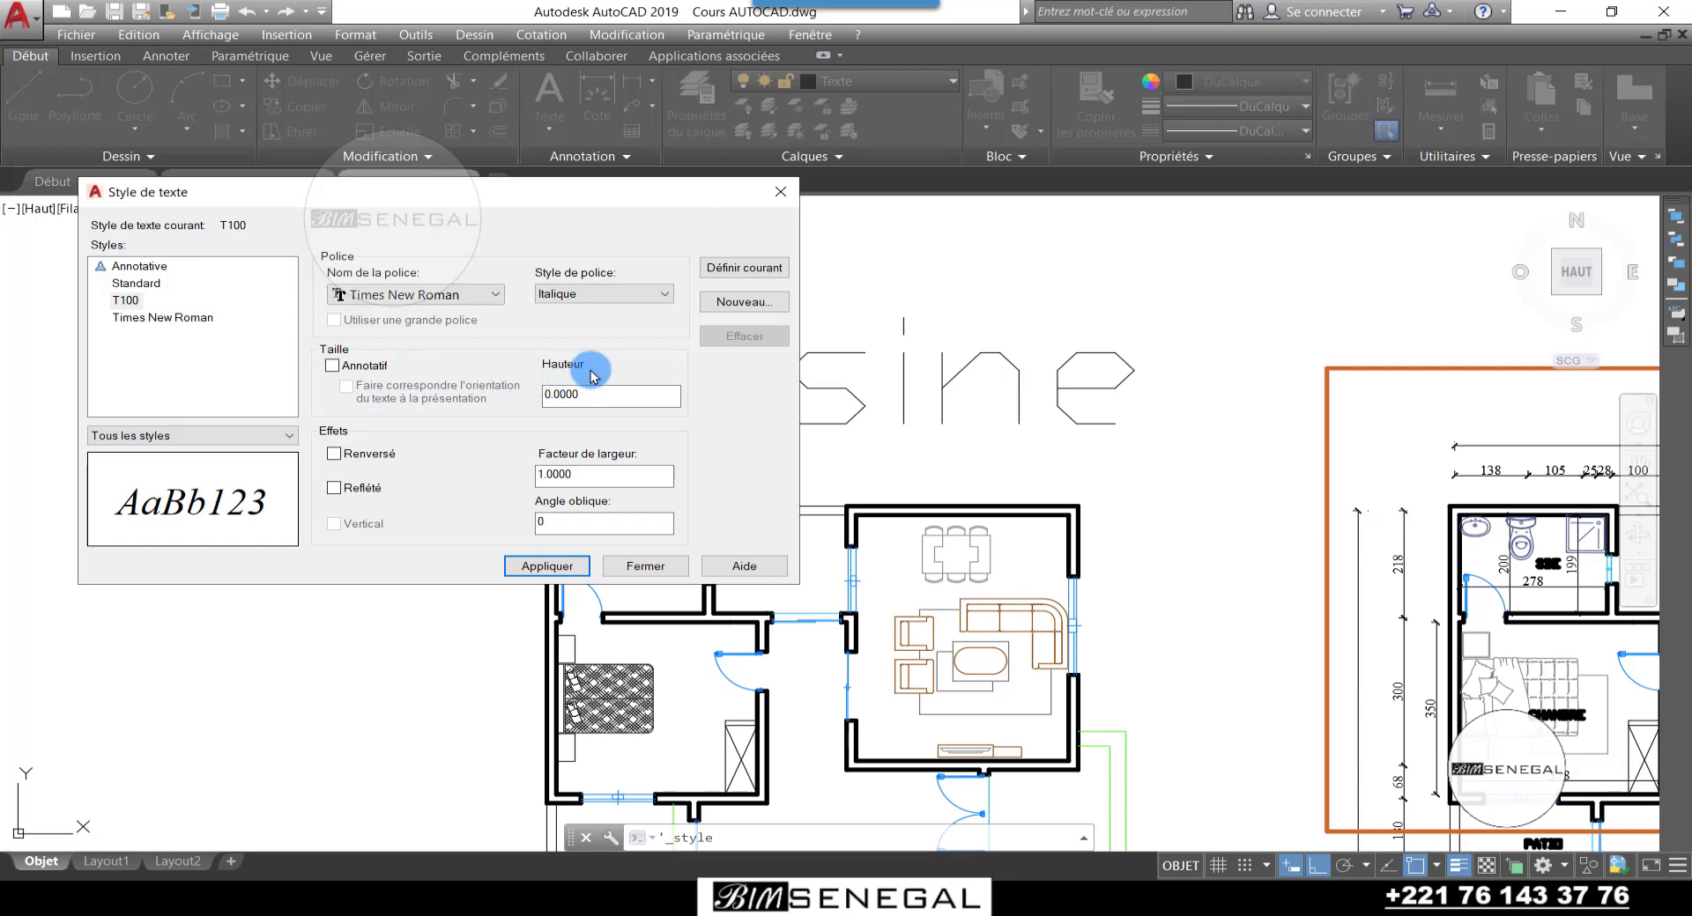
# Step: Set the T100 style's text height to 20 and save it as the current style, closing the text style settings
pyautogui.click(594, 396)
pyautogui.doubleClick(594, 397)
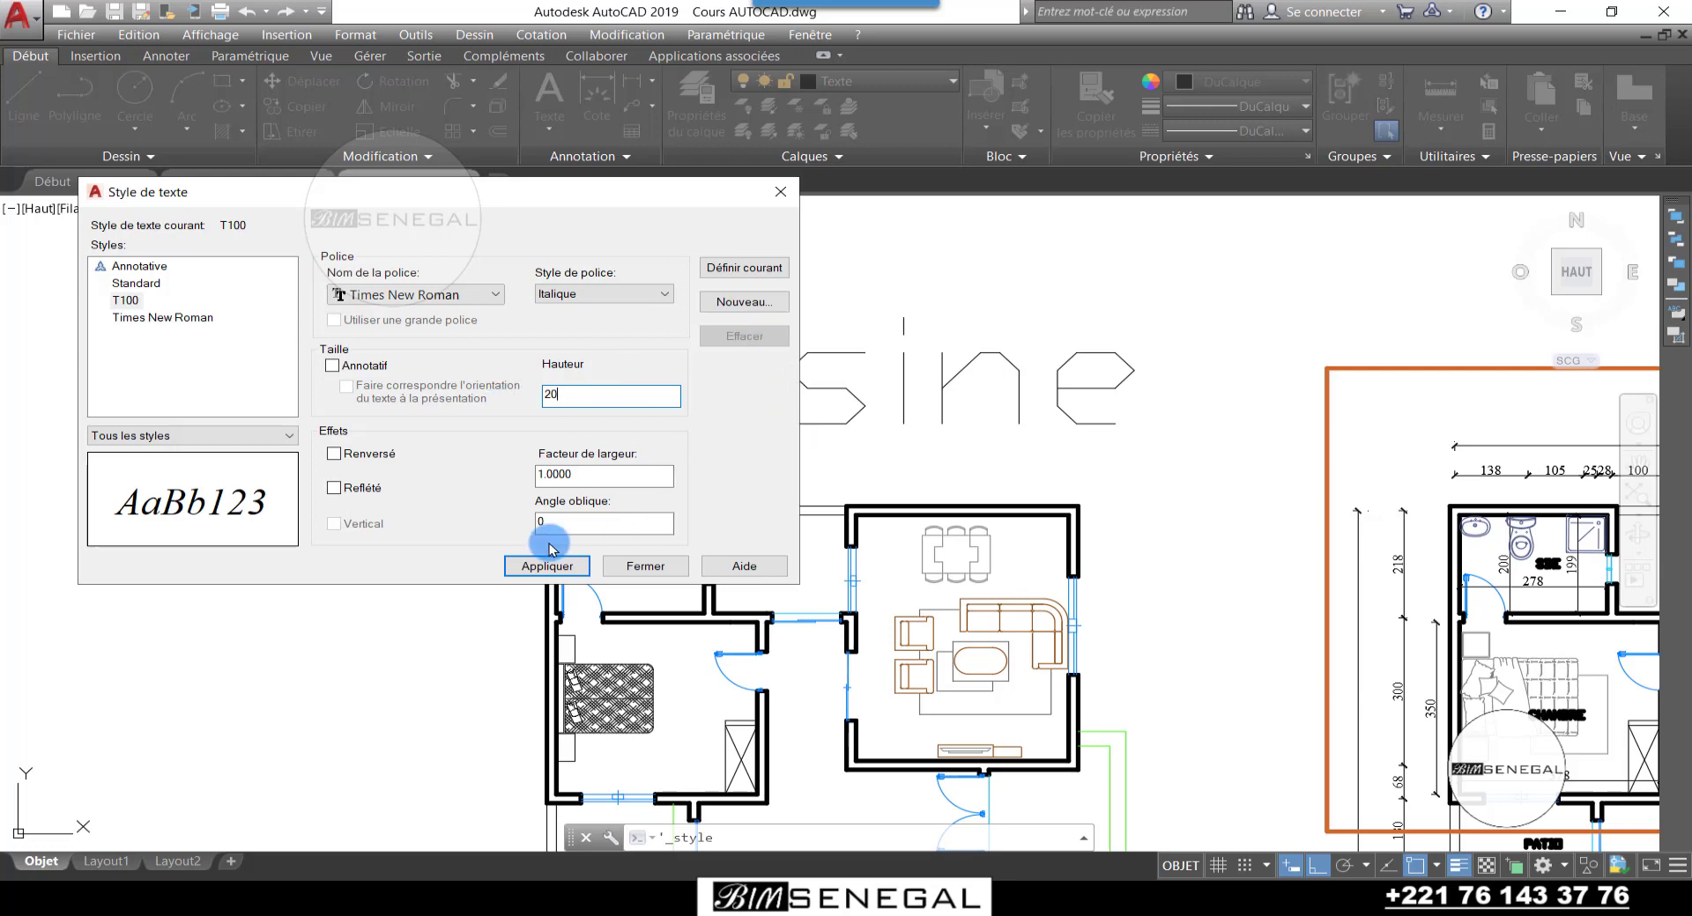
pyautogui.click(745, 270)
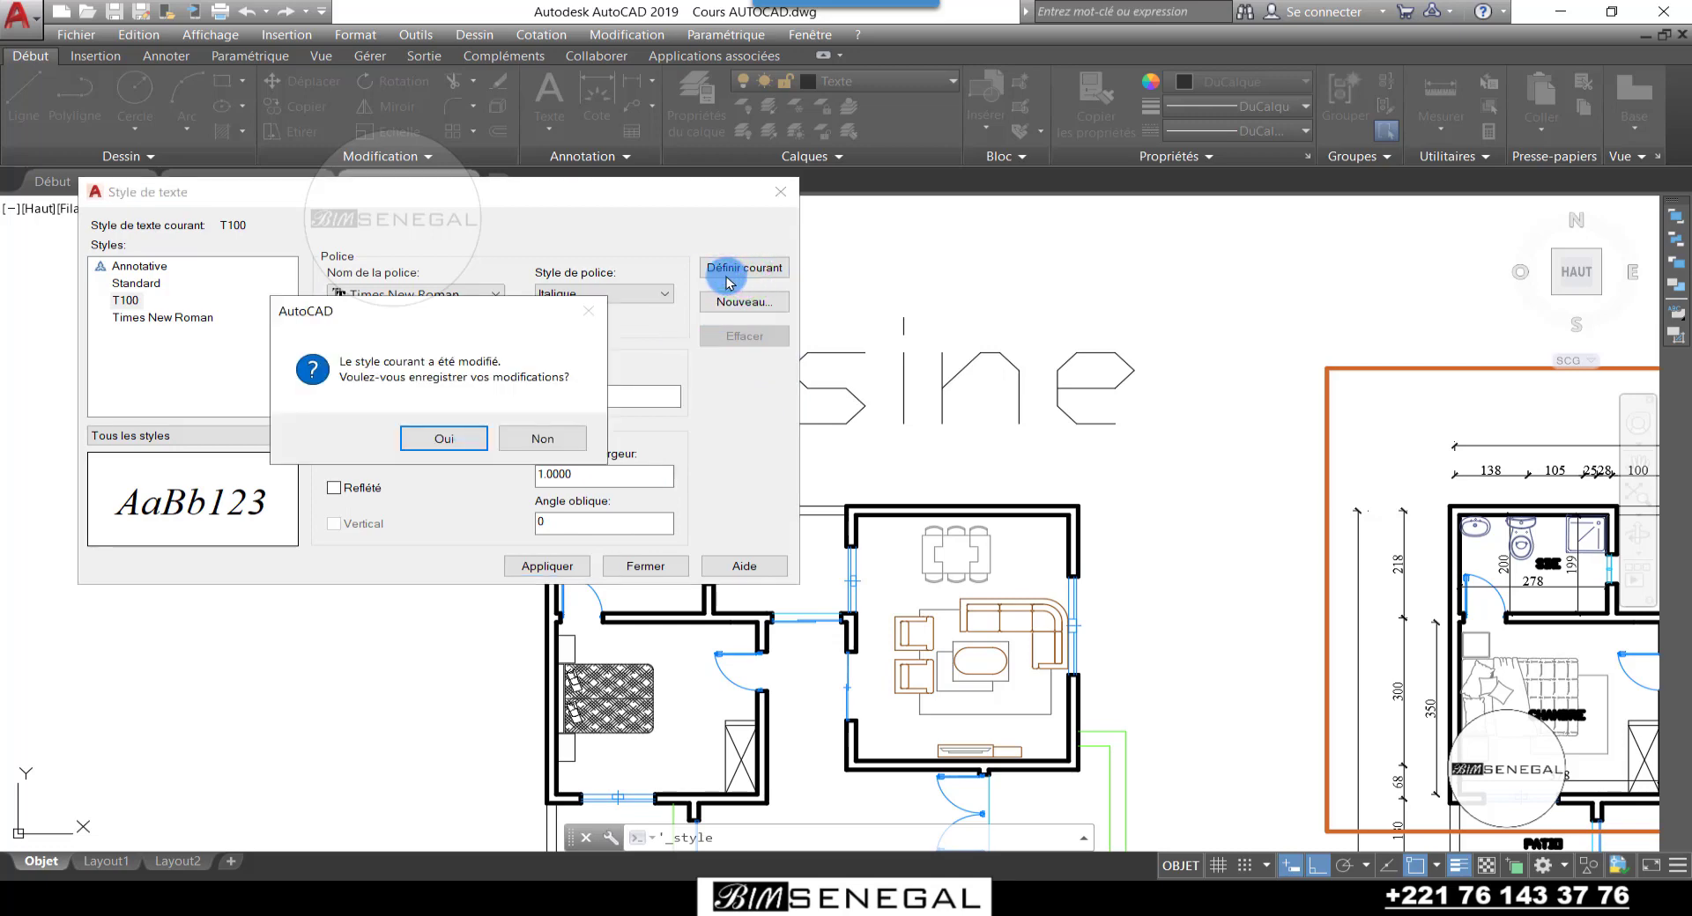
pyautogui.click(444, 439)
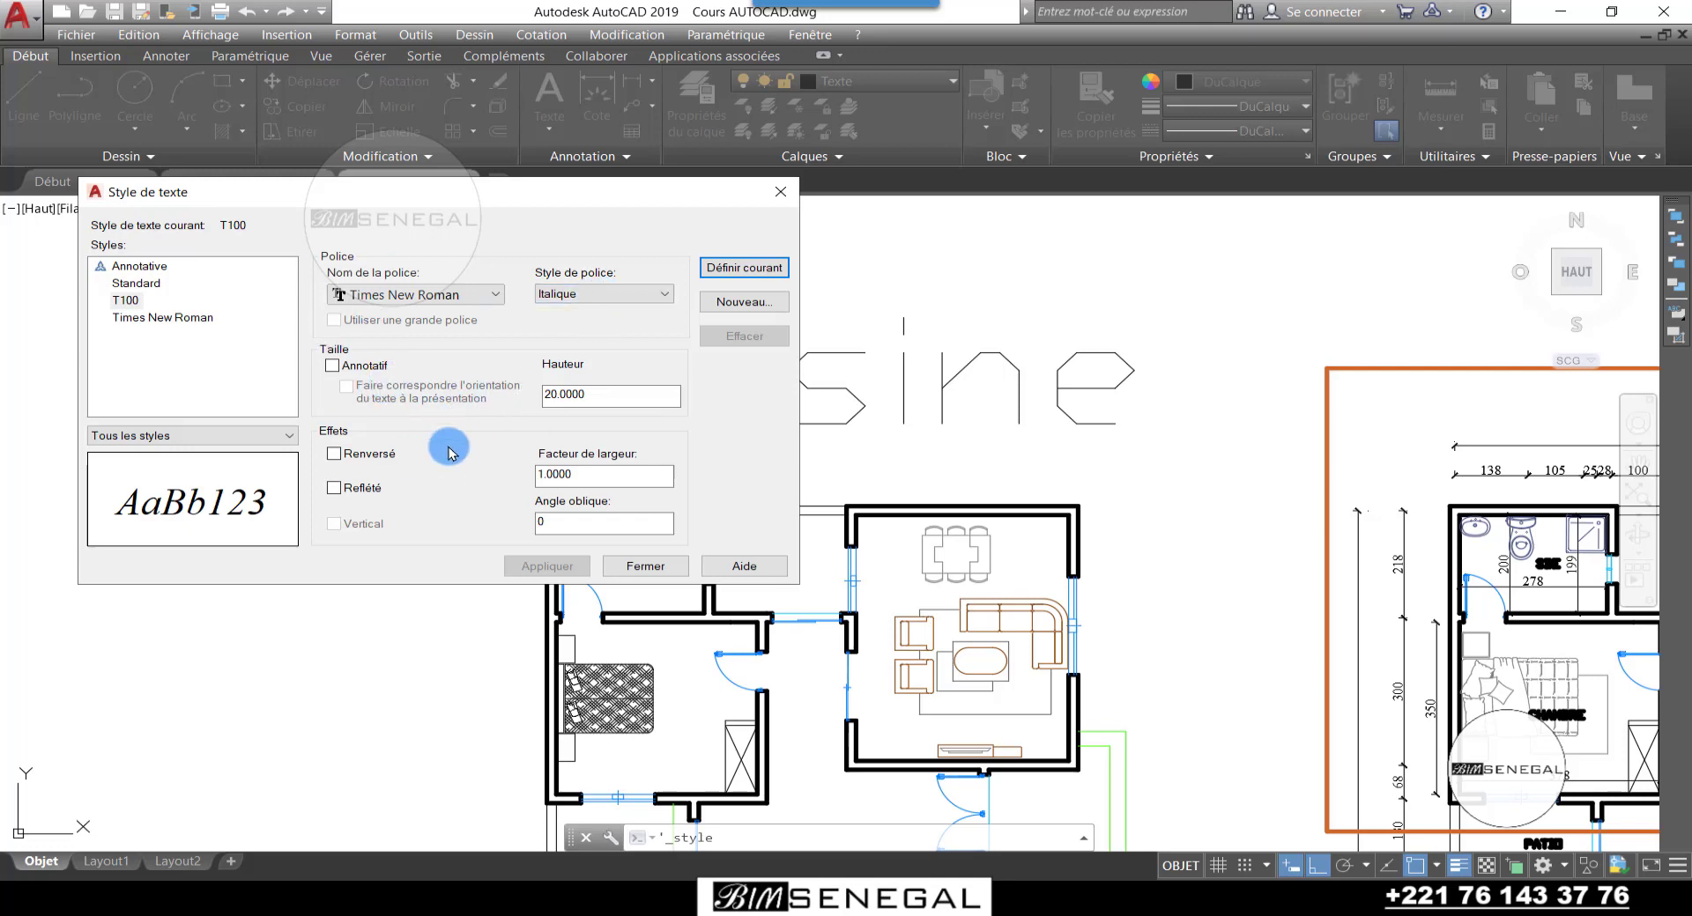
pyautogui.click(128, 302)
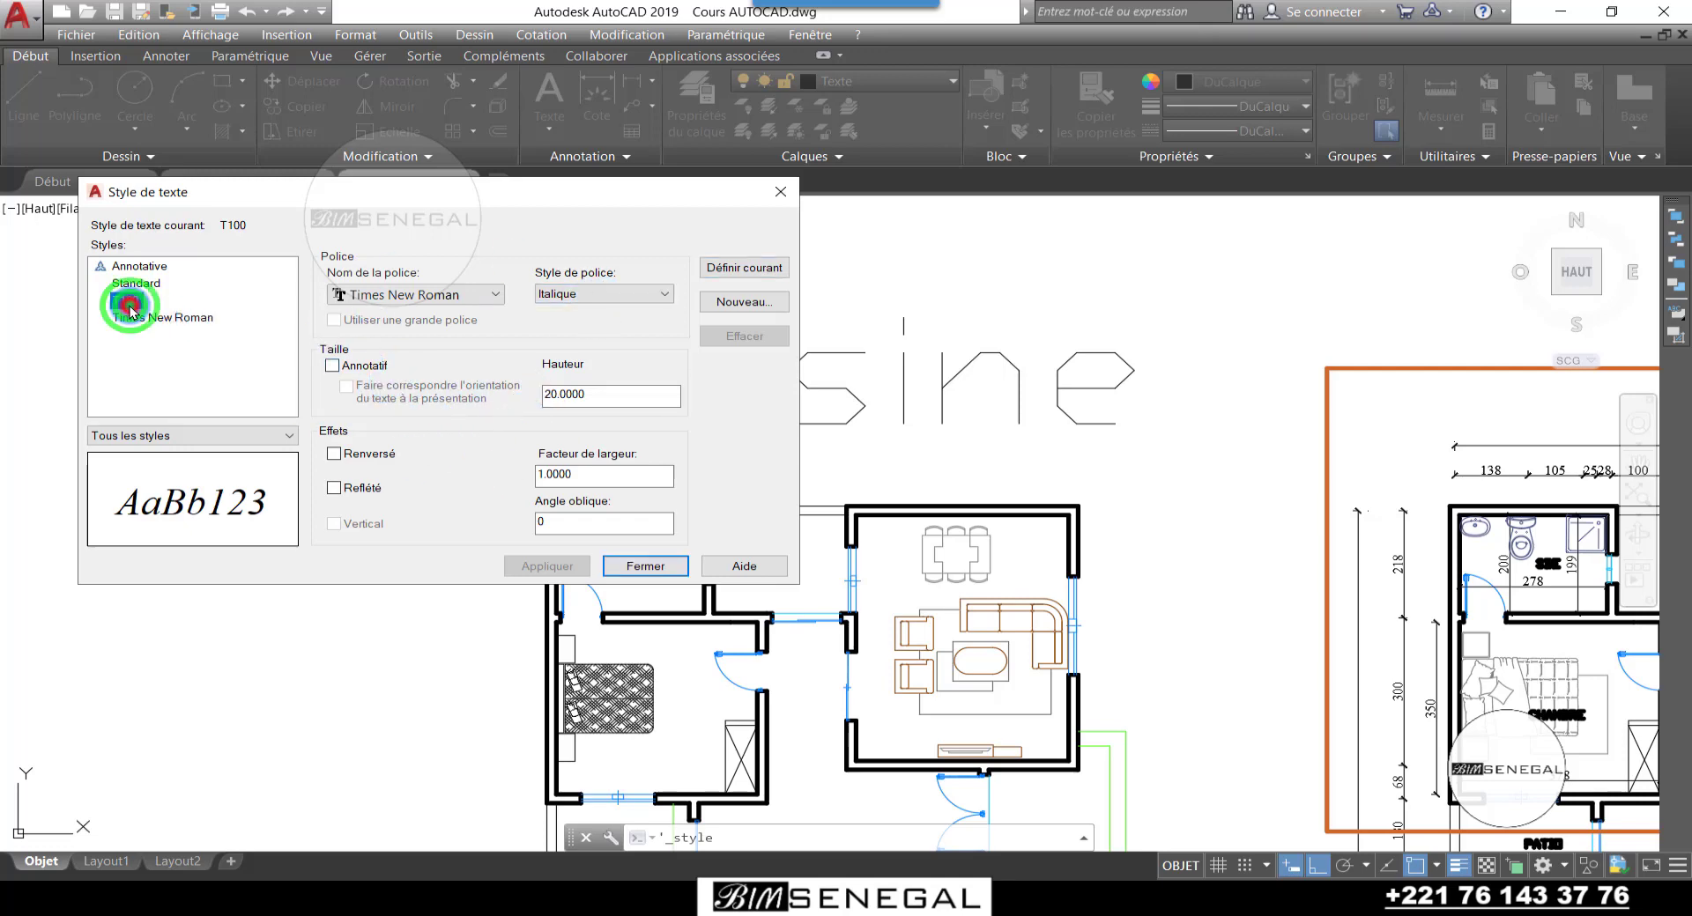
pyautogui.click(645, 567)
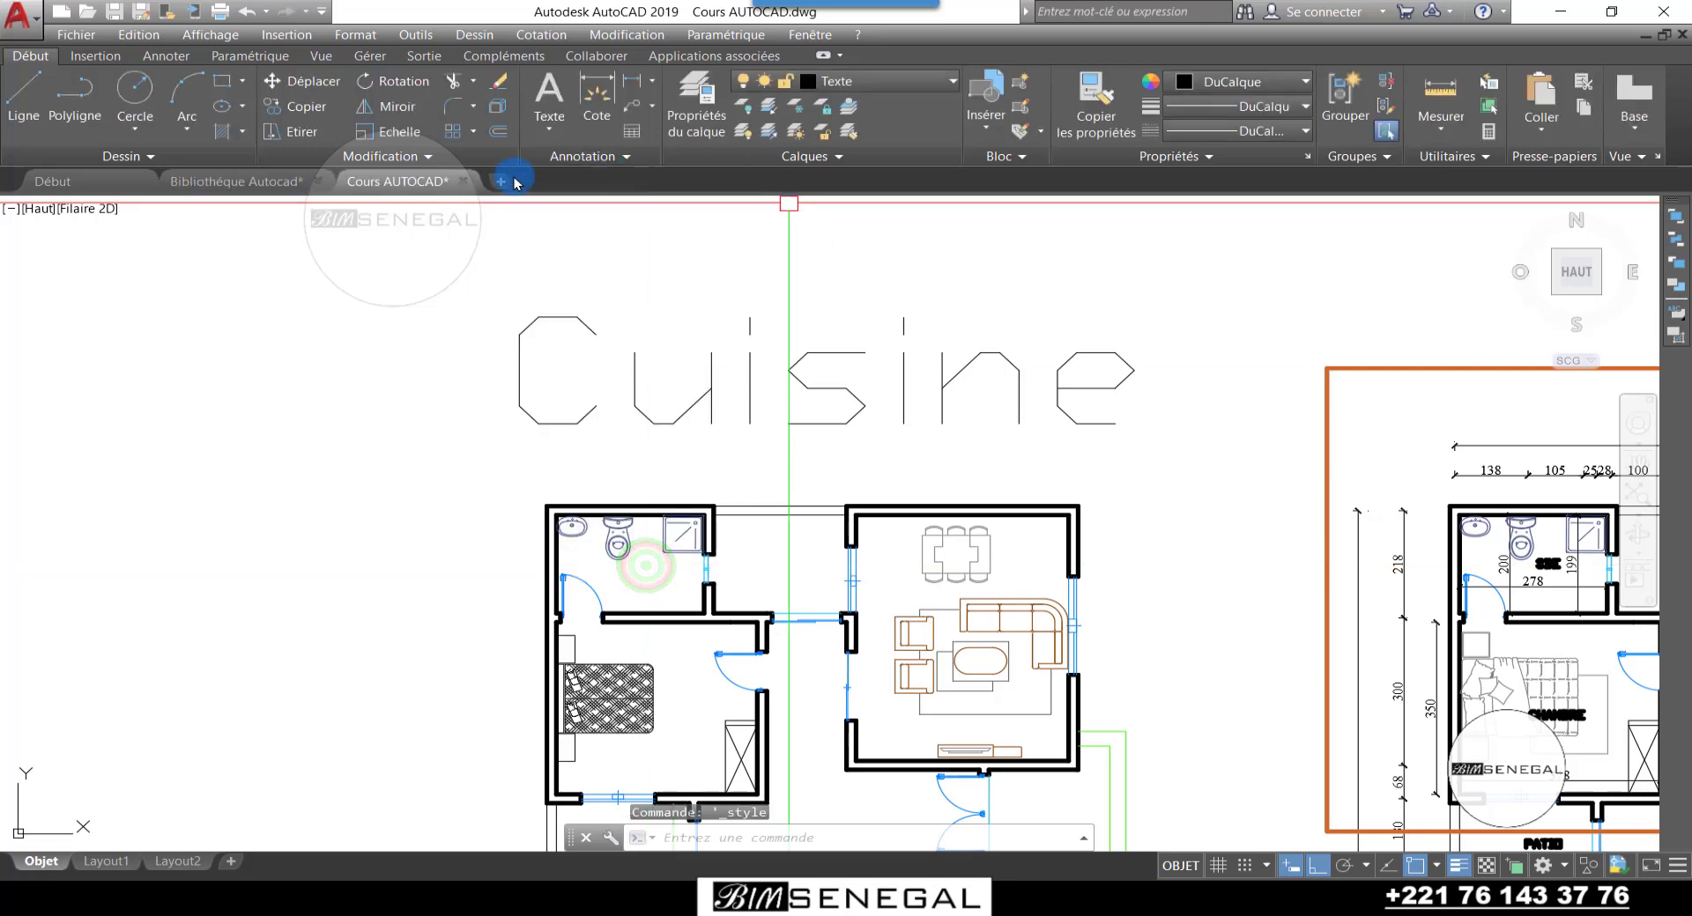
pyautogui.click(643, 154)
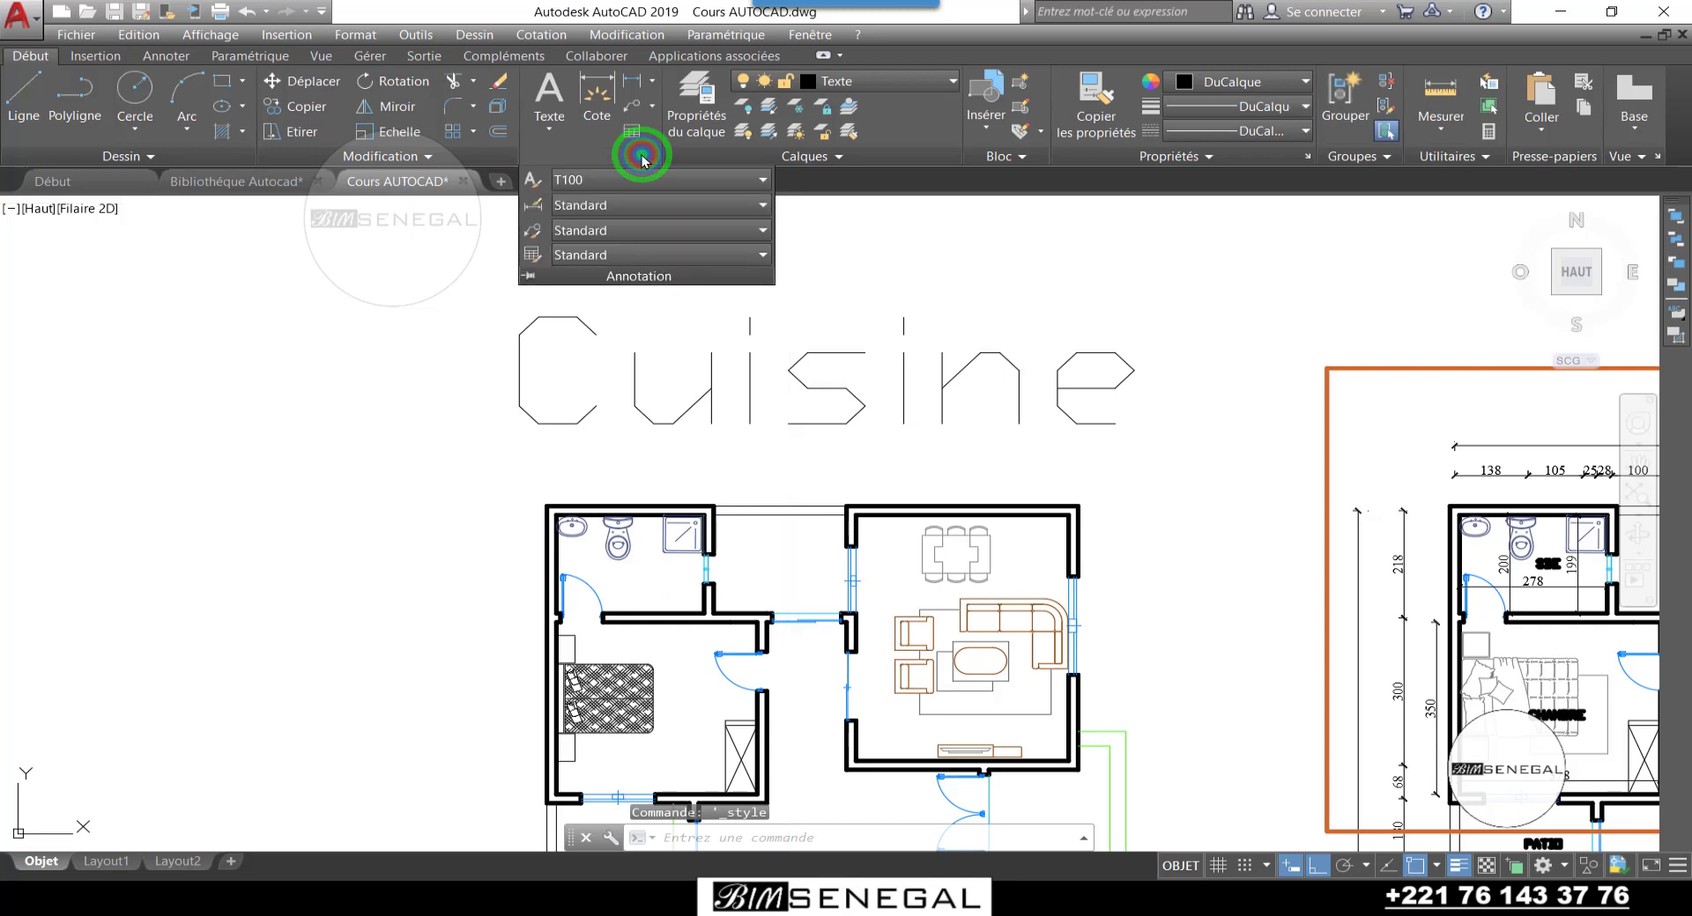
pyautogui.click(586, 183)
pyautogui.click(413, 298)
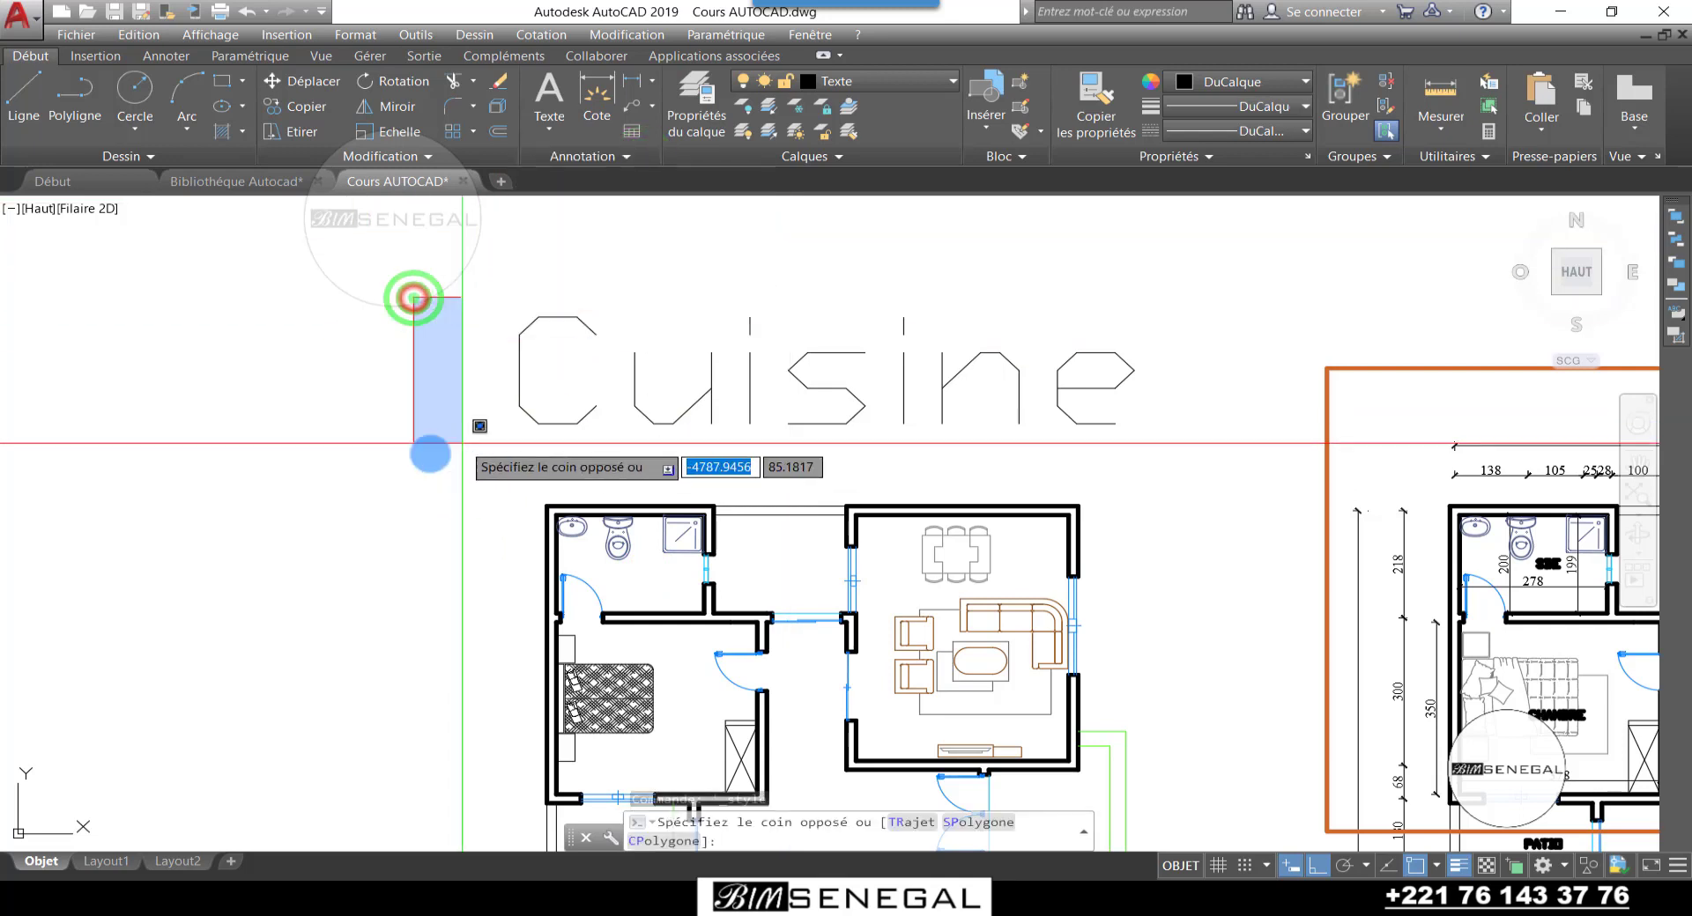
pyautogui.click(293, 422)
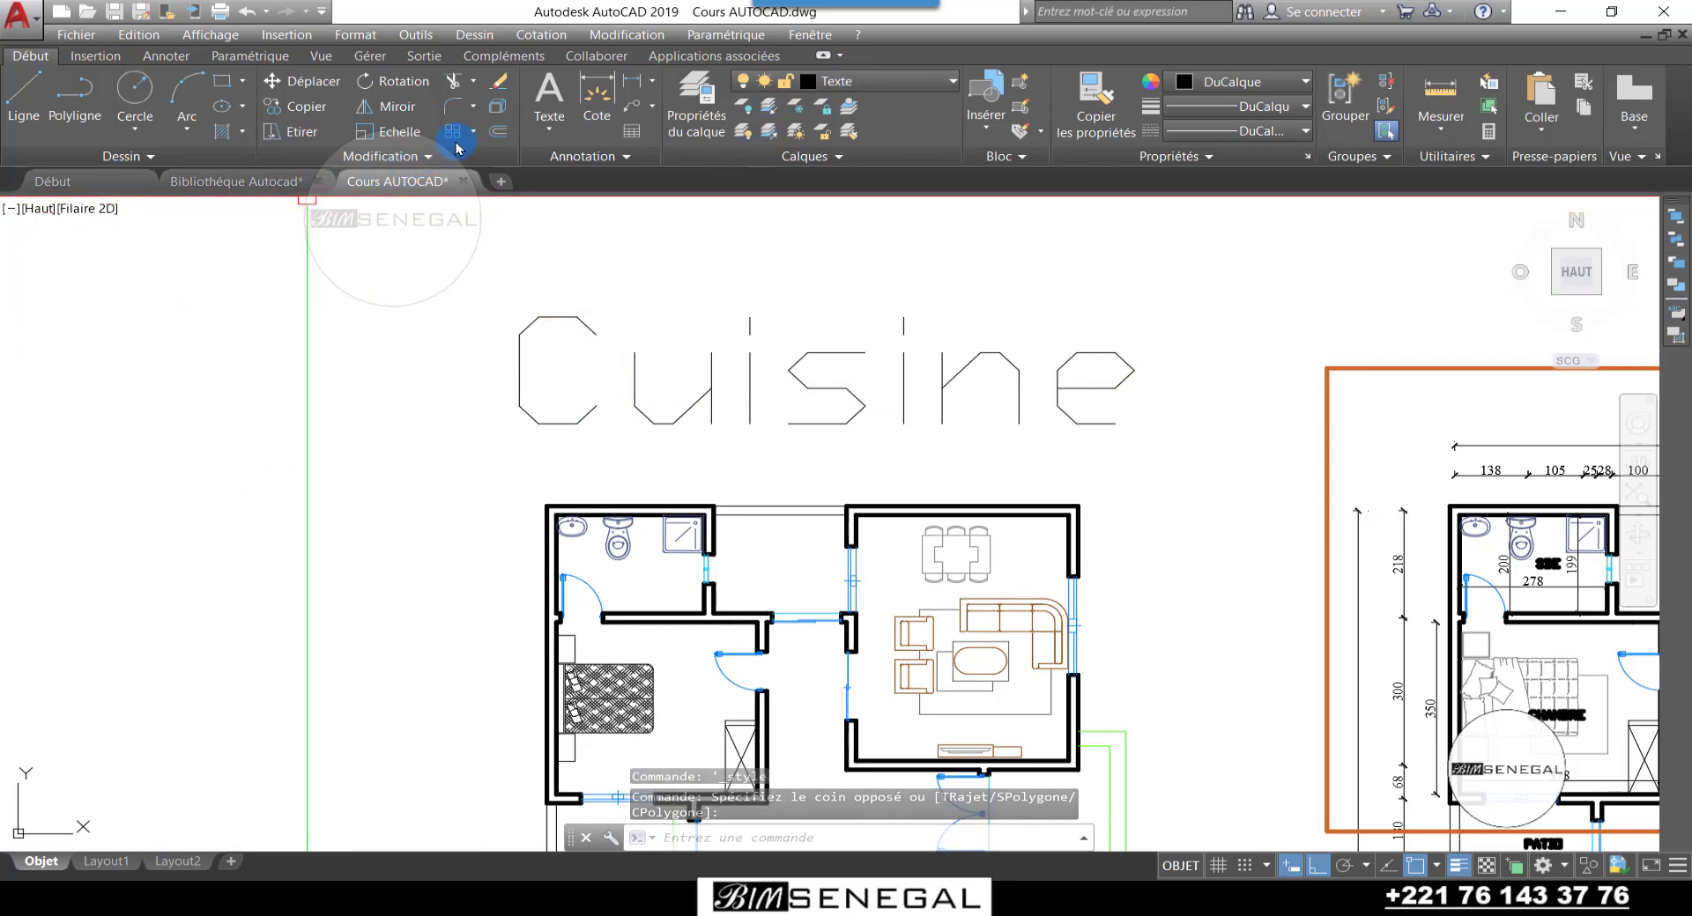
# Step: Place the multiline text "Cuisine" inside the kitchen, beside its door, using the T100 style
pyautogui.click(533, 86)
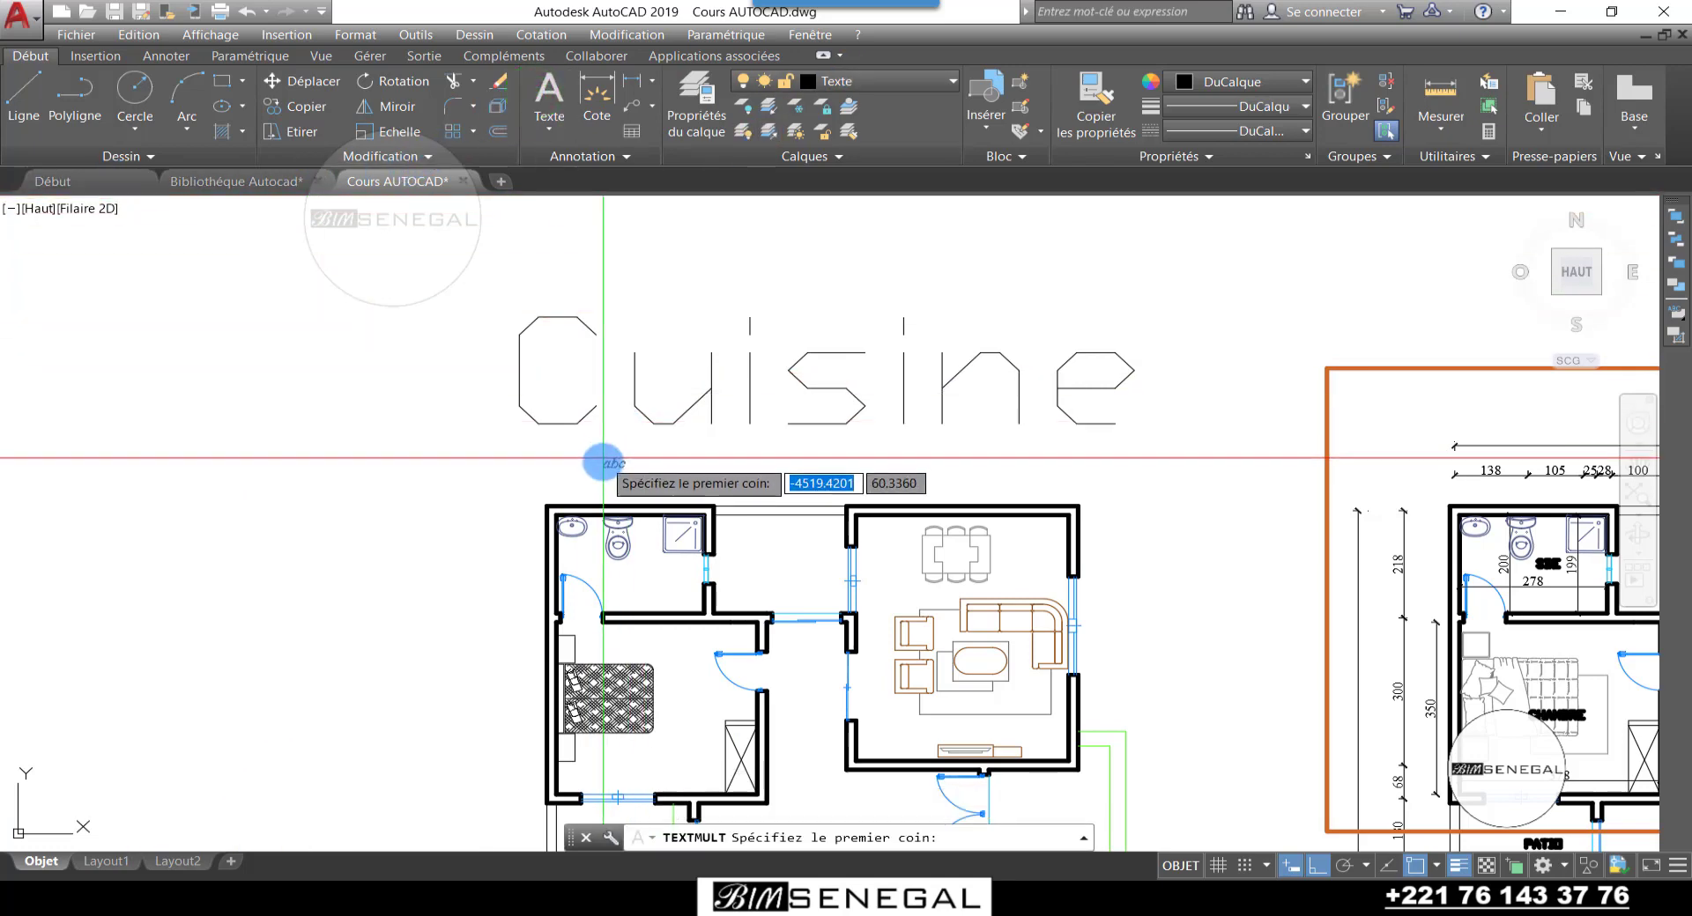
pyautogui.scroll(-4, 628, 493)
pyautogui.scroll(6, 784, 690)
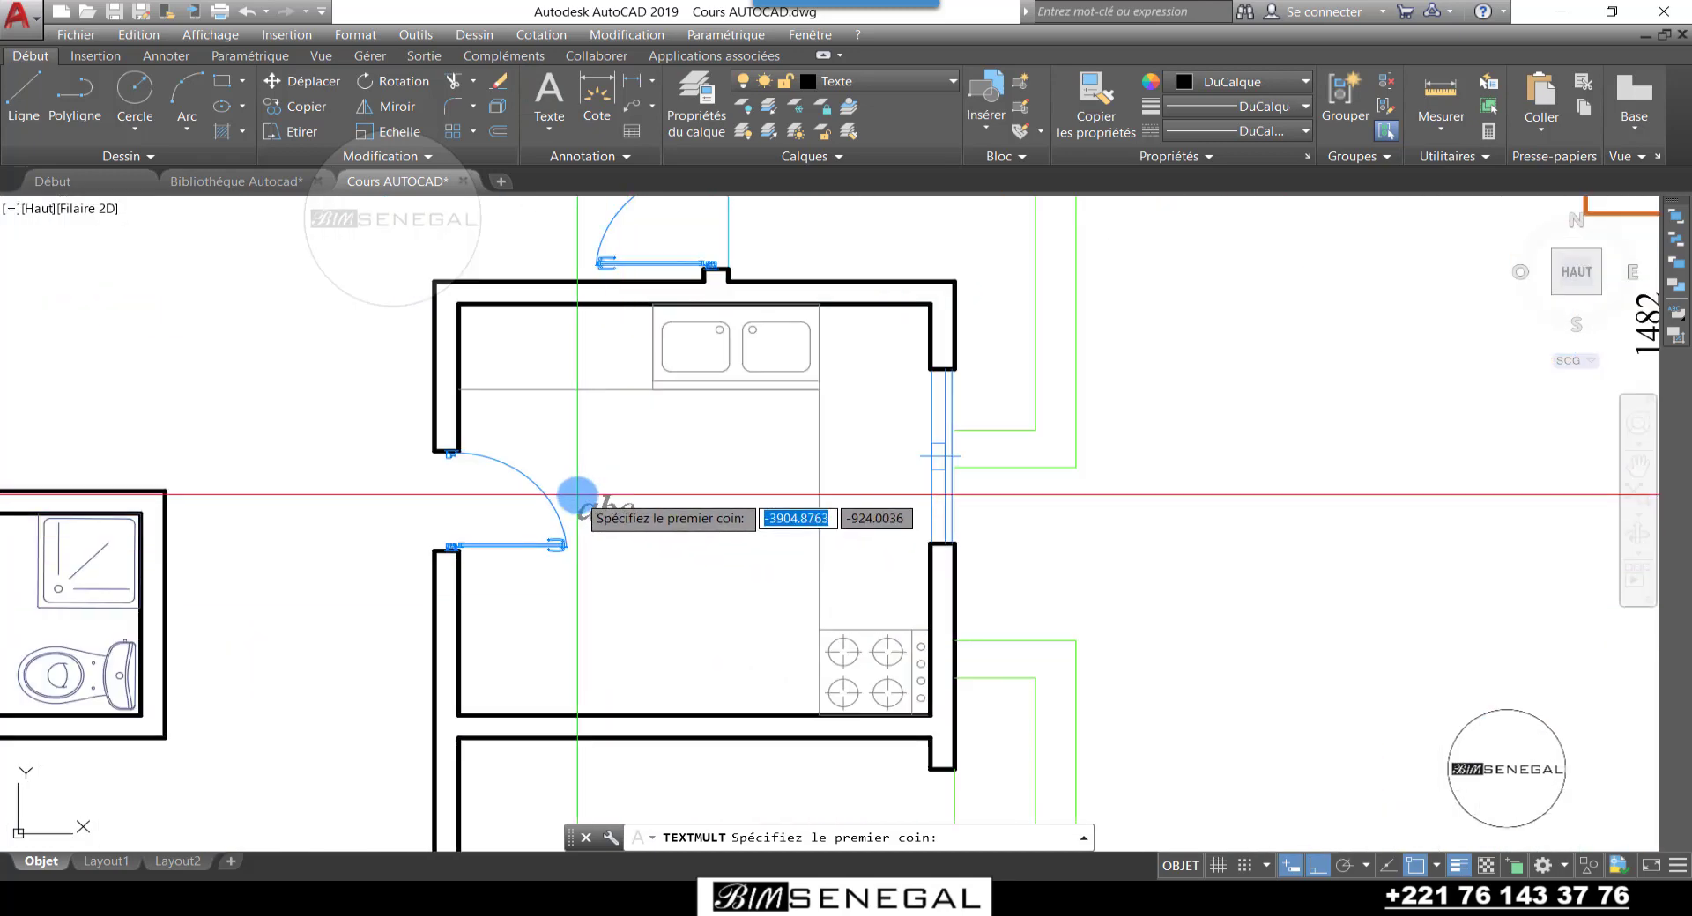
pyautogui.click(579, 496)
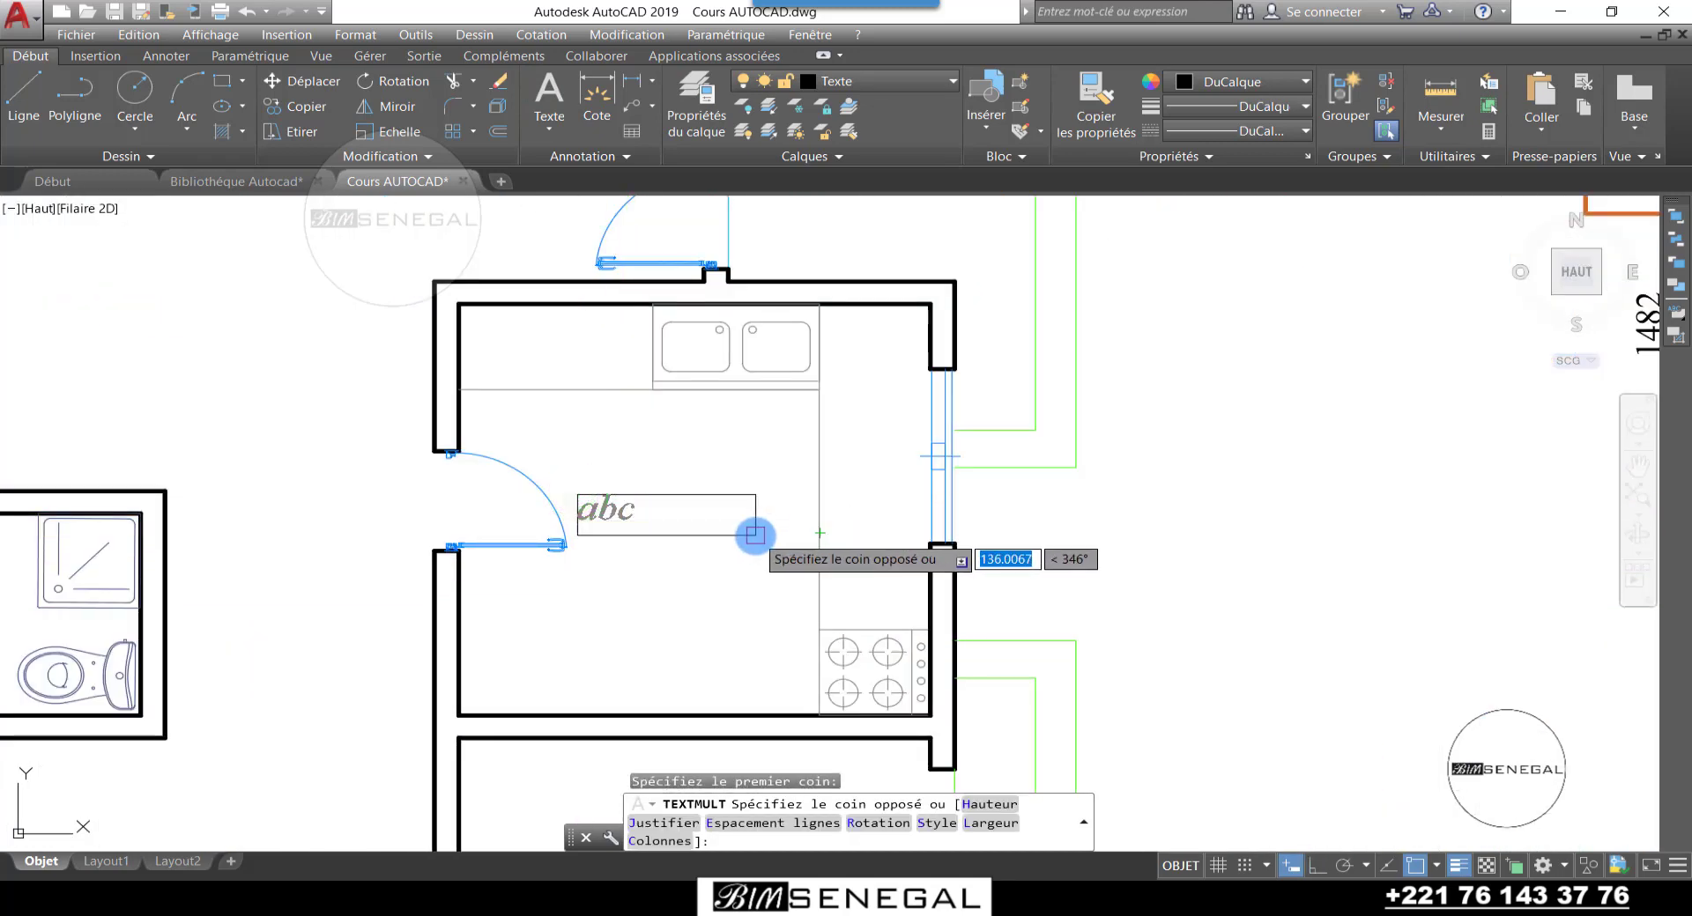
pyautogui.click(756, 534)
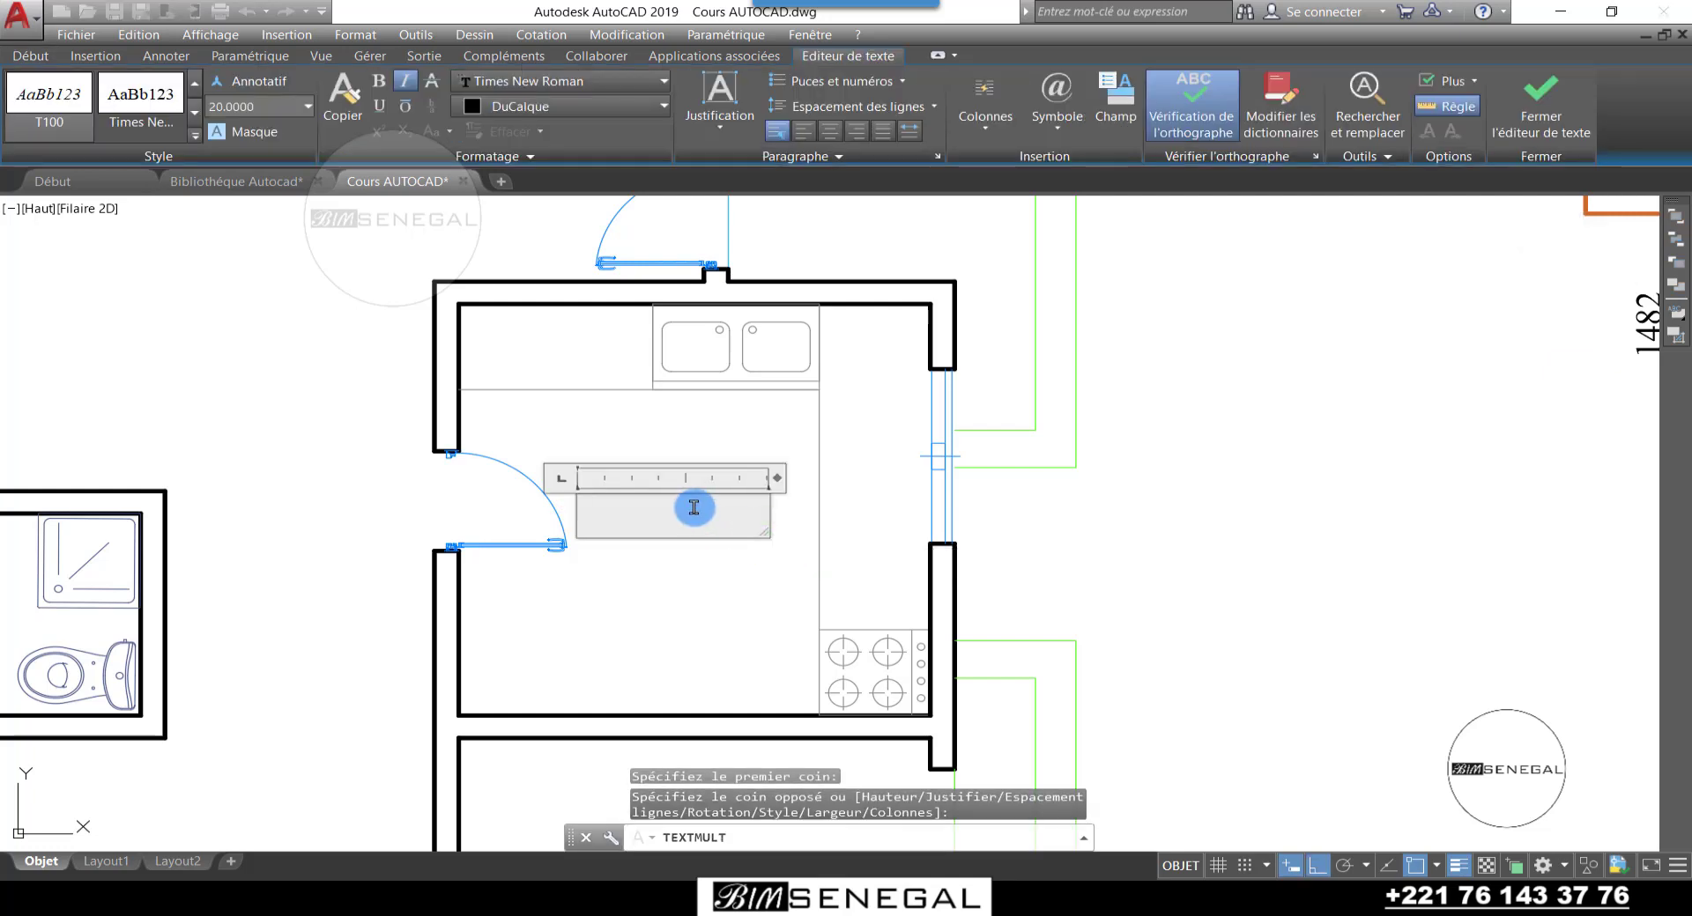
pyautogui.write('Cui')
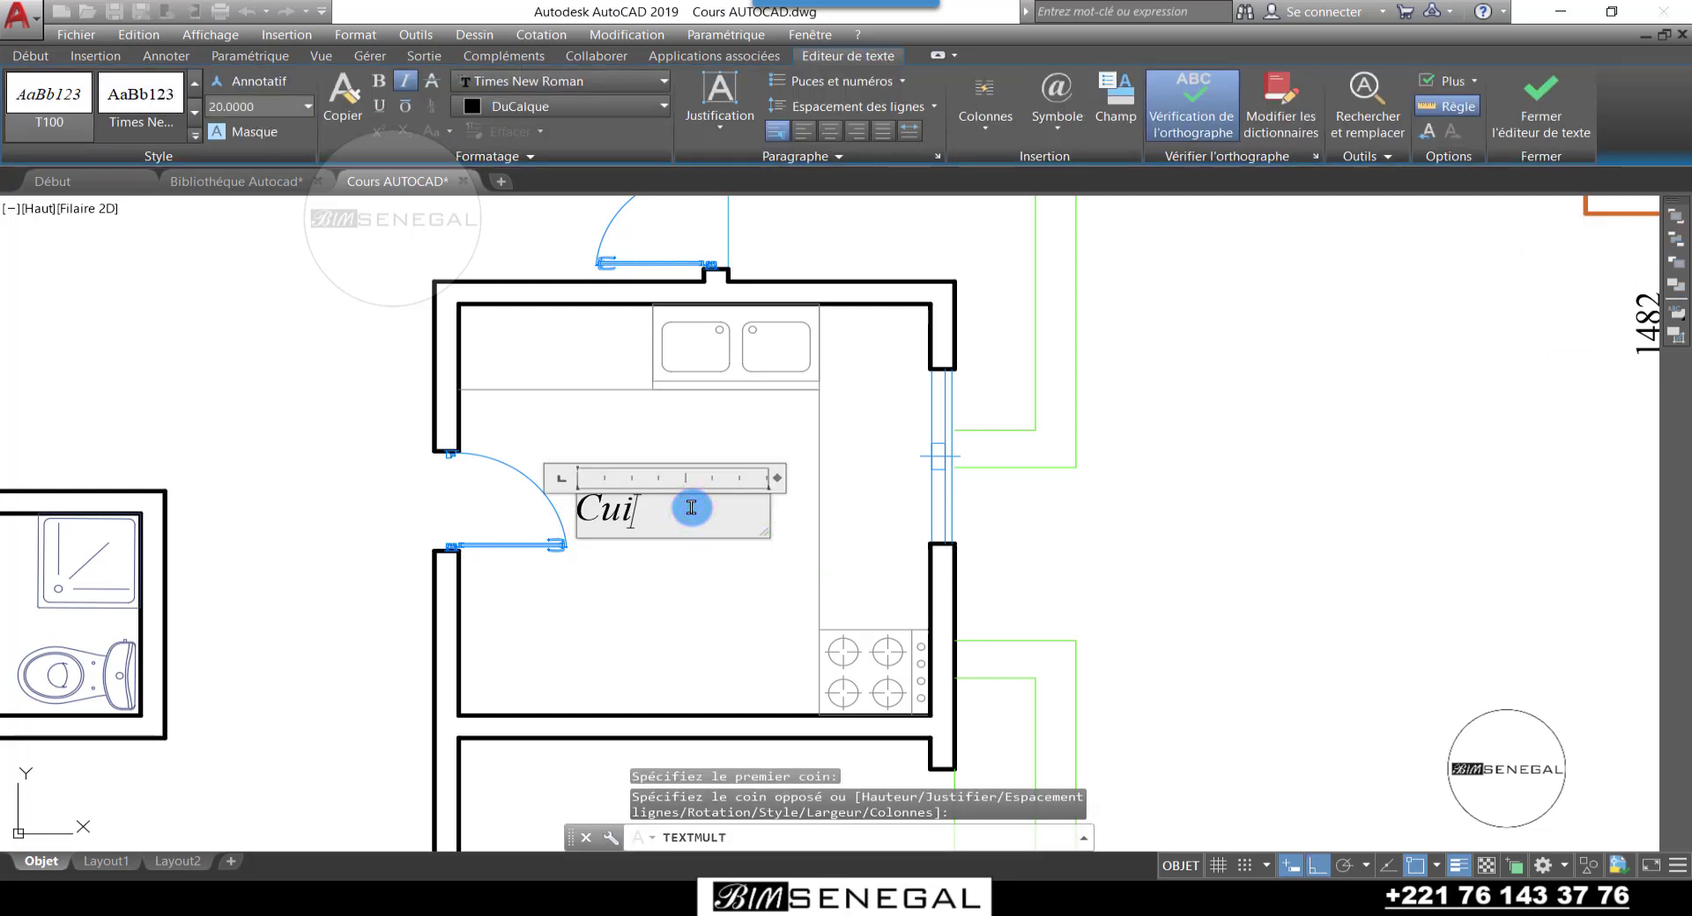
pyautogui.write('sine')
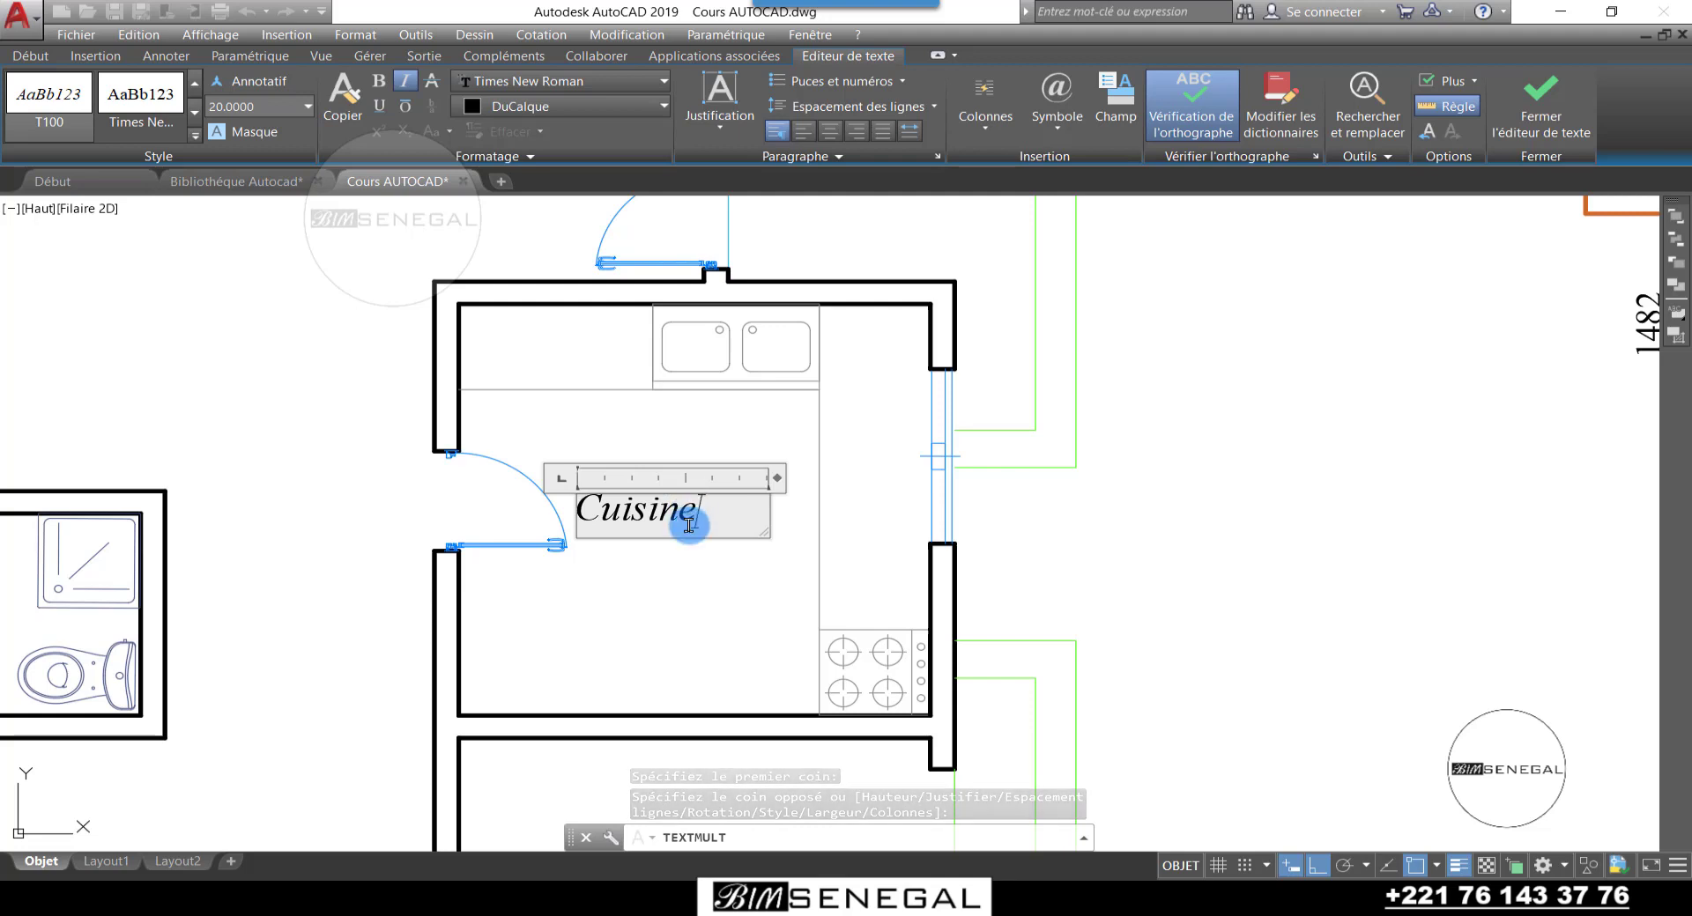
pyautogui.click(680, 616)
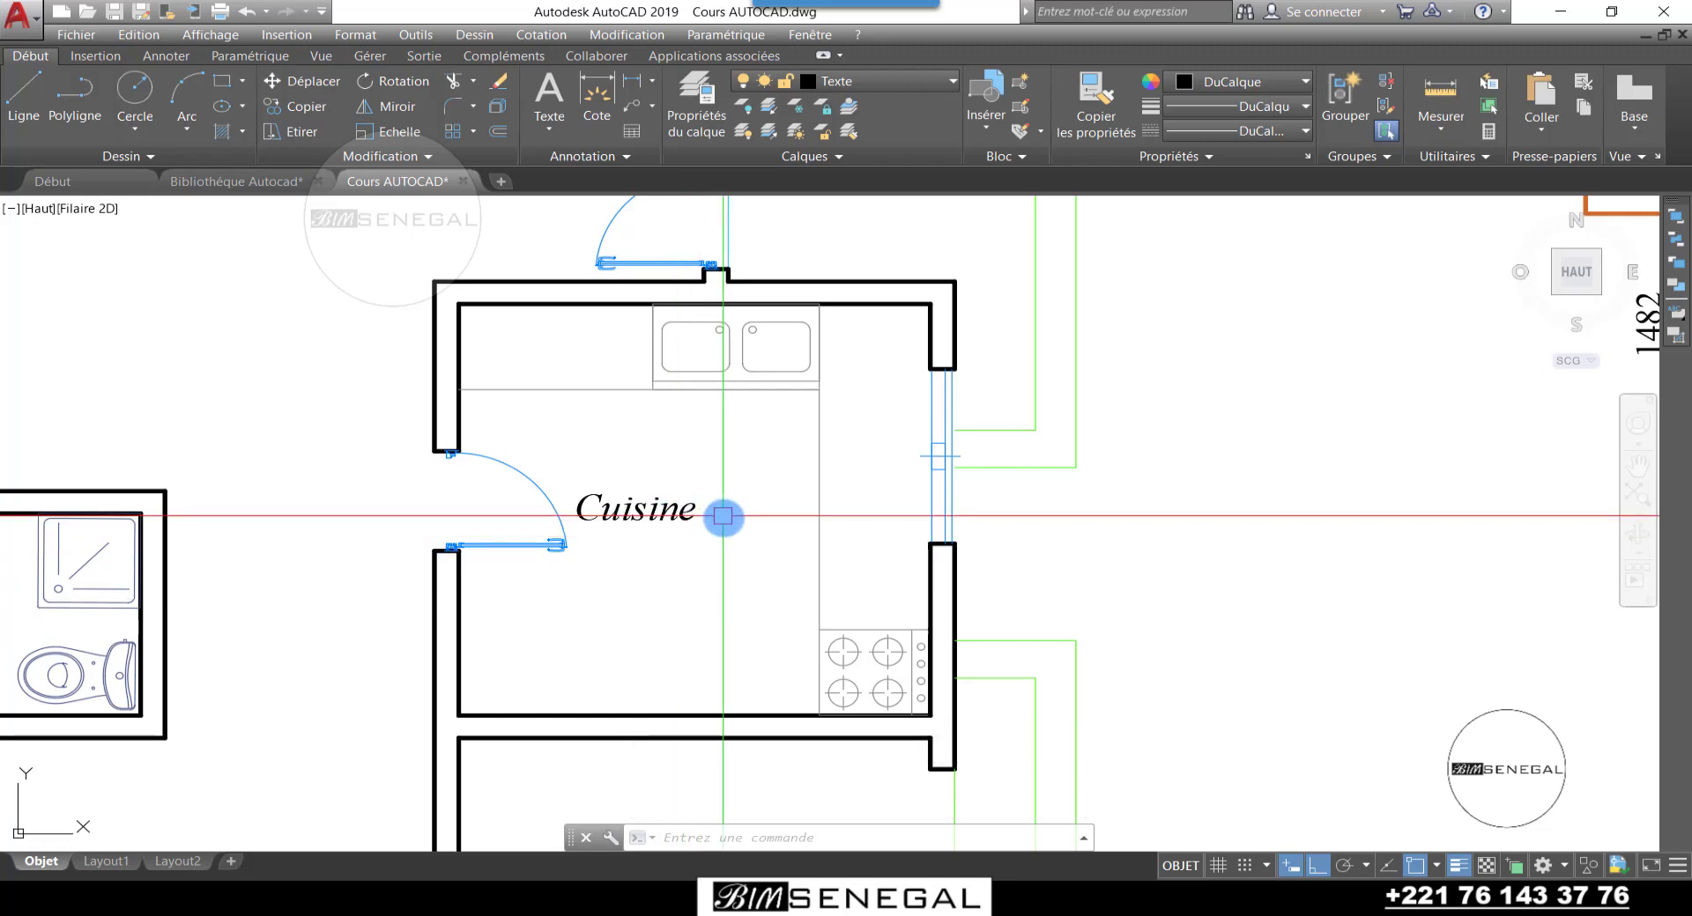
# Step: Set the T100 text style's height to 25, apply it and close the text style settings
pyautogui.scroll(-2, 723, 517)
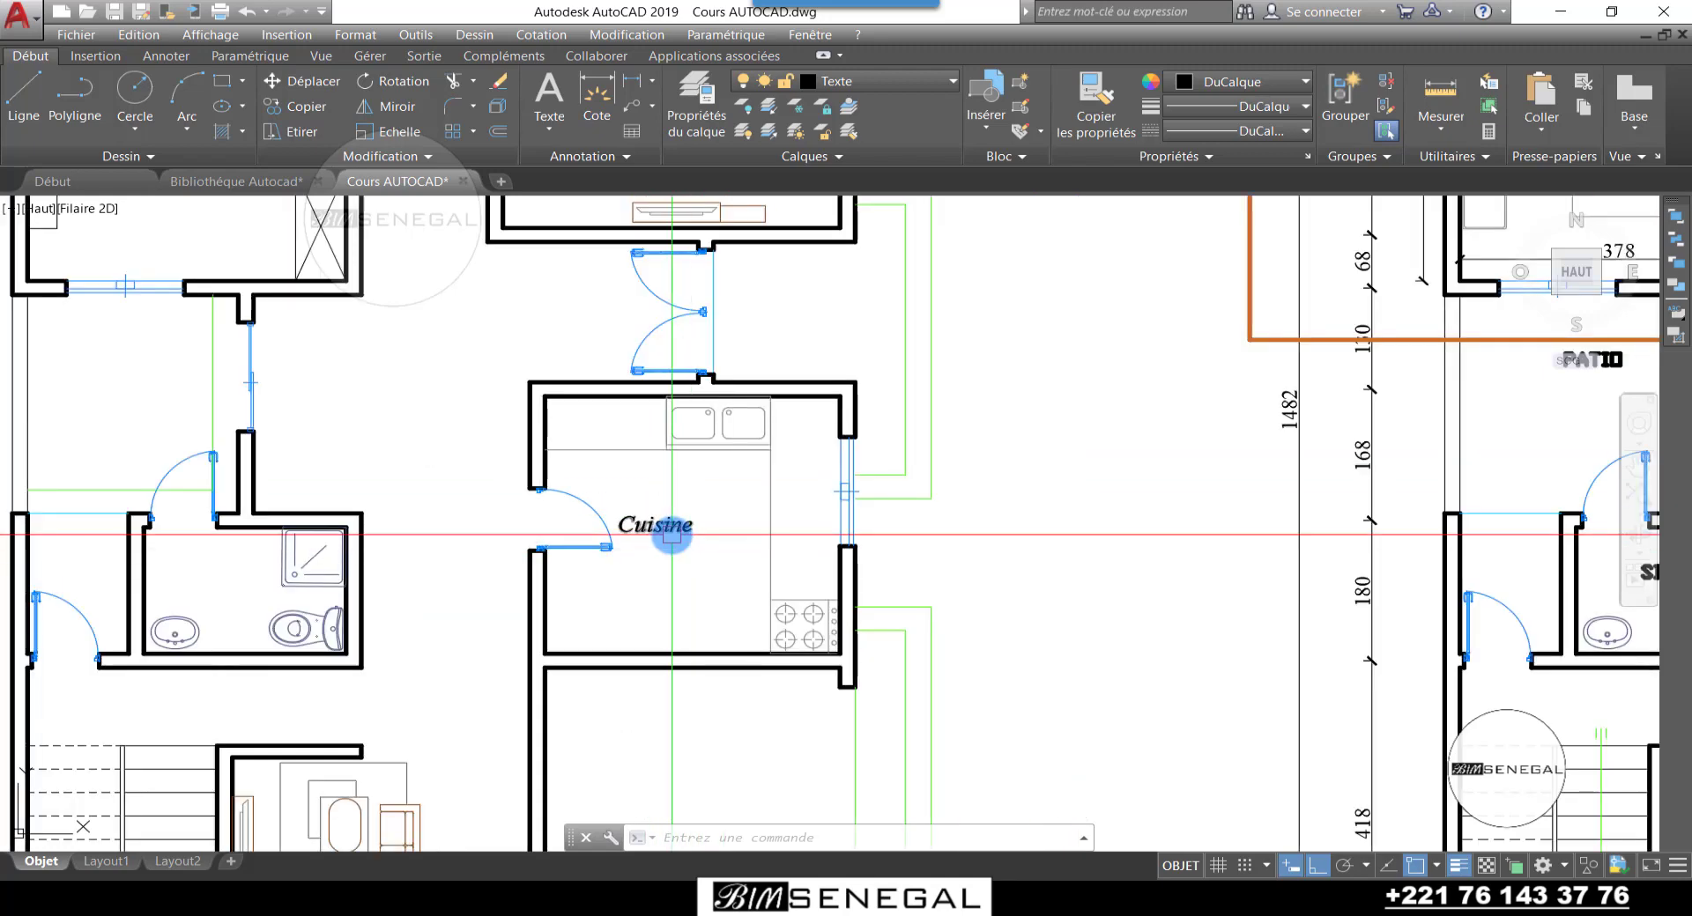
pyautogui.scroll(-2, 673, 534)
pyautogui.scroll(2, 672, 535)
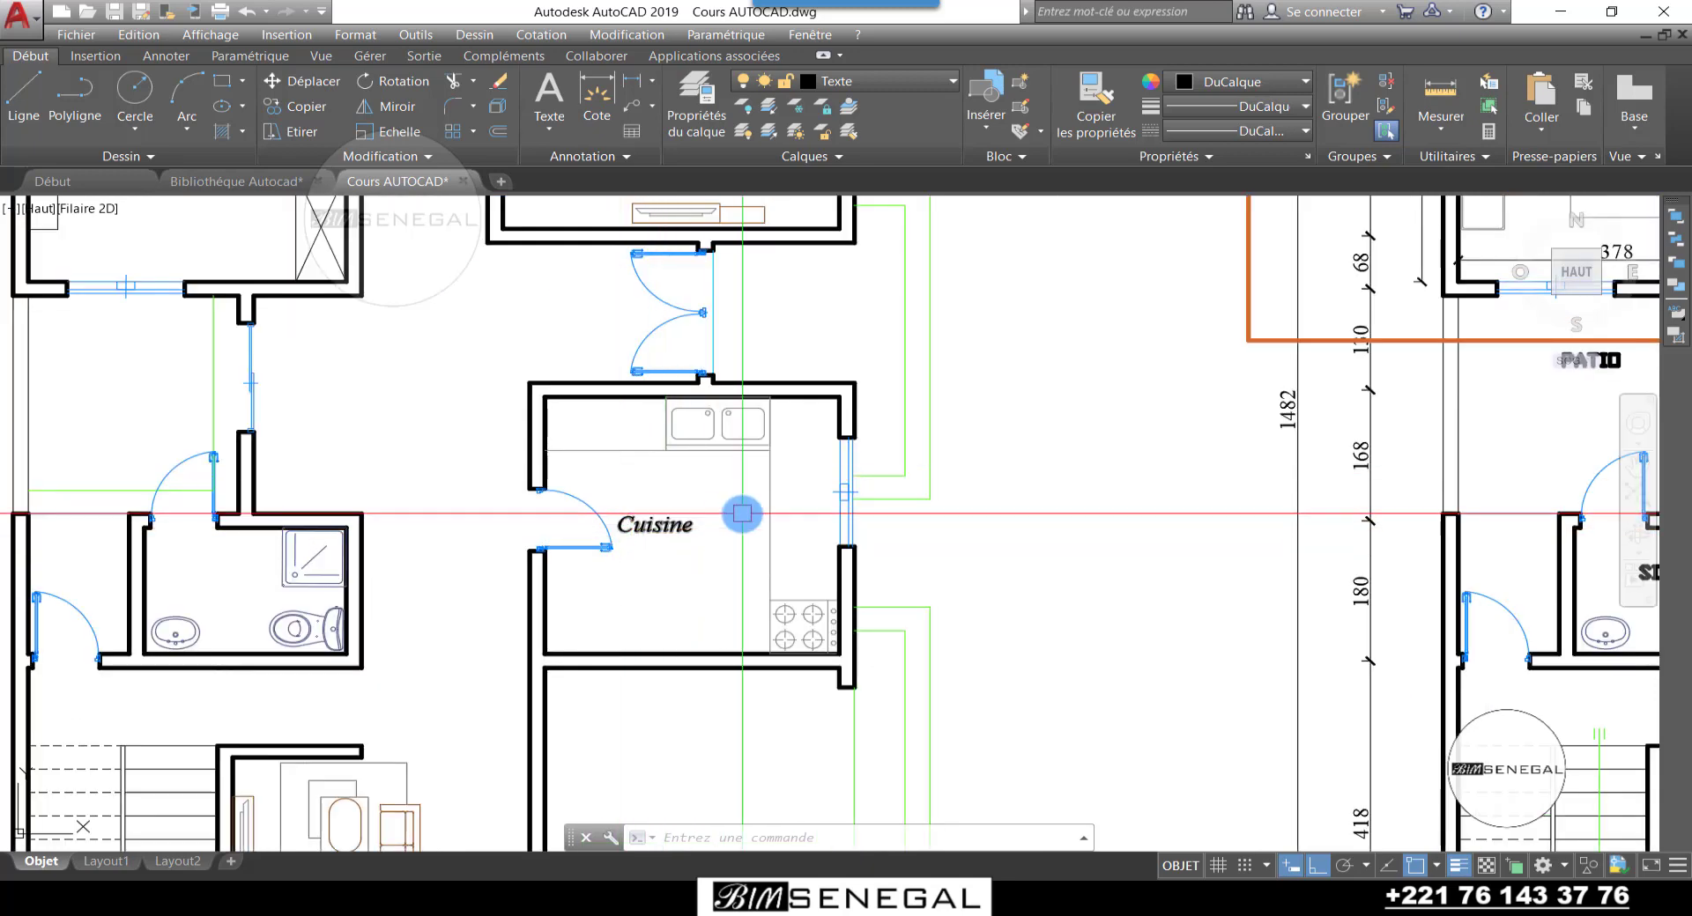
pyautogui.scroll(-2, 826, 513)
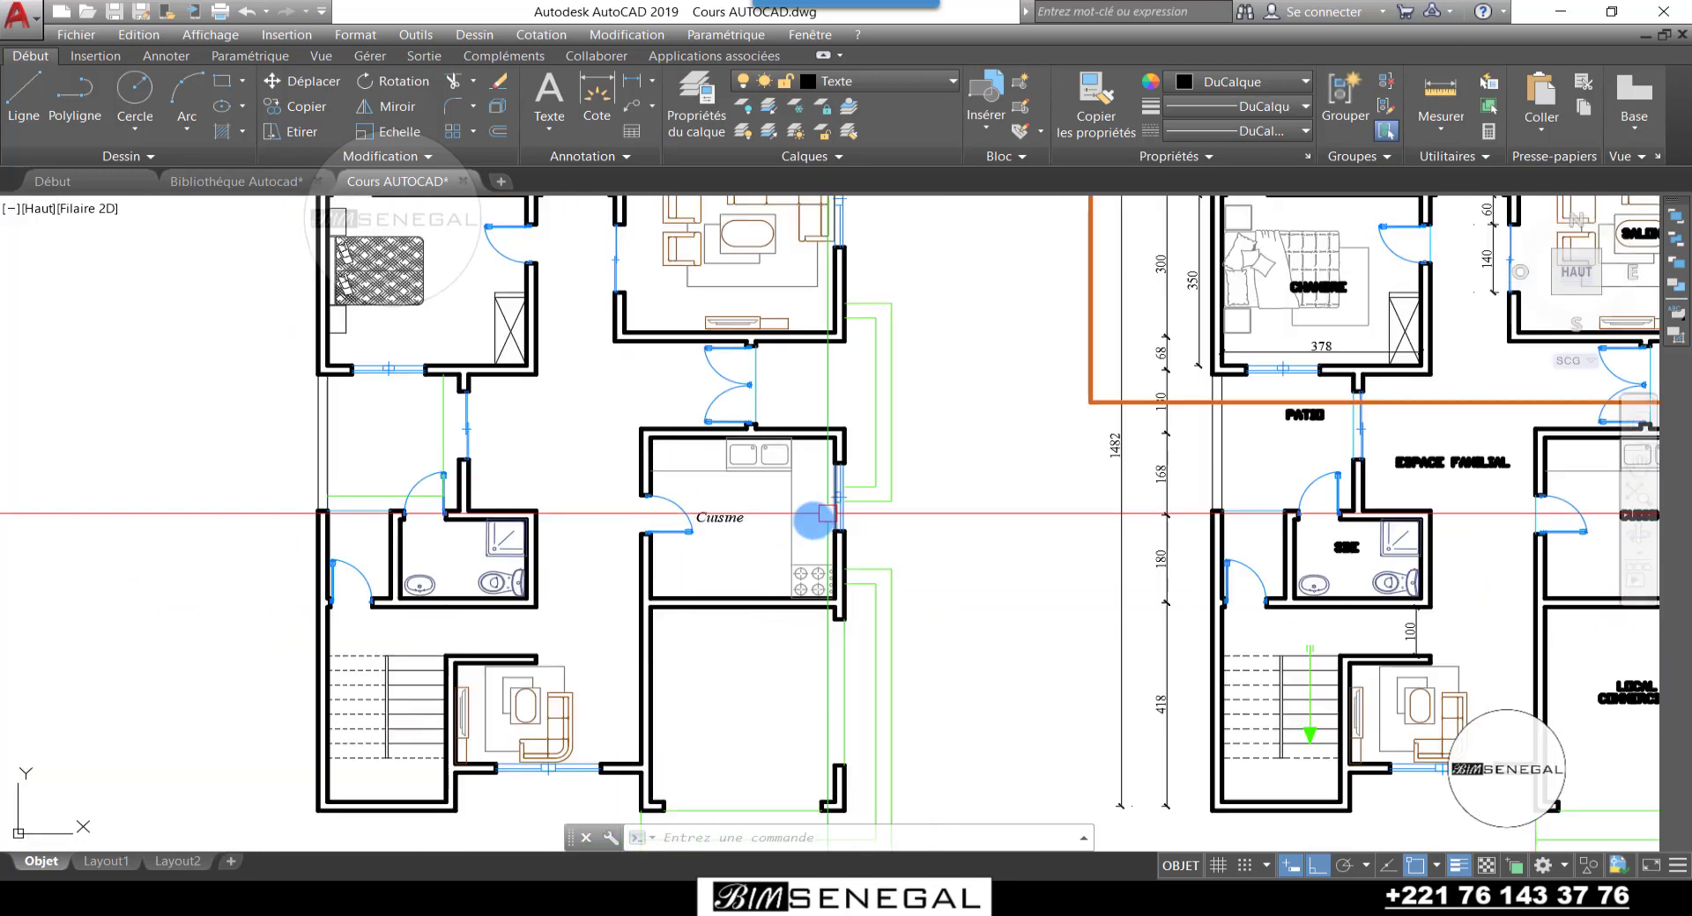
pyautogui.scroll(4, 740, 515)
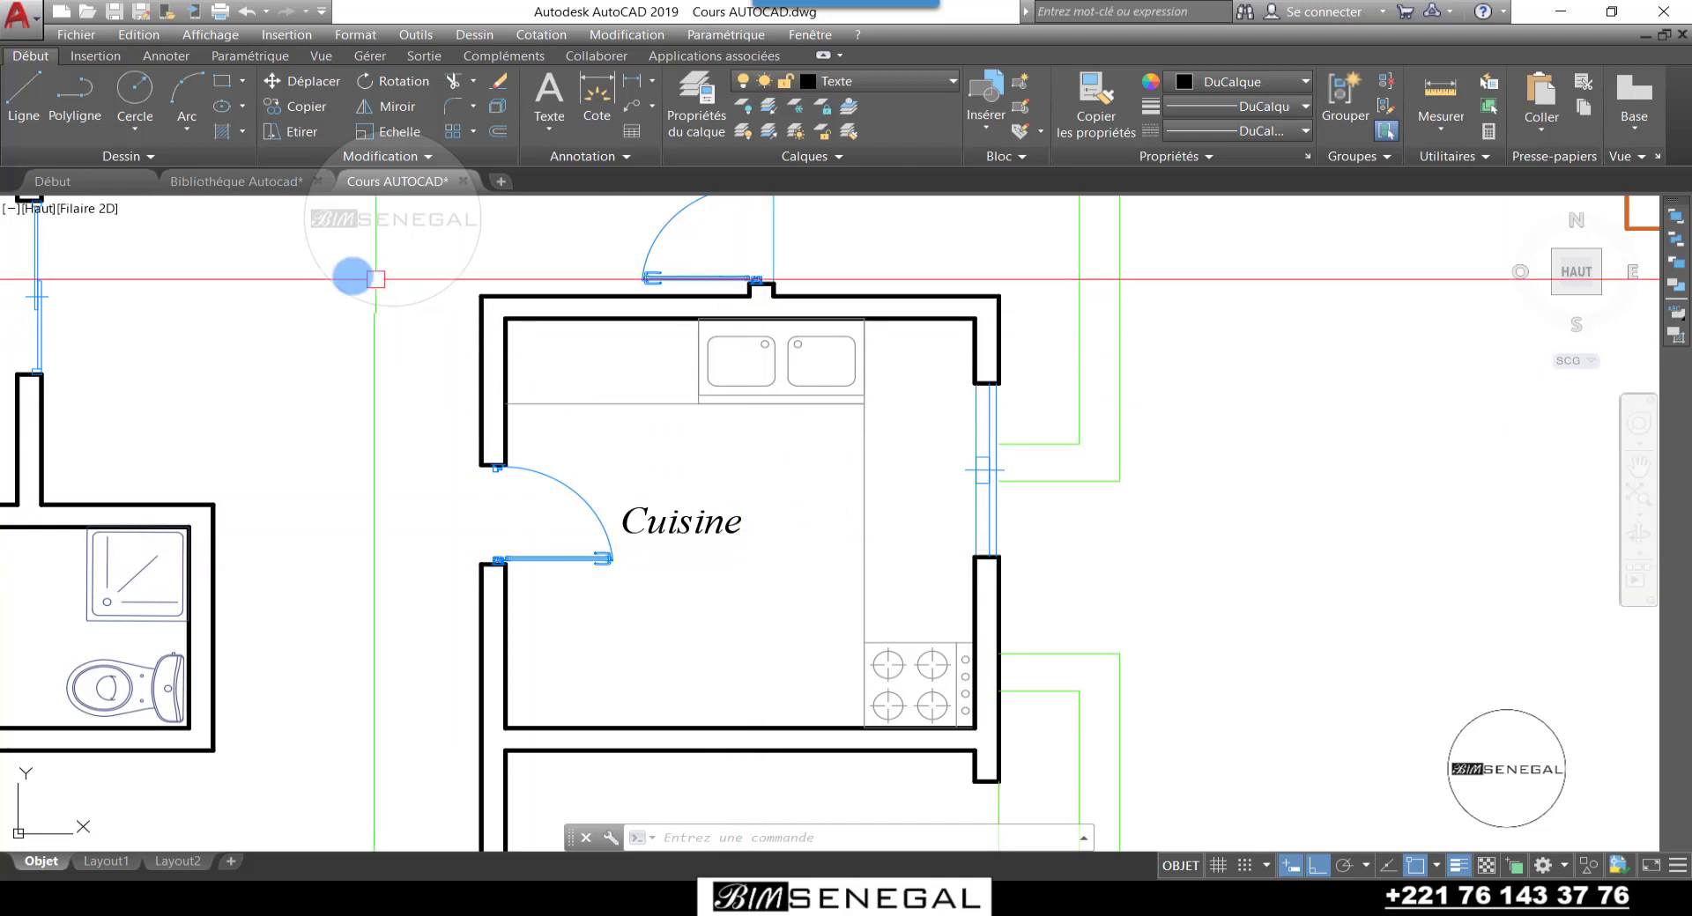
pyautogui.click(615, 157)
pyautogui.click(538, 170)
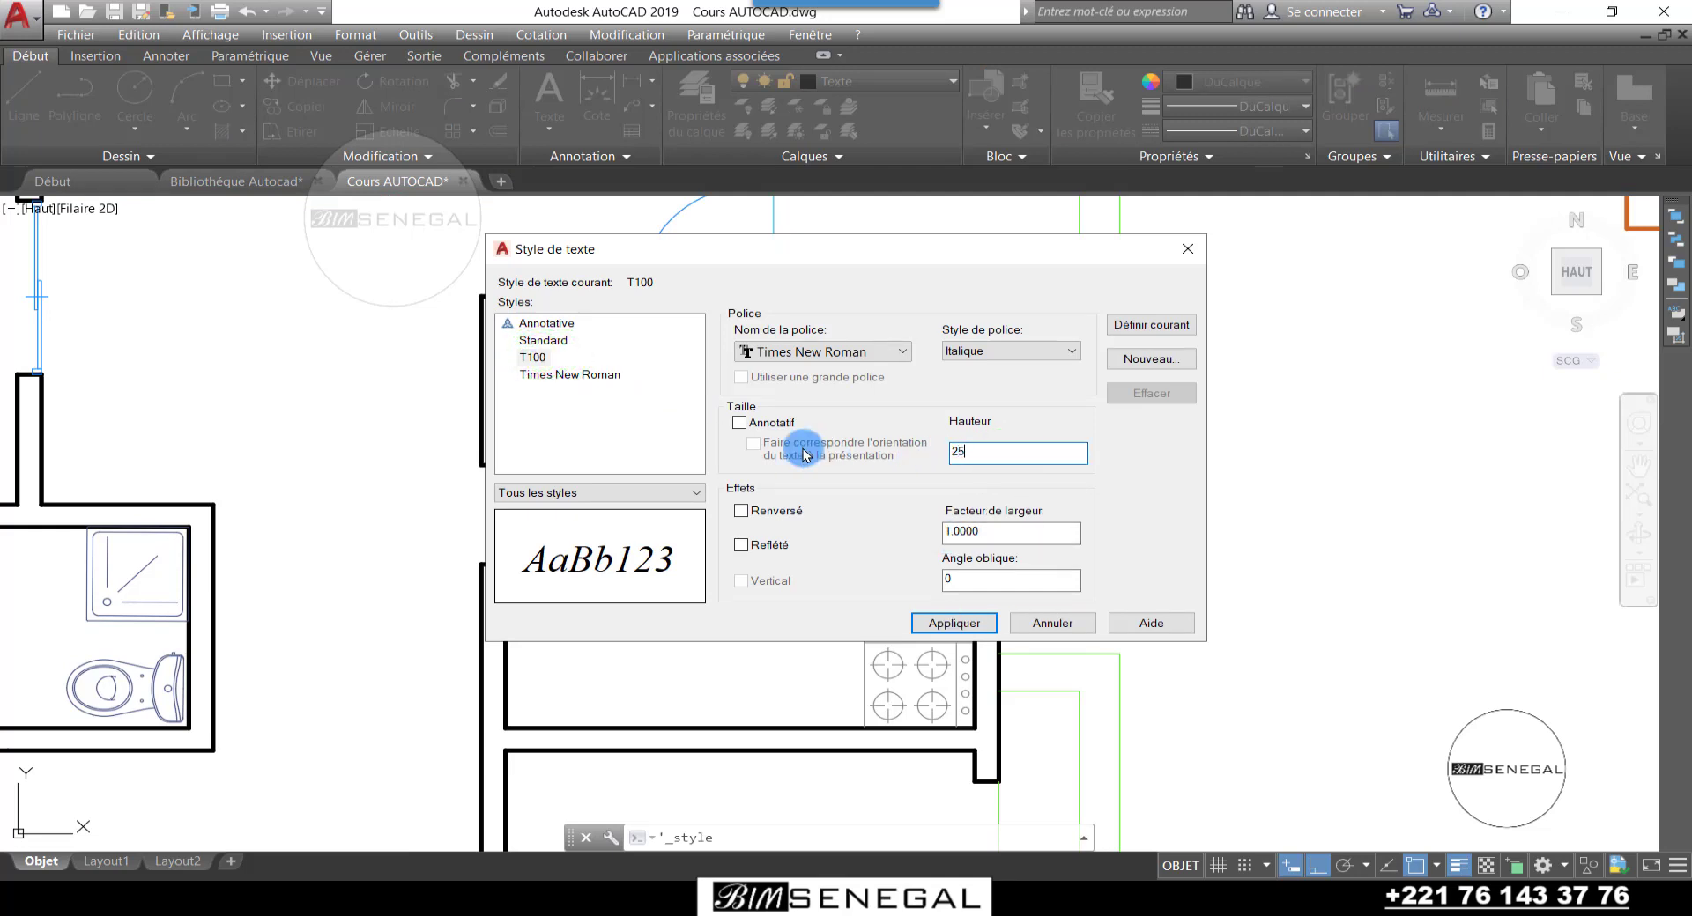
pyautogui.moveTo(853, 248); pyautogui.dragTo(1262, 169)
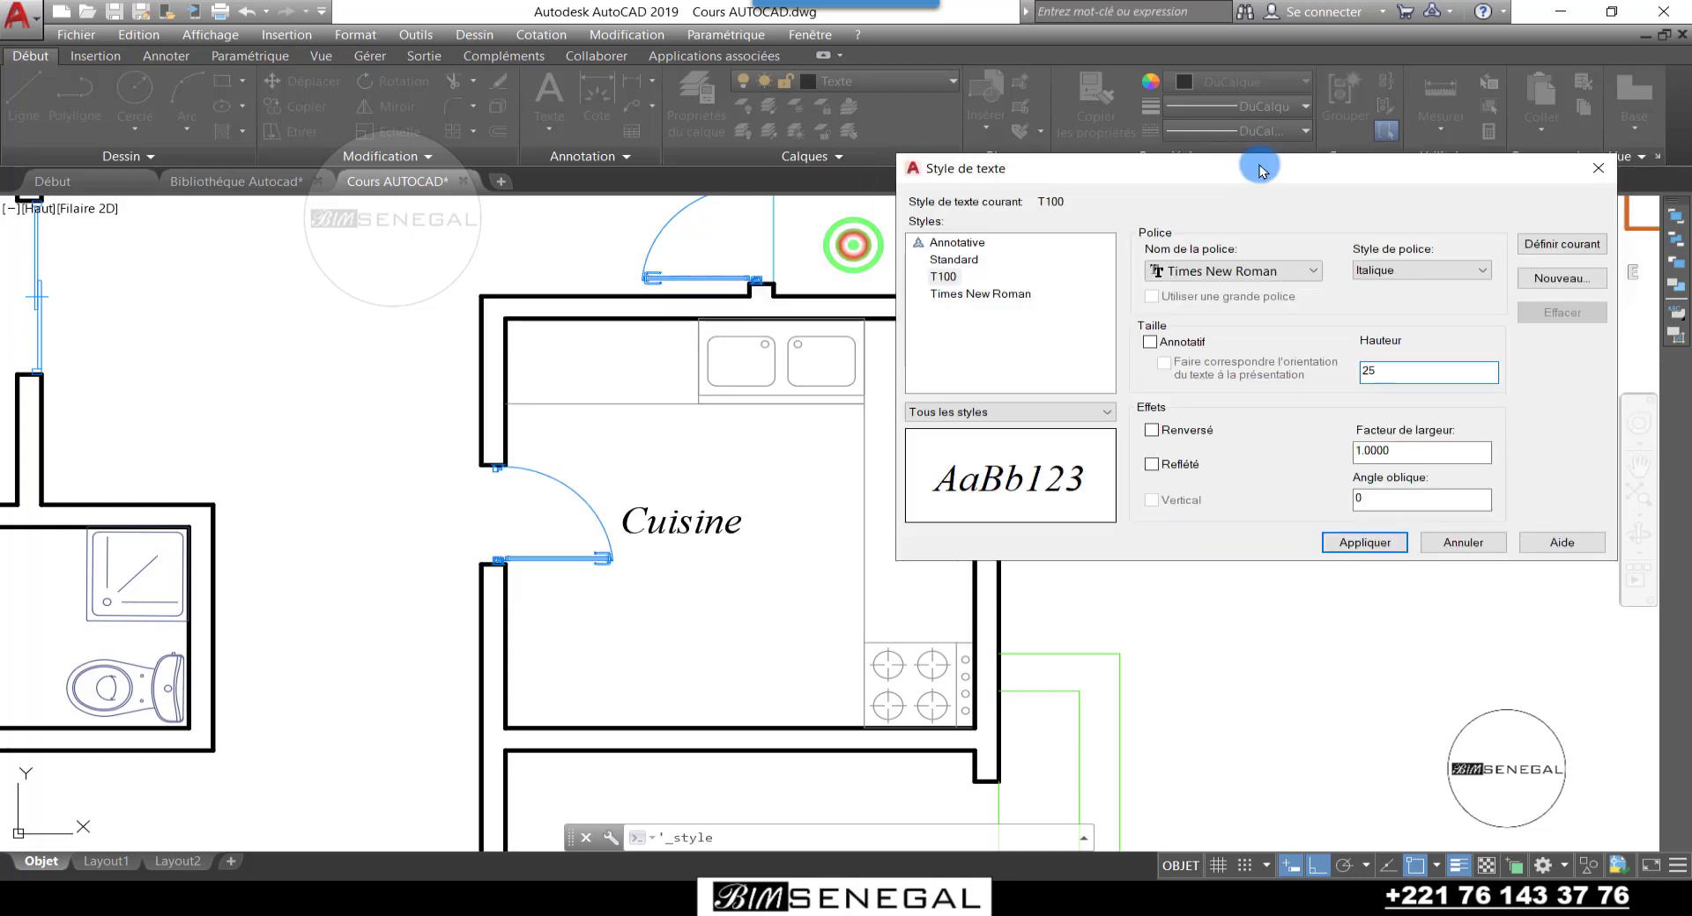
pyautogui.click(1509, 551)
# Step: Reapply the T100 style to the kitchen's "Cuisine" label and deselect the label
pyautogui.click(791, 575)
pyautogui.click(690, 473)
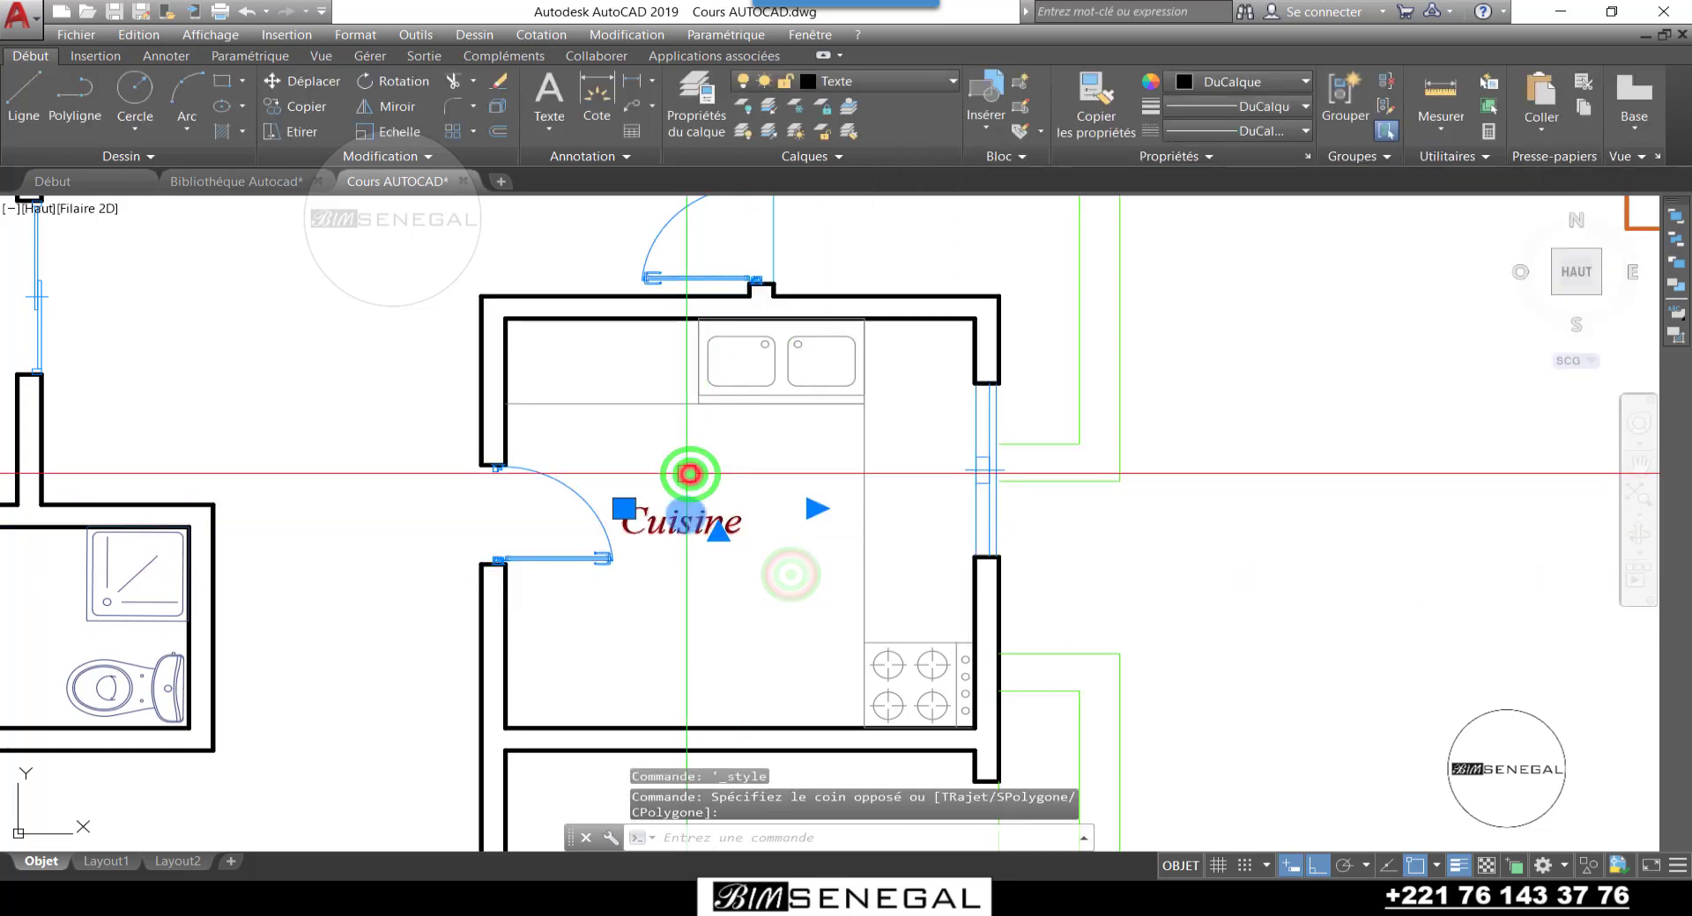
pyautogui.click(586, 154)
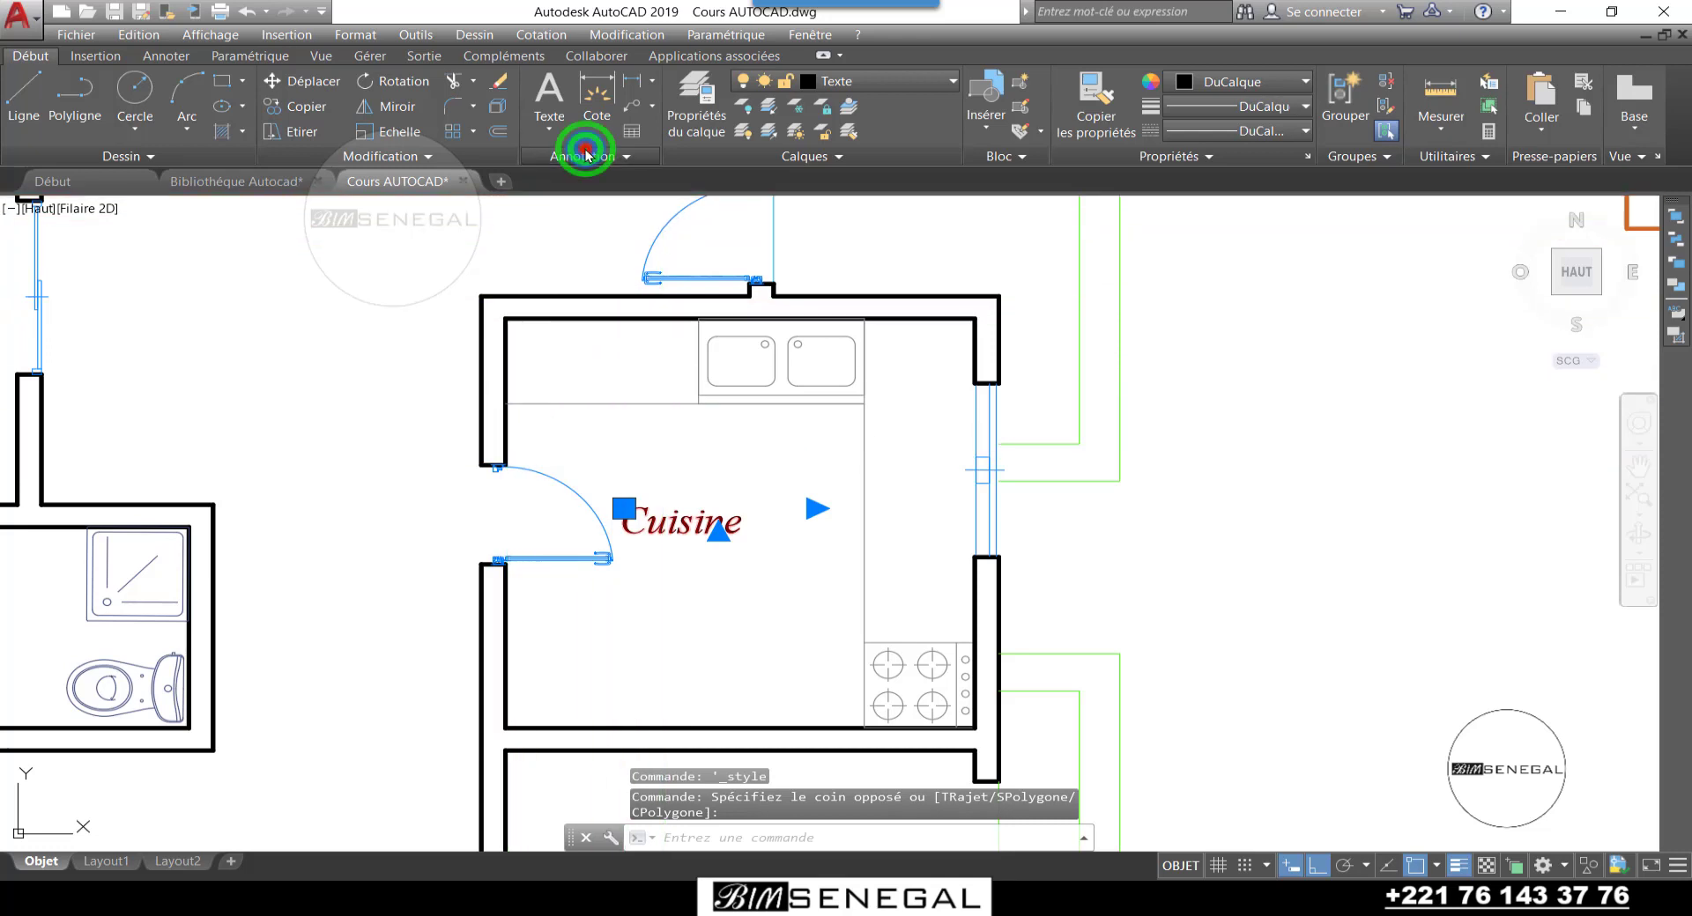
pyautogui.click(573, 179)
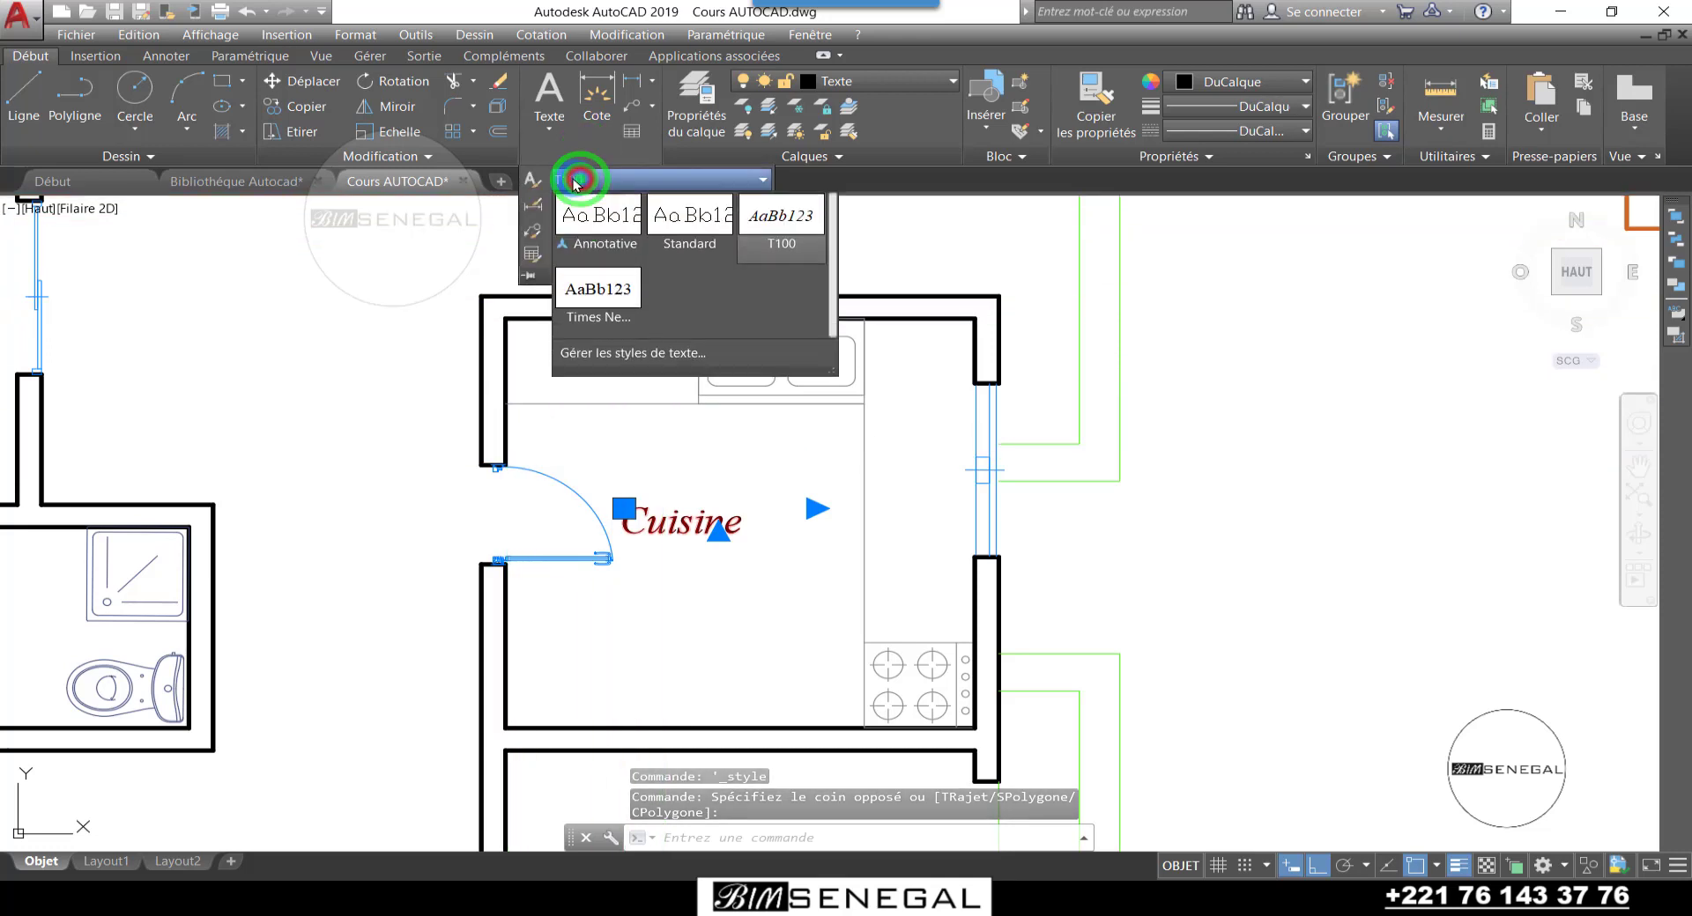
pyautogui.click(742, 269)
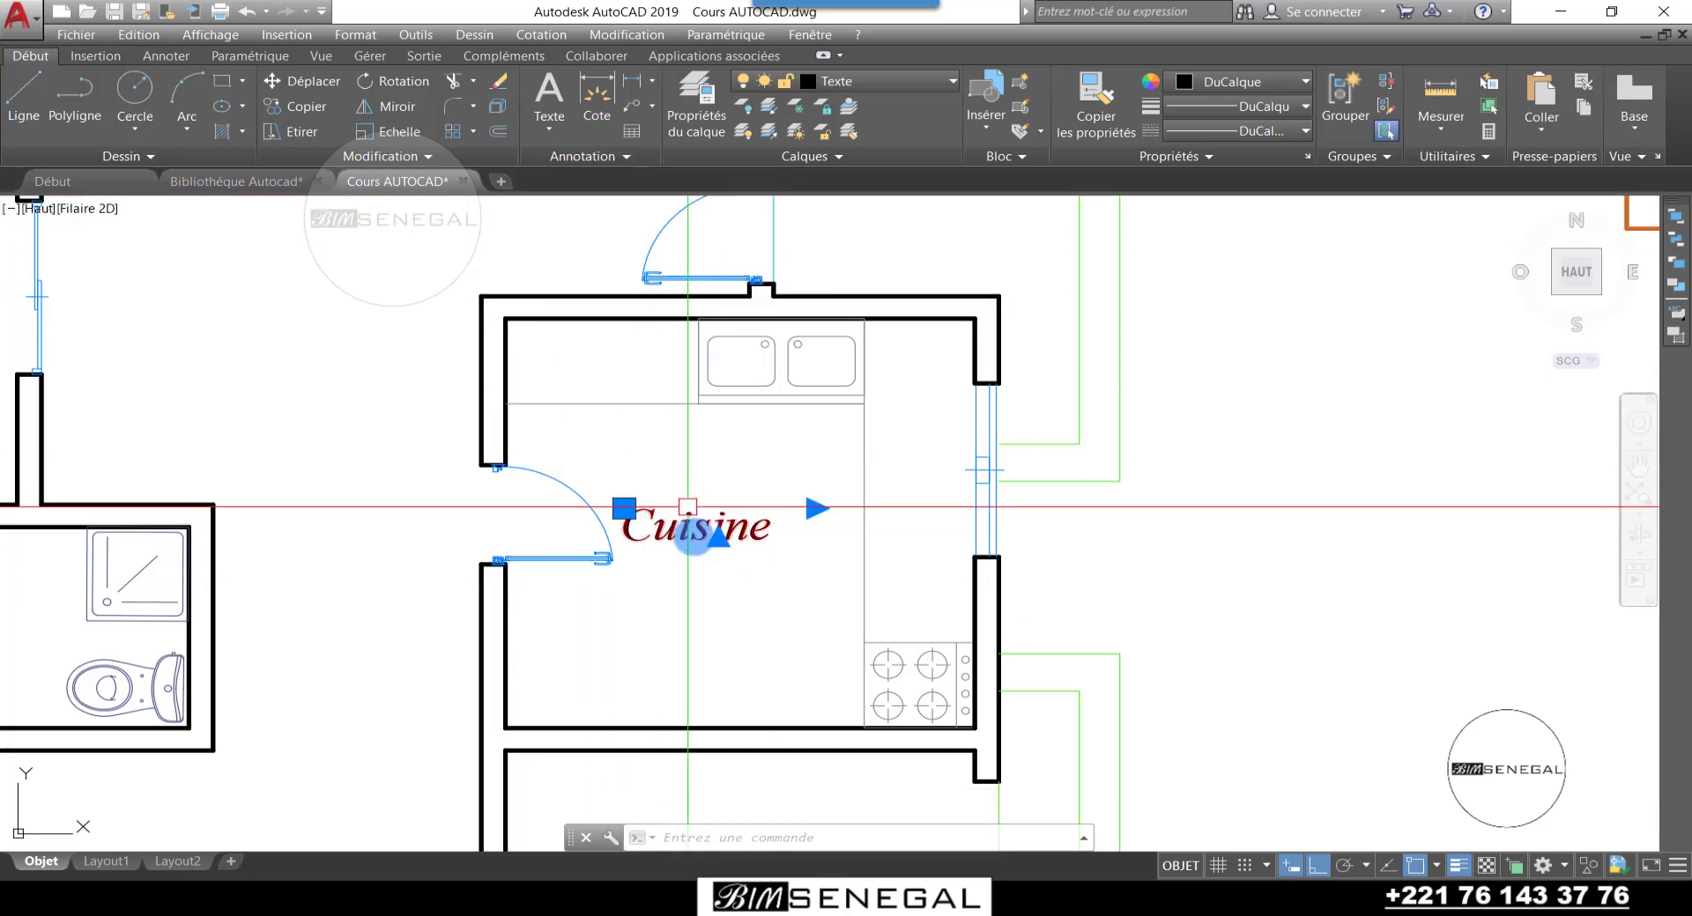
pyautogui.scroll(2, 699, 505)
pyautogui.scroll(-2, 793, 538)
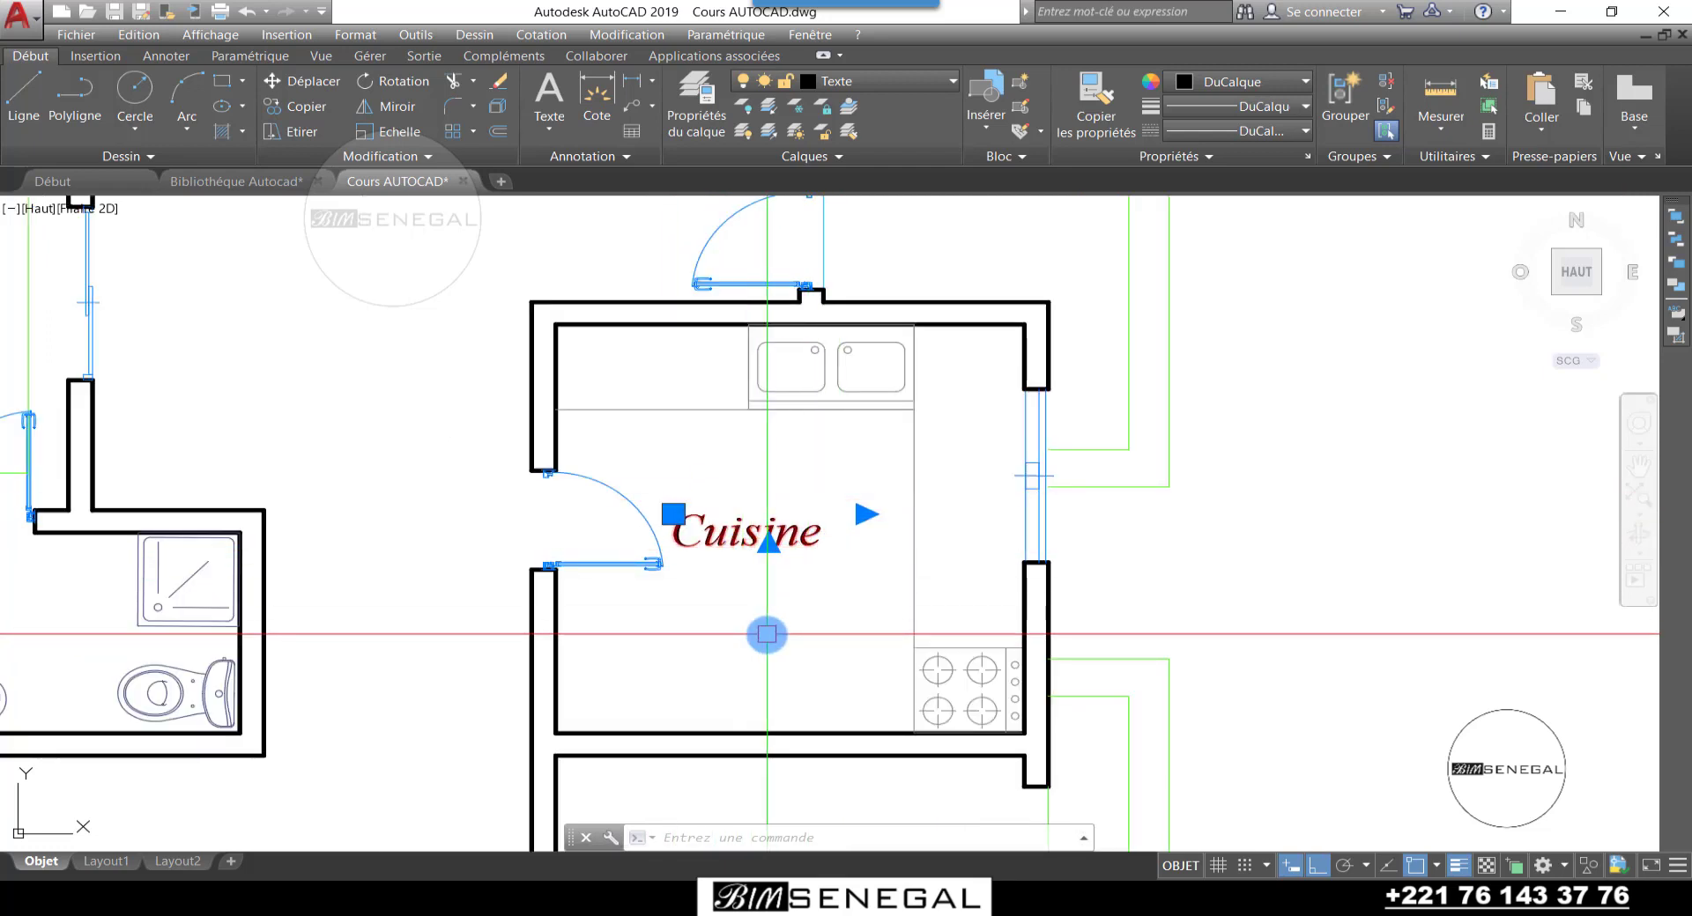
pyautogui.click(767, 635)
pyautogui.press('Escape')
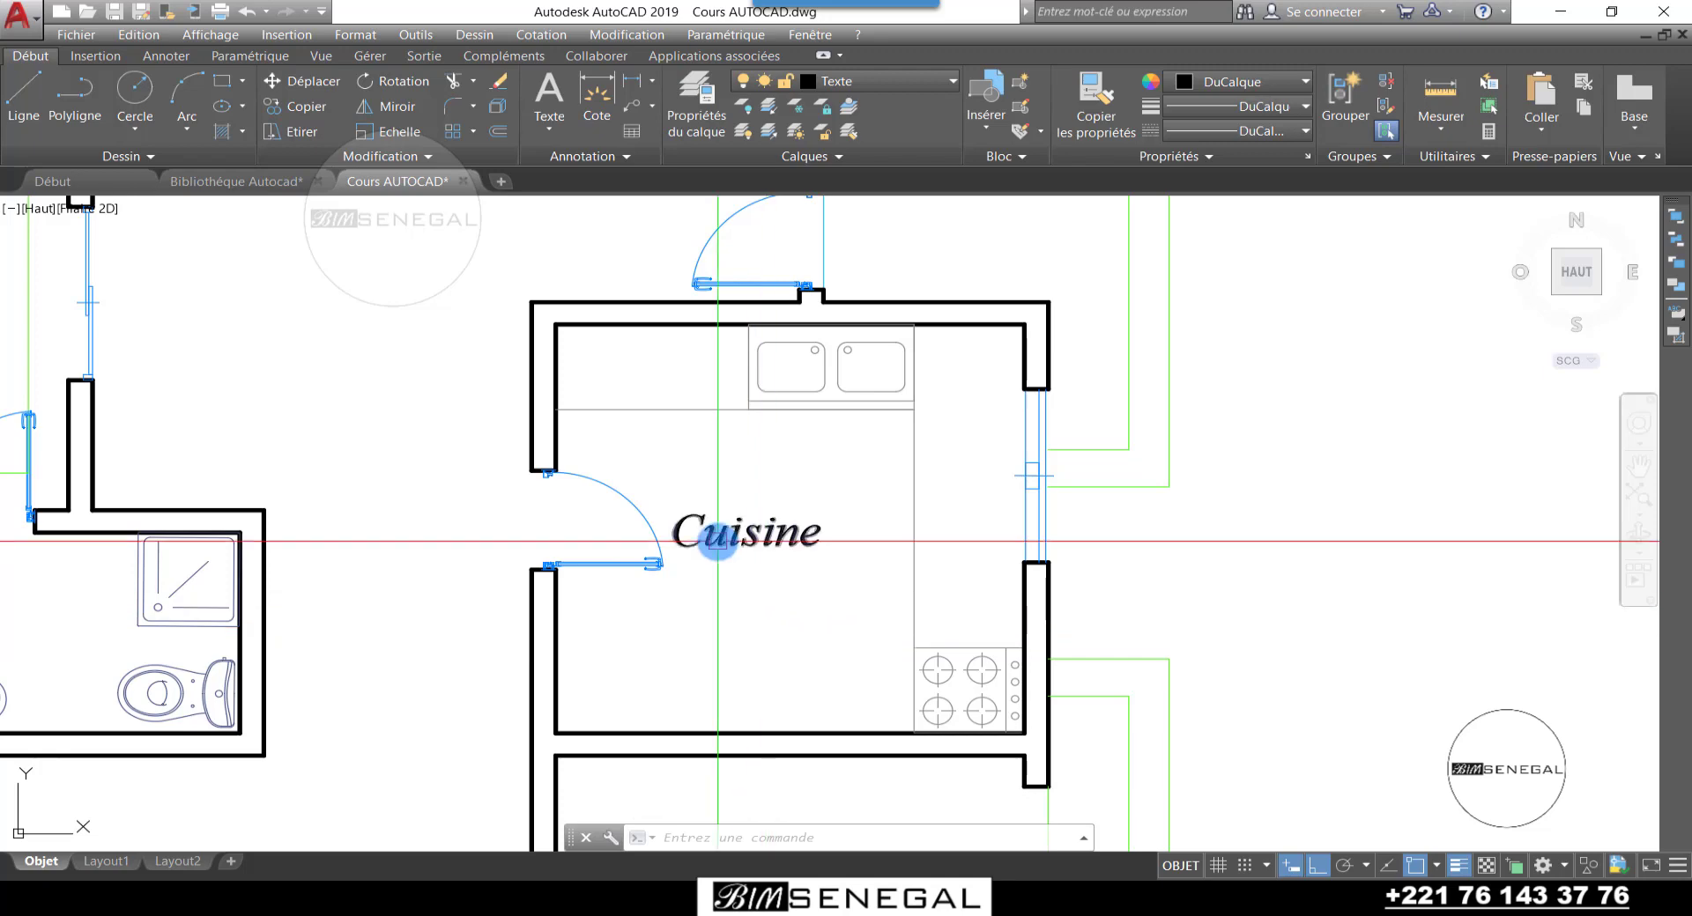
# Step: Change the Texte layer's colour to orange, index 30
pyautogui.scroll(-3, 815, 562)
pyautogui.scroll(-2, 817, 565)
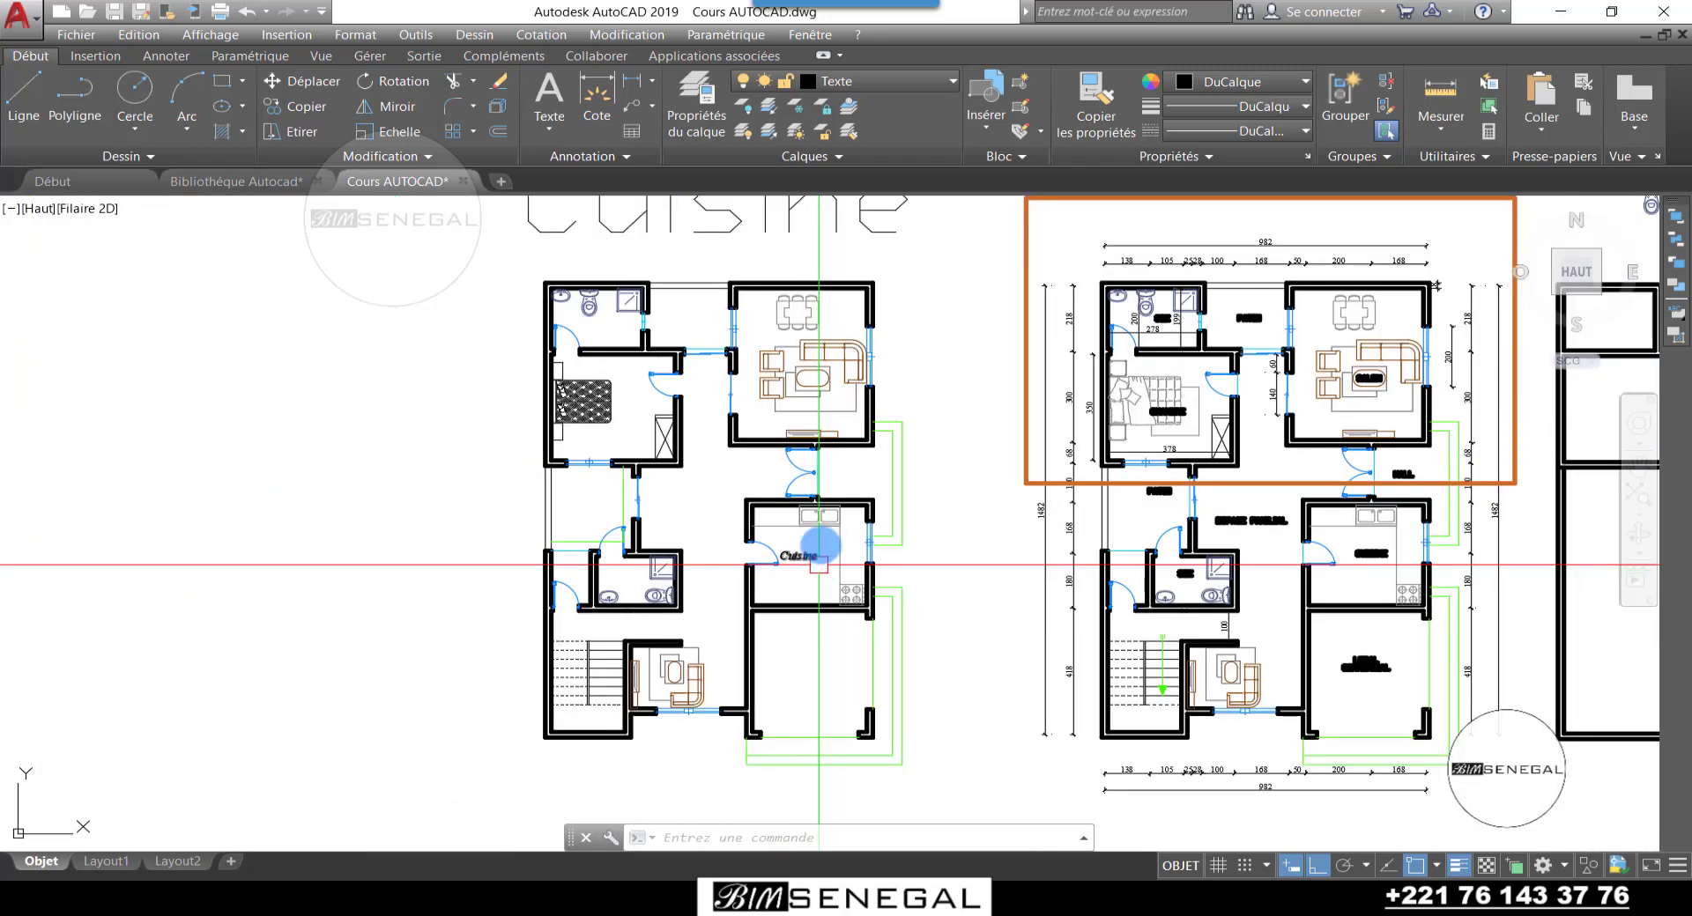
pyautogui.scroll(2, 823, 584)
pyautogui.scroll(5, 782, 540)
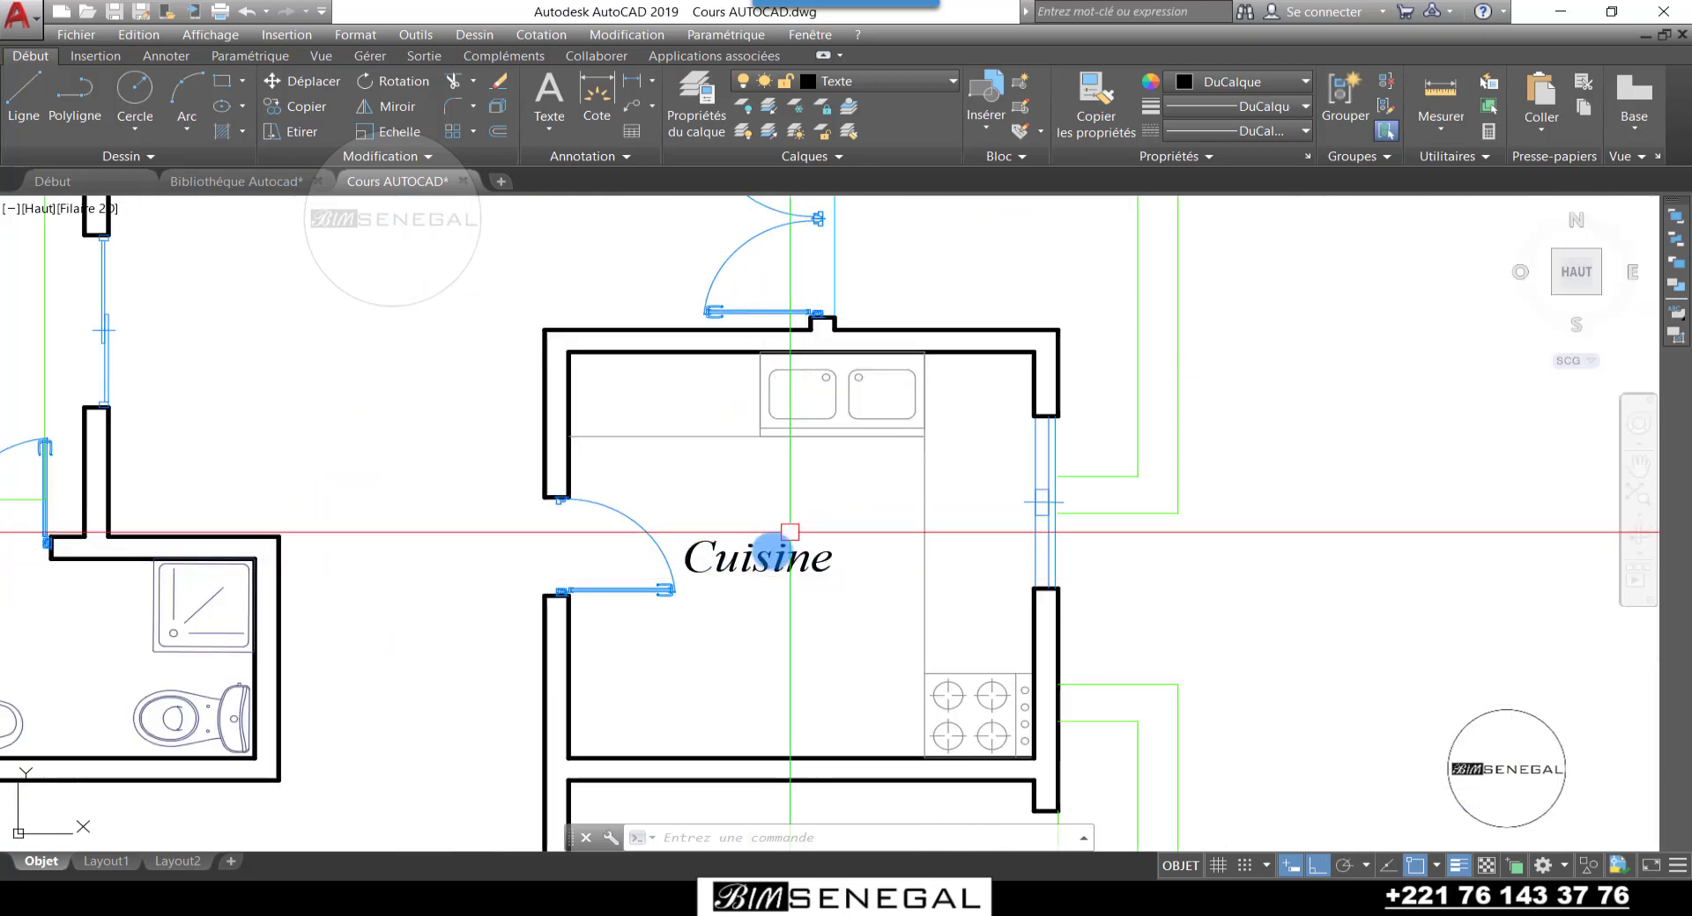
pyautogui.click(908, 88)
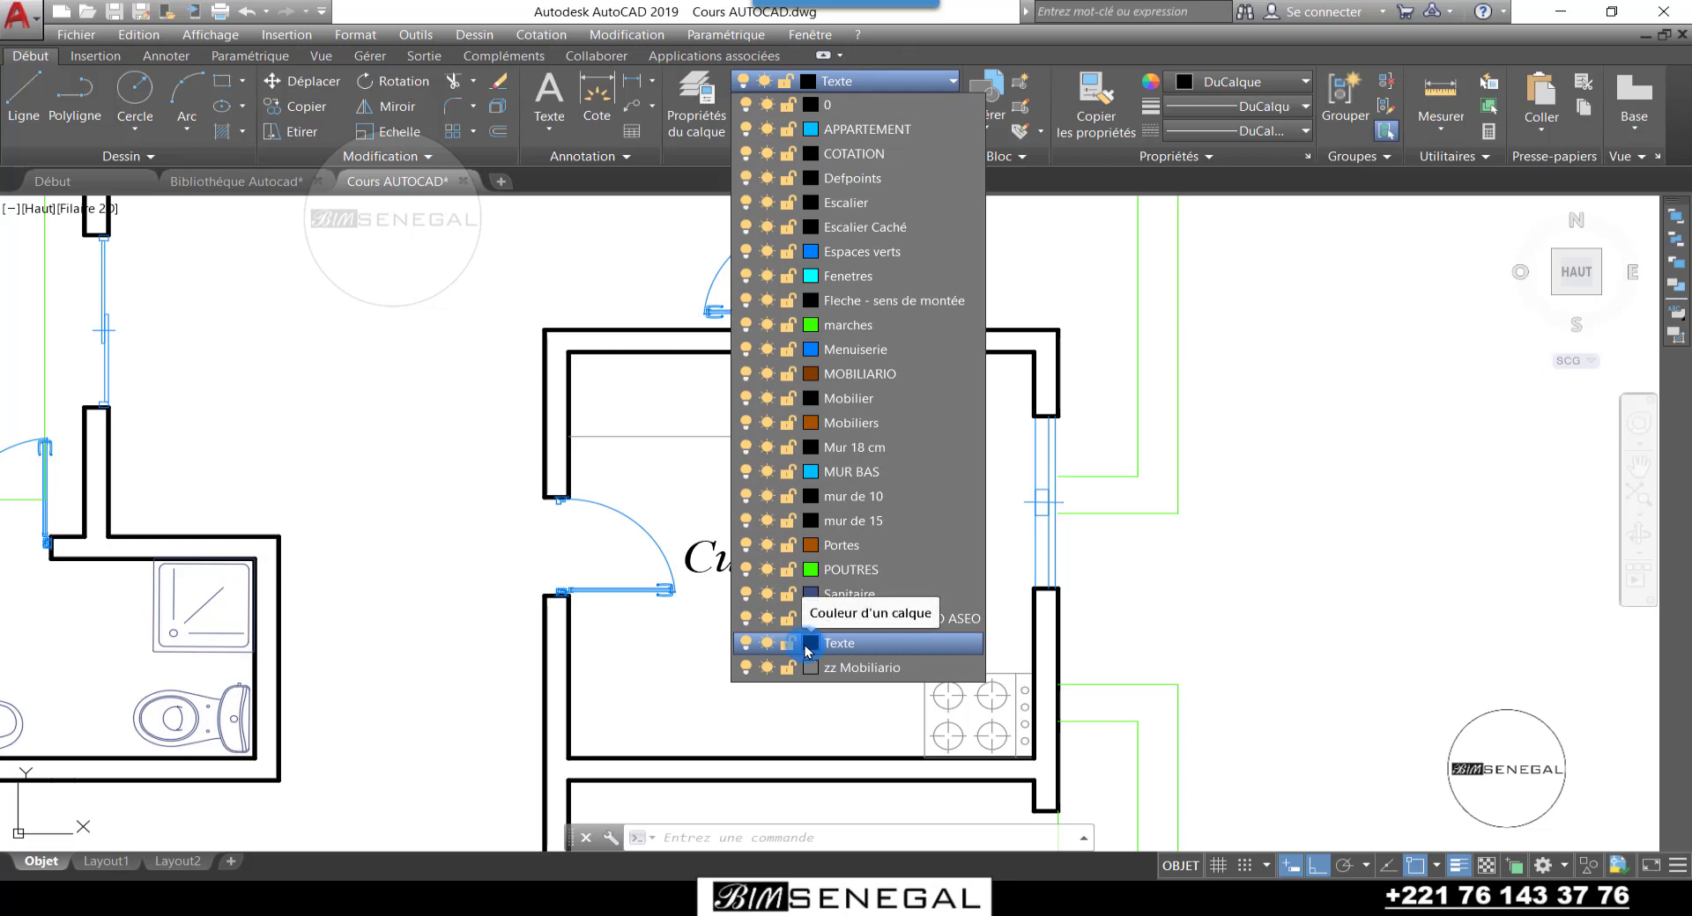
pyautogui.click(808, 644)
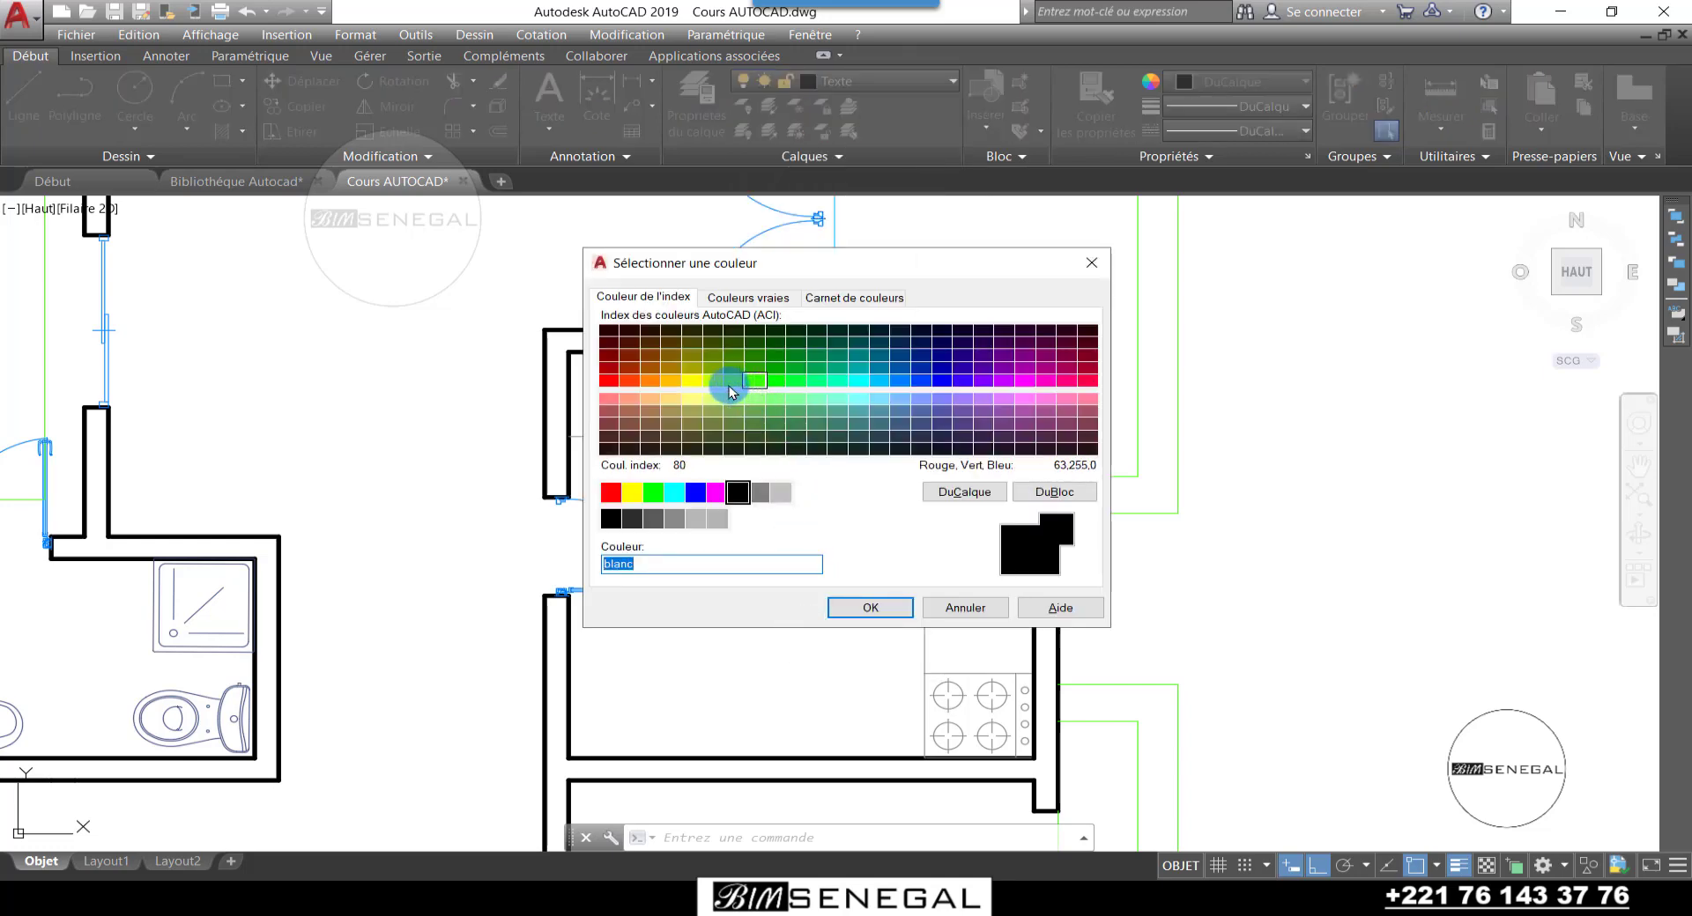
pyautogui.click(885, 609)
# Step: Copy the kitchen's "Cuisine" label into the bedroom with Ortho mode turned off
pyautogui.scroll(4, 838, 548)
pyautogui.scroll(-4, 793, 555)
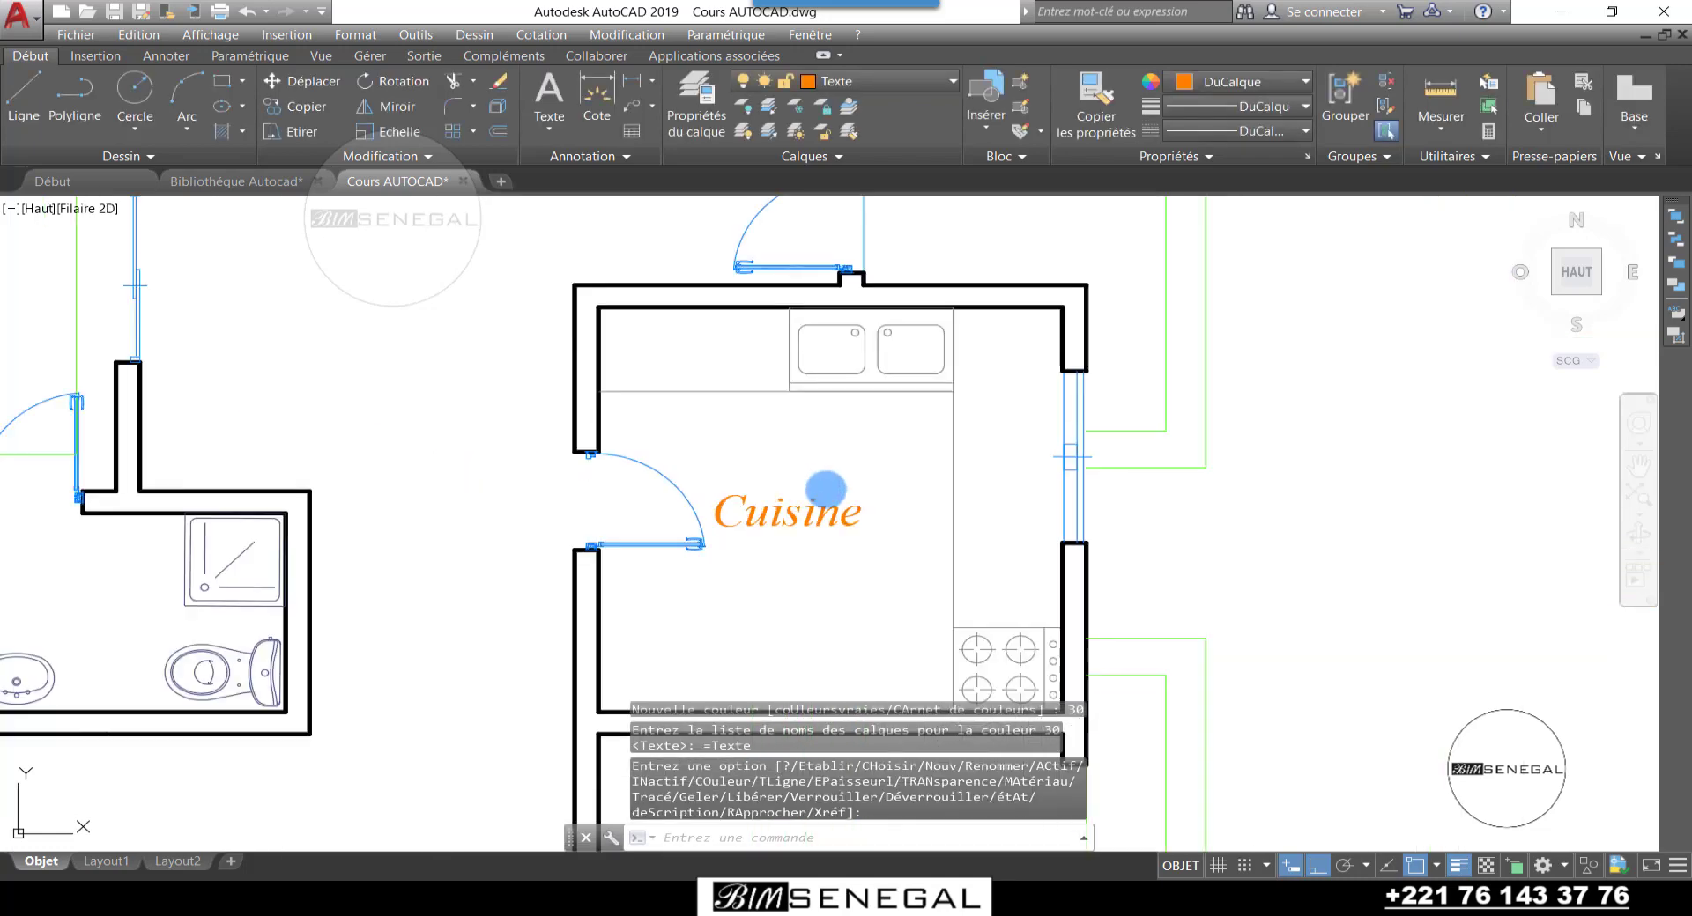
pyautogui.scroll(-3, 832, 487)
pyautogui.scroll(3, 835, 484)
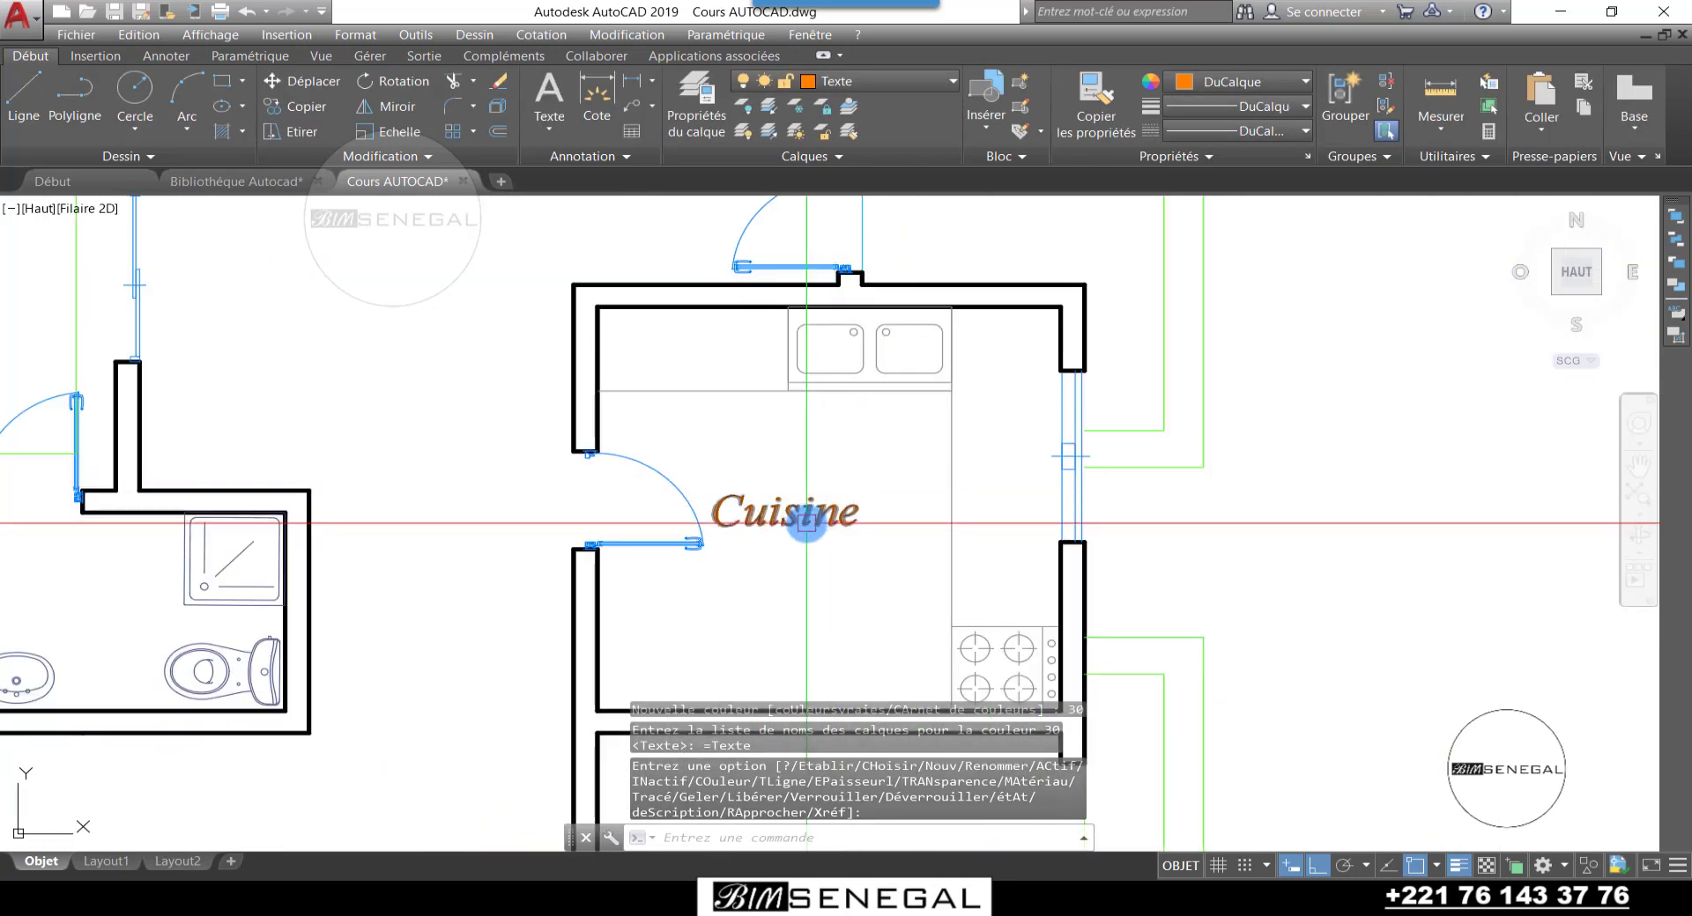
pyautogui.click(806, 523)
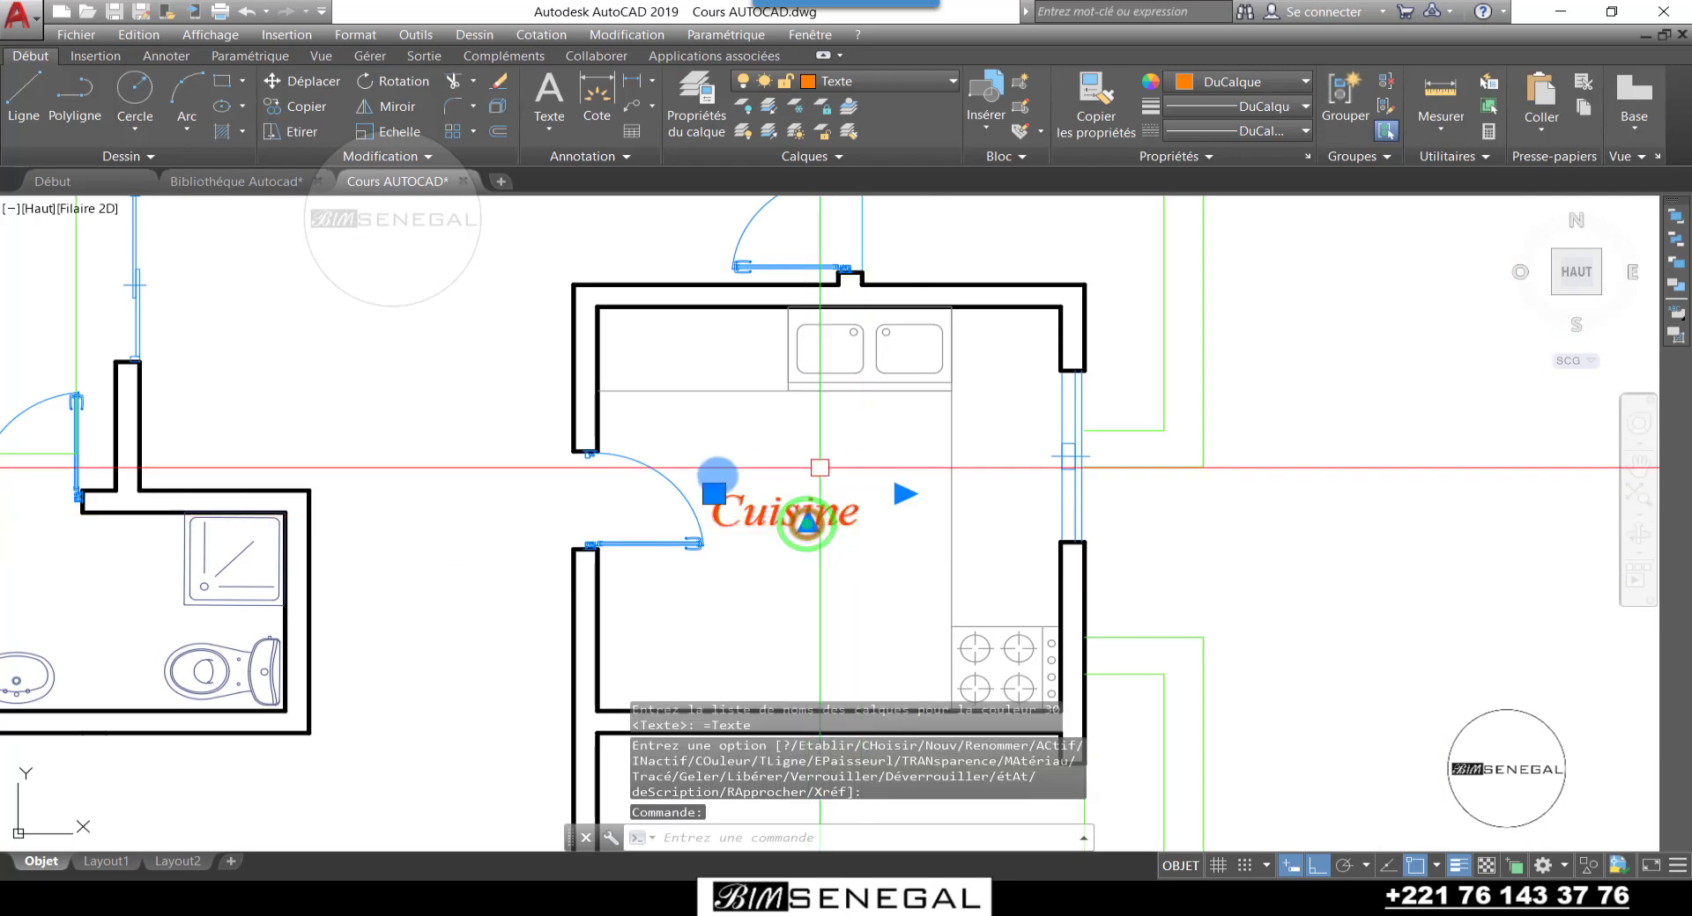
pyautogui.click(310, 117)
pyautogui.click(767, 498)
pyautogui.scroll(-3, 775, 520)
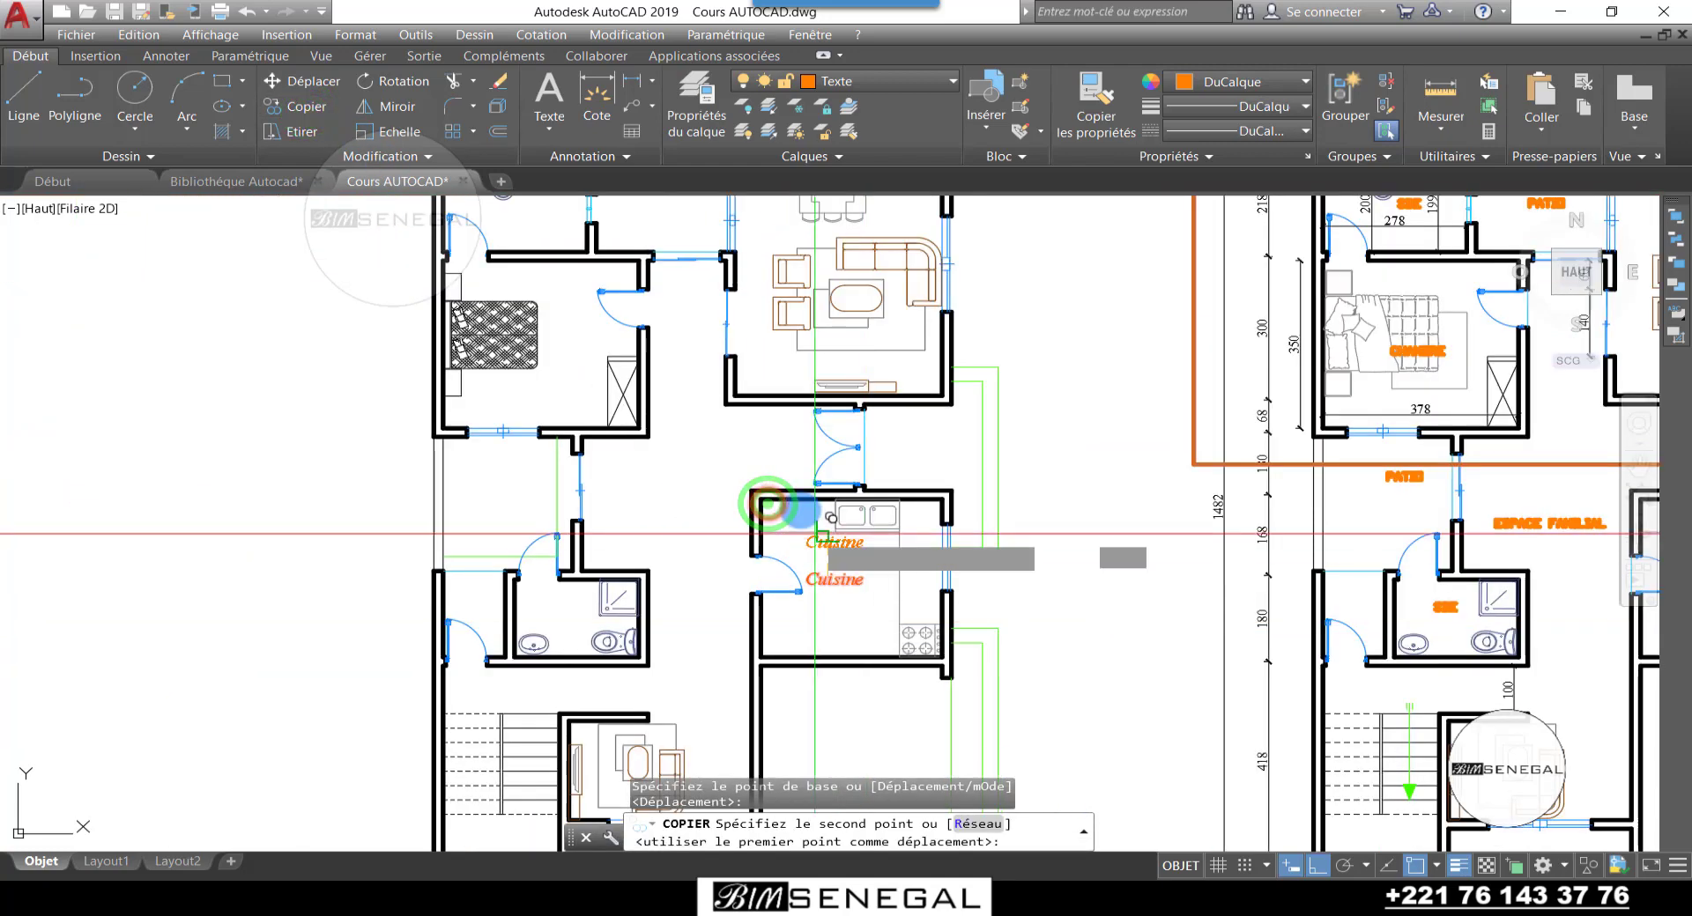
pyautogui.click(1317, 865)
pyautogui.scroll(-2, 865, 759)
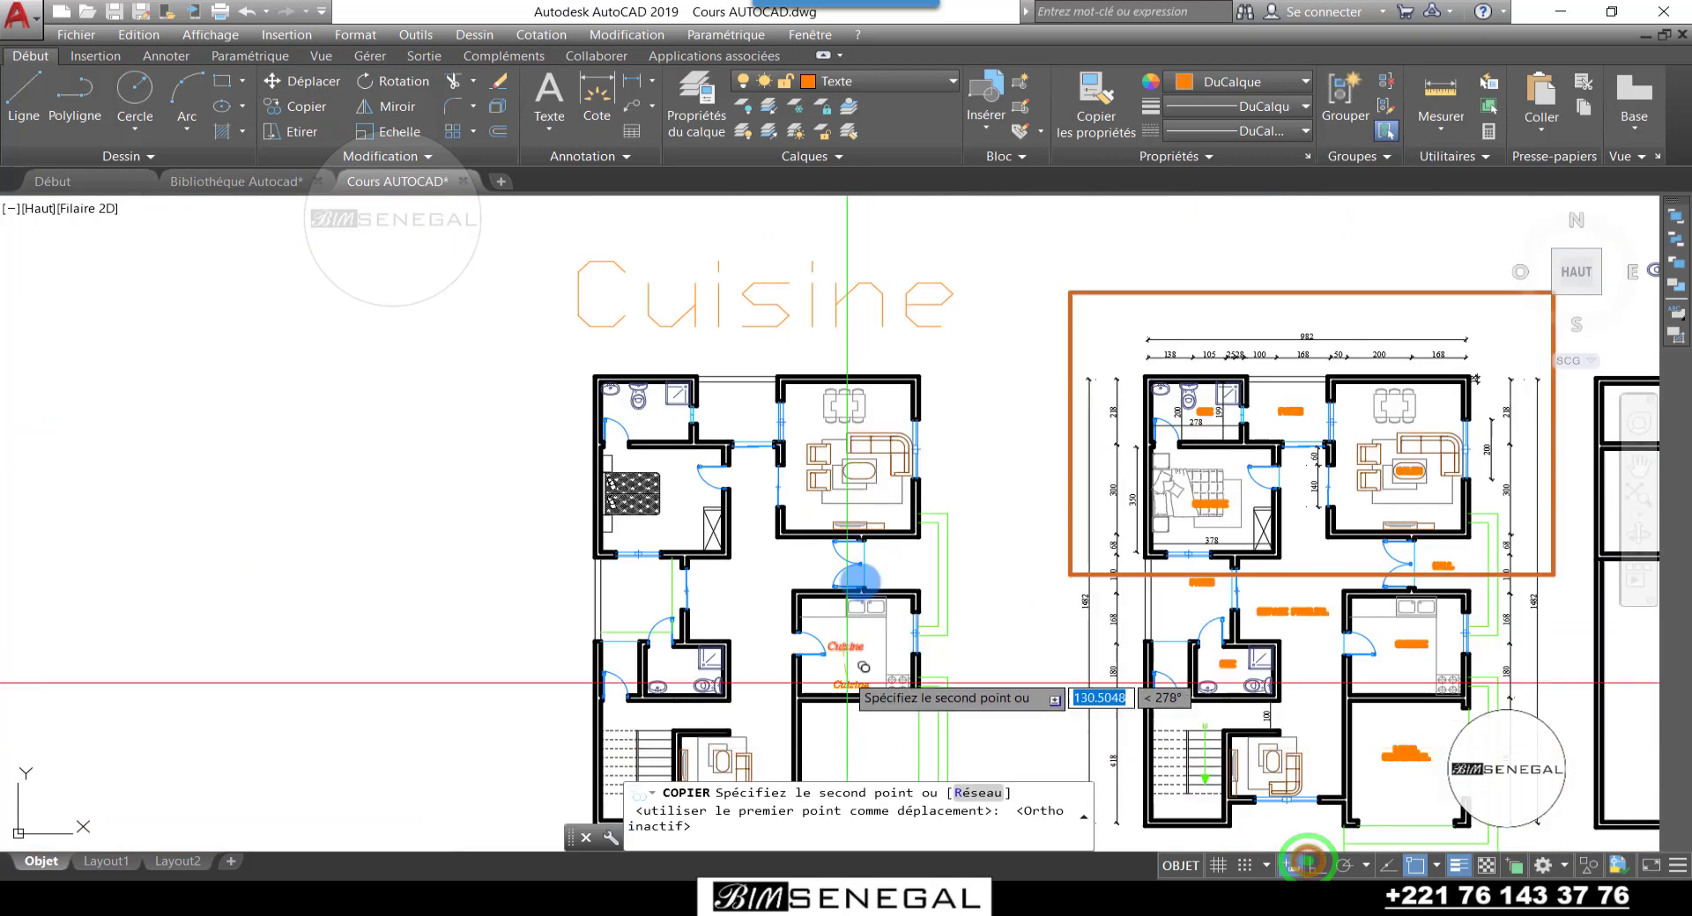
pyautogui.scroll(3, 705, 467)
pyautogui.click(731, 513)
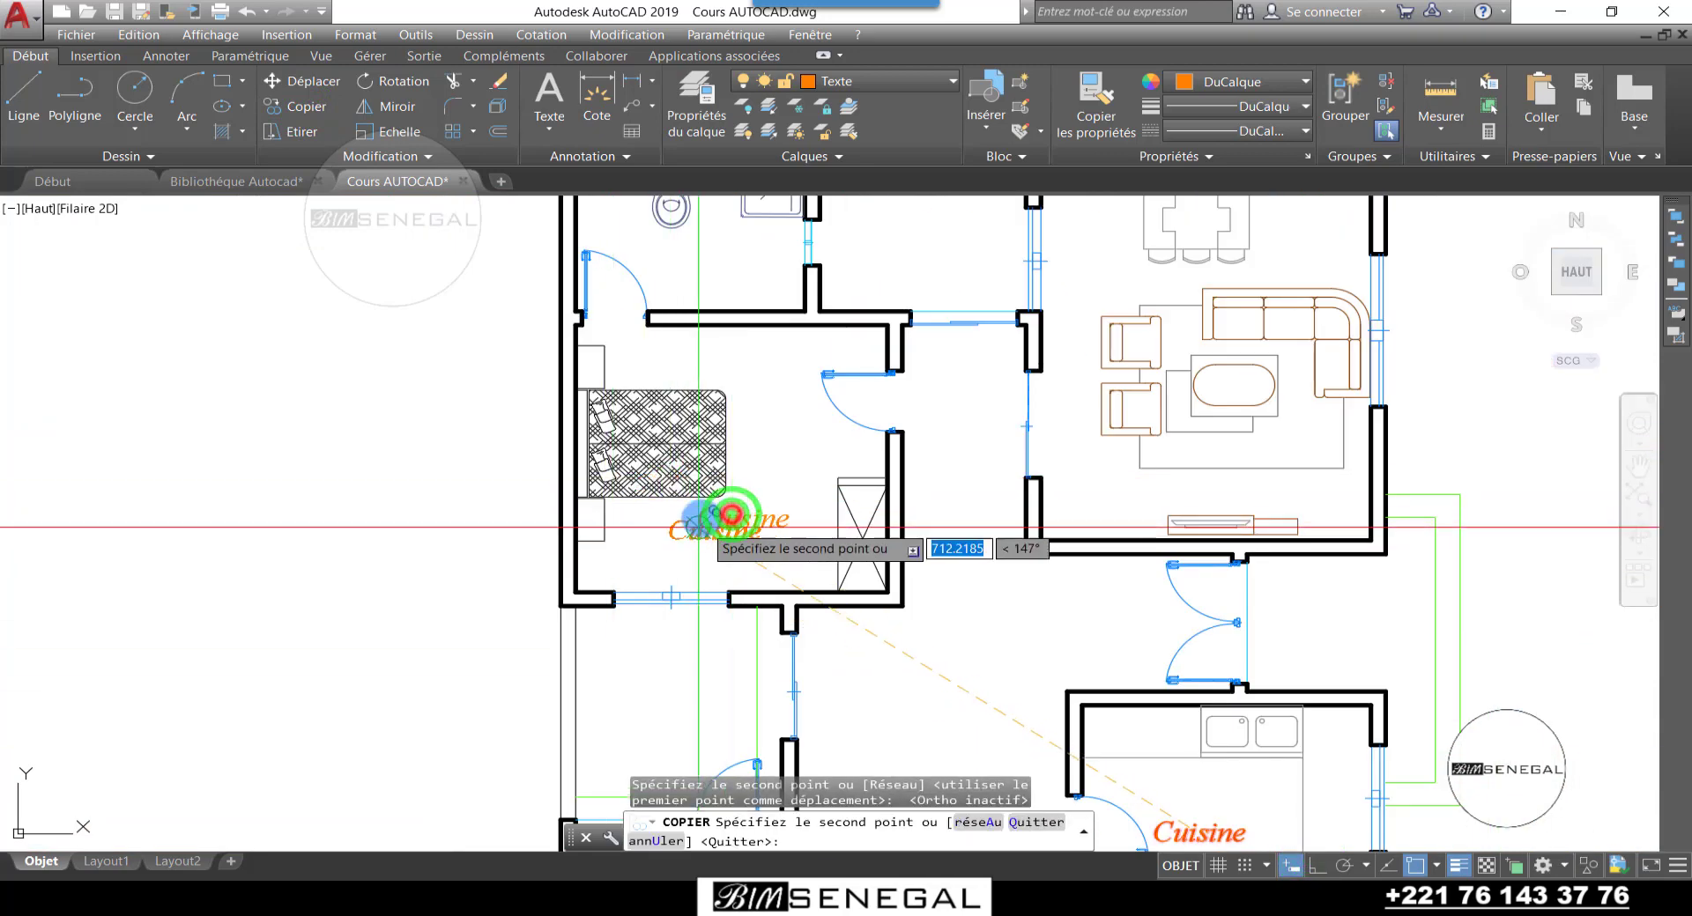
# Step: Place copies of the kitchen's "Cuisine" label in the upper bathroom and in the living room
pyautogui.scroll(3, 723, 441)
pyautogui.scroll(-3, 657, 326)
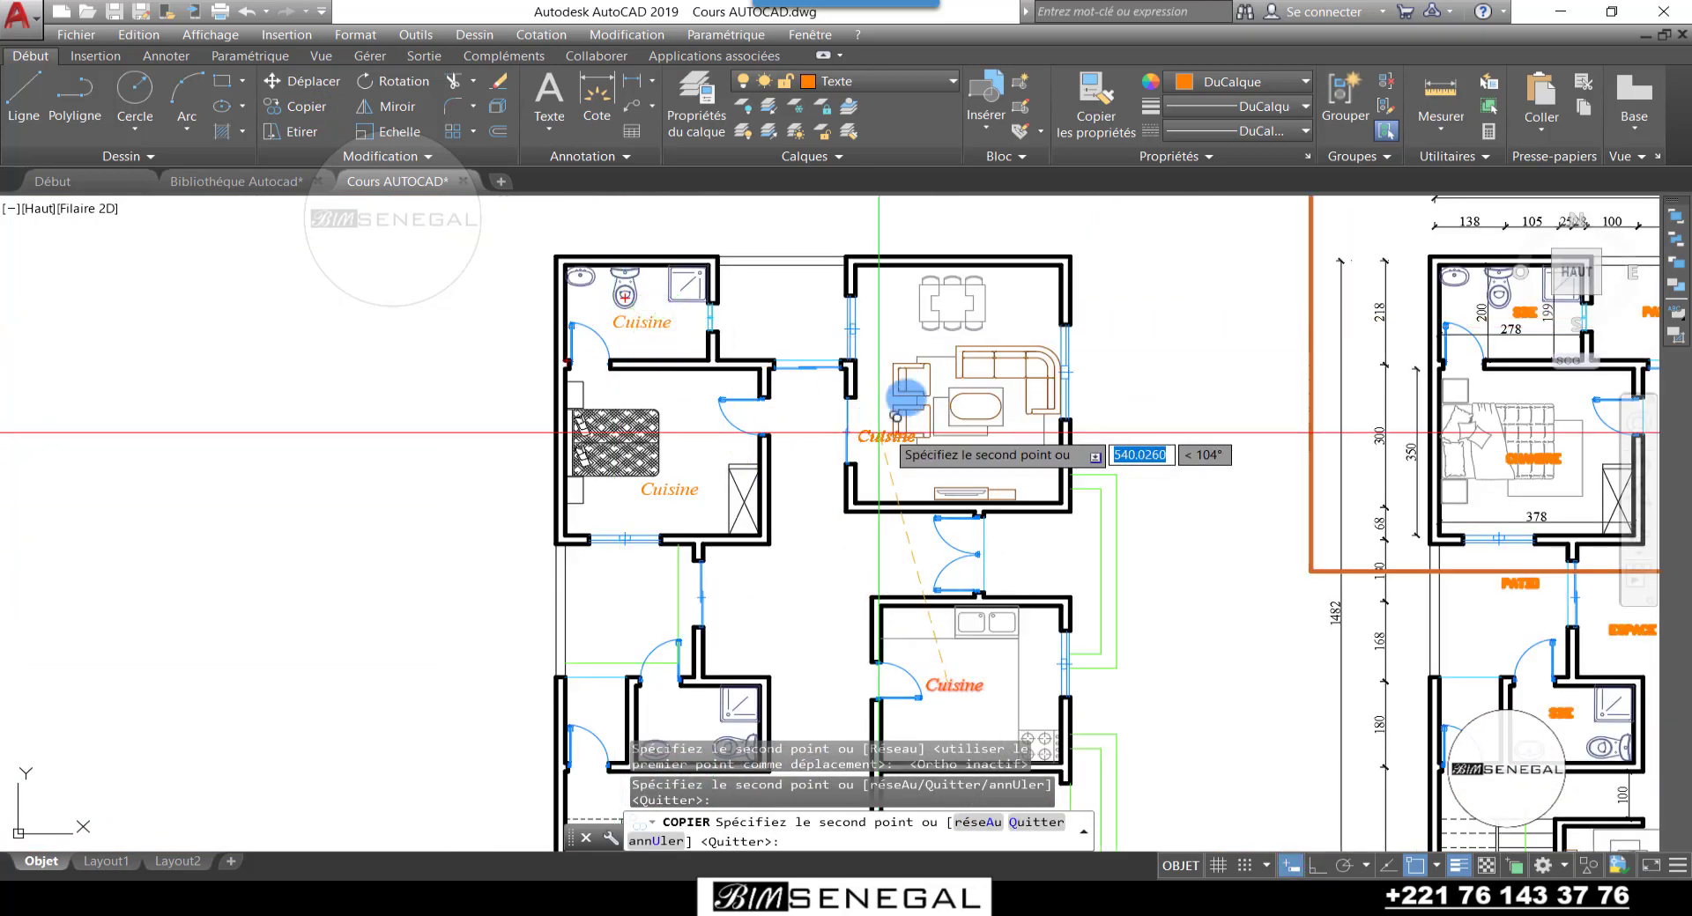
pyautogui.scroll(4, 969, 387)
pyautogui.click(966, 394)
pyautogui.scroll(-4, 965, 356)
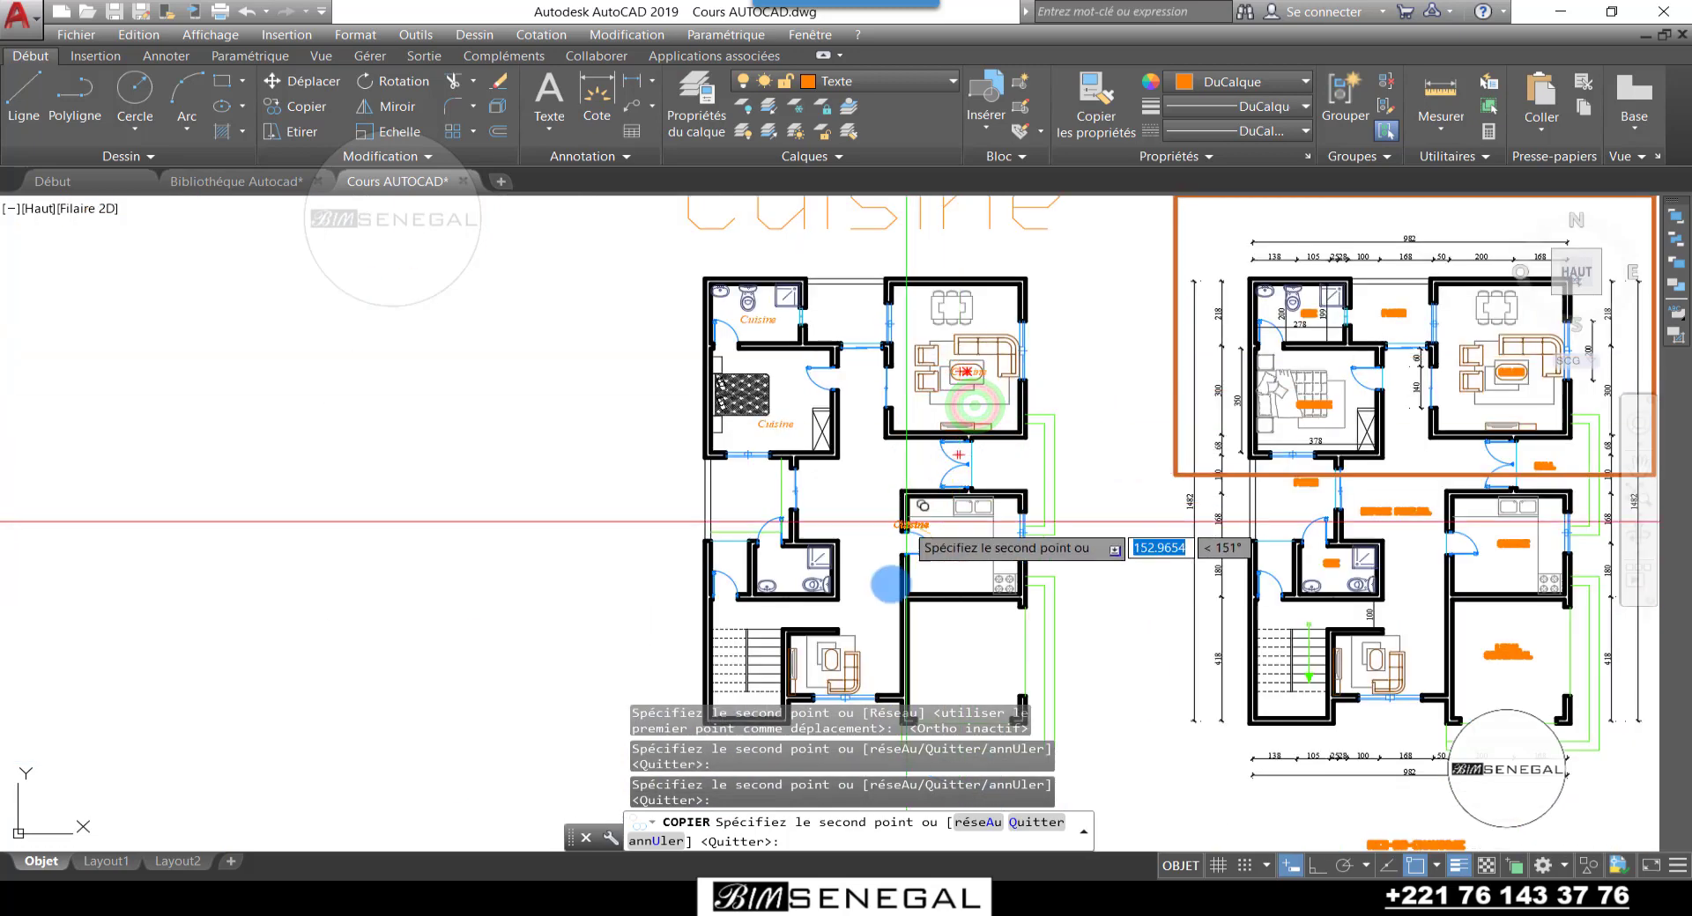
# Step: Place further copies of the "Cuisine" label in the open space beside the kitchen and in the lower bathroom
pyautogui.scroll(3, 830, 484)
pyautogui.scroll(-2, 851, 484)
pyautogui.click(868, 483)
pyautogui.scroll(4, 780, 471)
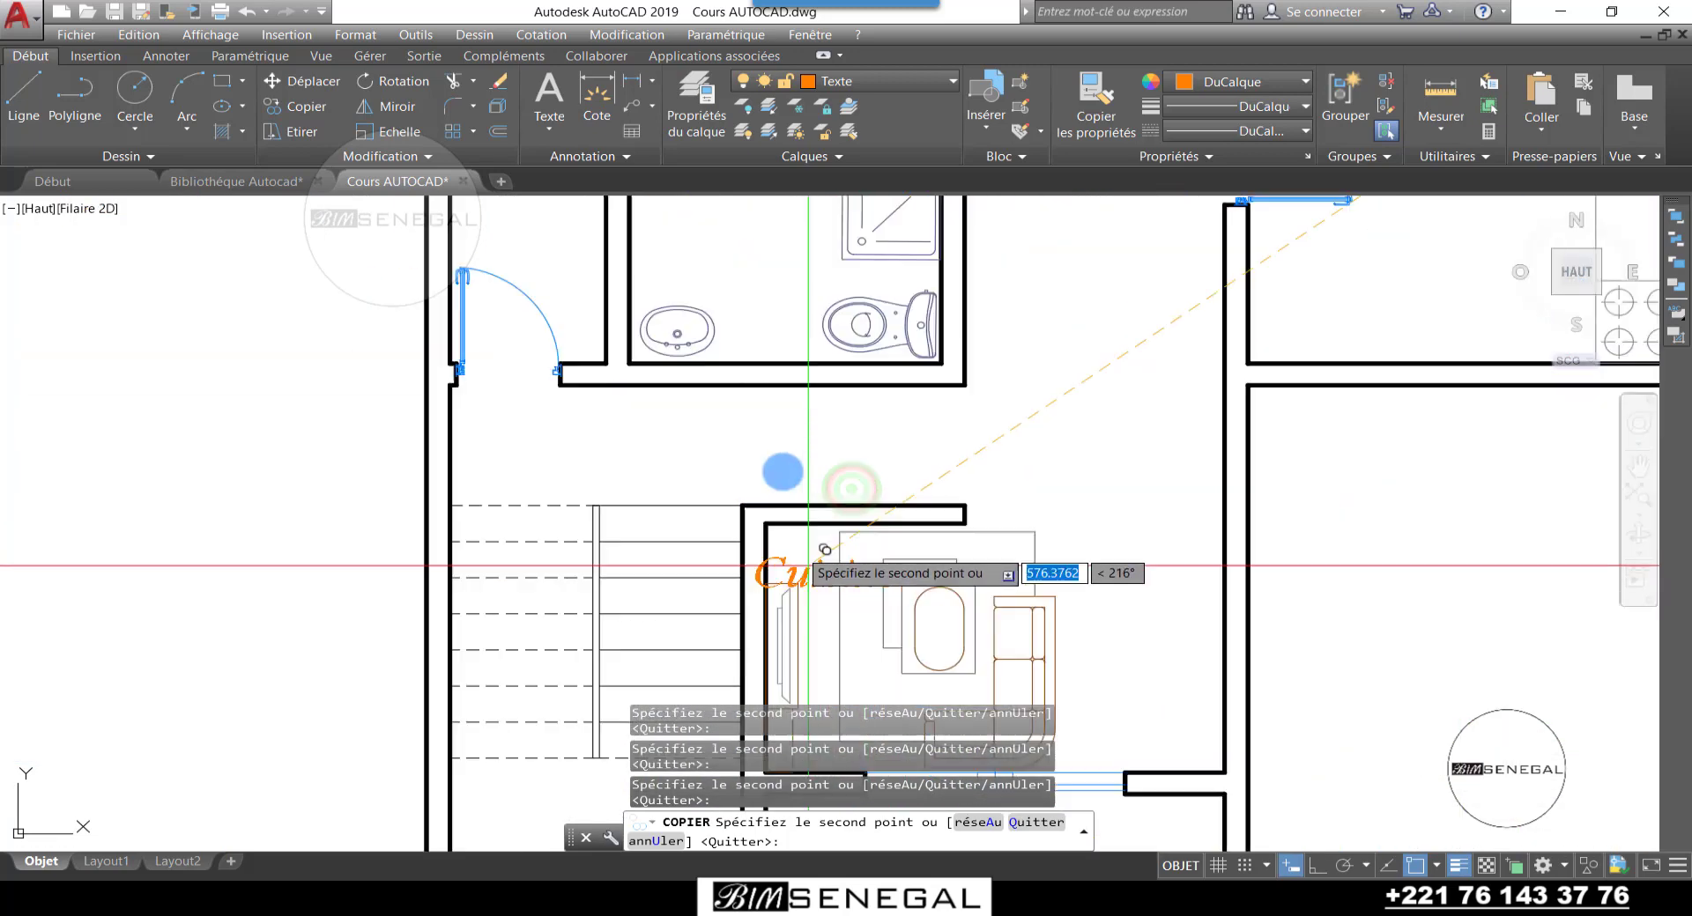
pyautogui.scroll(-3, 743, 511)
pyautogui.scroll(-2, 744, 432)
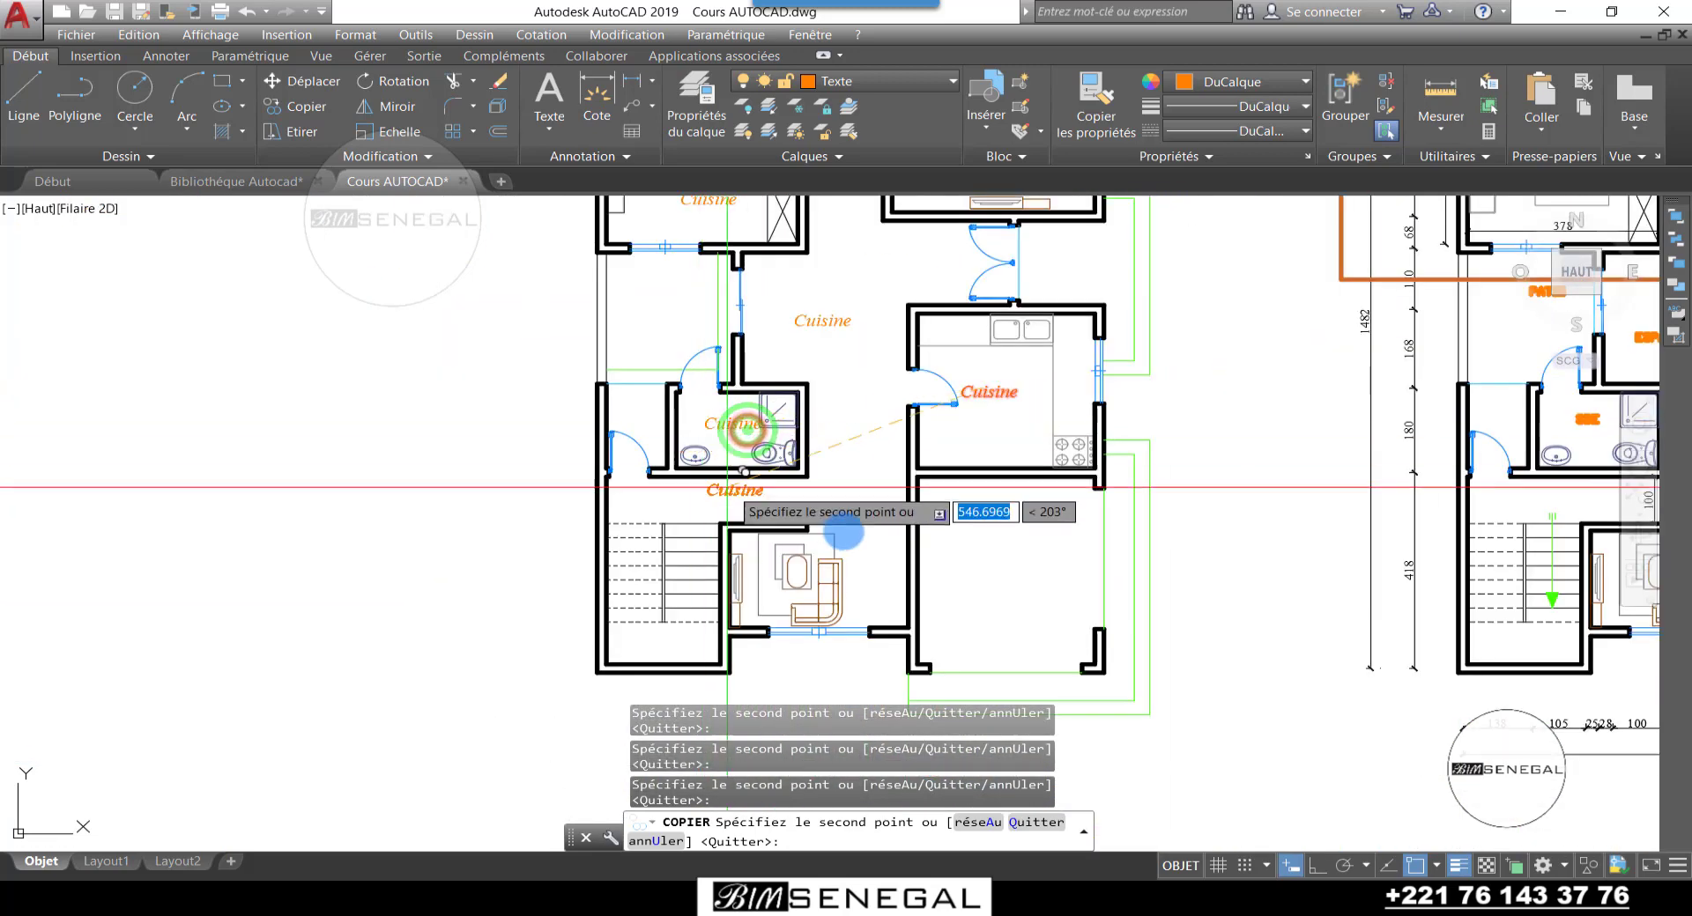
# Step: Copy the "Cuisine" label into the small lounge near the stairs and the room below the kitchen, and end copying
pyautogui.scroll(2, 817, 619)
pyautogui.scroll(4, 817, 619)
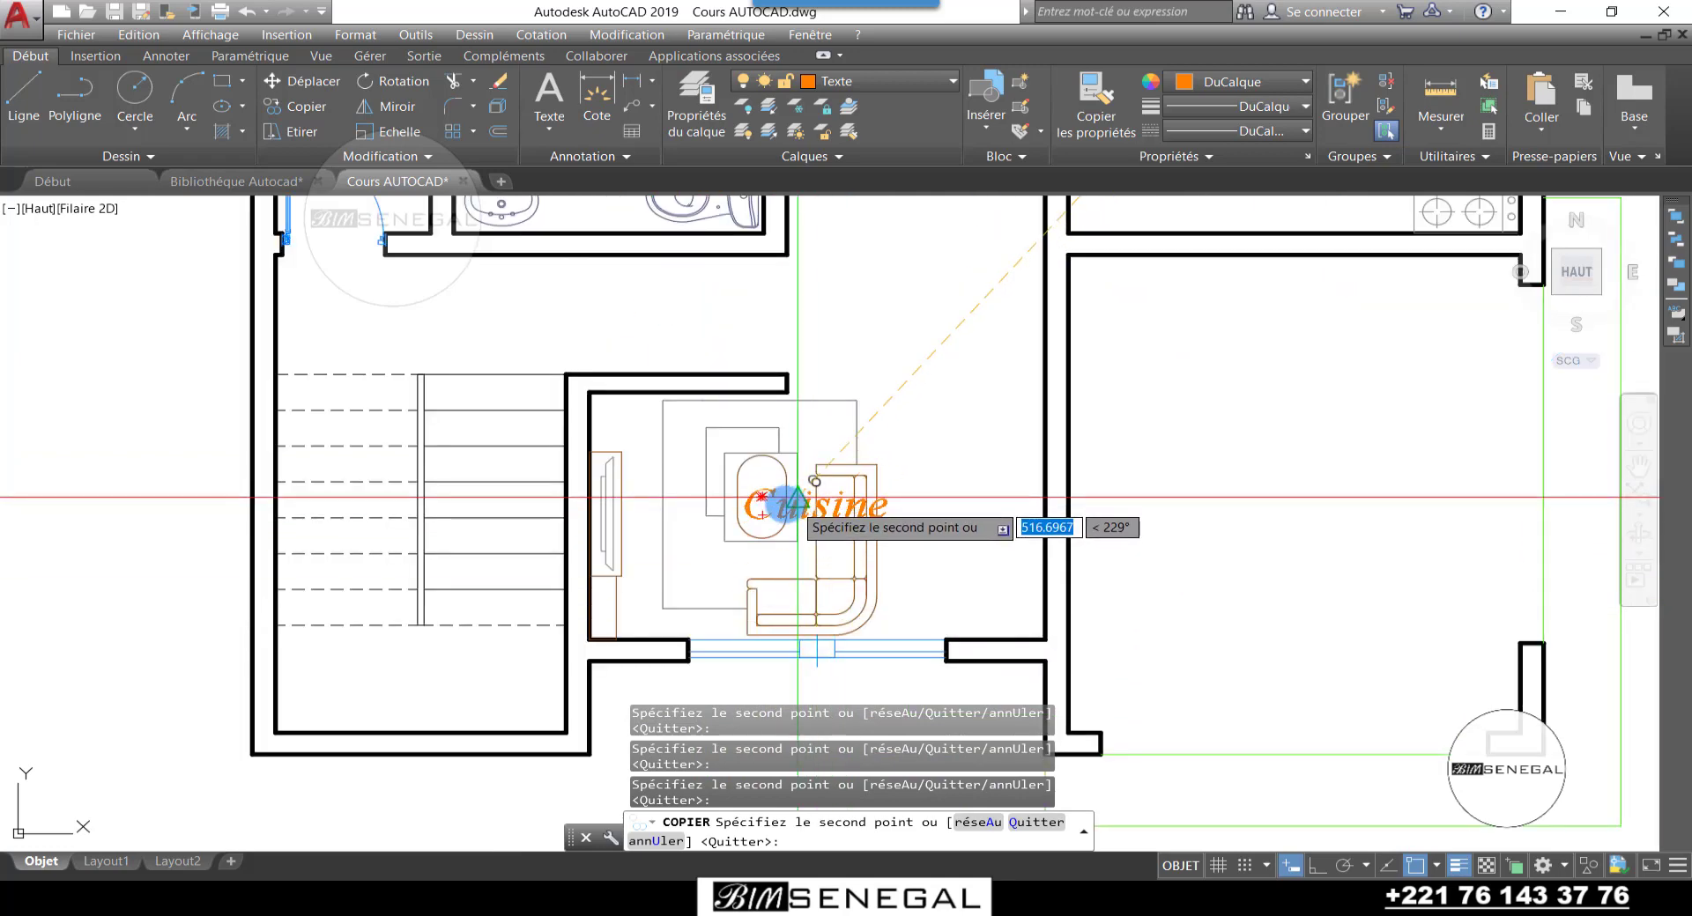
pyautogui.click(784, 502)
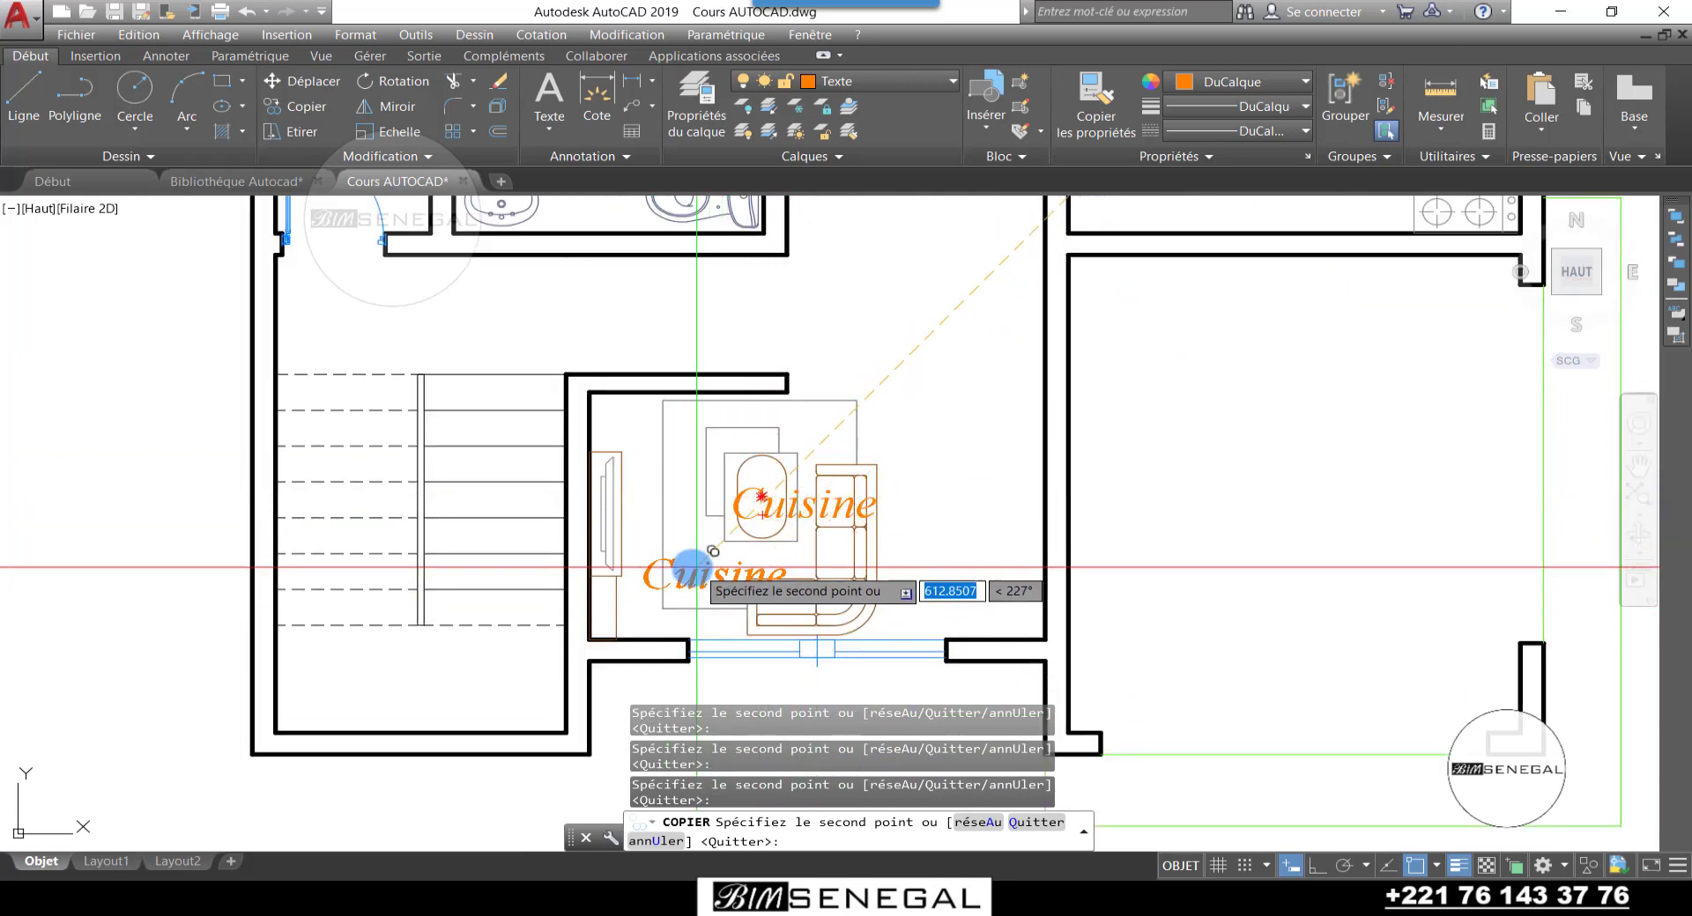
pyautogui.scroll(-3, 793, 528)
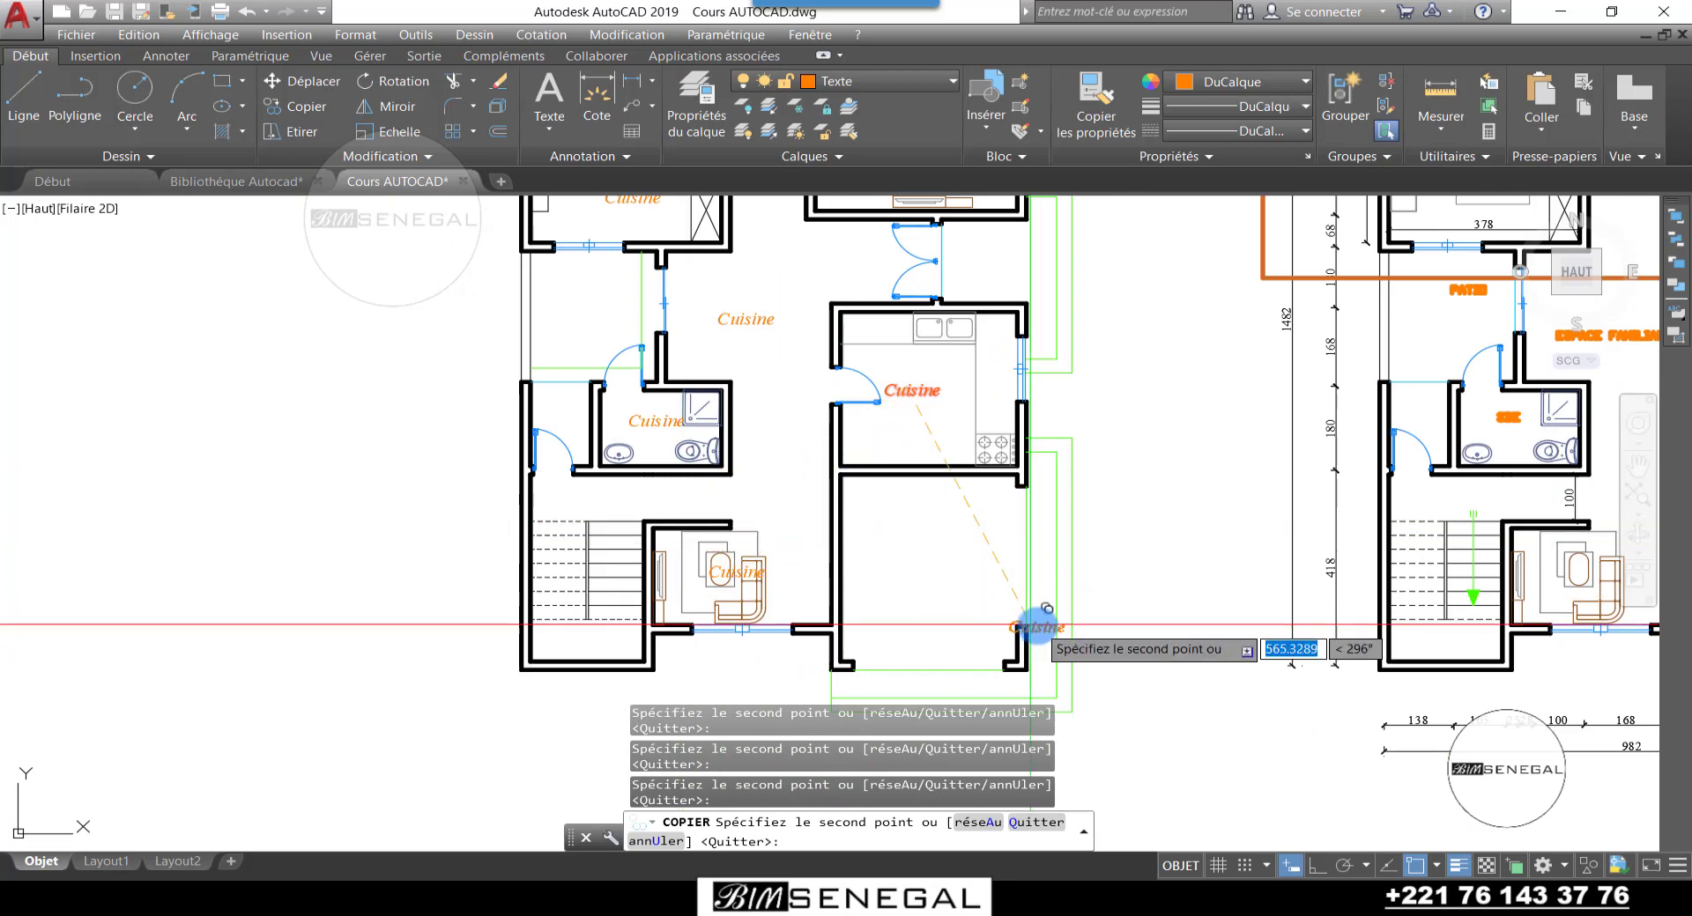
pyautogui.scroll(2, 846, 529)
pyautogui.click(853, 524)
pyautogui.scroll(-2, 752, 608)
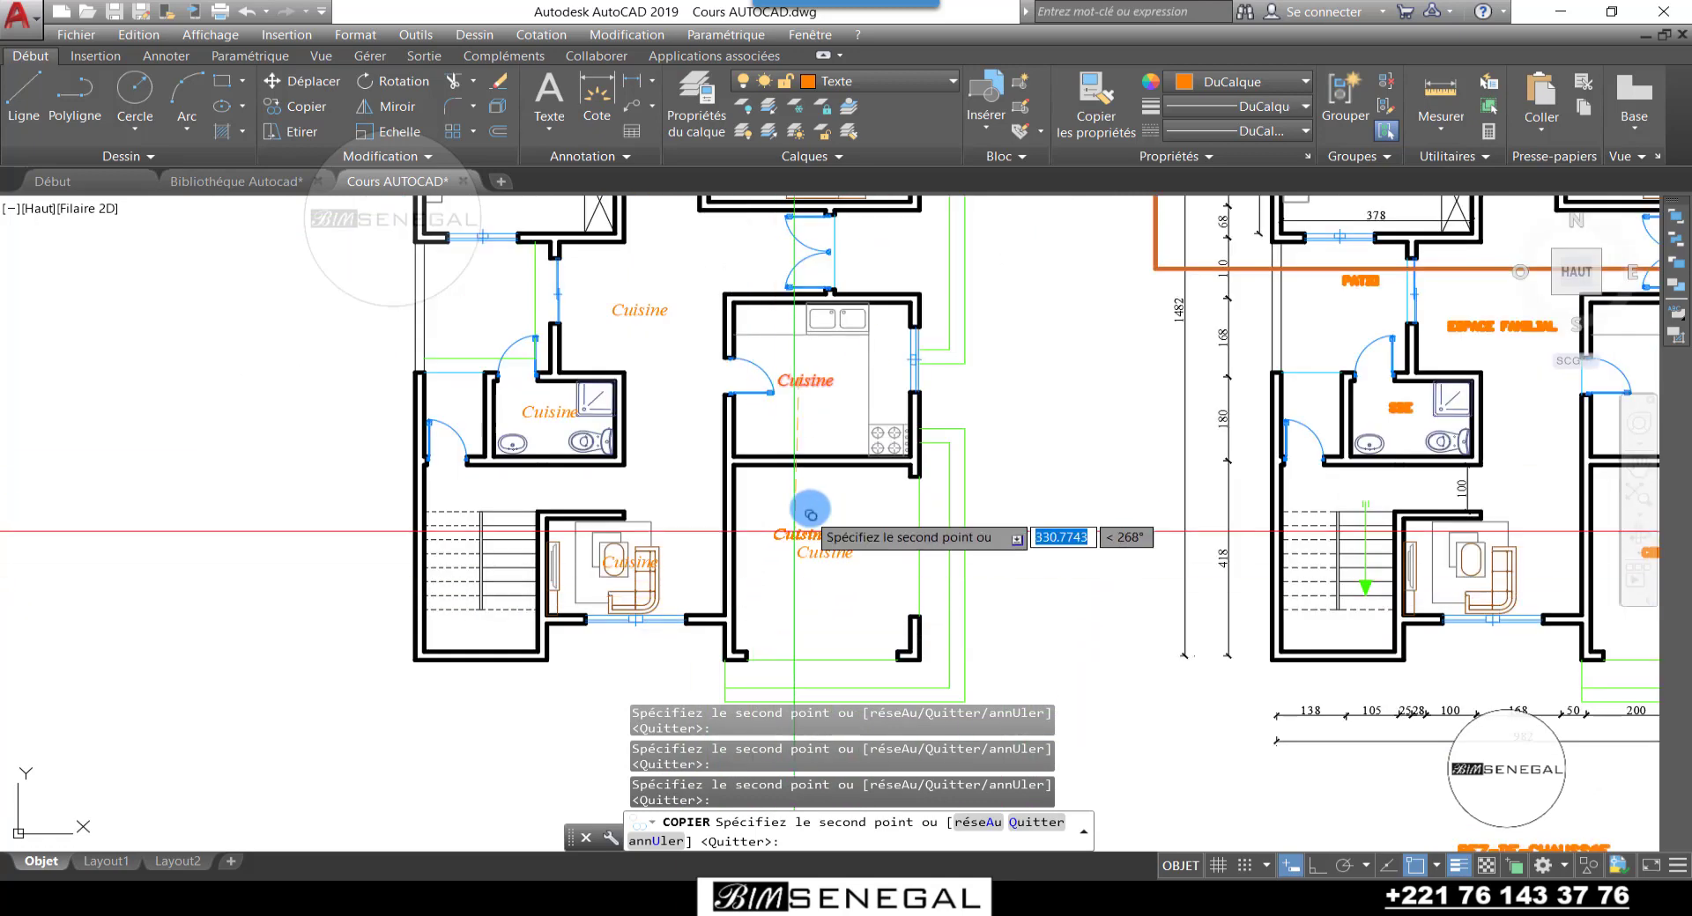
pyautogui.press('Escape')
pyautogui.press('Escape')
pyautogui.scroll(-3, 605, 446)
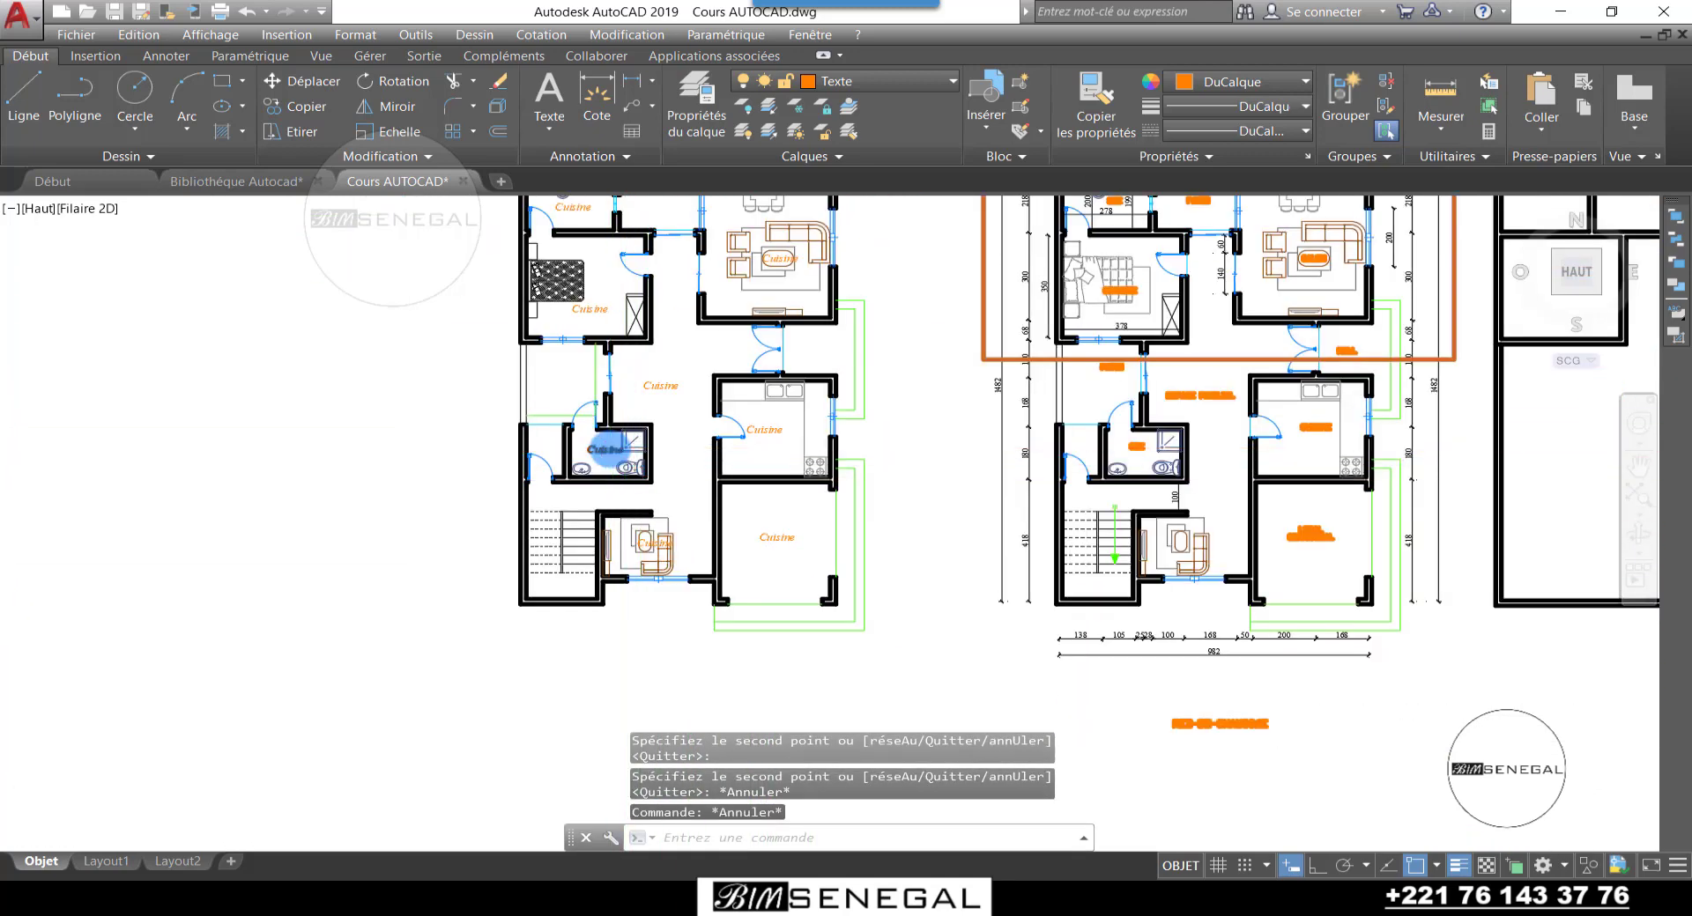
# Step: Replace the lower bathroom's label text with "T.V"
pyautogui.scroll(8, 582, 449)
pyautogui.click(568, 449)
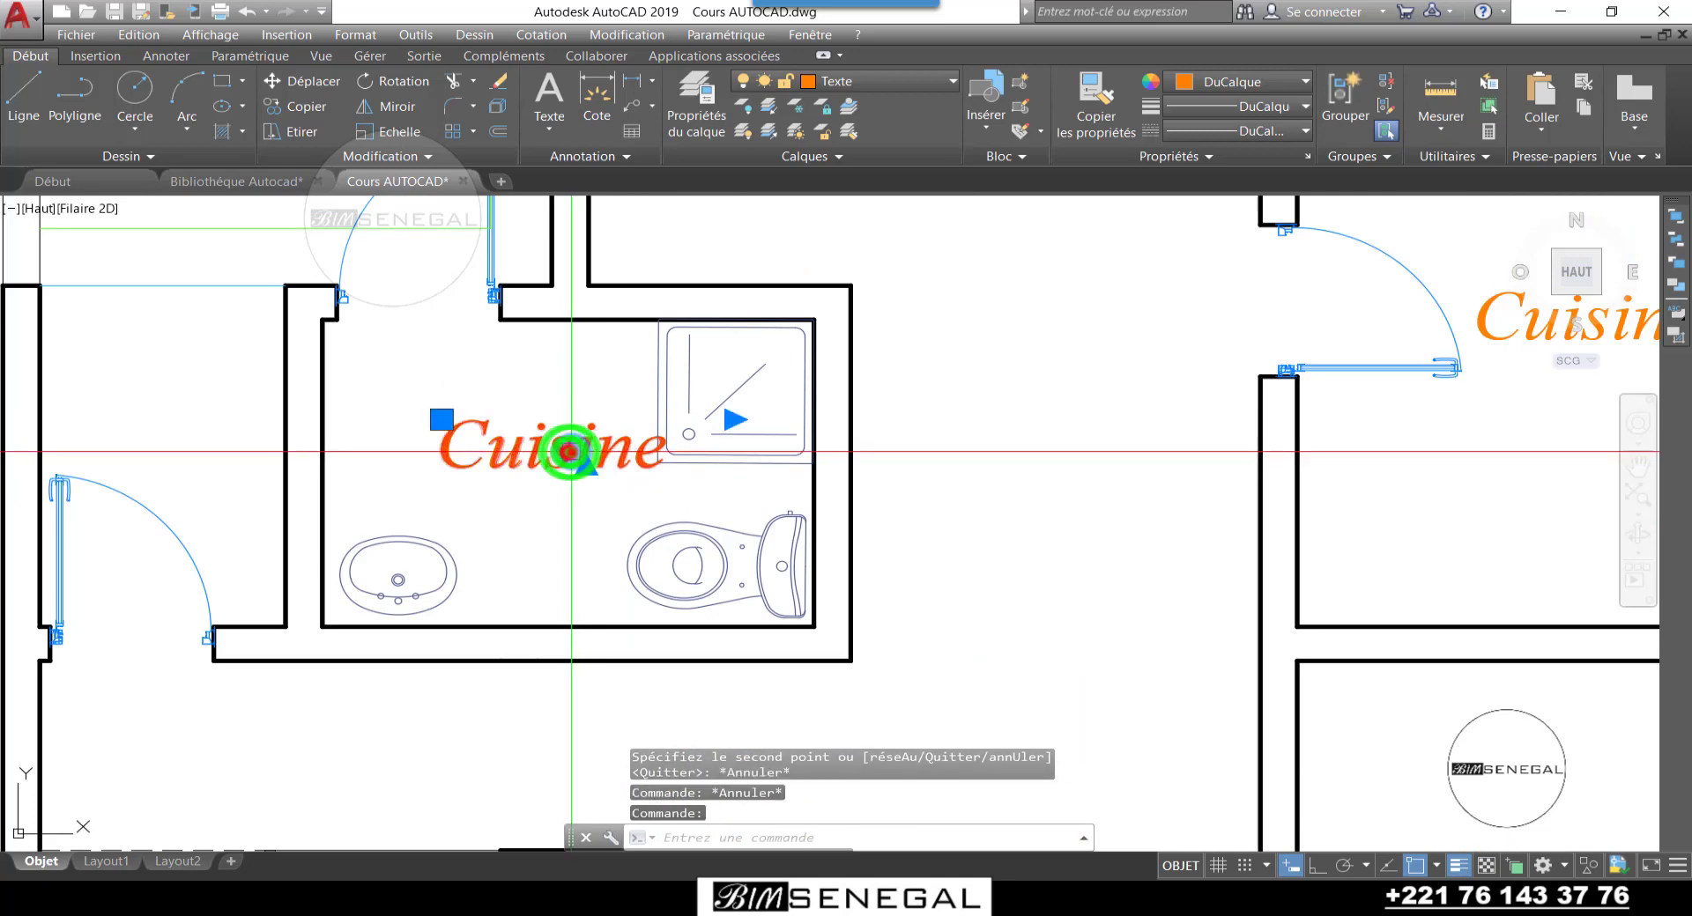
pyautogui.doubleClick(559, 446)
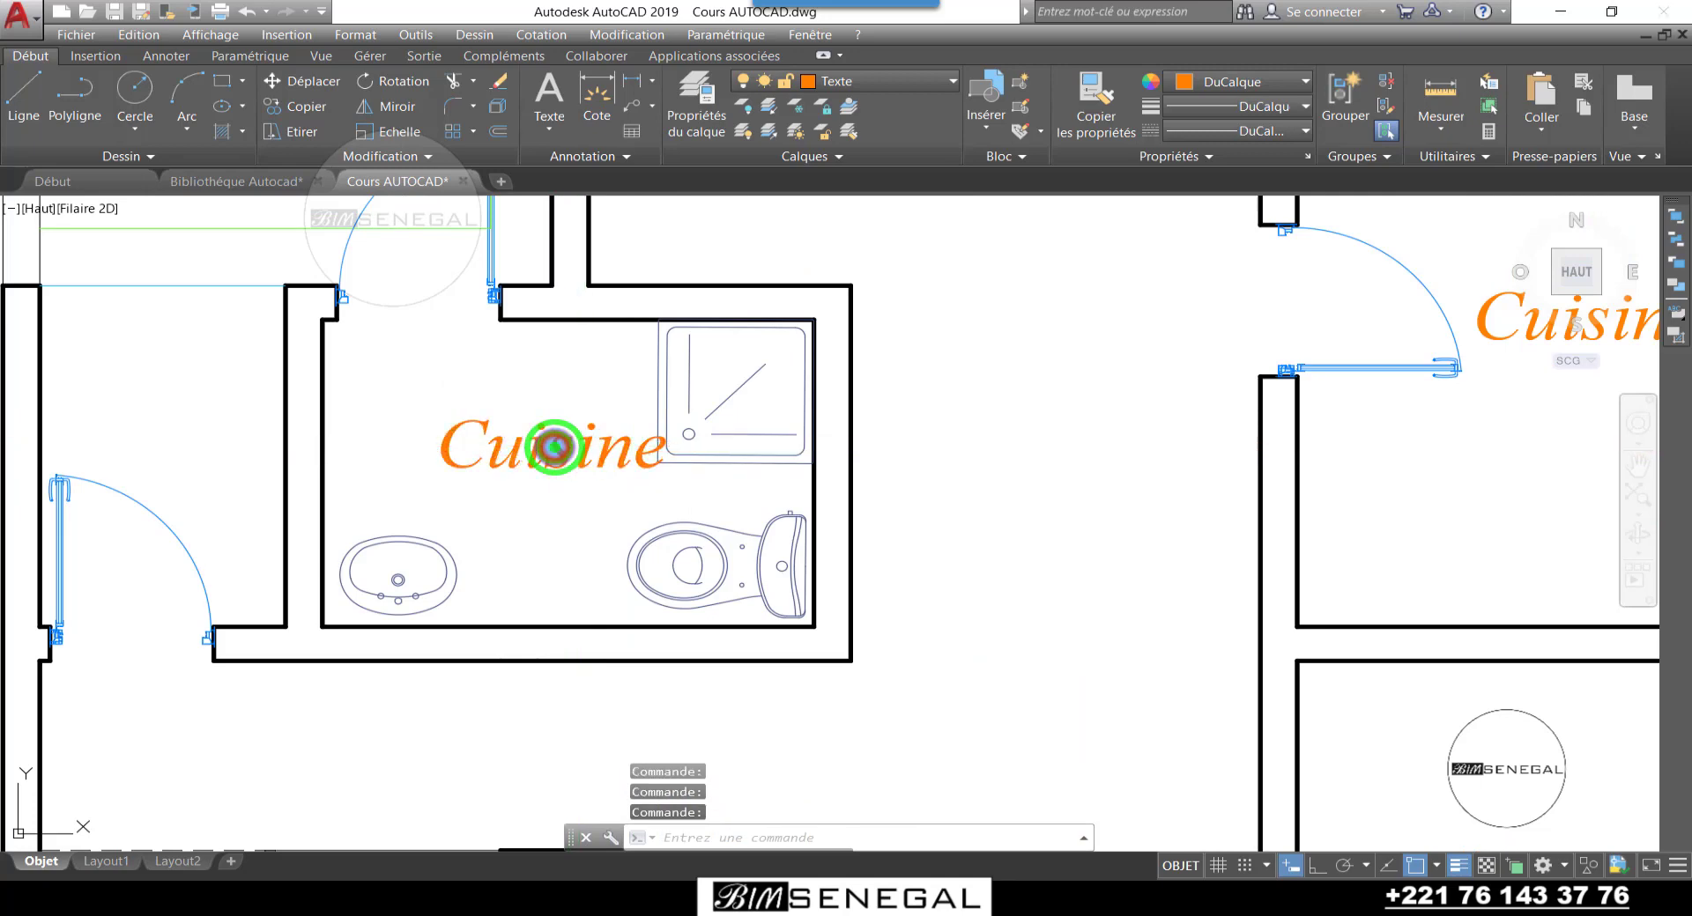
pyautogui.moveTo(682, 461); pyautogui.dragTo(401, 465)
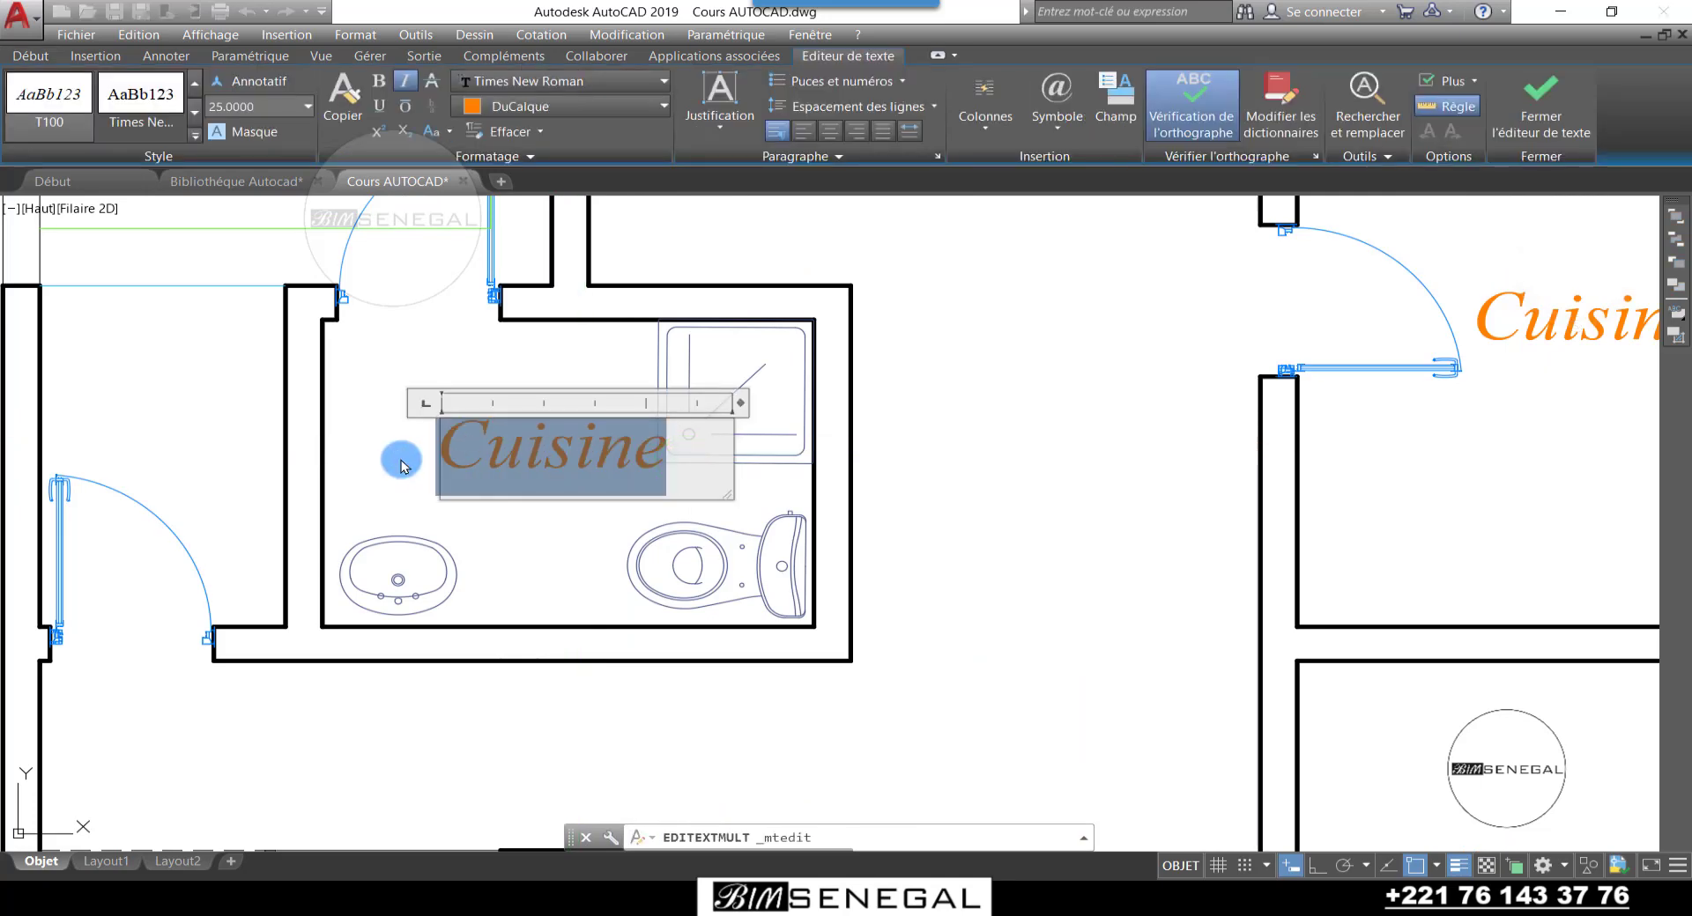
pyautogui.write('T')
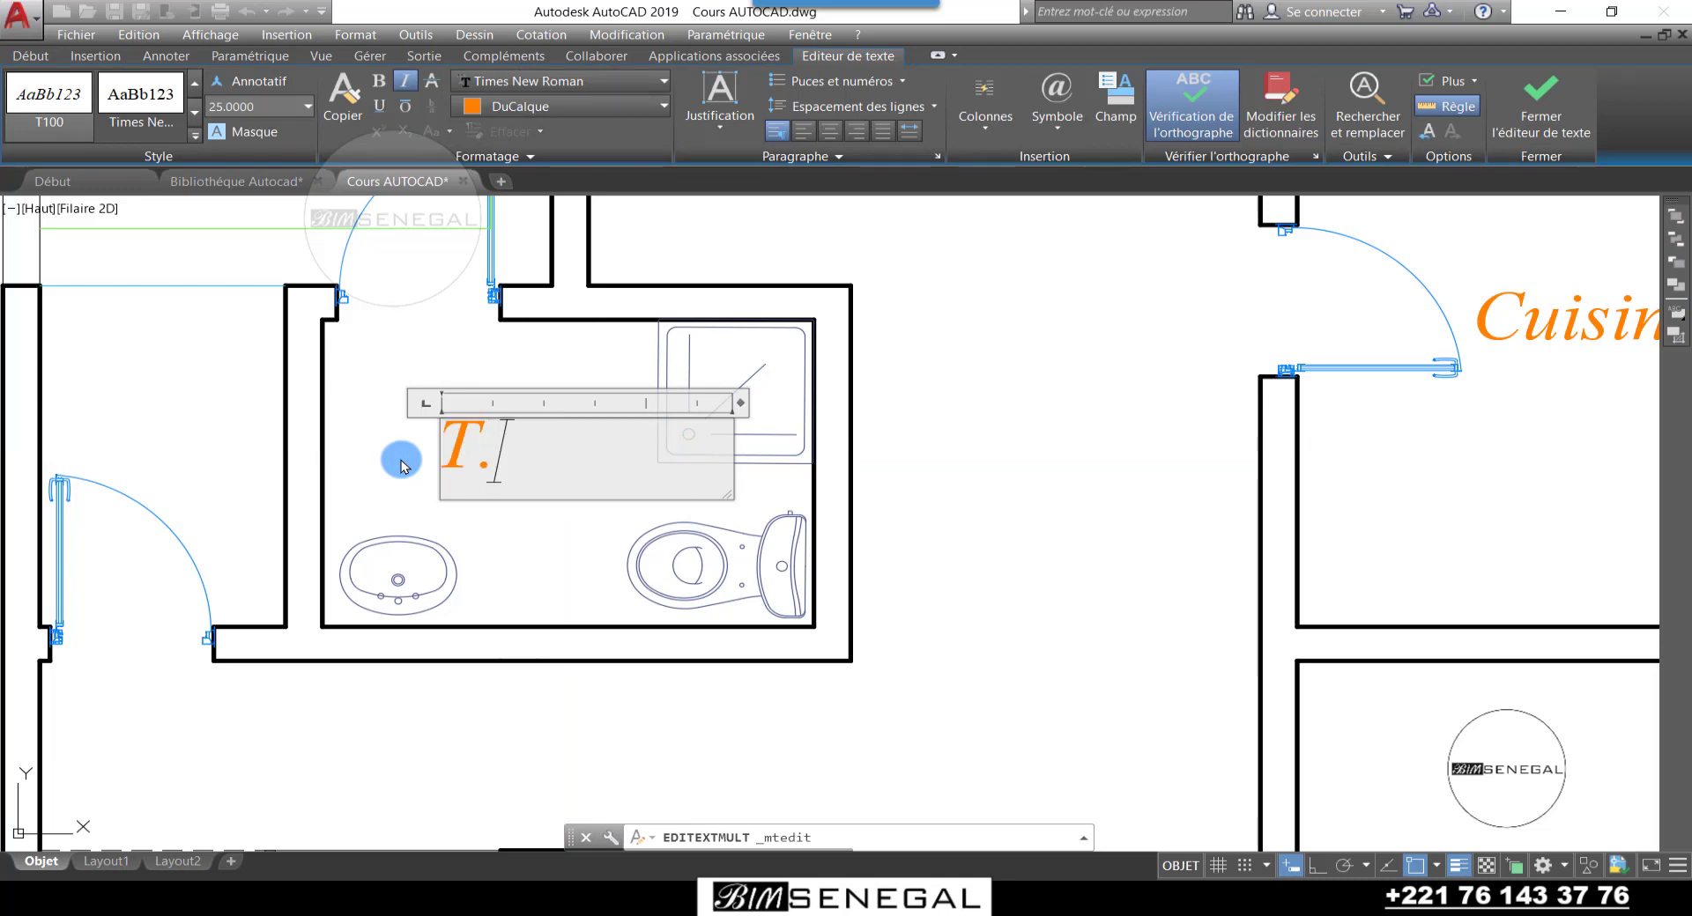
pyautogui.write('.V')
pyautogui.click(600, 561)
pyautogui.scroll(-5, 635, 484)
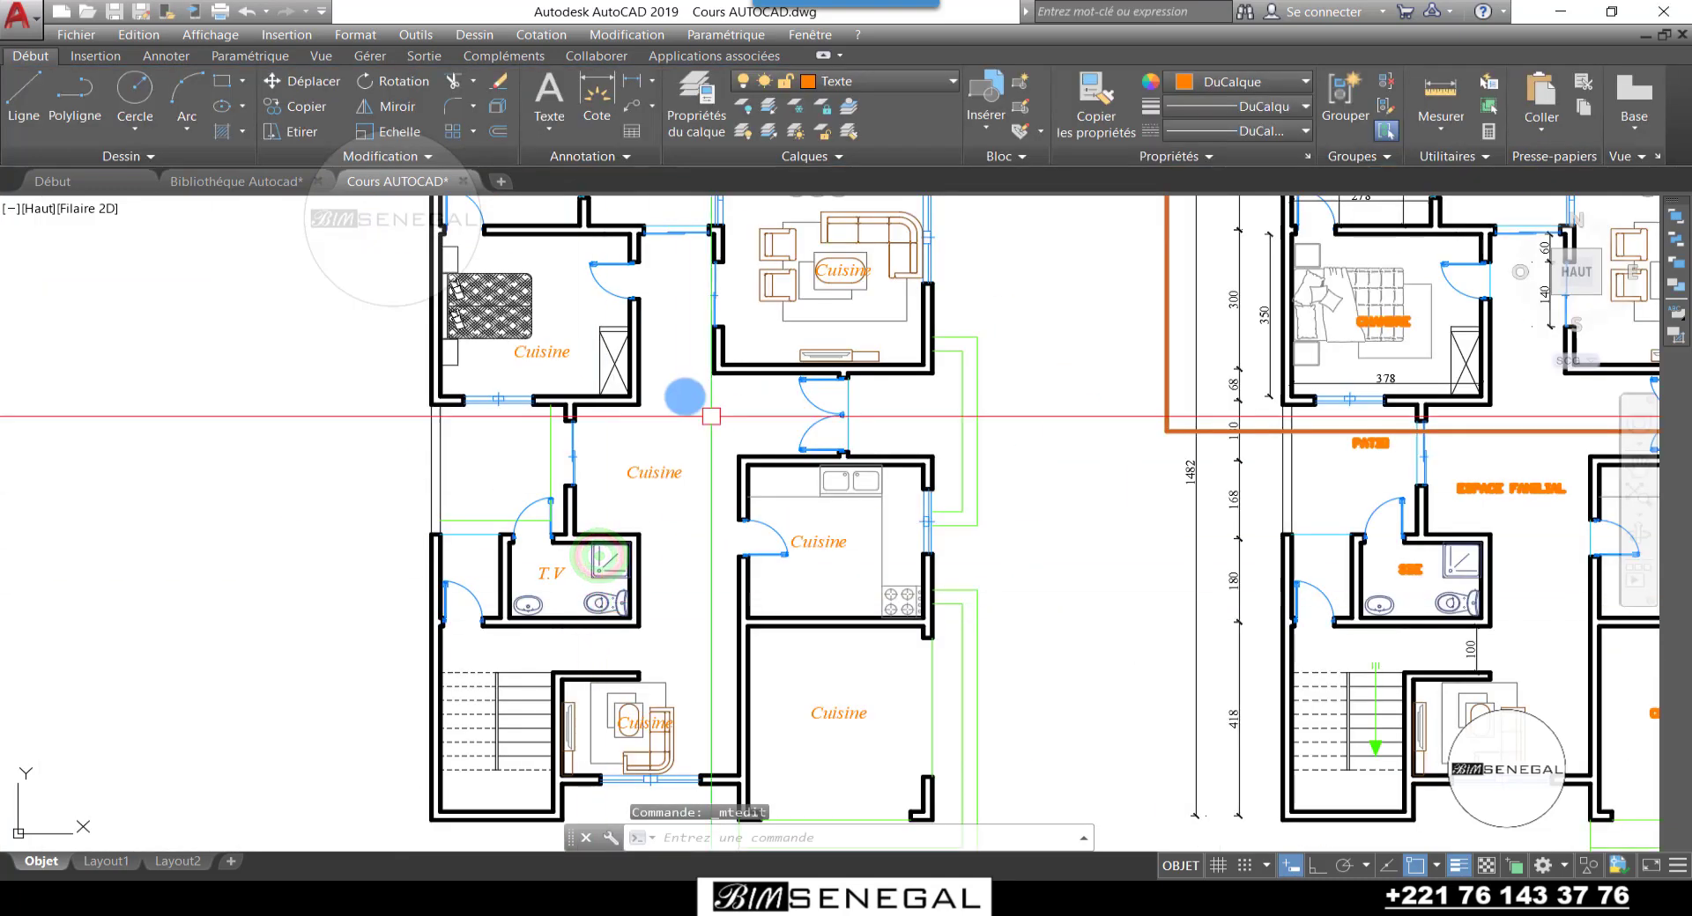
# Step: Replace the label text in the bedroom with "Chambre"
pyautogui.scroll(4, 559, 351)
pyautogui.doubleClick(529, 384)
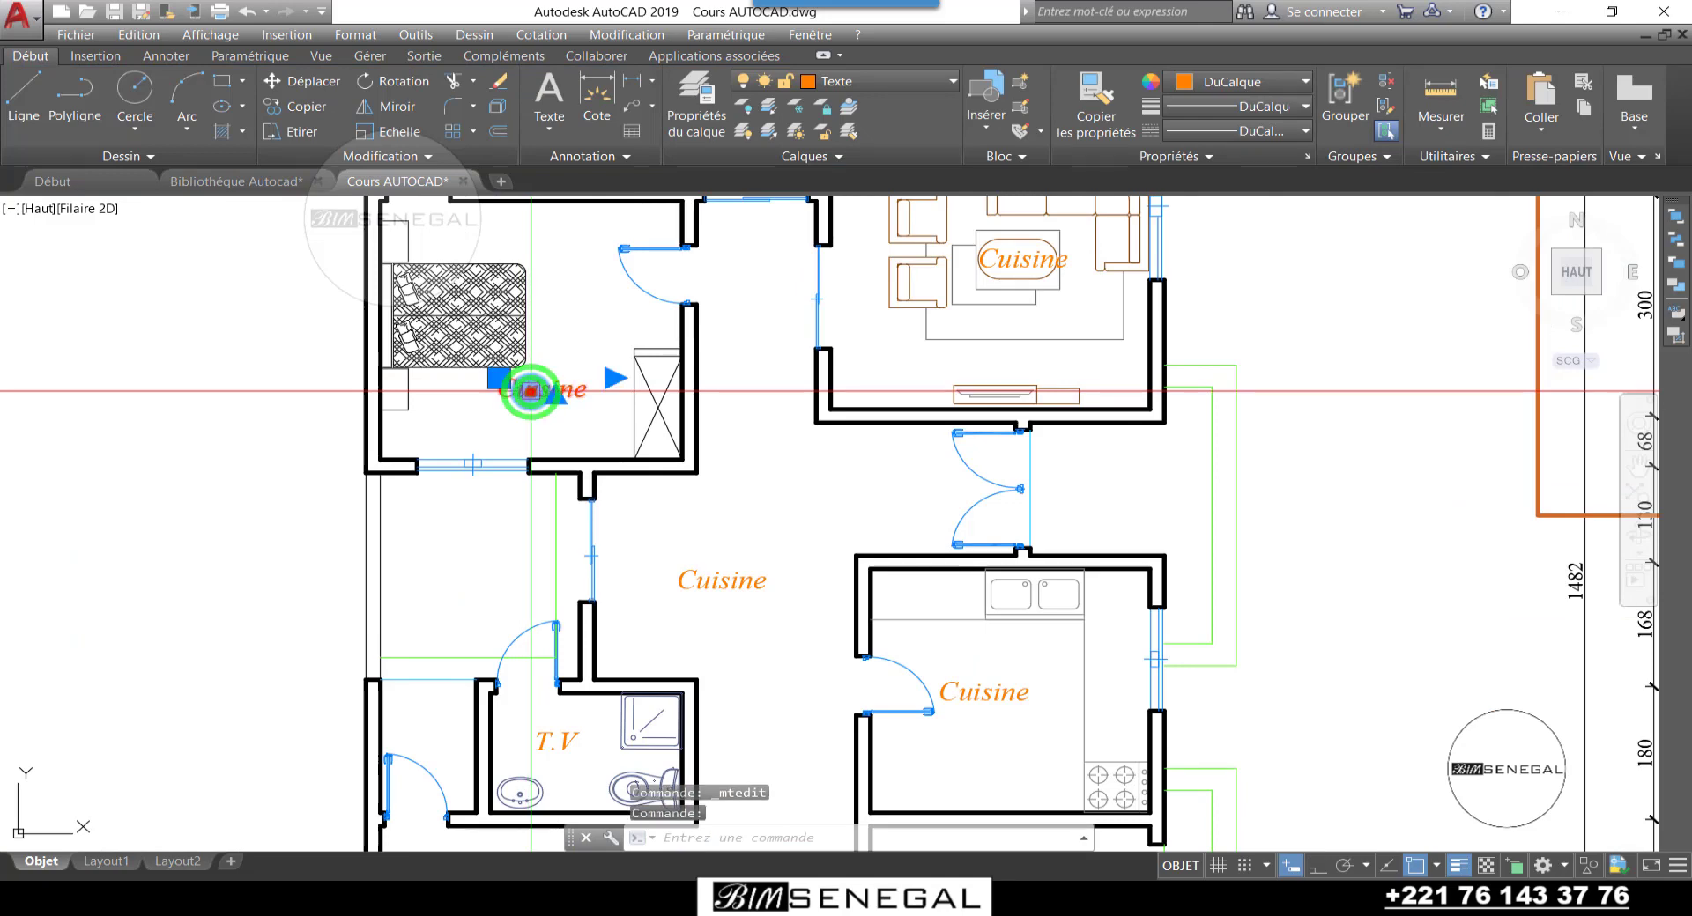
pyautogui.moveTo(744, 415); pyautogui.dragTo(446, 408)
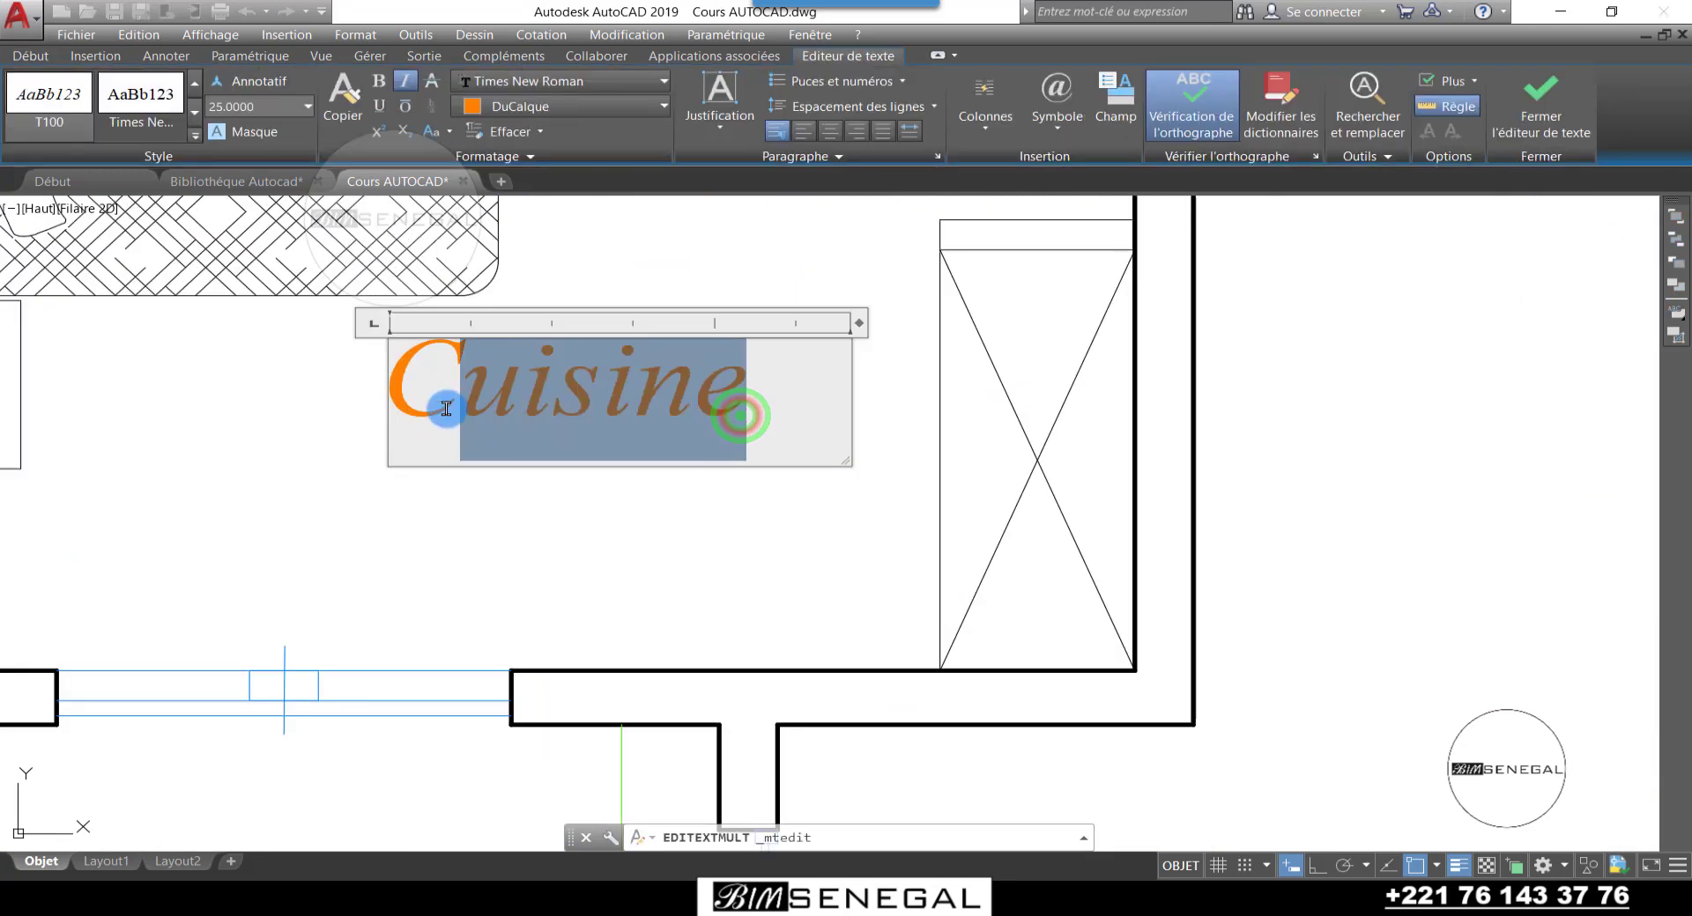
pyautogui.write('ch')
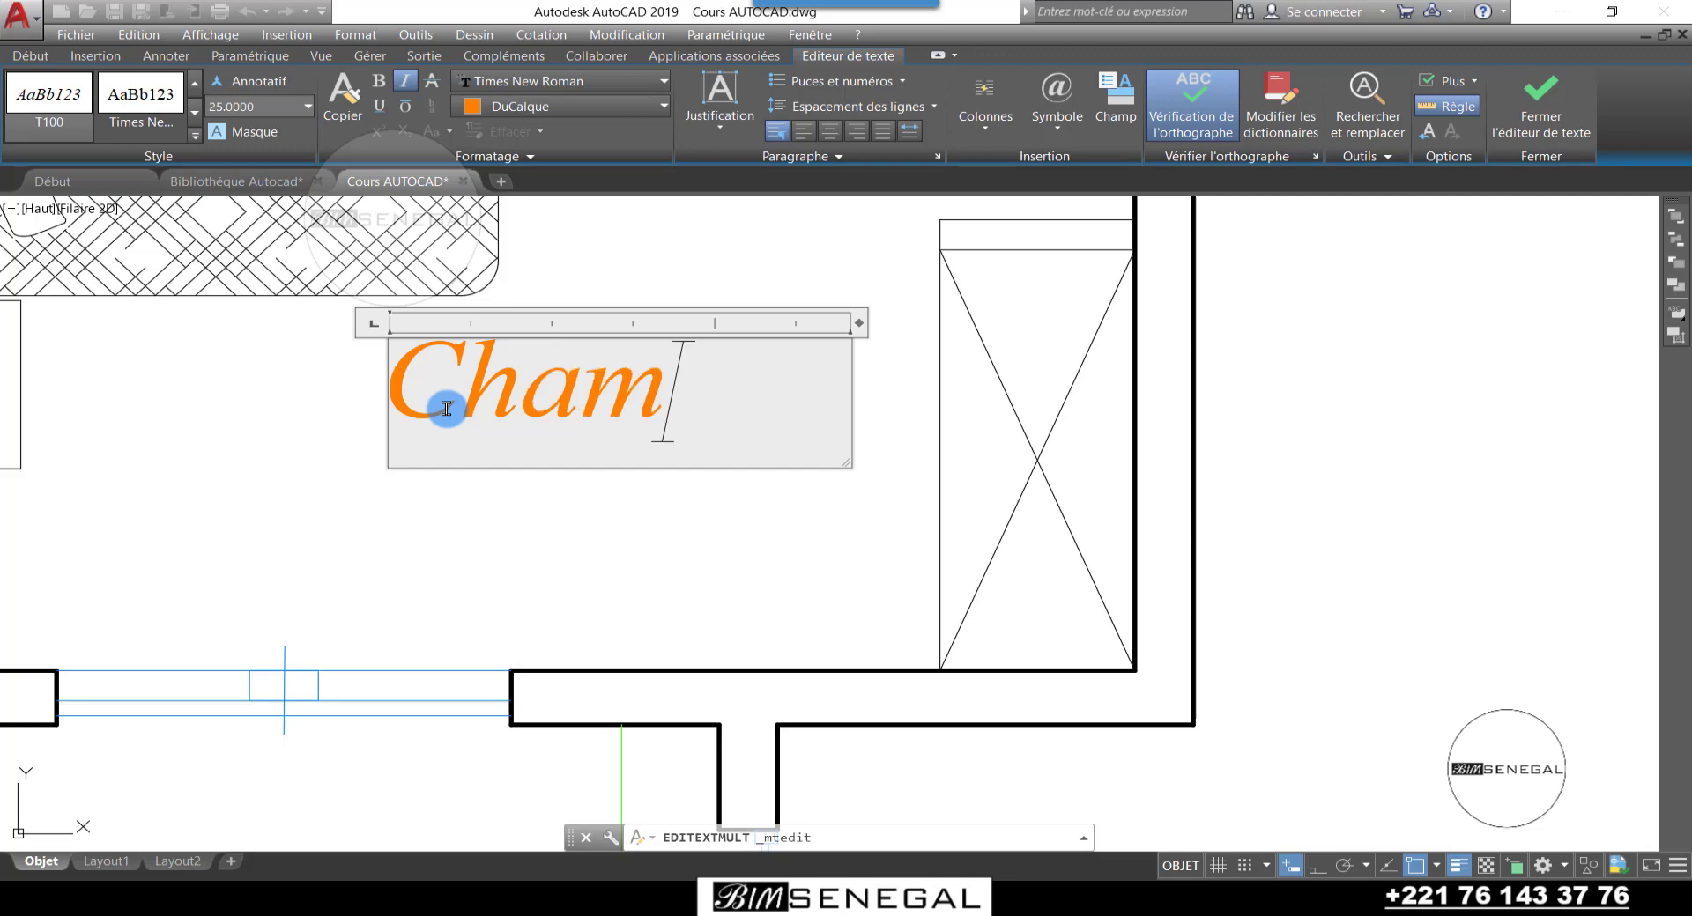
pyautogui.click(532, 536)
pyautogui.scroll(-3, 558, 558)
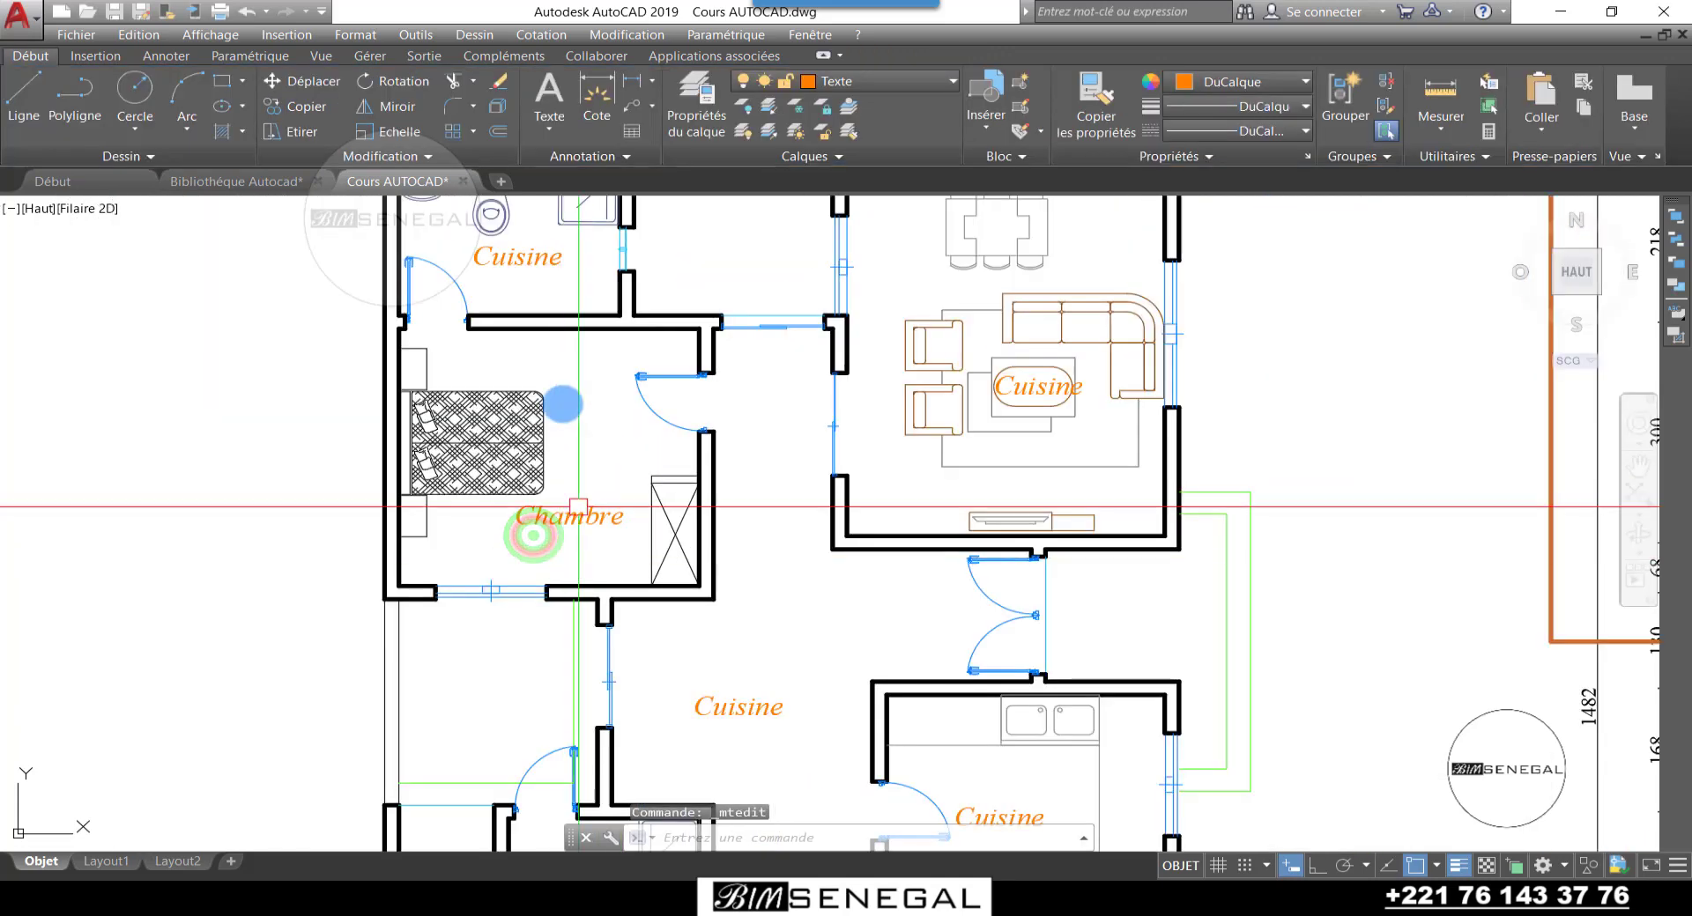
pyautogui.scroll(-1, 520, 360)
# Step: Replace the upper bathroom's label text with "SDB"
pyautogui.scroll(6, 503, 265)
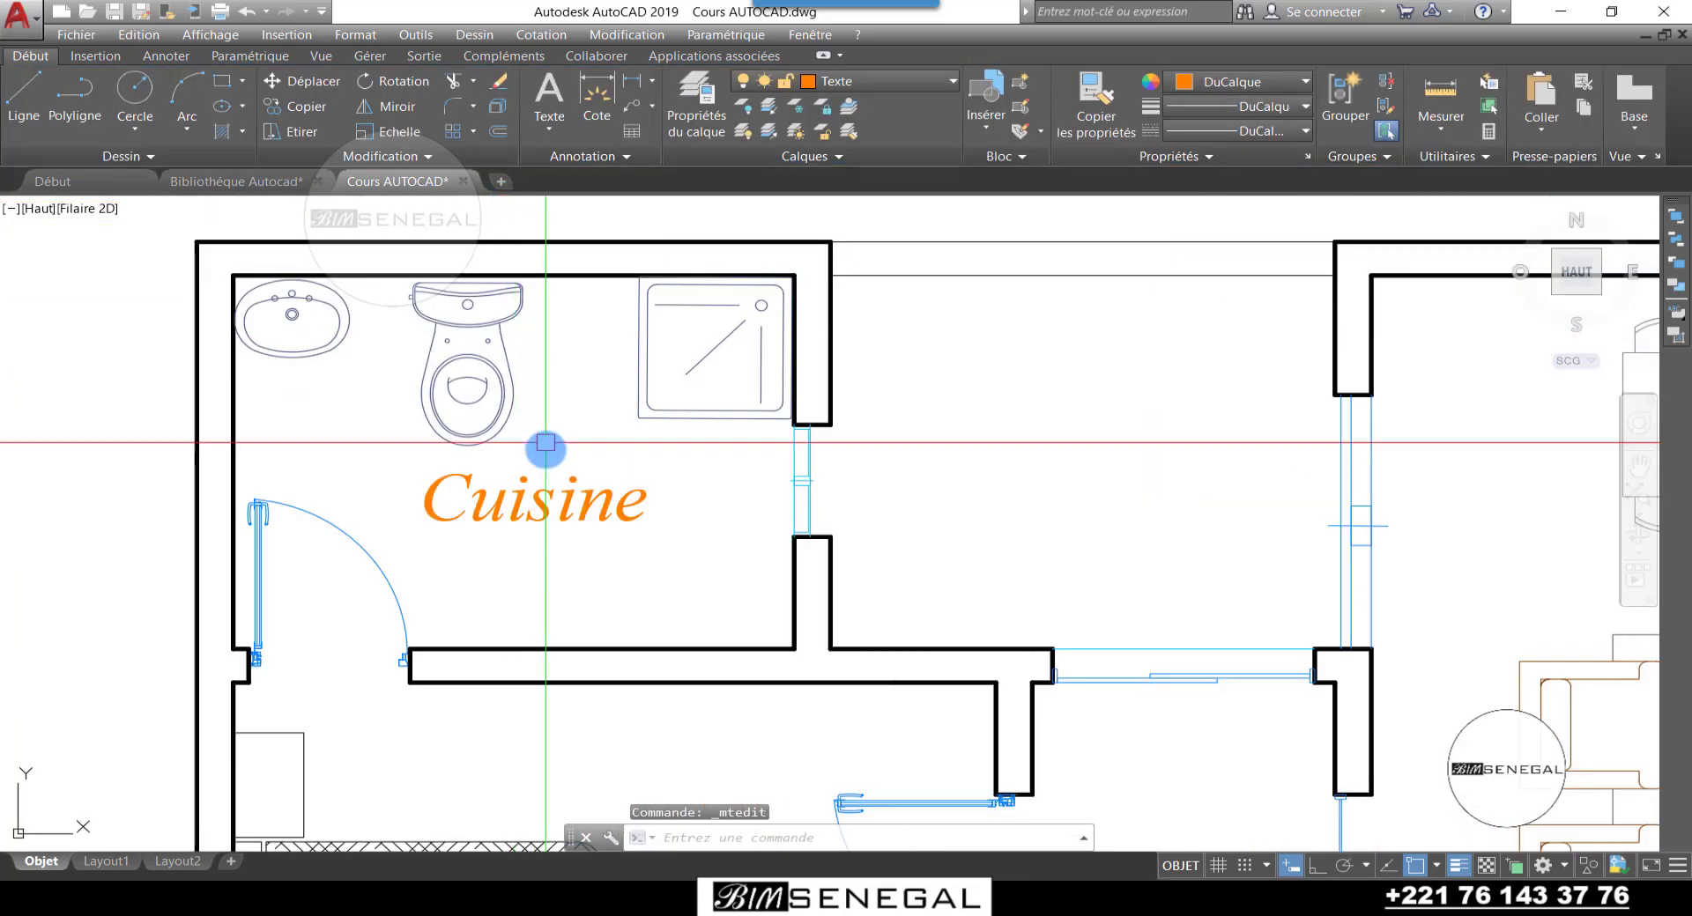
pyautogui.click(550, 502)
pyautogui.doubleClick(550, 502)
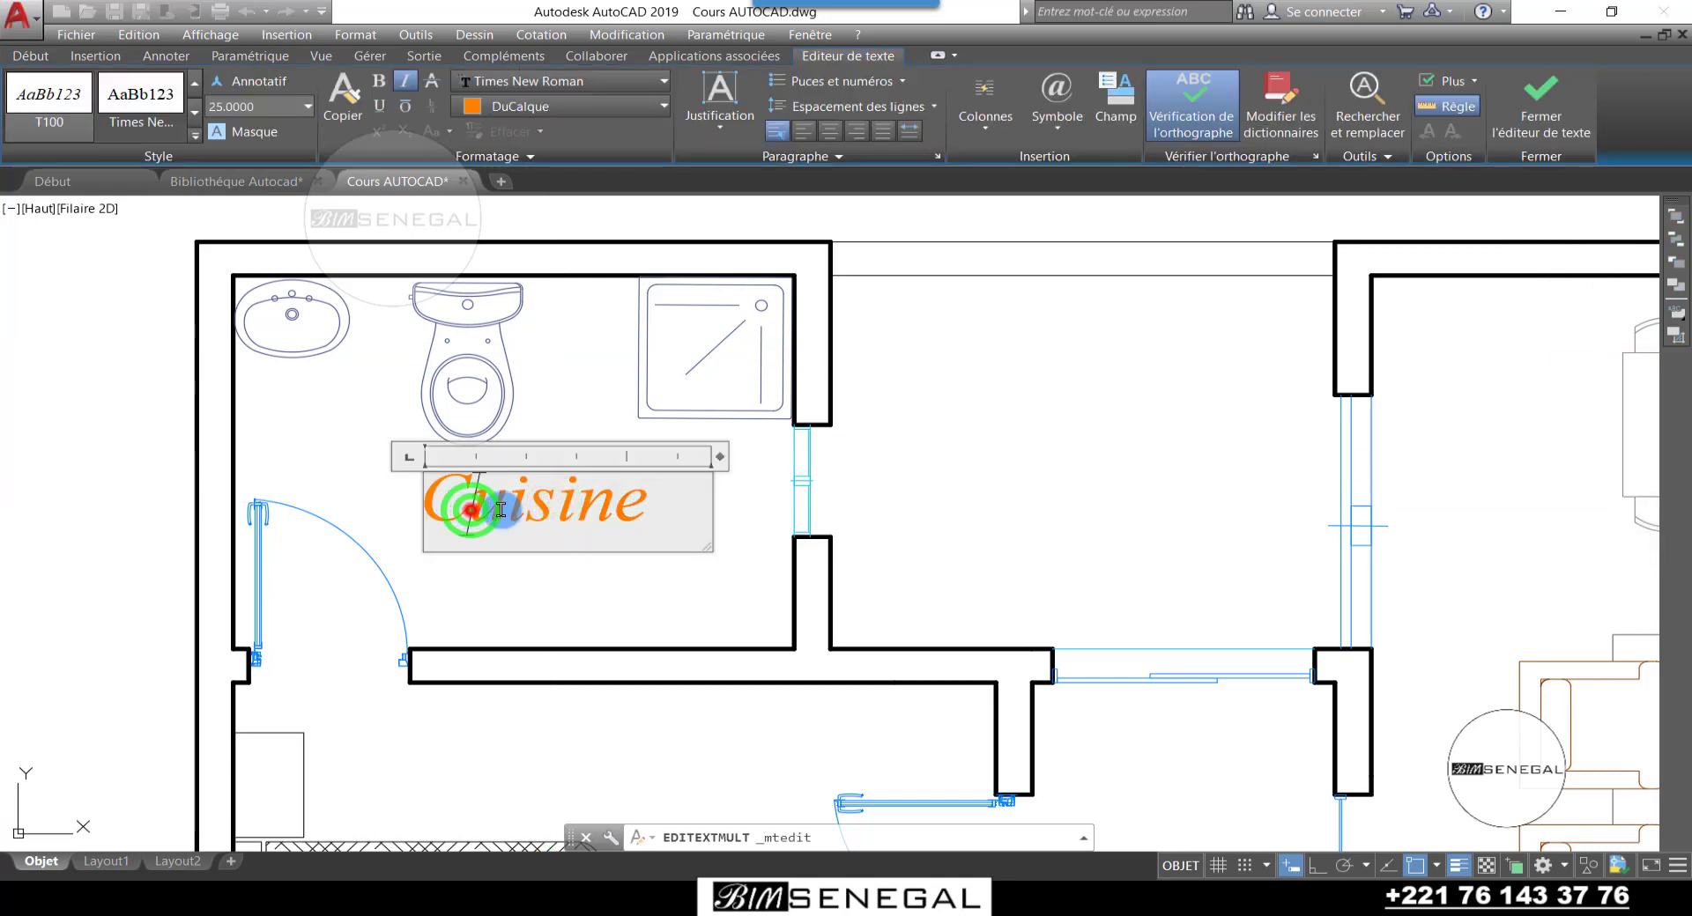
pyautogui.moveTo(445, 509); pyautogui.dragTo(775, 502)
pyautogui.press('Delete')
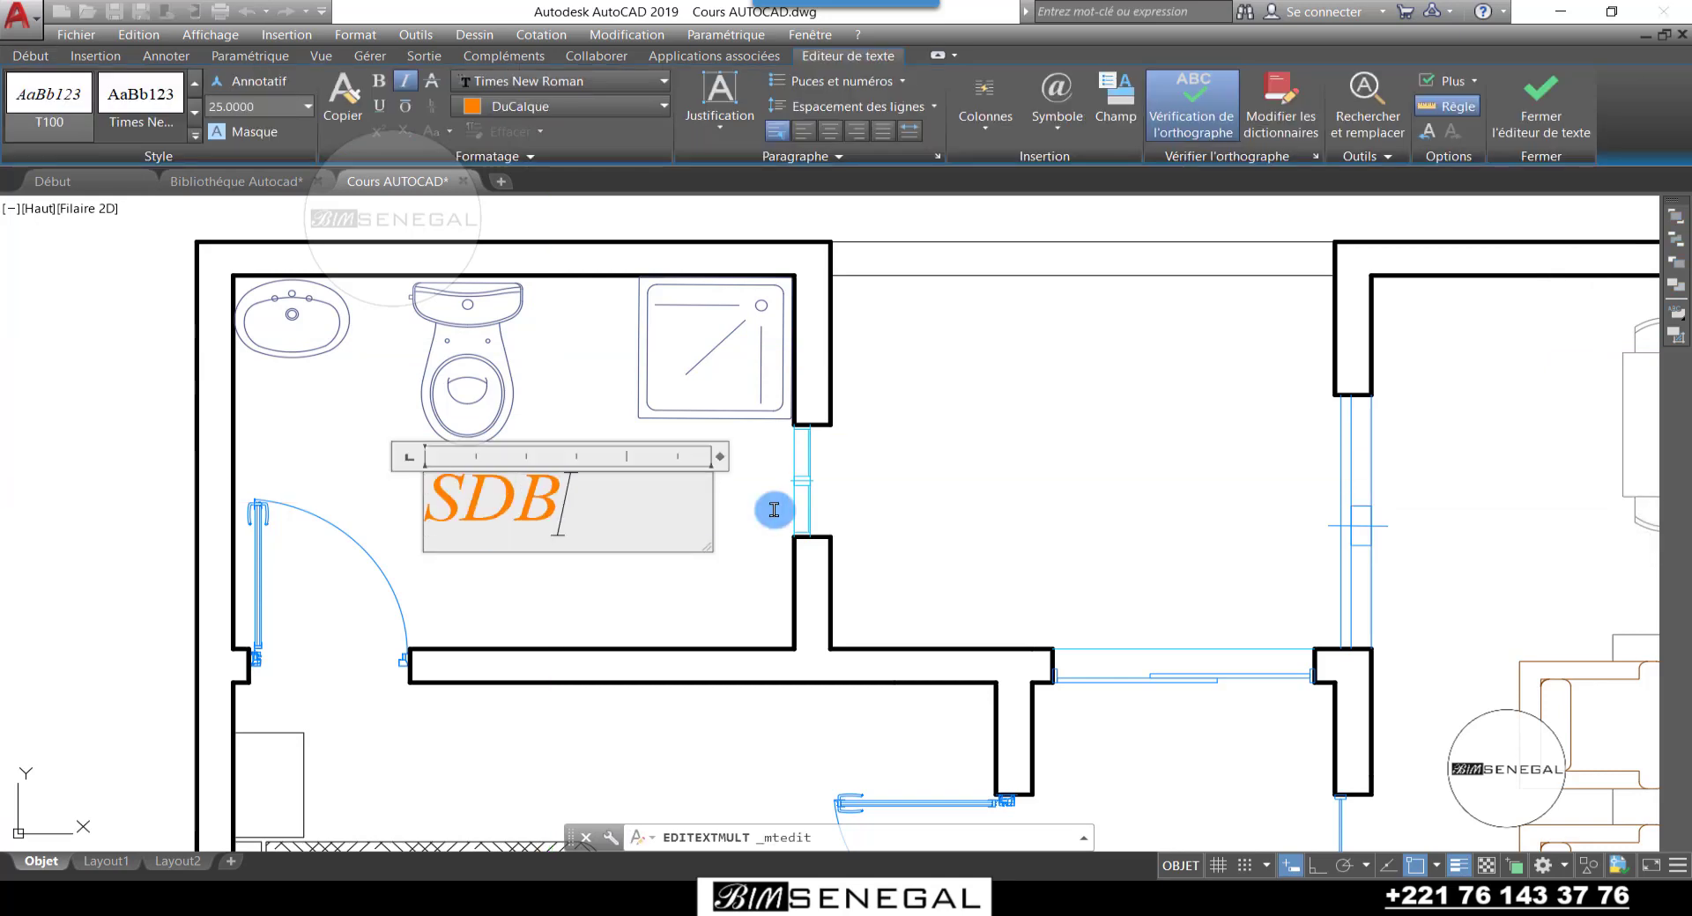
pyautogui.click(728, 567)
pyautogui.scroll(-5, 718, 566)
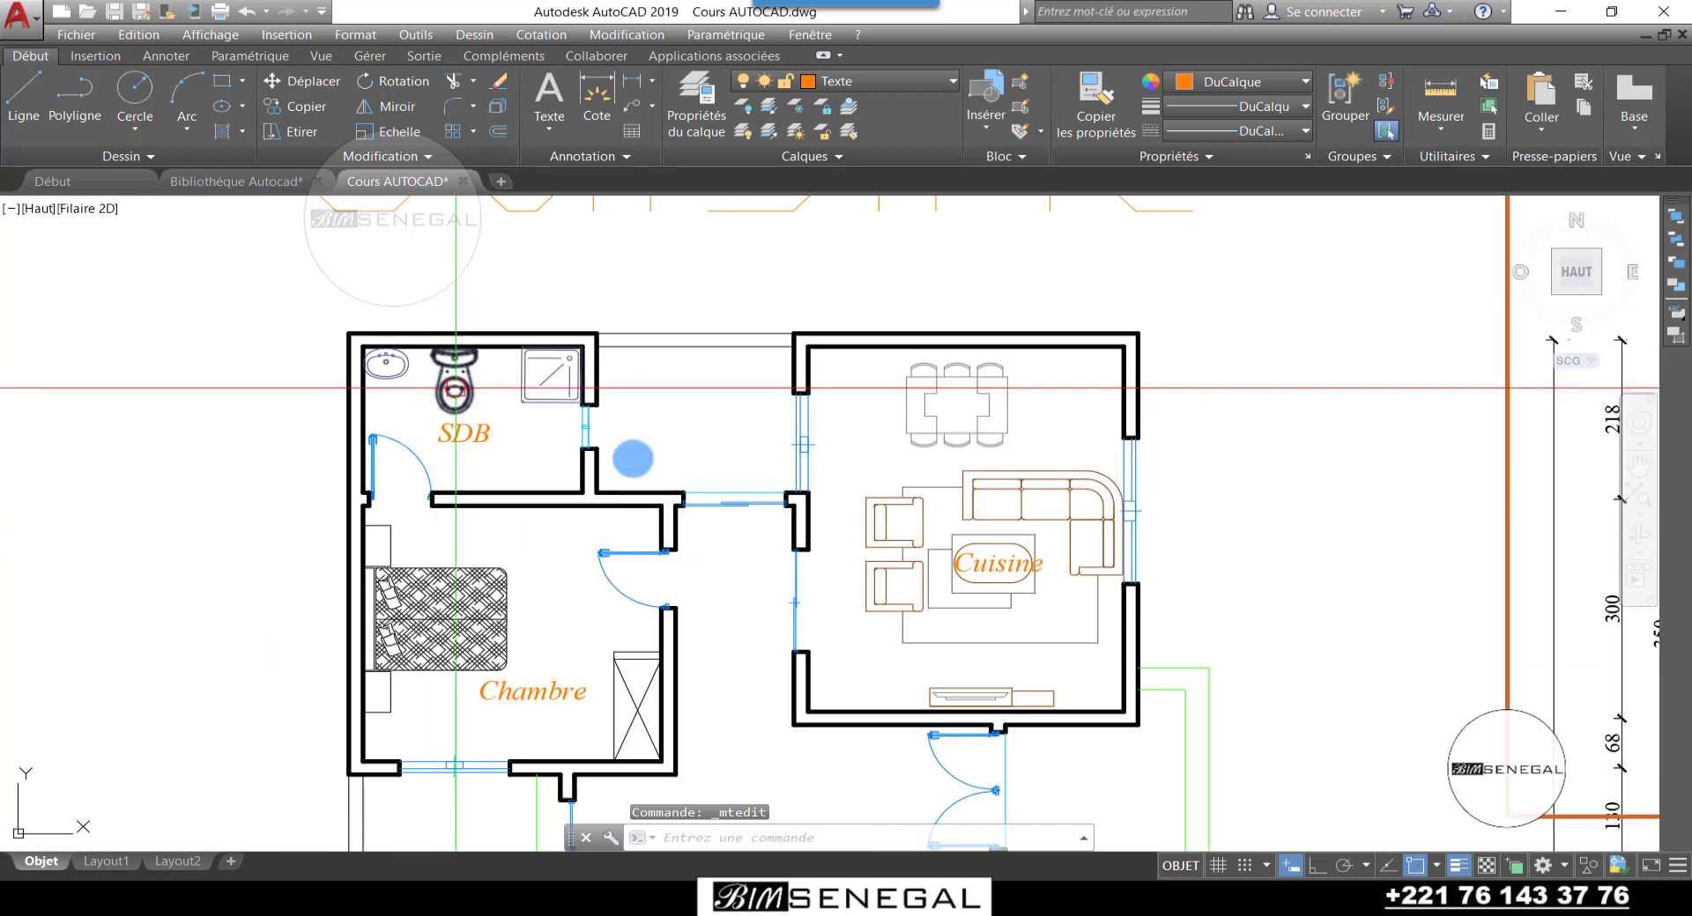
# Step: Replace the living room's label text with "Séjour"
pyautogui.scroll(6, 1080, 592)
pyautogui.doubleClick(908, 515)
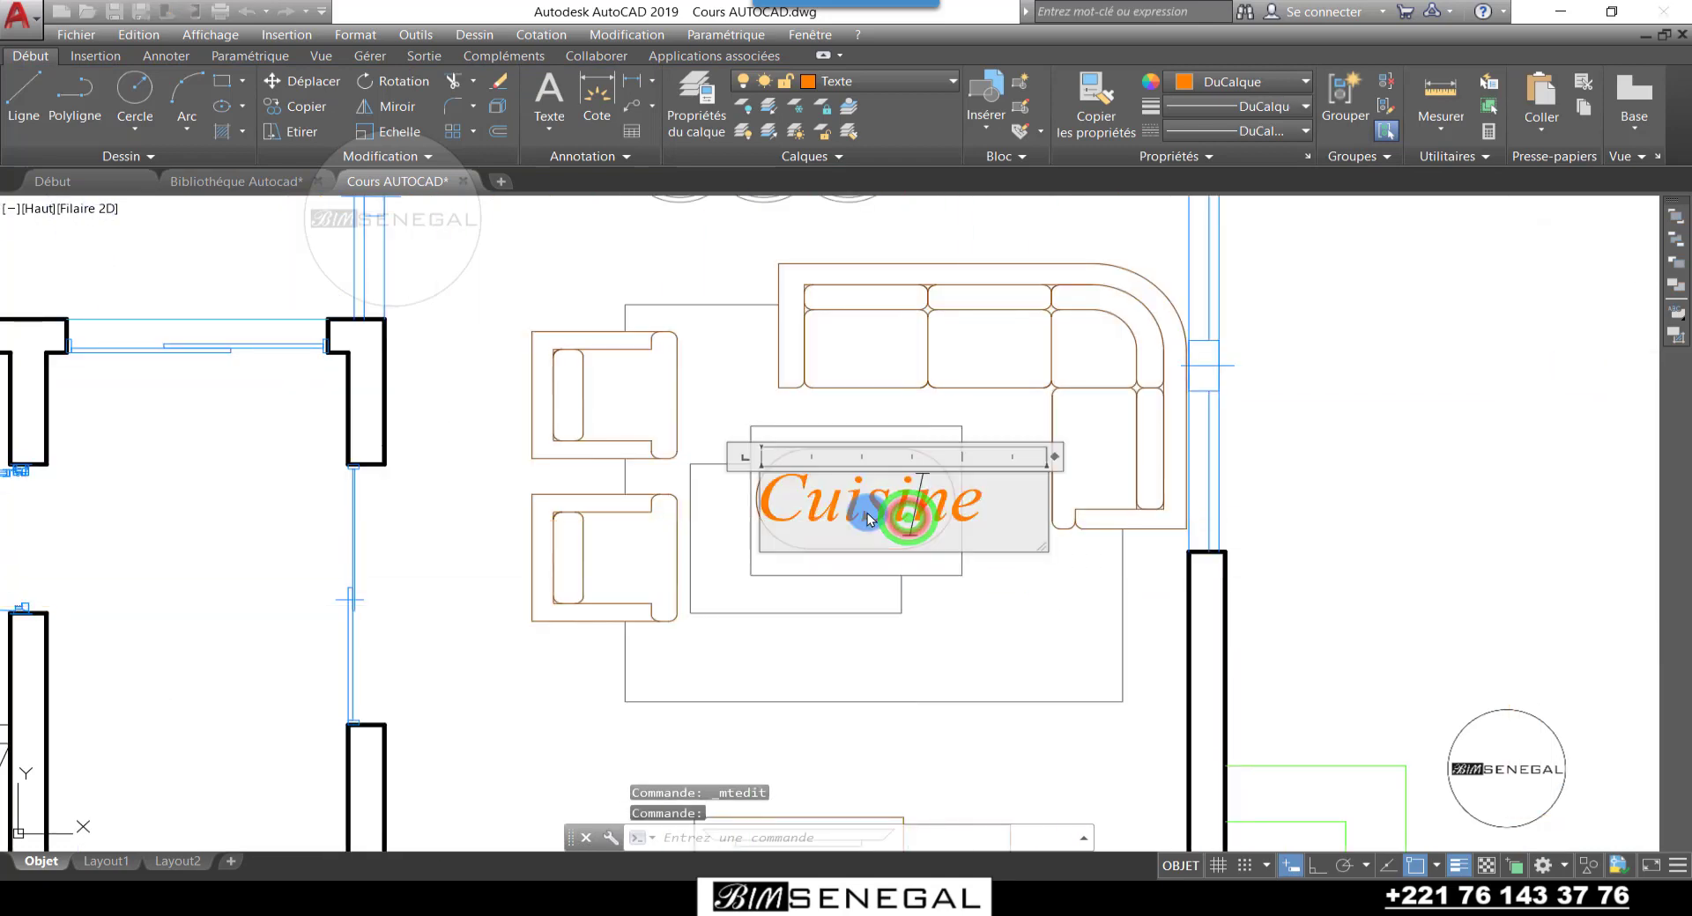
pyautogui.write('Séjour')
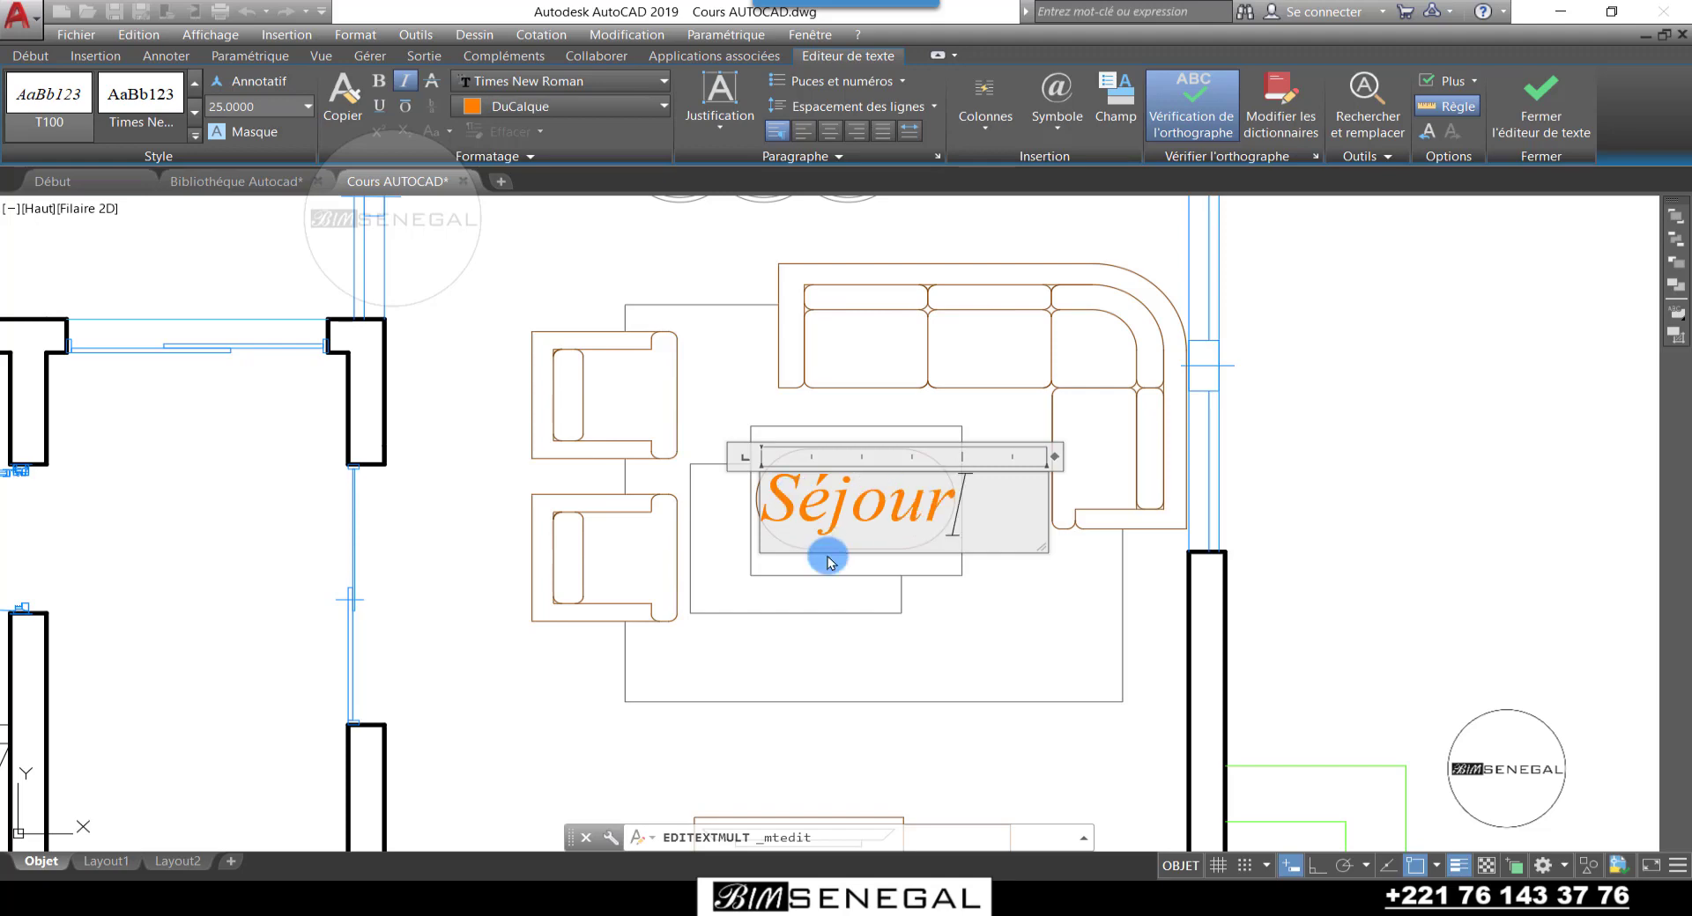
pyautogui.click(956, 659)
pyautogui.scroll(-6, 955, 657)
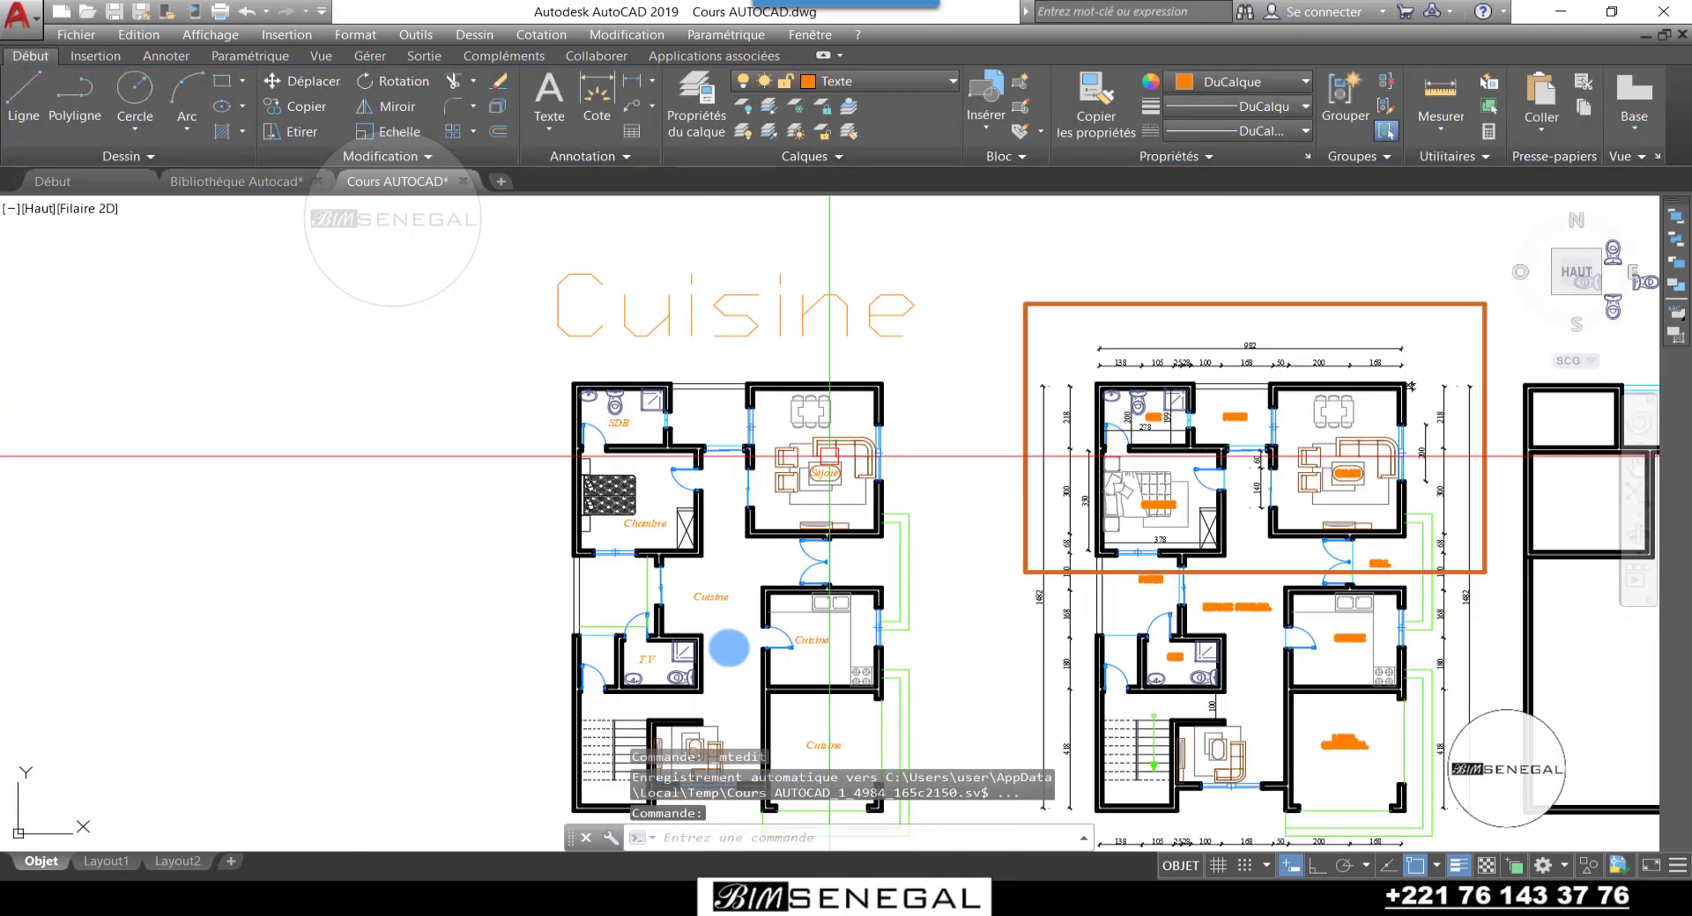
# Step: Replace the label in the open space beside the kitchen with "Espace Familial" on two lines
pyautogui.scroll(7, 688, 529)
pyautogui.scroll(-3, 696, 441)
pyautogui.scroll(3, 718, 388)
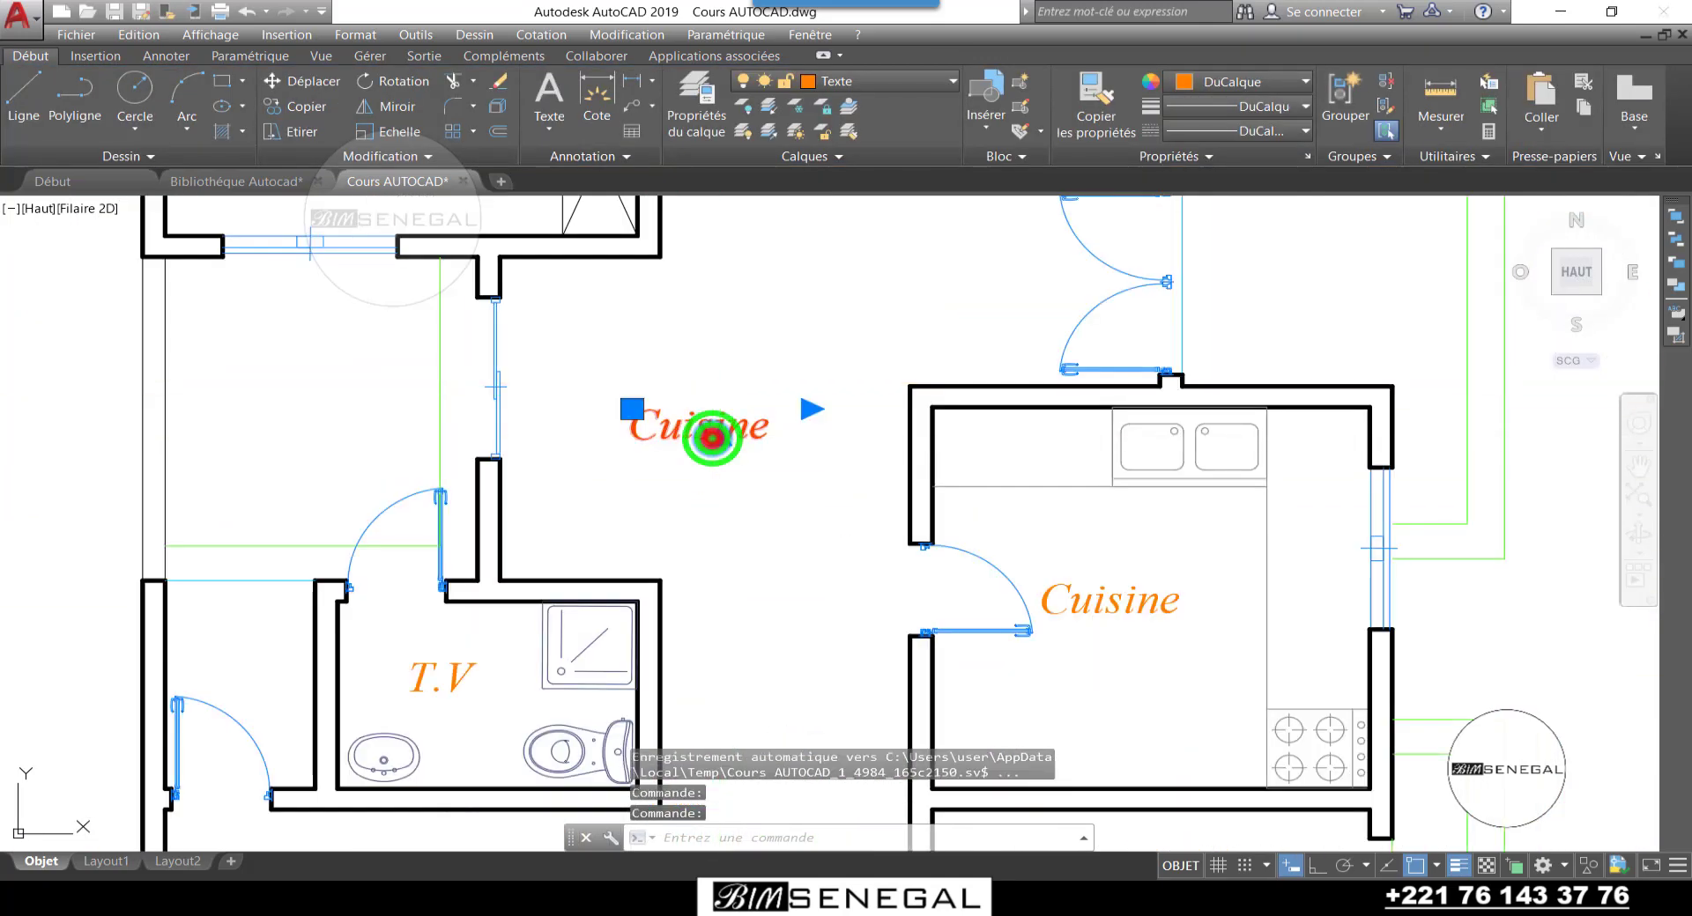
pyautogui.doubleClick(711, 438)
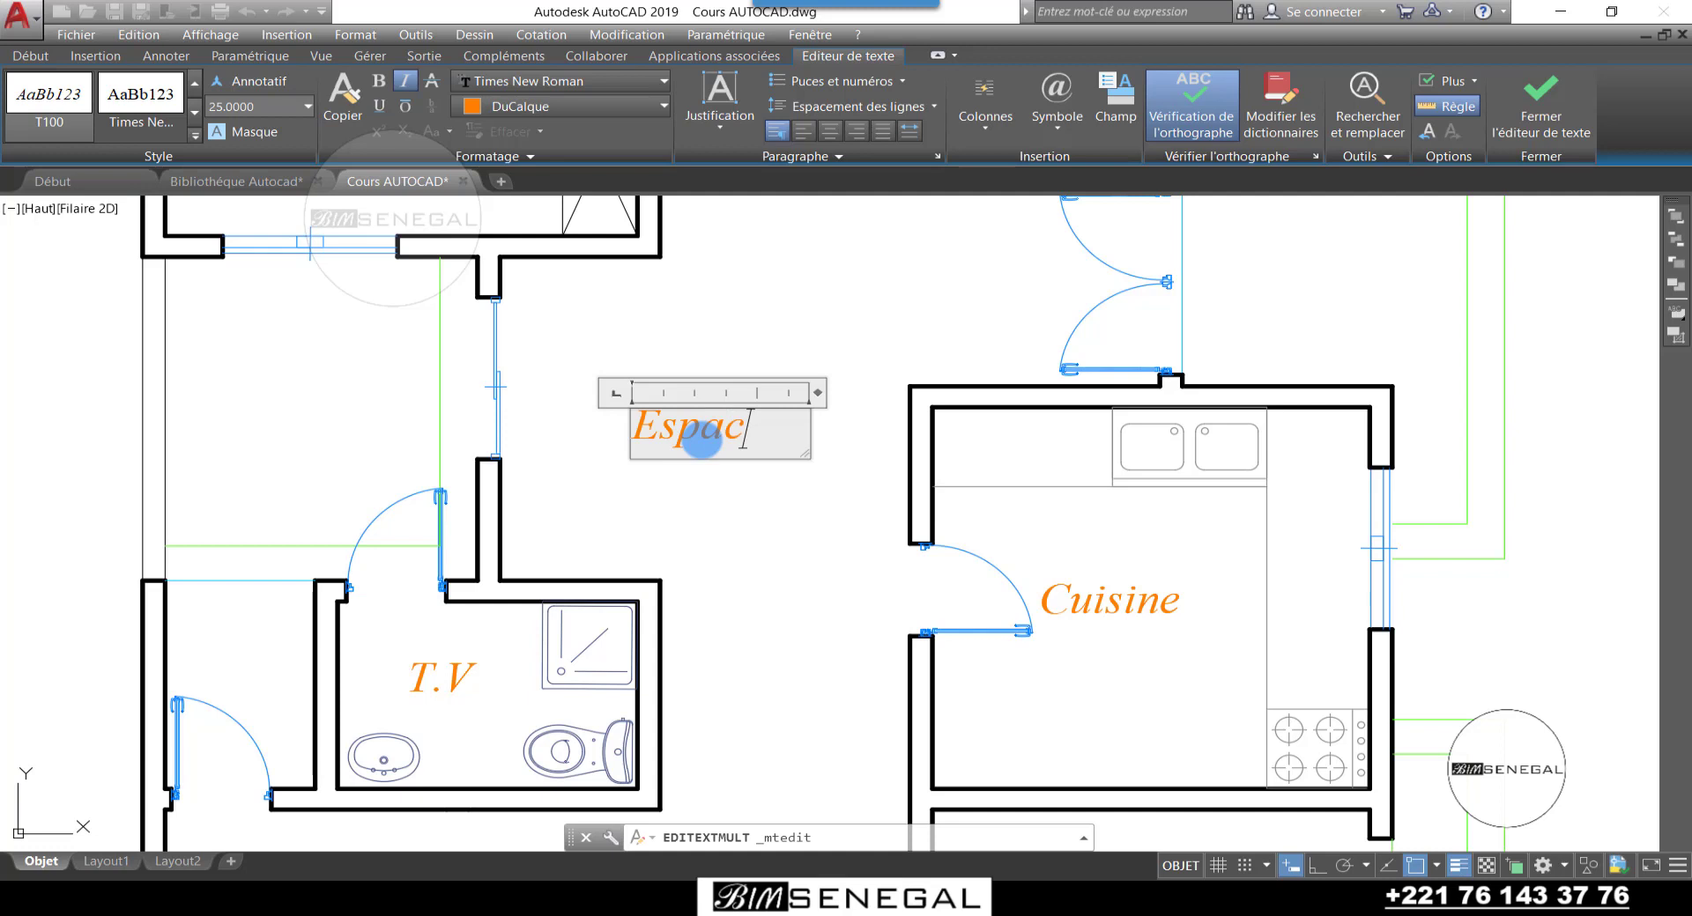
pyautogui.write('Espace')
pyautogui.press('Return')
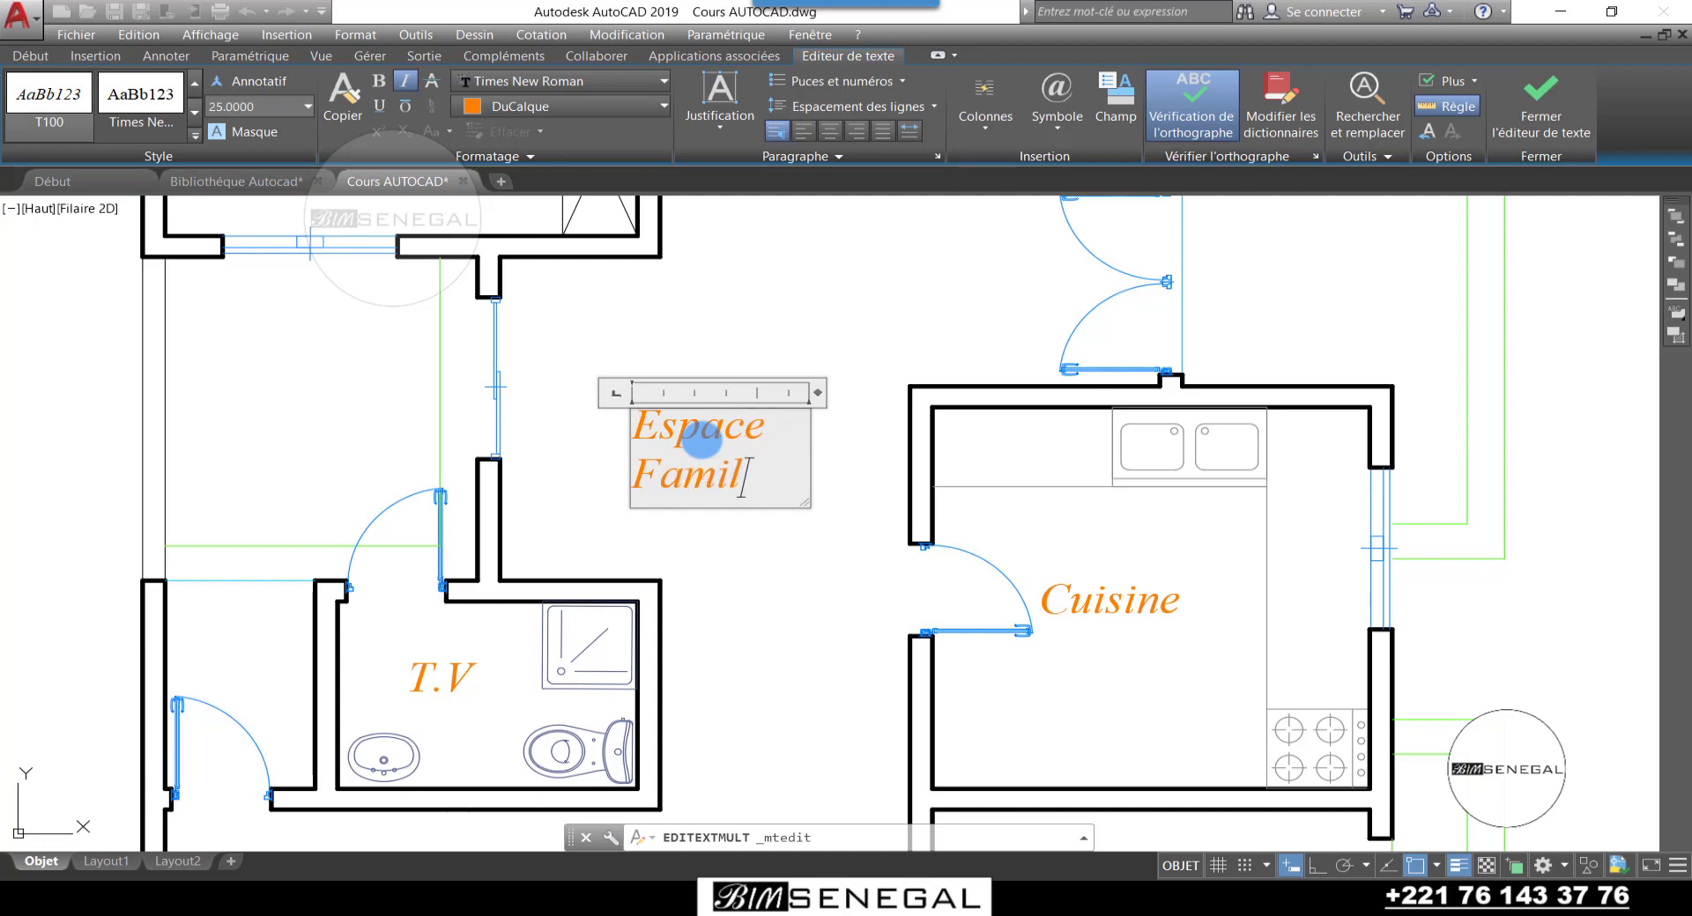
pyautogui.click(825, 333)
pyautogui.scroll(-6, 837, 397)
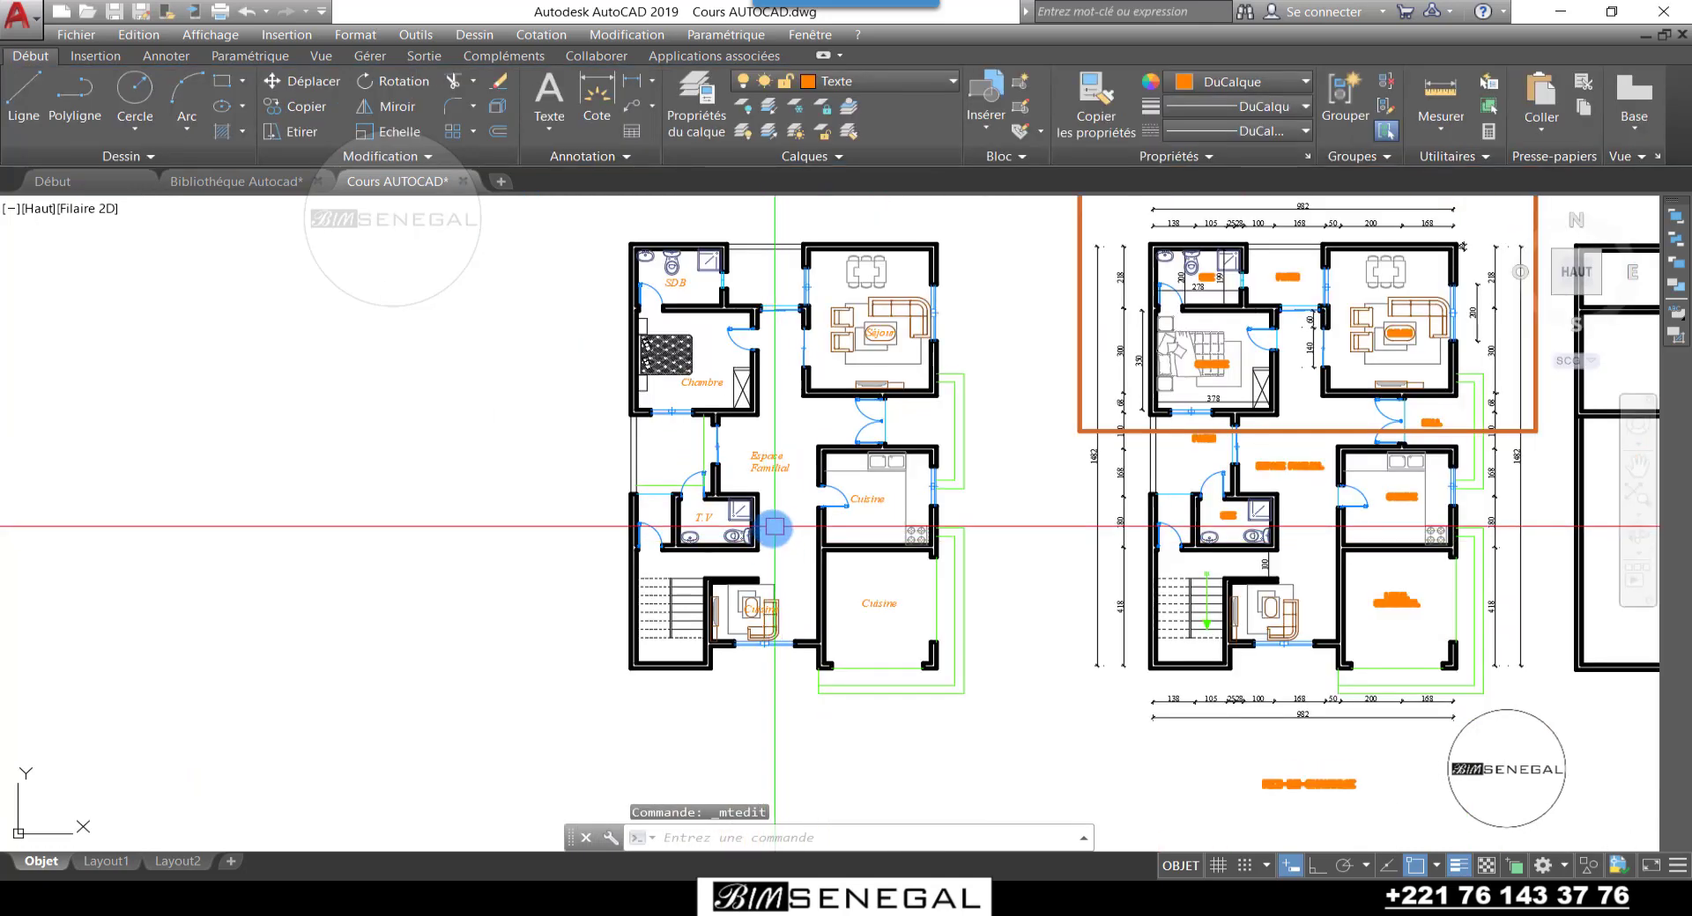
# Step: Replace the "Cuisine" label in the small lounge near the stairs with "Salle"
pyautogui.scroll(5, 756, 610)
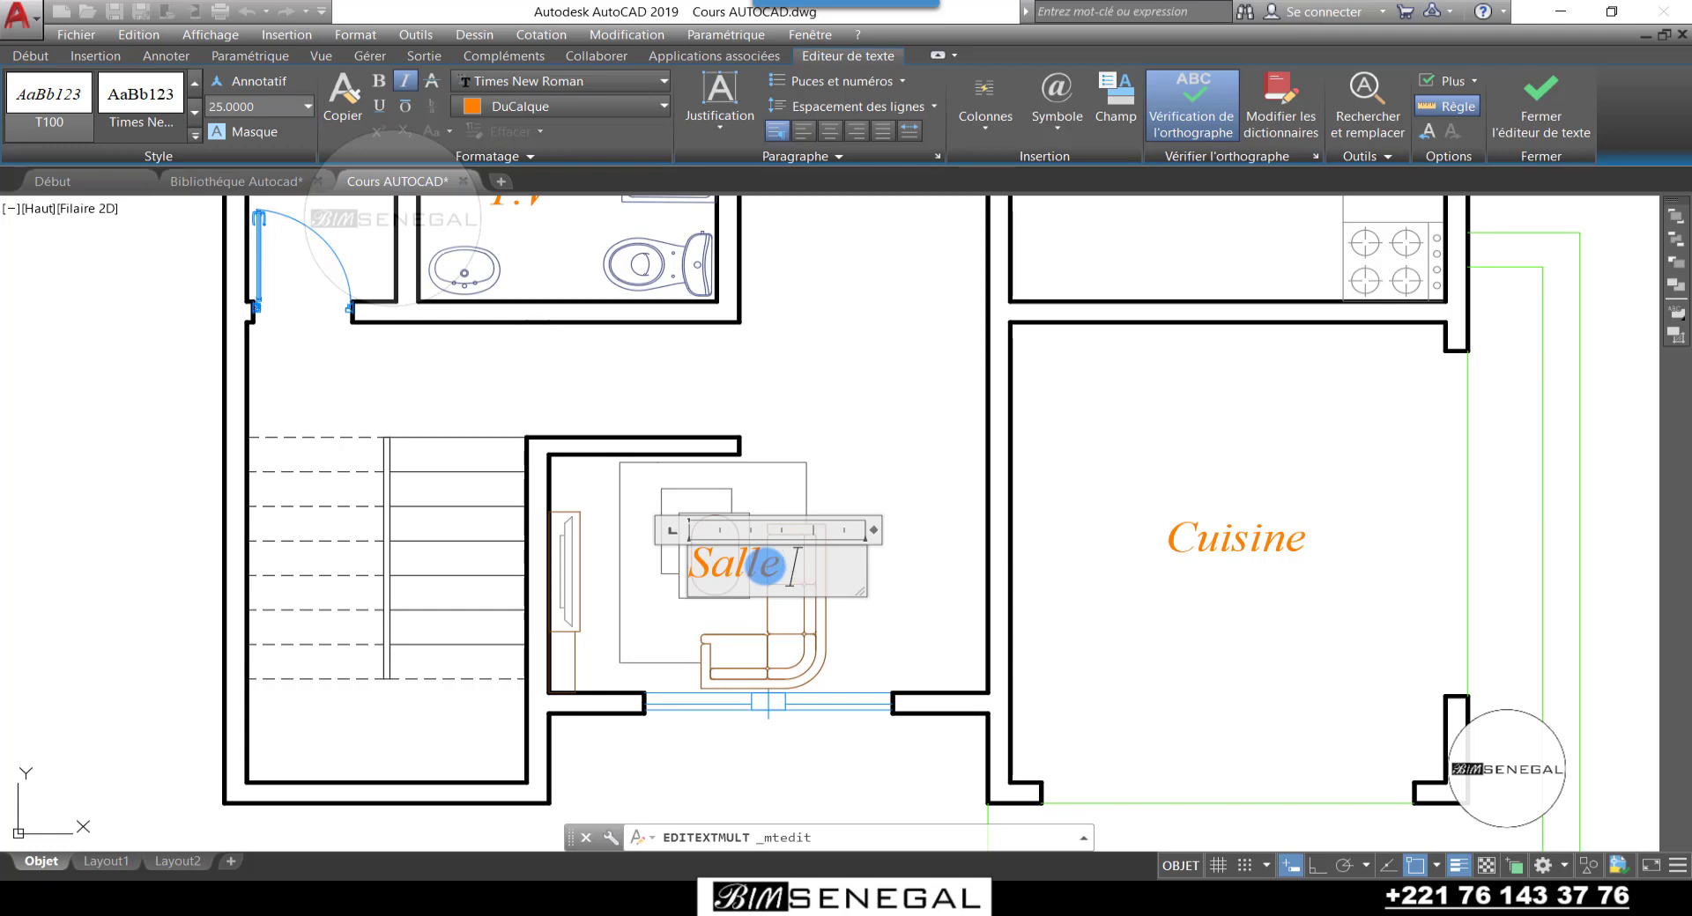
pyautogui.click(877, 481)
pyautogui.scroll(-5, 717, 597)
pyautogui.scroll(-3, 705, 445)
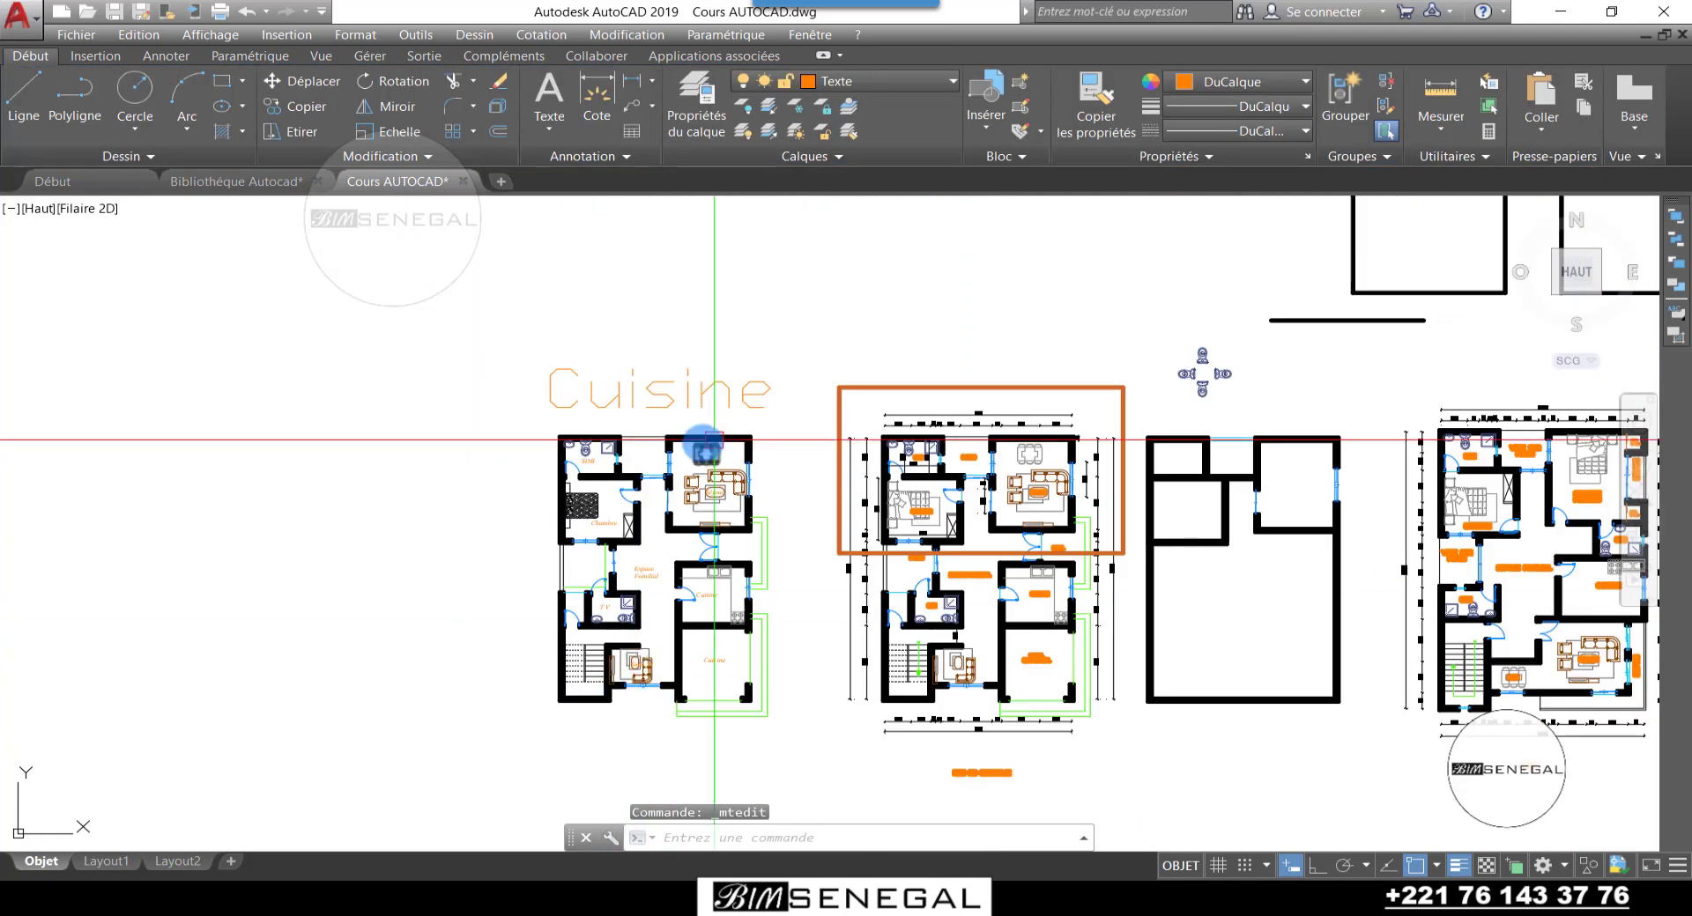
pyautogui.scroll(4, 705, 445)
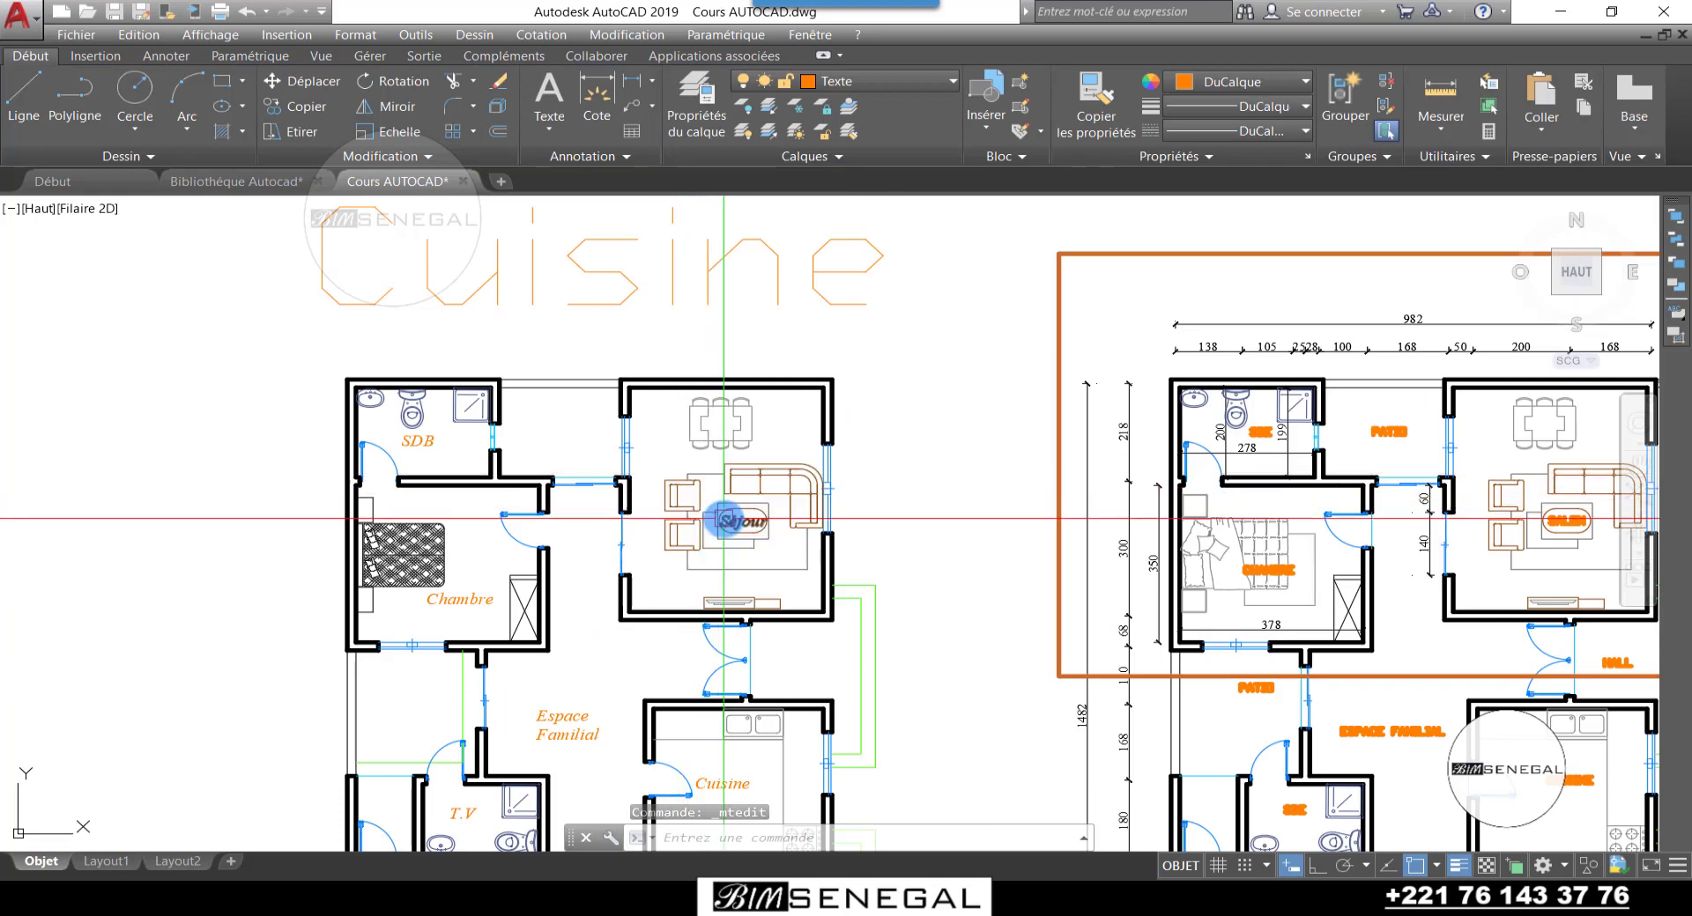
pyautogui.scroll(-2, 726, 342)
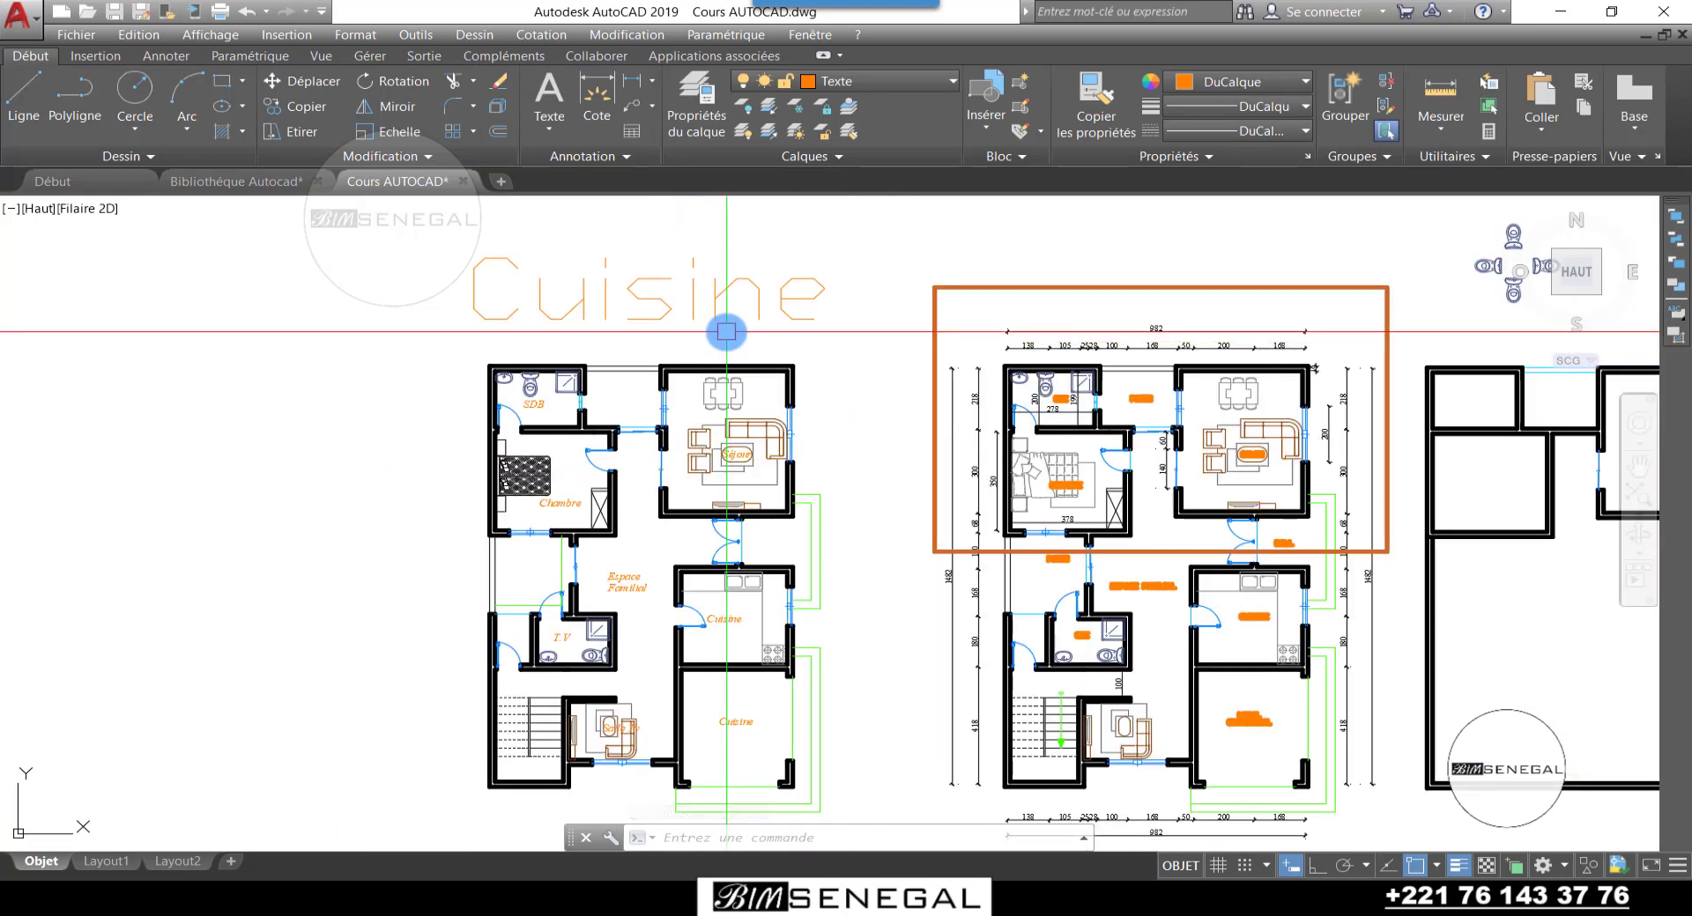
pyautogui.scroll(3, 702, 418)
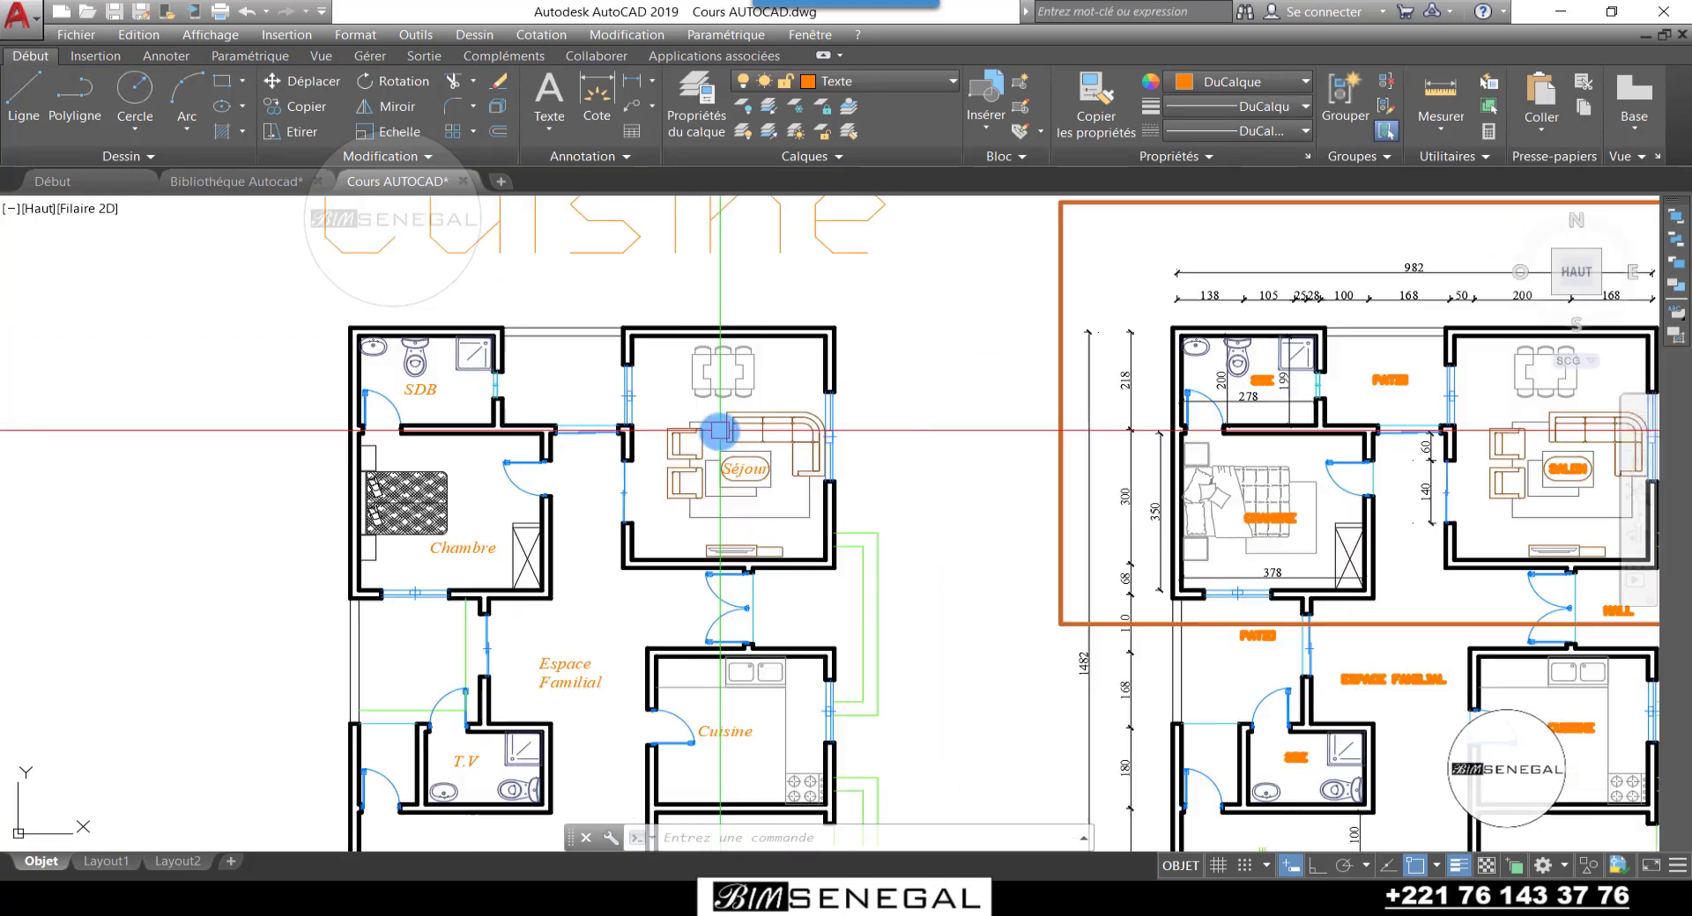
pyautogui.scroll(3, 745, 430)
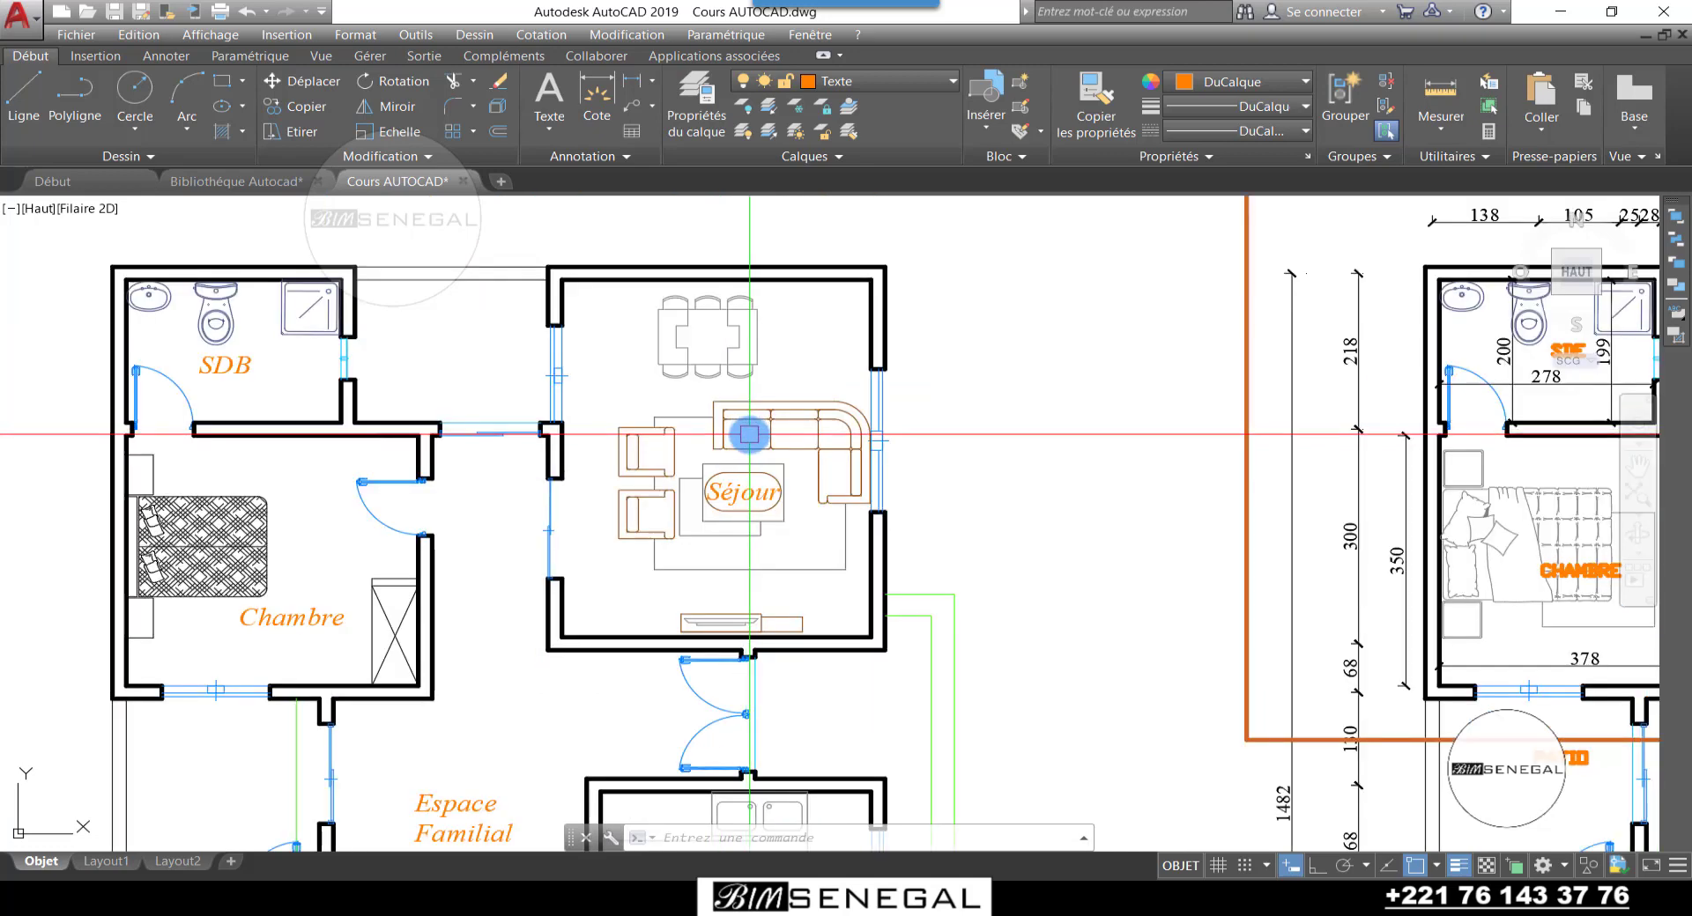
# Step: Set the lineweight of the upper "PATIO" label in the dimensioned plan to DuCalque
pyautogui.scroll(2, 749, 433)
pyautogui.scroll(-2, 509, 418)
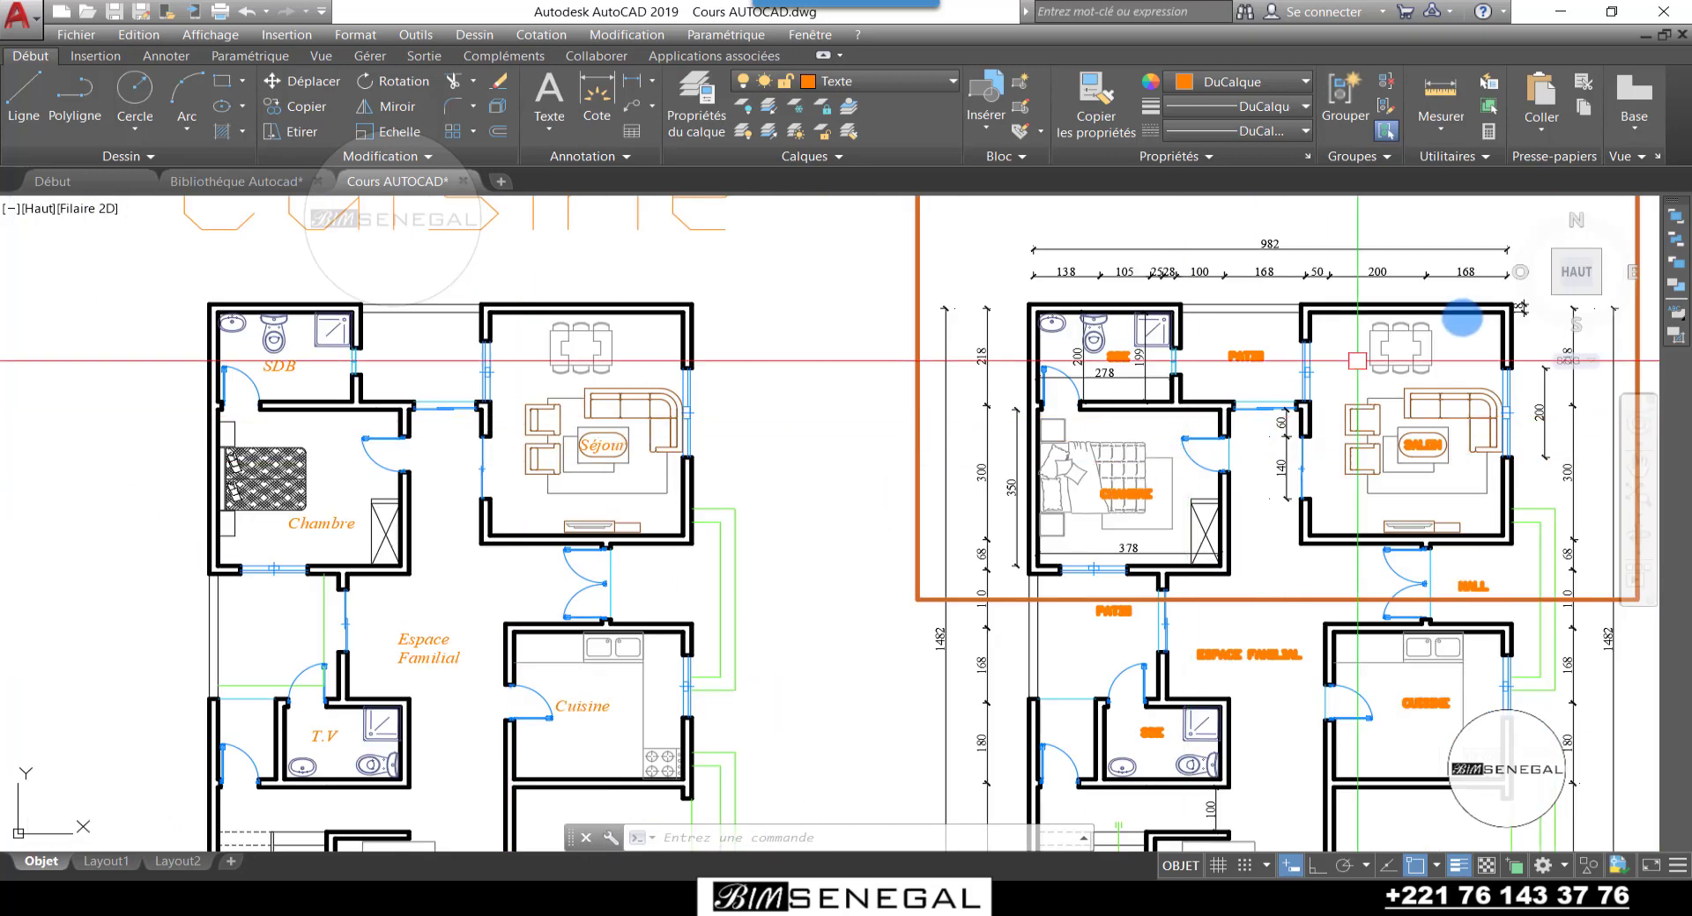
pyautogui.scroll(1, 1266, 396)
pyautogui.click(1250, 339)
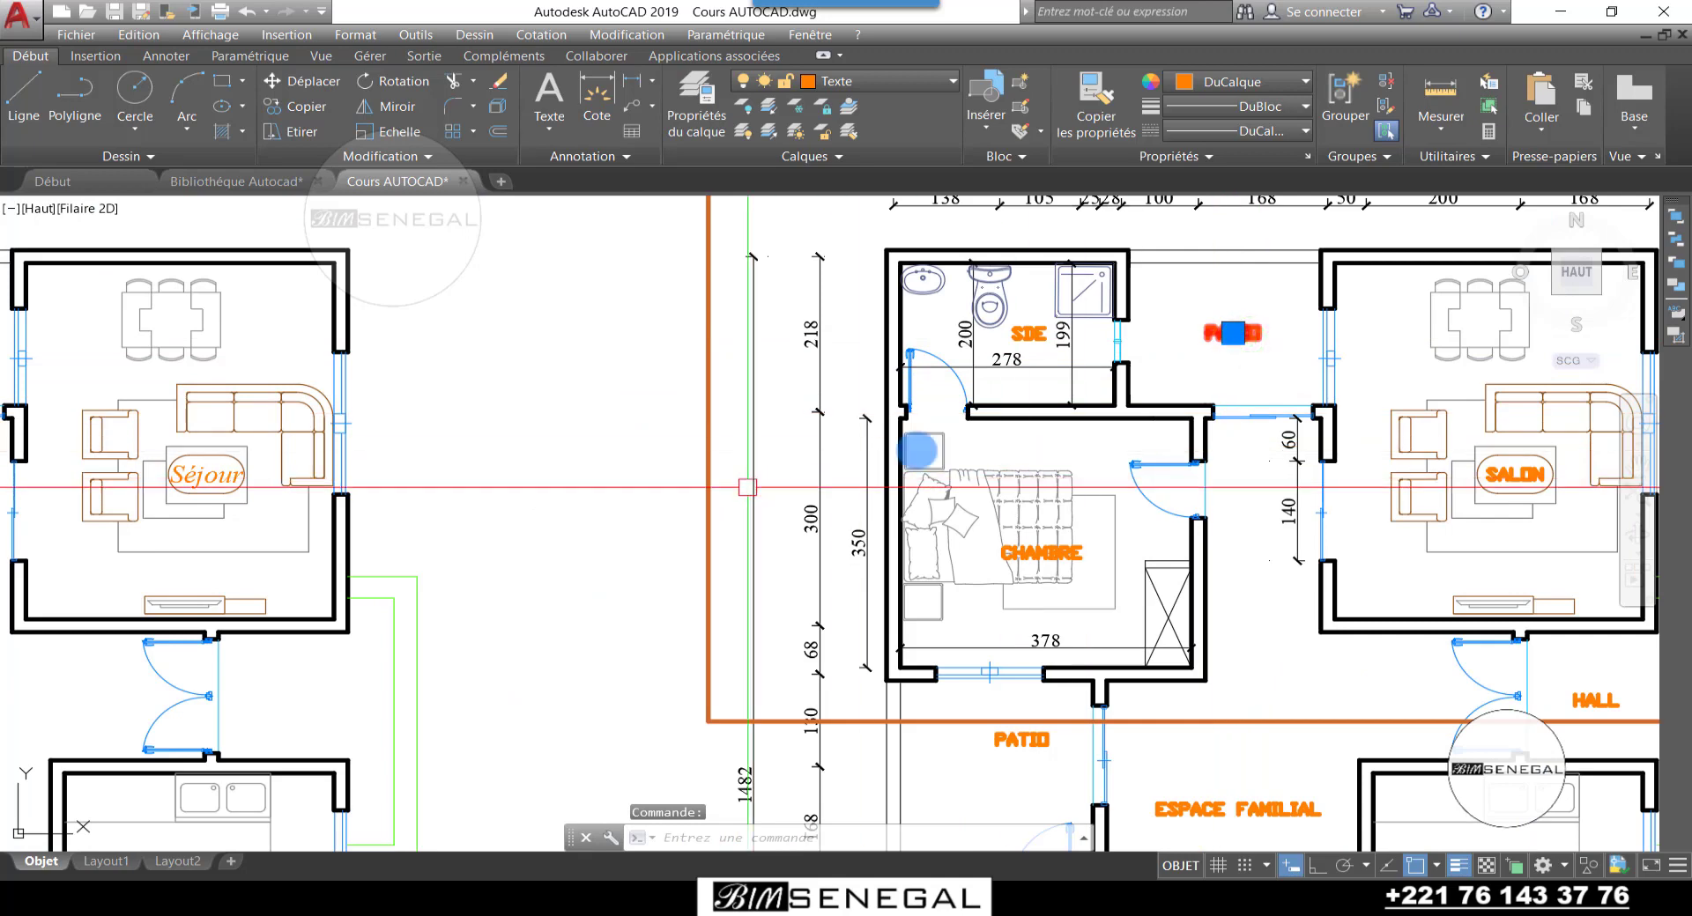
pyautogui.click(1274, 105)
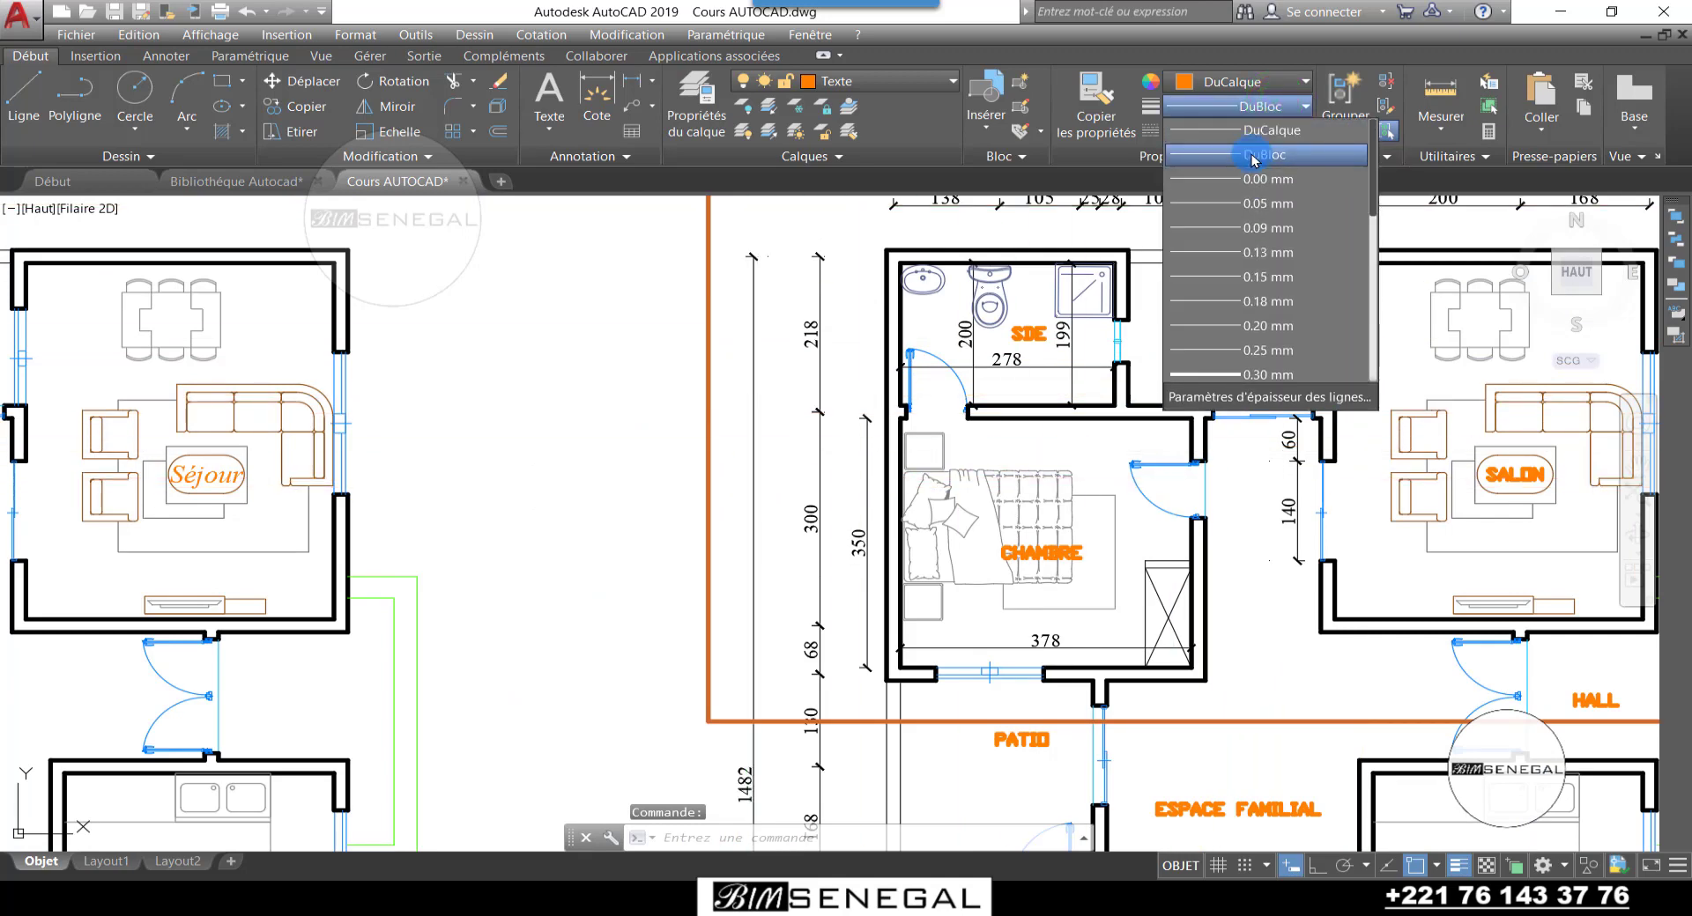
pyautogui.click(1271, 130)
pyautogui.scroll(4, 1256, 338)
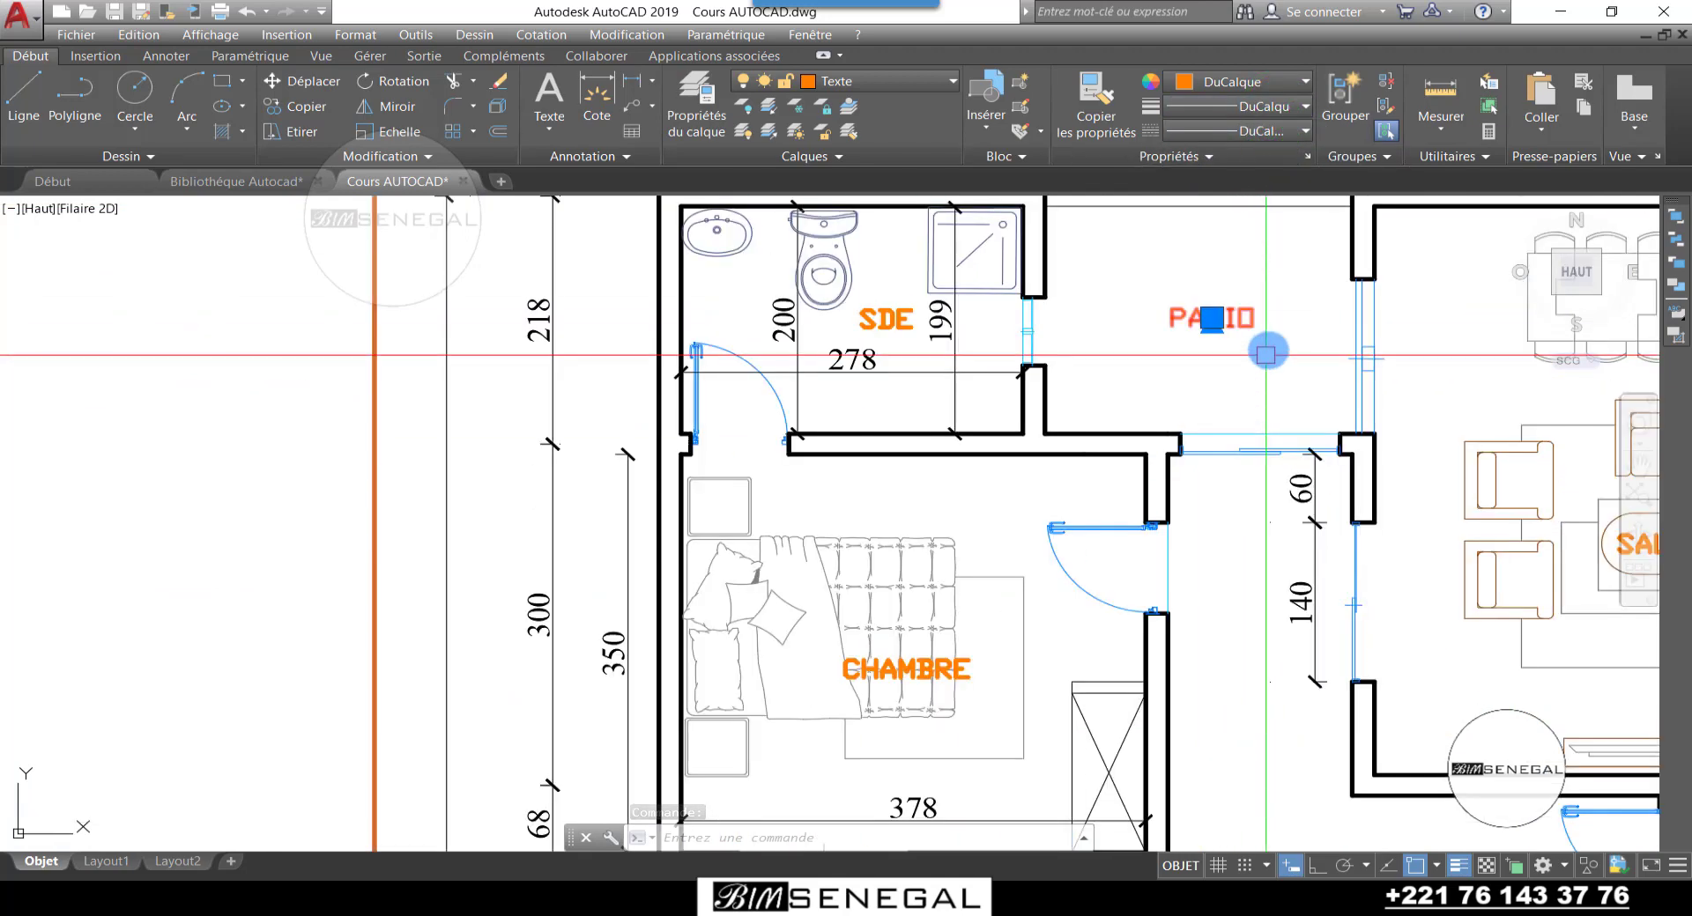
pyautogui.press('Escape')
# Step: Select all text similar to the "SDE" label in the dimensioned plan and set its lineweight to DuCalque
pyautogui.scroll(-3, 1254, 347)
pyautogui.scroll(2, 990, 332)
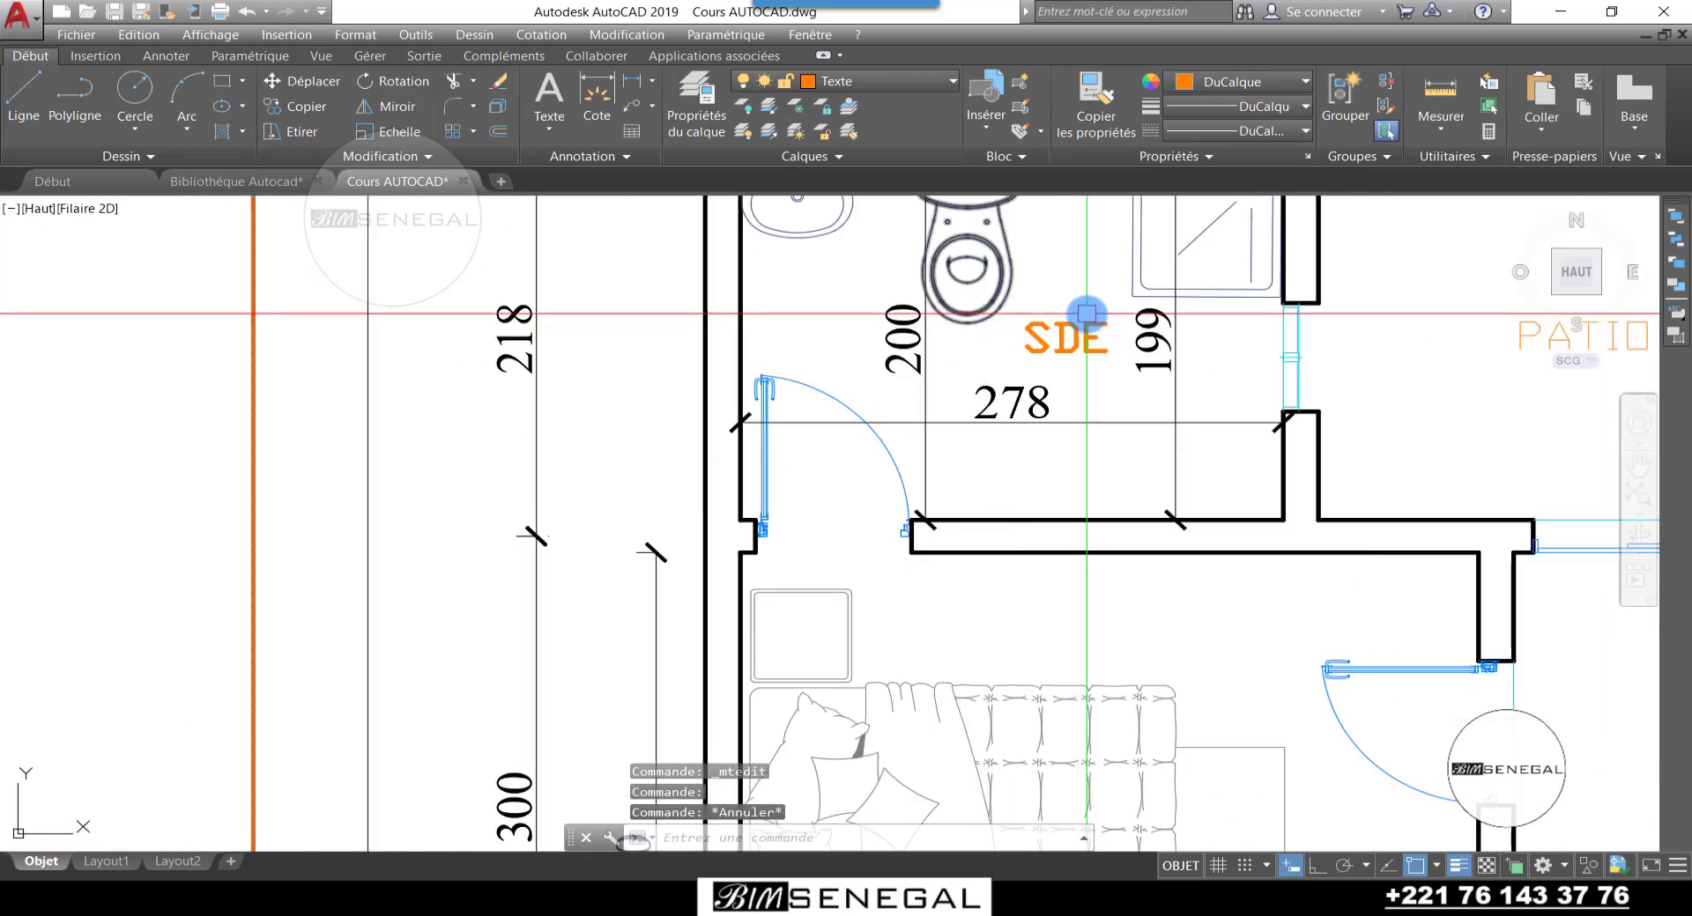
pyautogui.click(1081, 326)
pyautogui.rightClick(1081, 328)
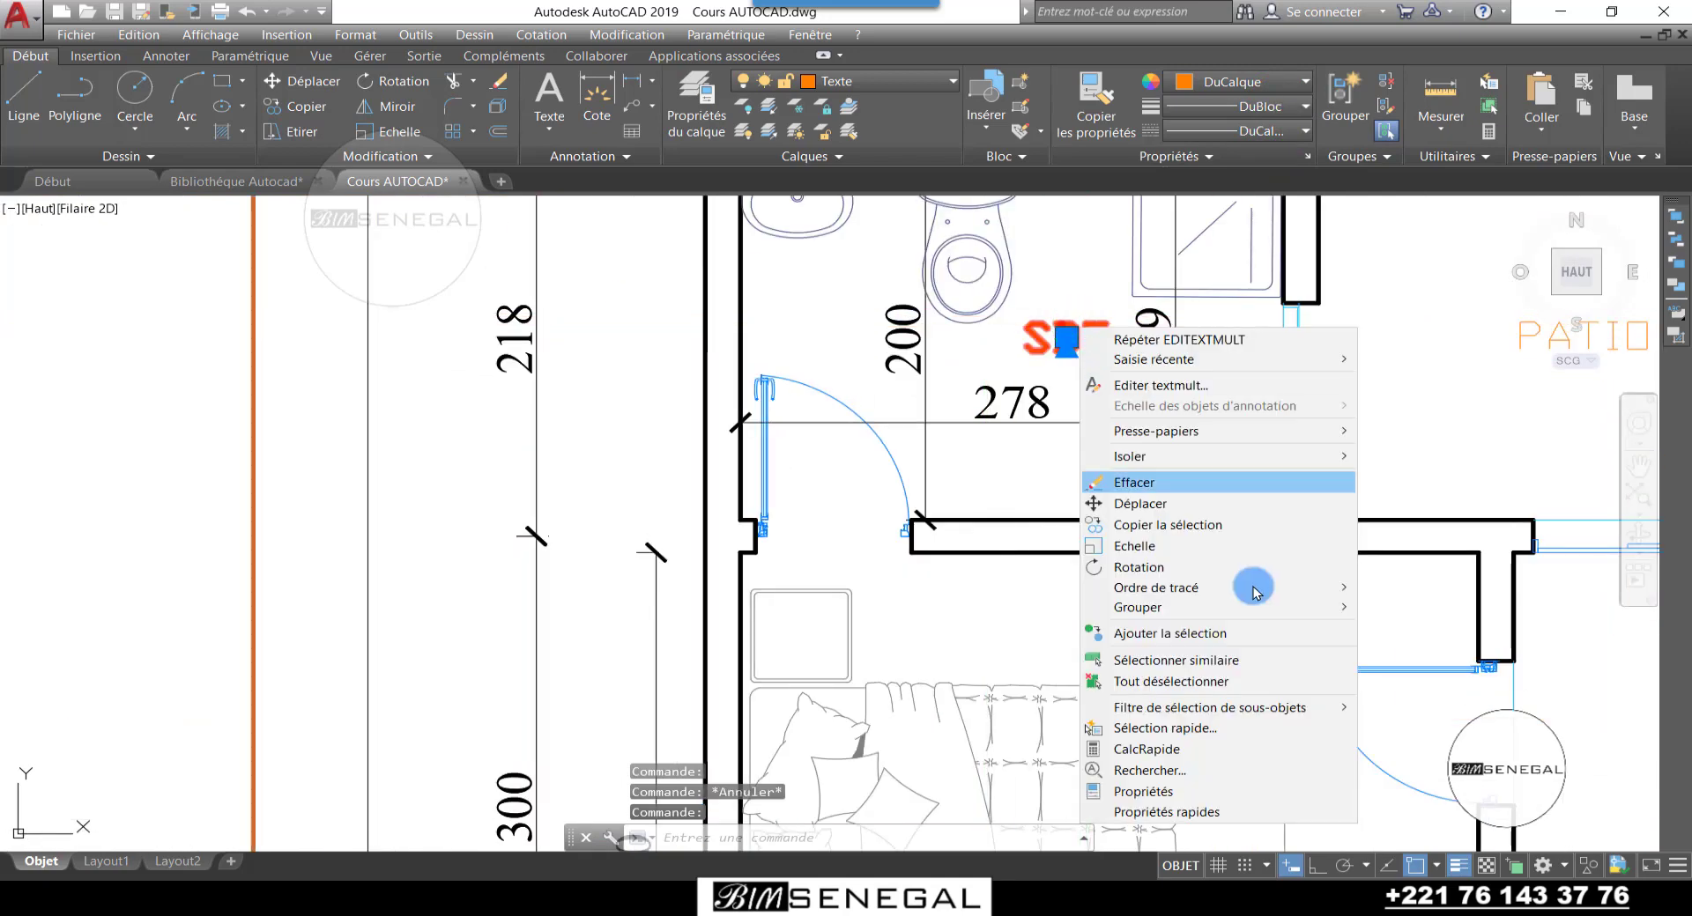
pyautogui.click(1273, 660)
pyautogui.click(1203, 110)
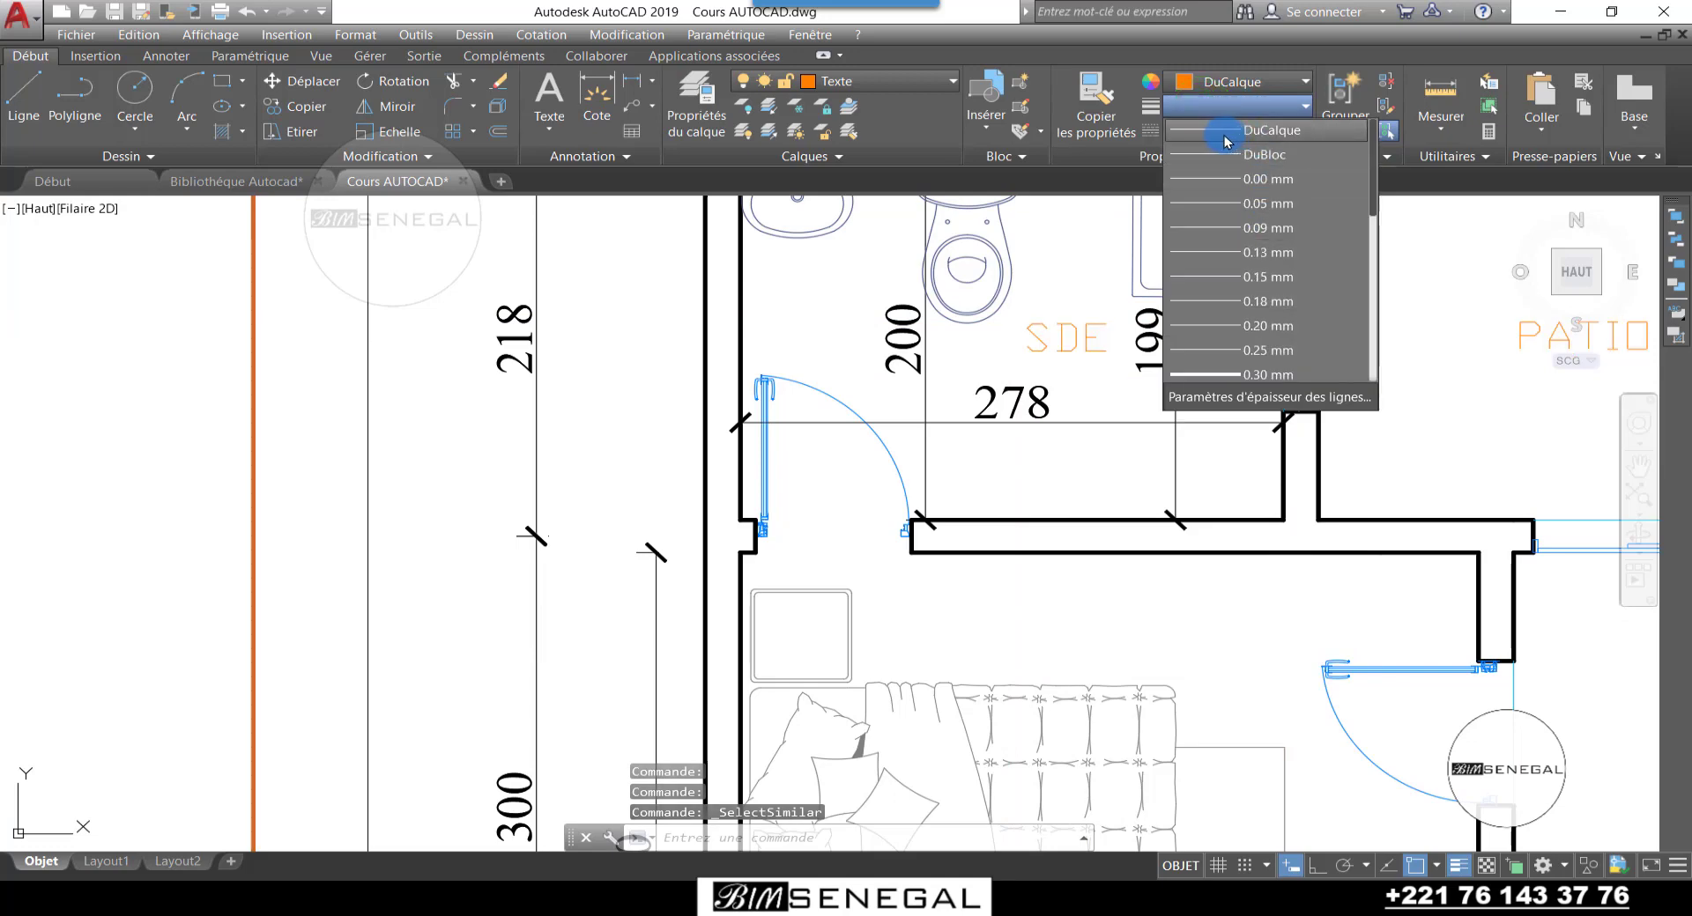
pyautogui.click(1224, 139)
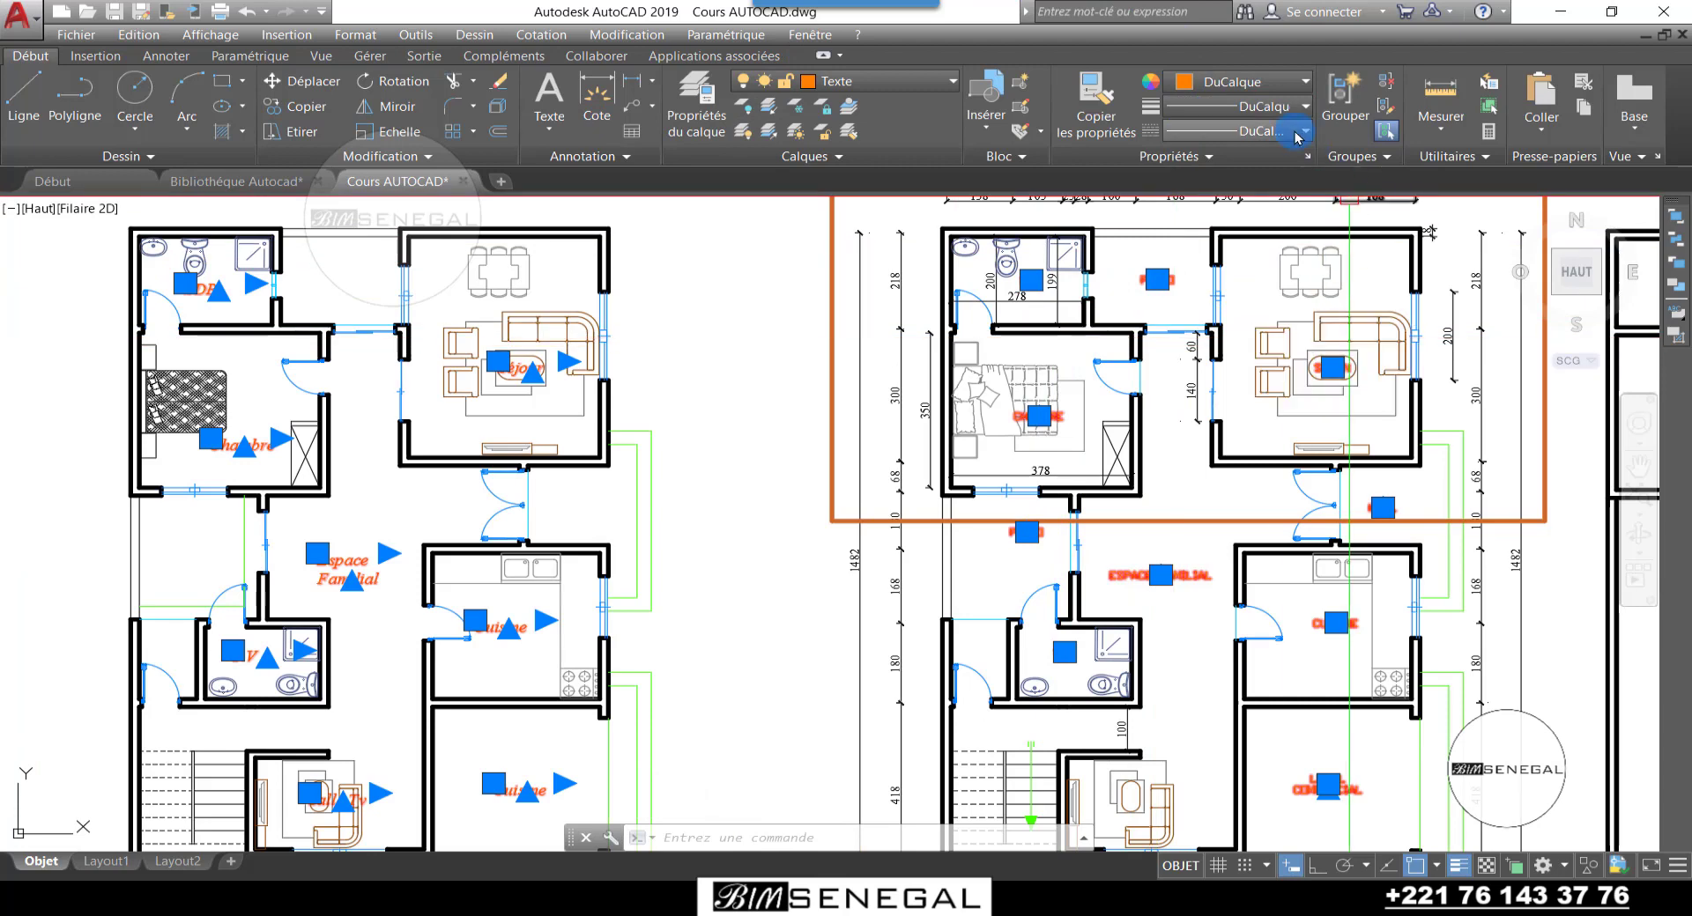
pyautogui.scroll(2, 1209, 318)
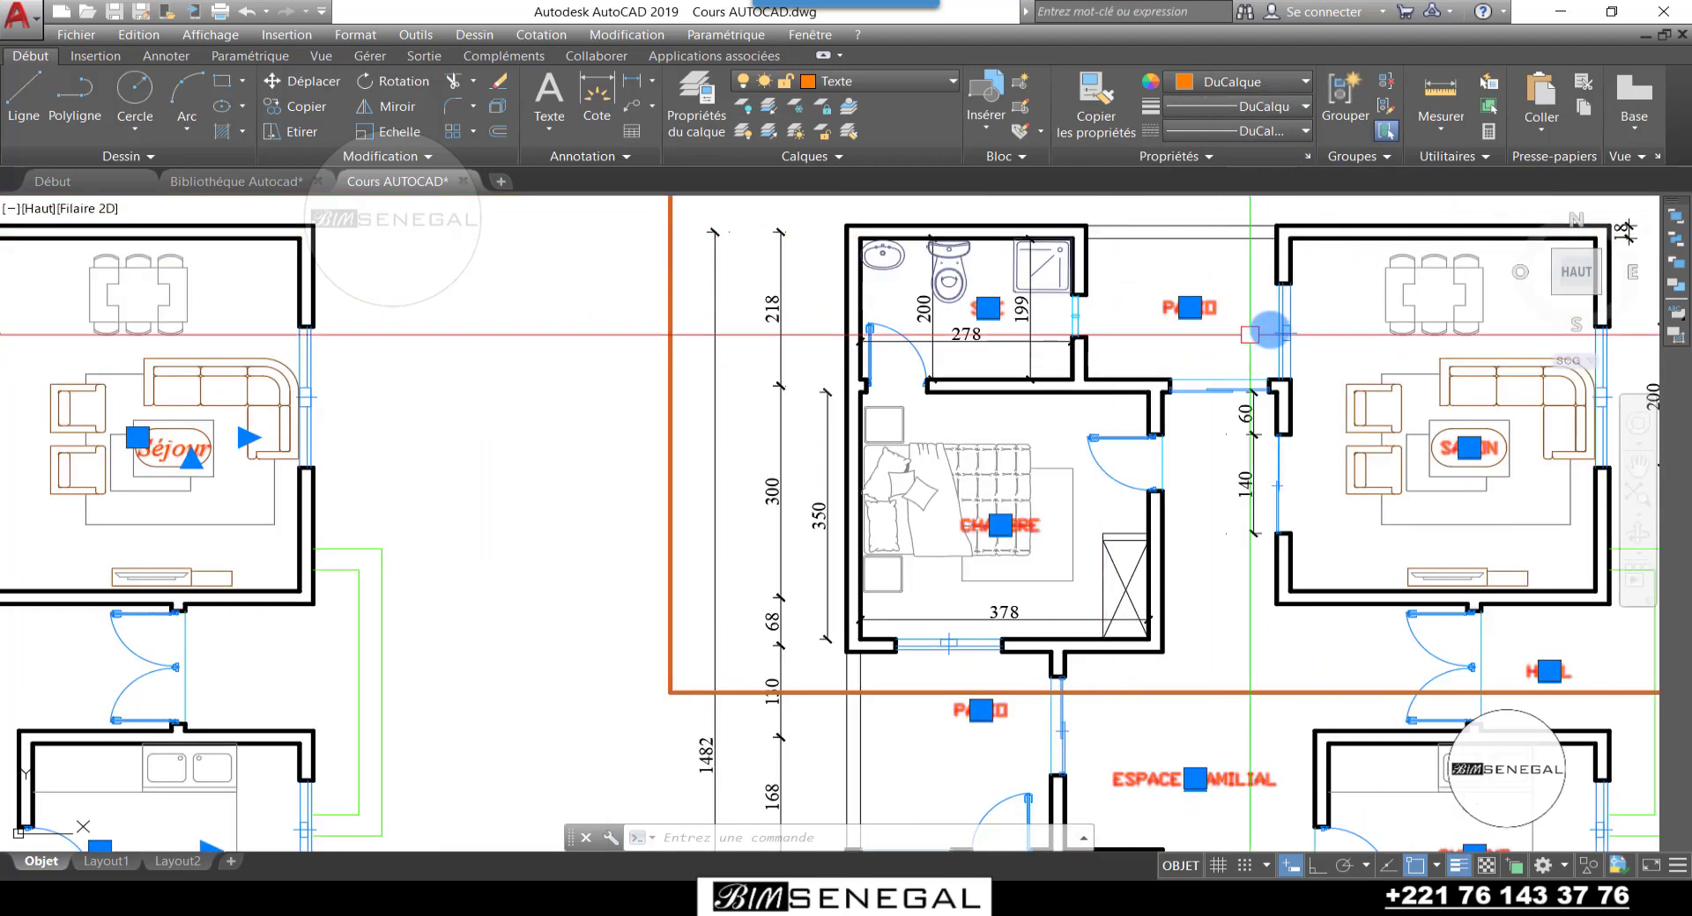
pyautogui.press('Escape')
pyautogui.press('Escape')
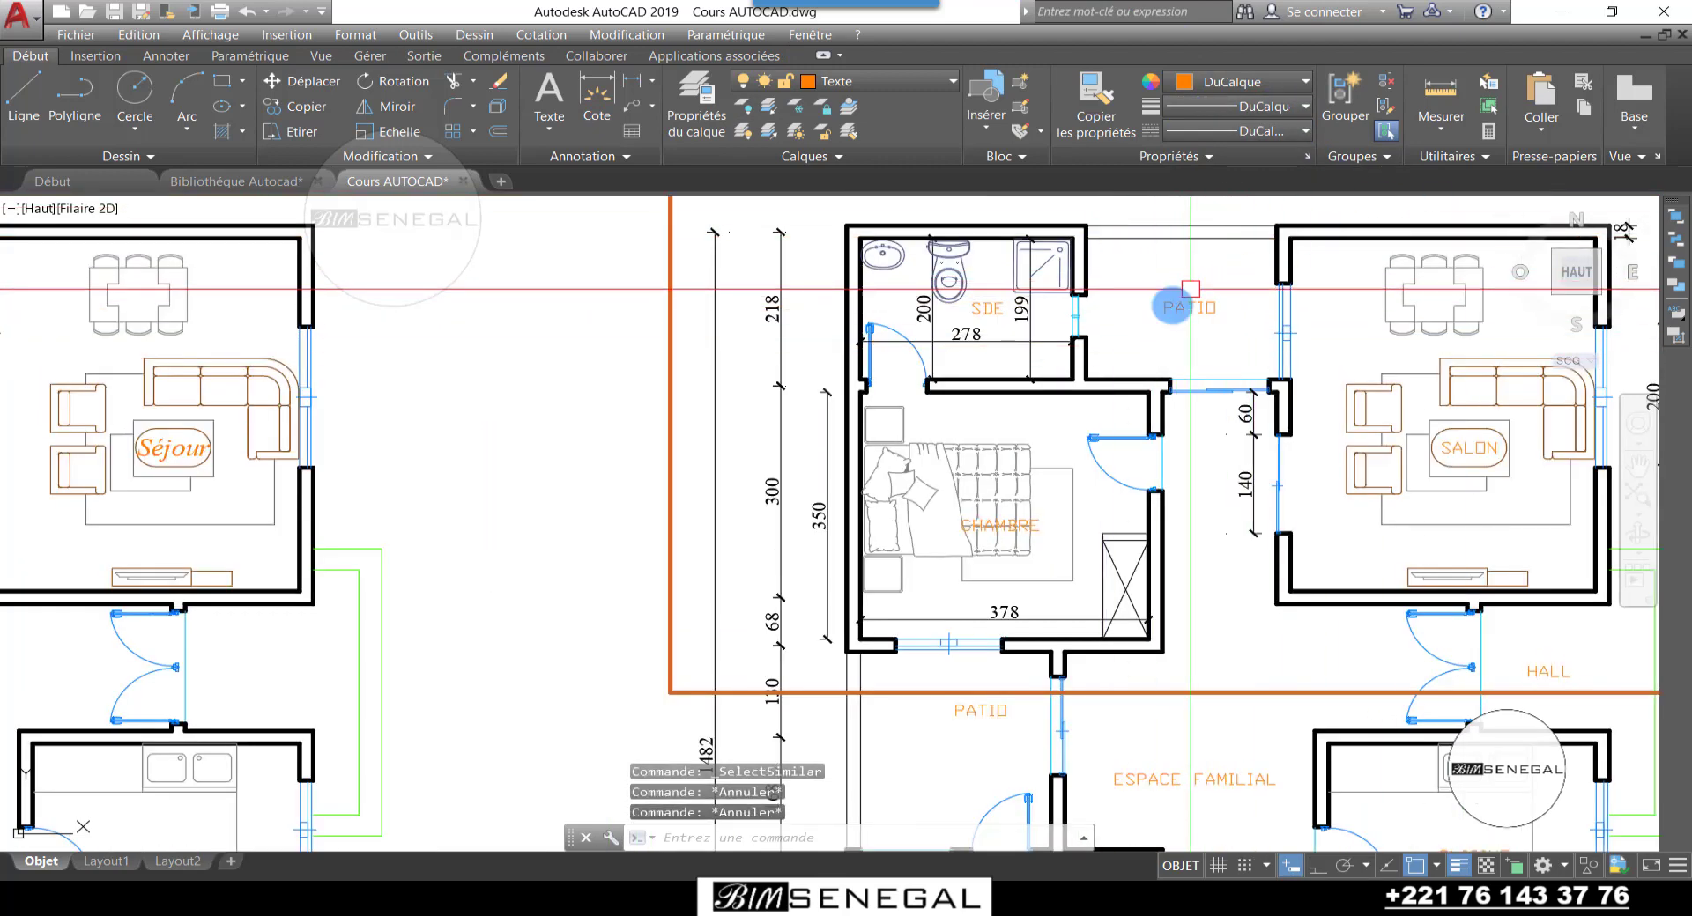
# Step: Examine the copied room labels in the furnished plan, down to the "Cuisine" copy in the empty room below the kitchen
pyautogui.scroll(-2, 1204, 305)
pyautogui.scroll(-2, 1203, 305)
pyautogui.scroll(4, 823, 596)
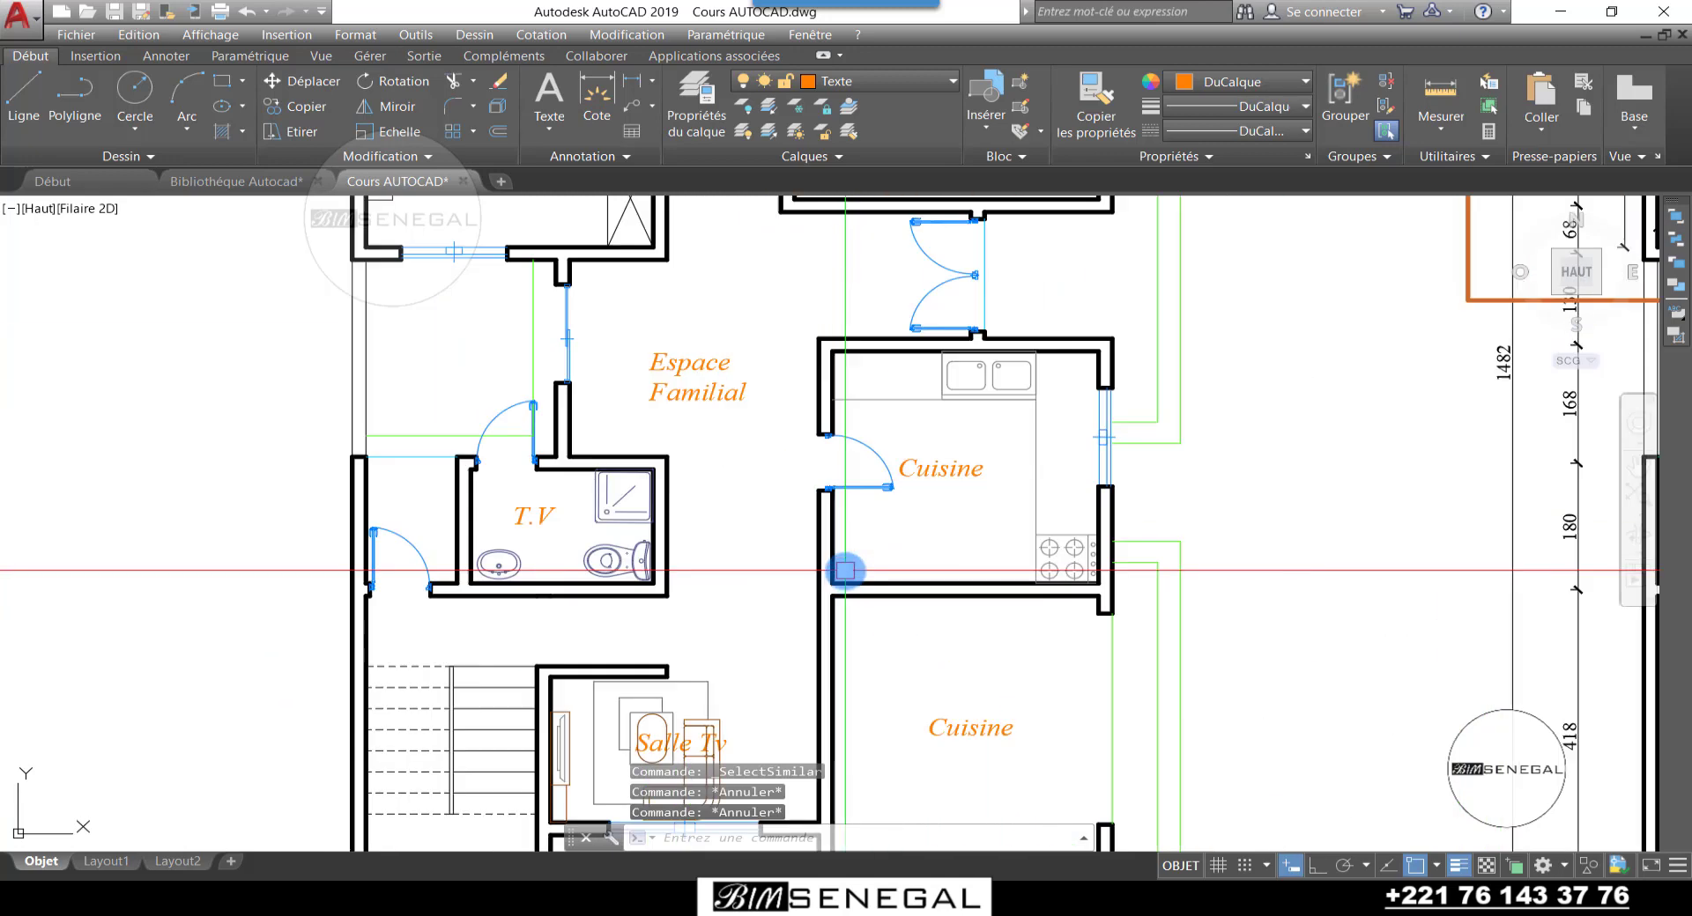
pyautogui.scroll(-3, 823, 424)
pyautogui.scroll(3, 940, 635)
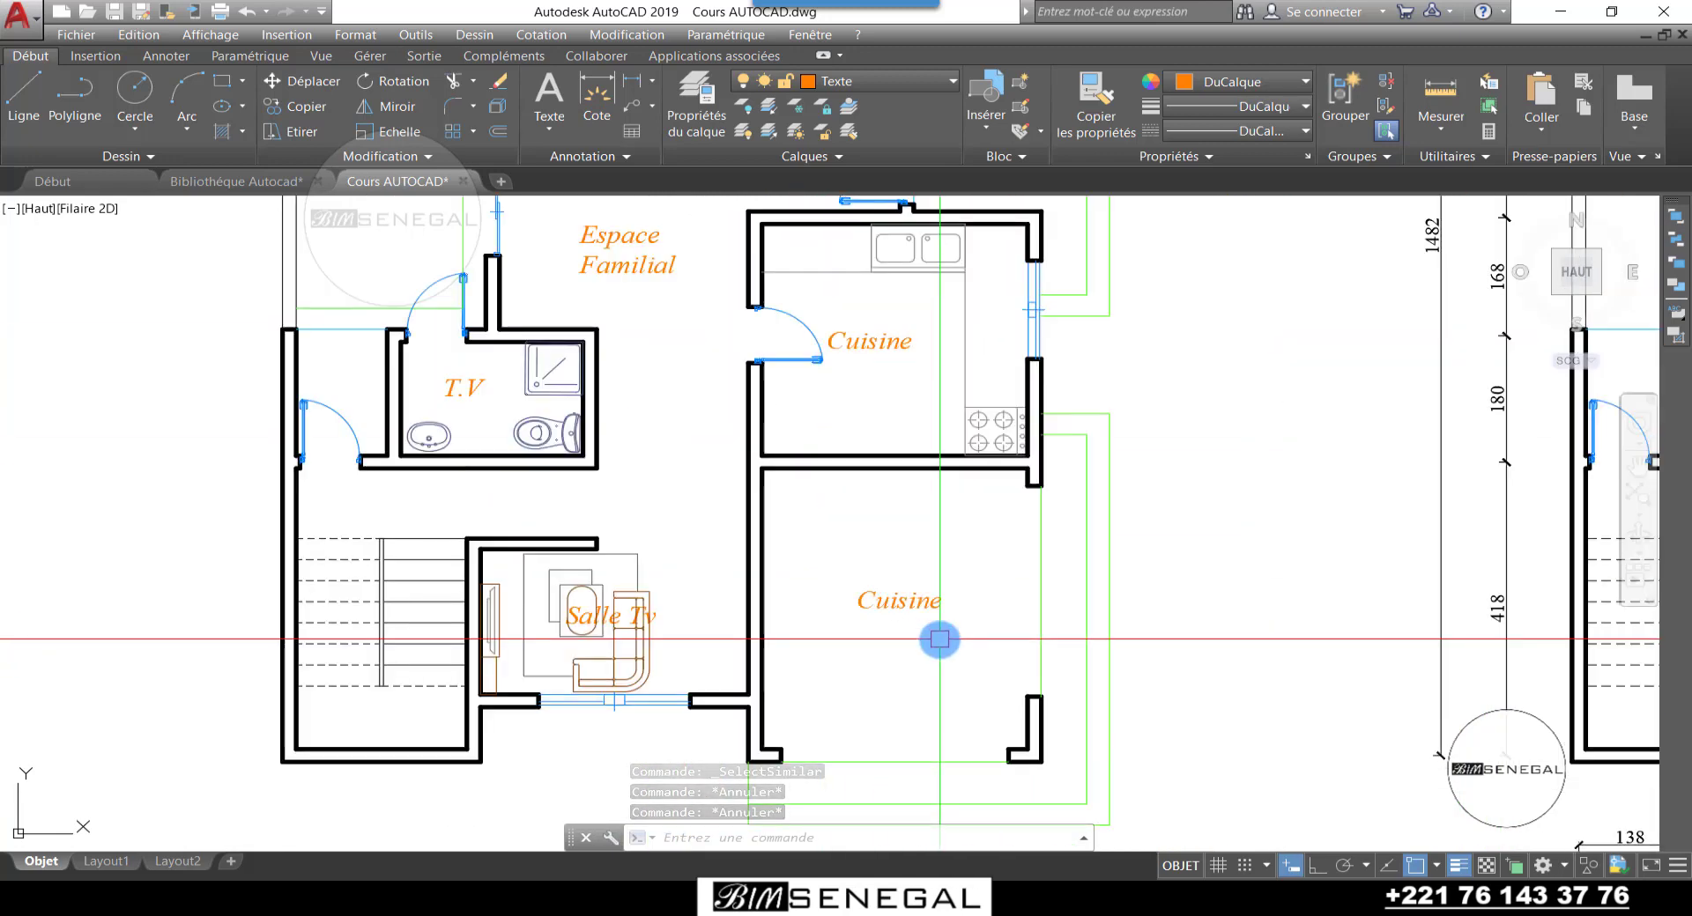
pyautogui.scroll(2, 899, 654)
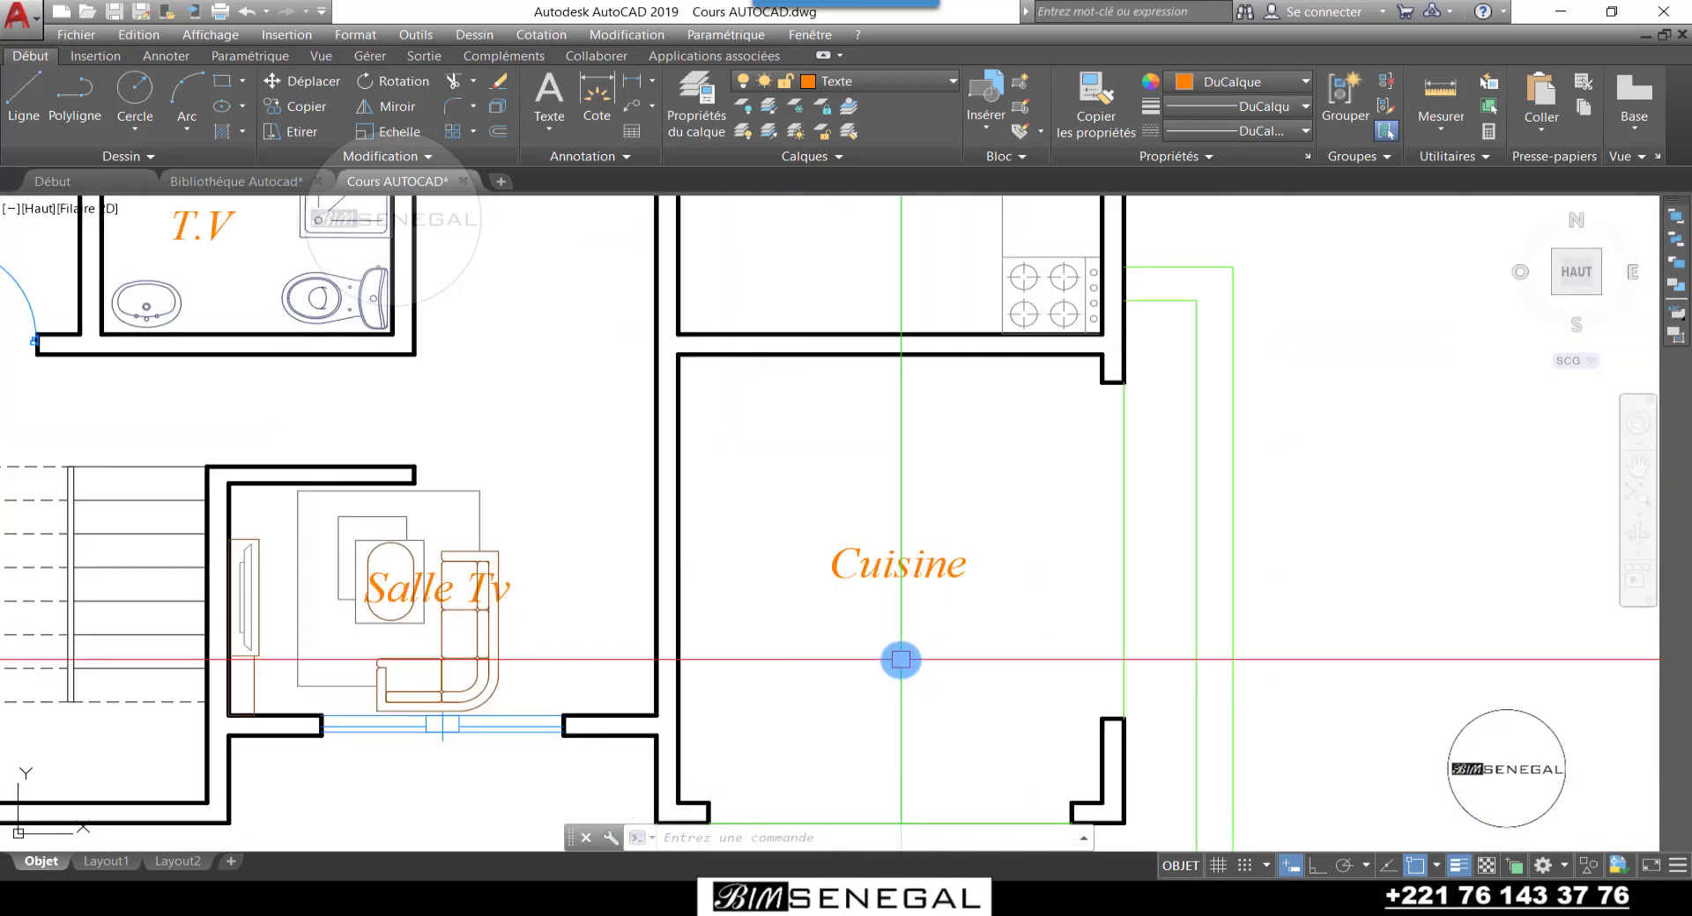
pyautogui.scroll(-5, 869, 555)
pyautogui.scroll(4, 875, 556)
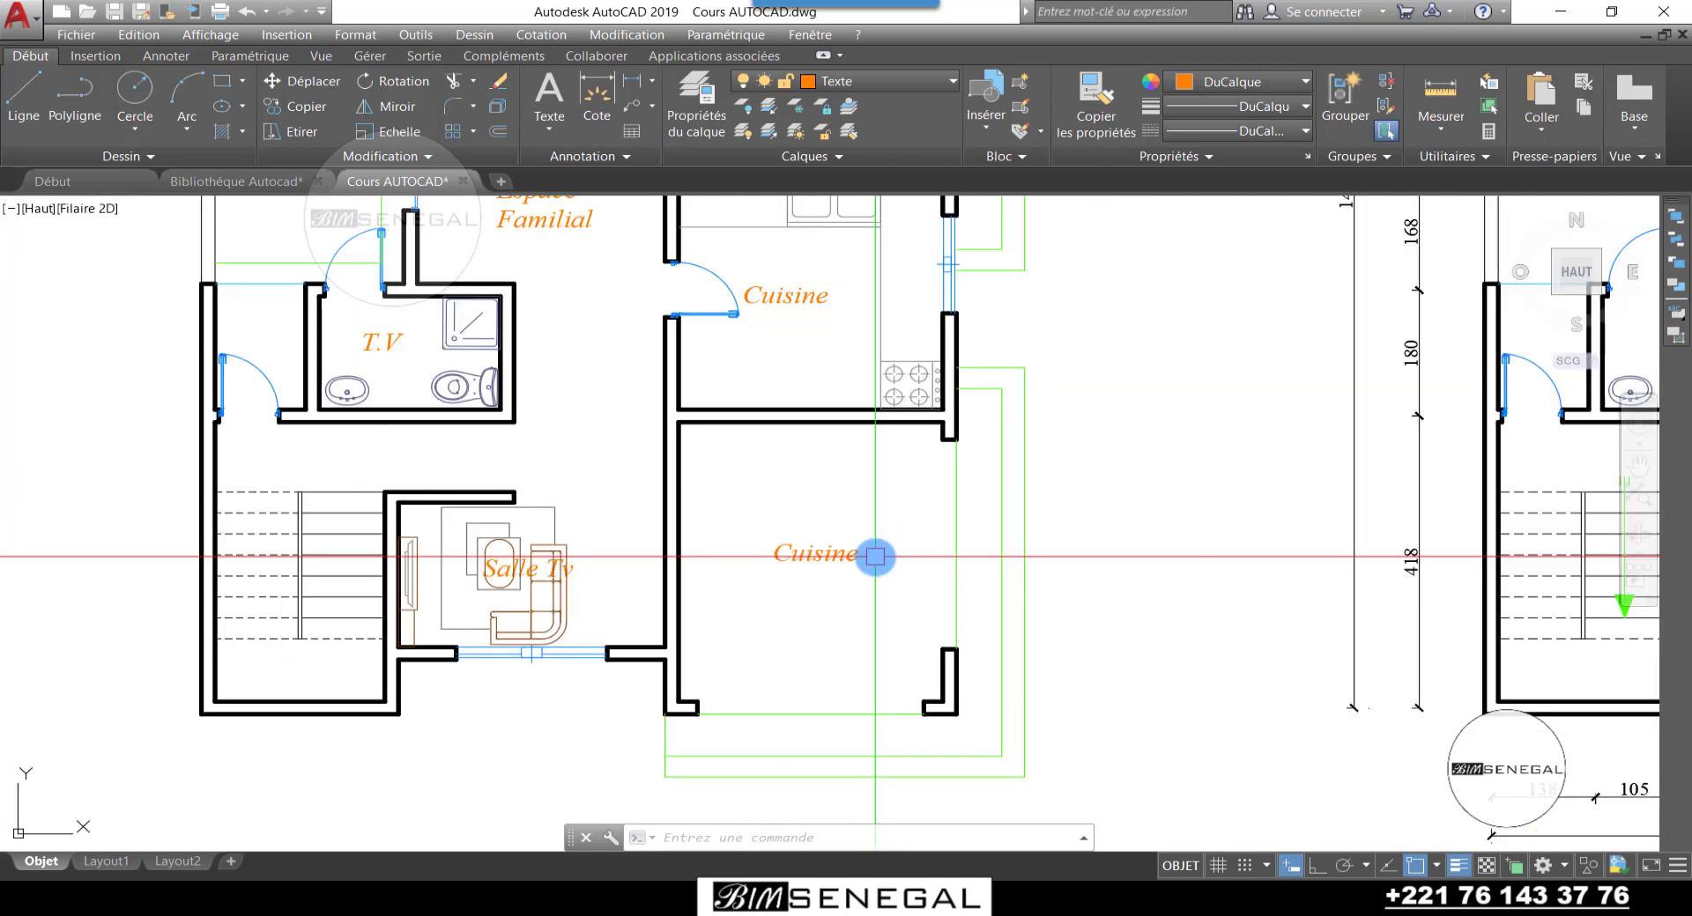
# Step: Open the list of available text styles
pyautogui.click(614, 156)
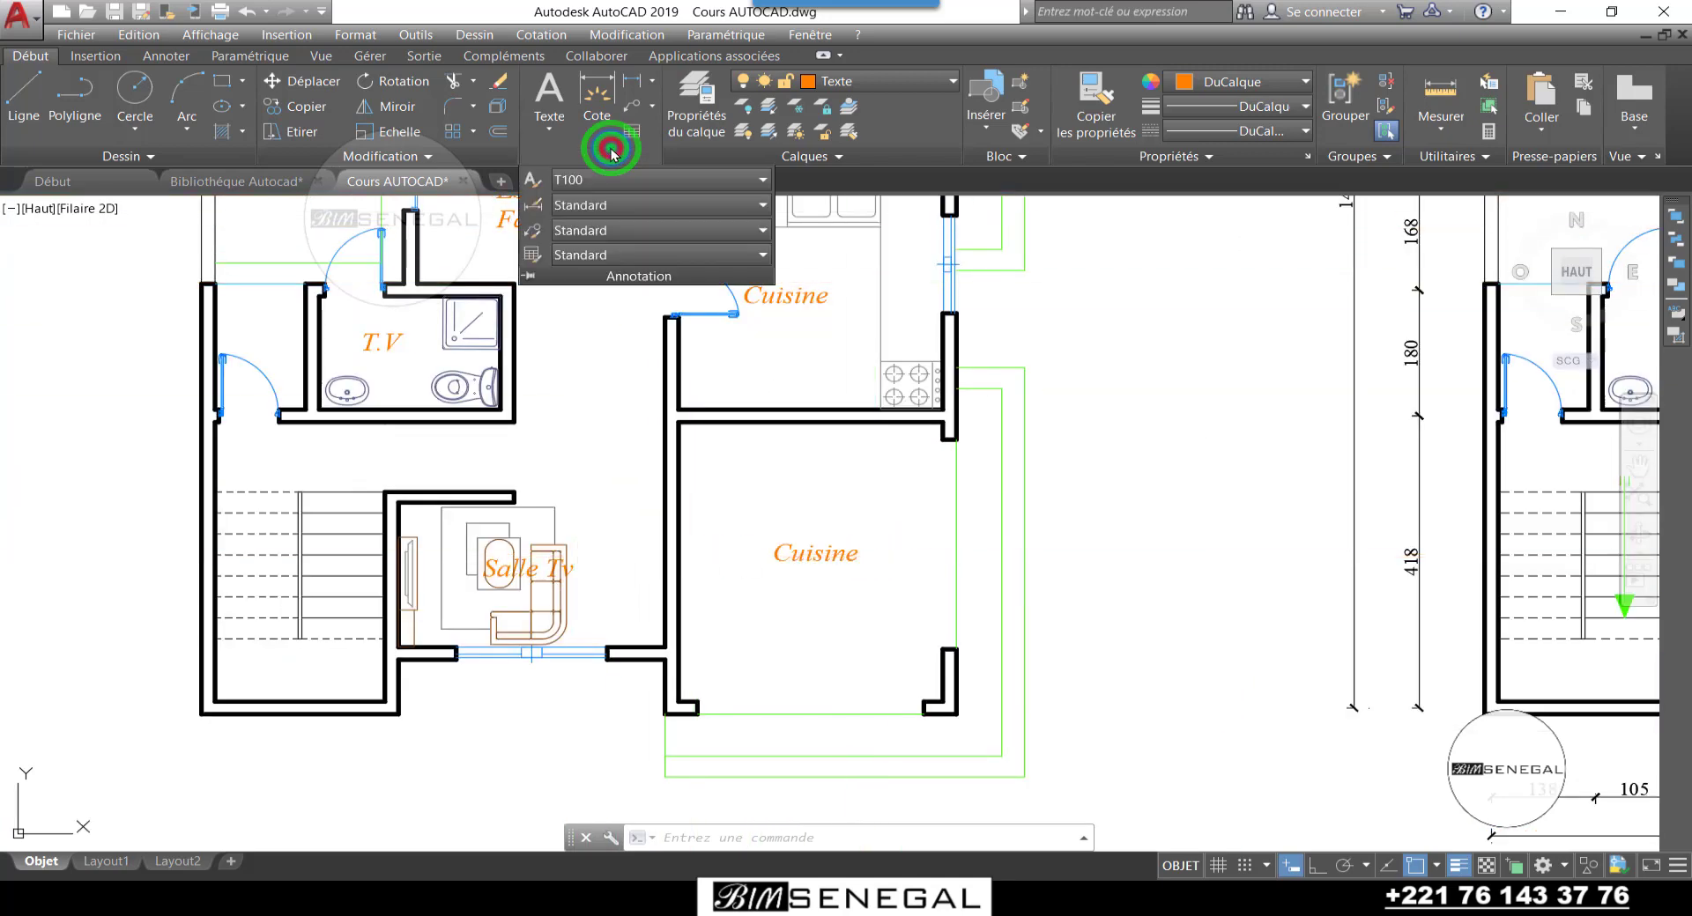
pyautogui.click(592, 180)
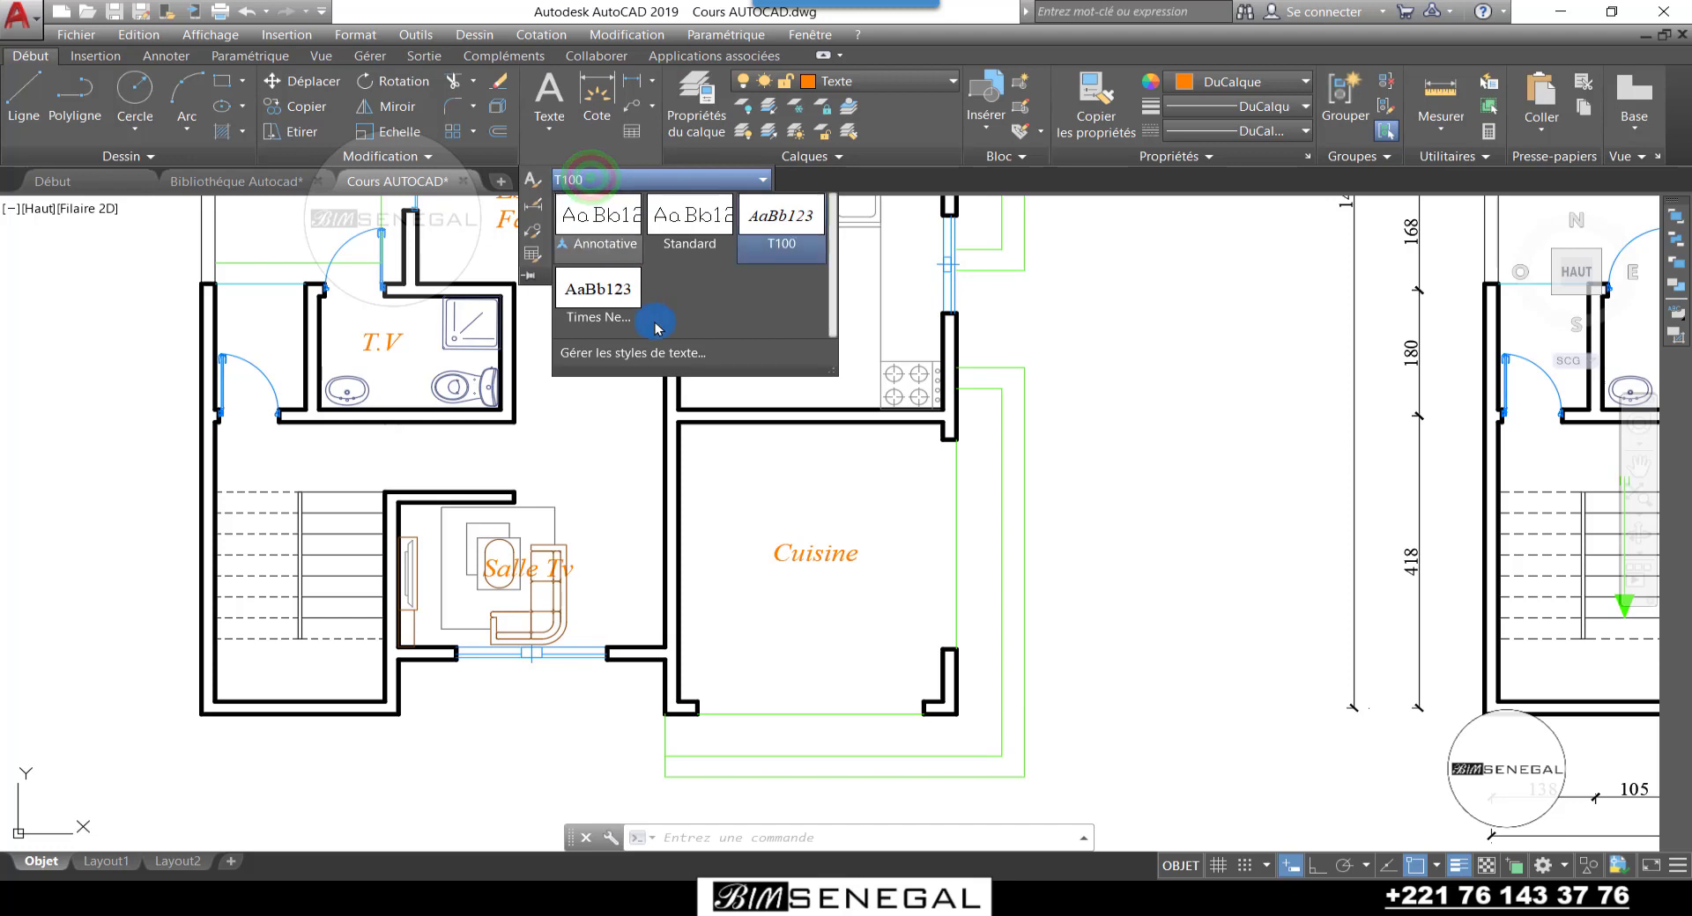